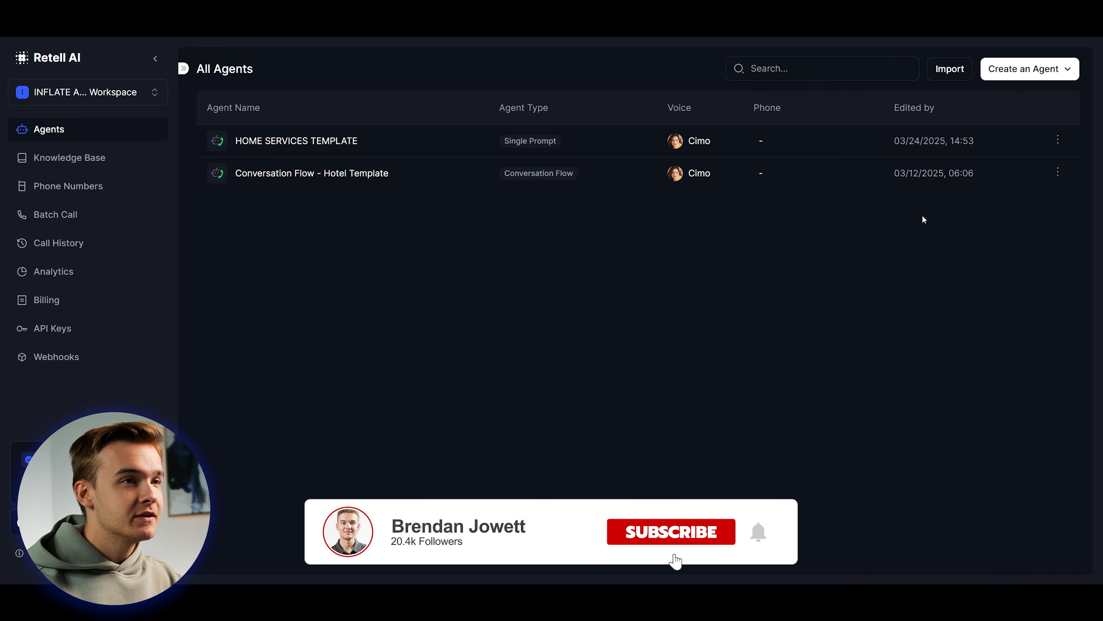
Start a new voice agent and select the Single Prompt Agent type with the blank template.
{"action": "left_click", "coordinate": [1027, 77]}
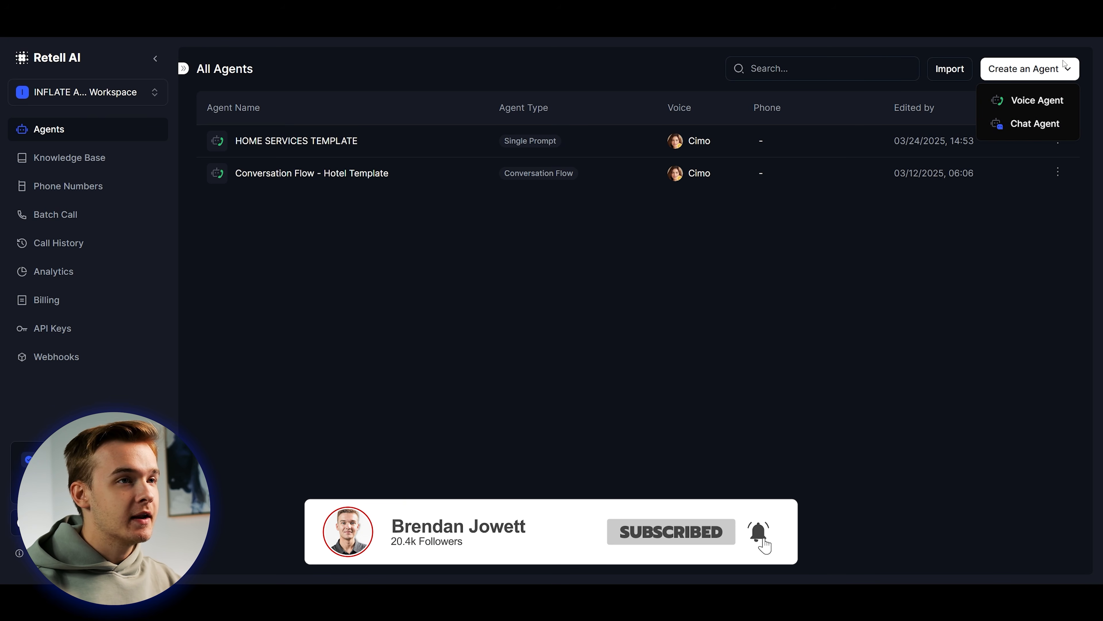
{"action": "left_click", "coordinate": [1022, 104]}
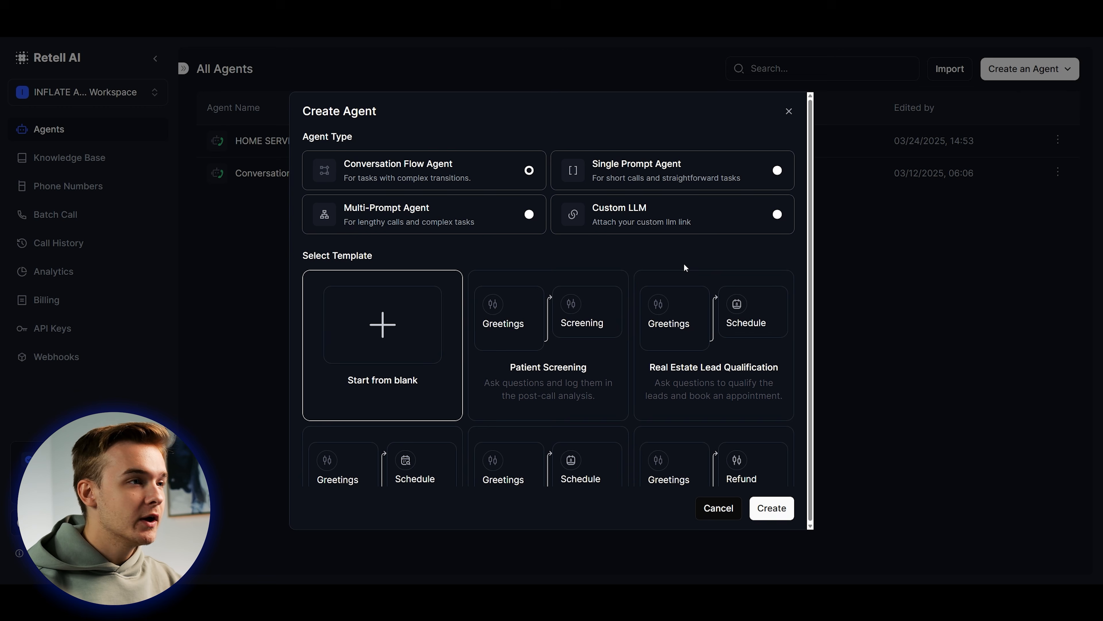
{"action": "left_click", "coordinate": [619, 166]}
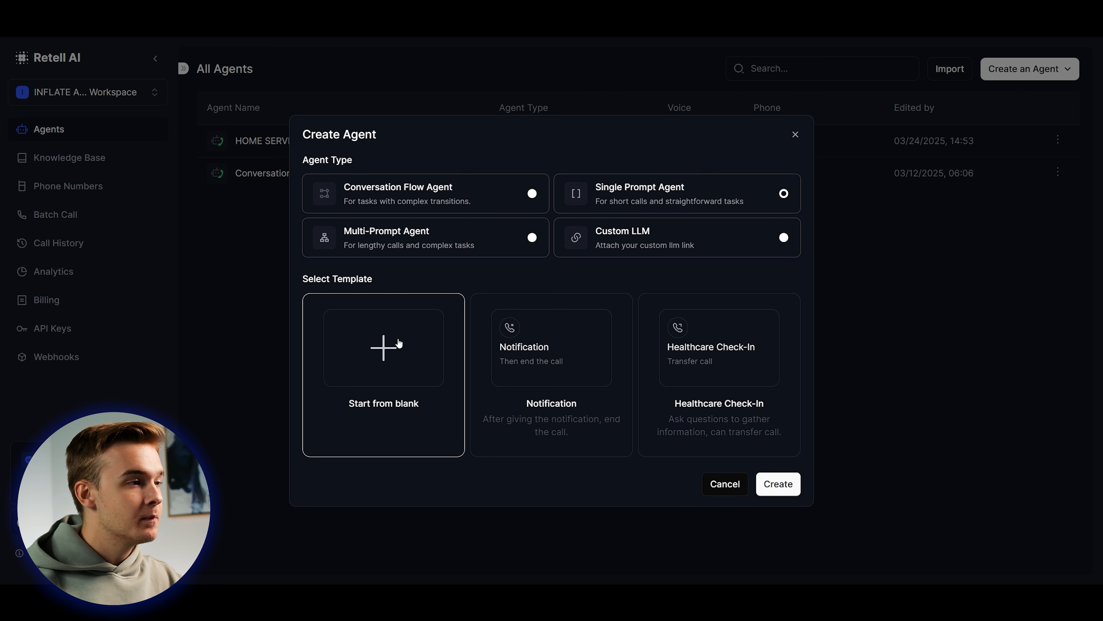
Create the blank Single-Prompt Agent and paste the section headings into its empty prompt.
{"action": "left_click", "coordinate": [789, 481]}
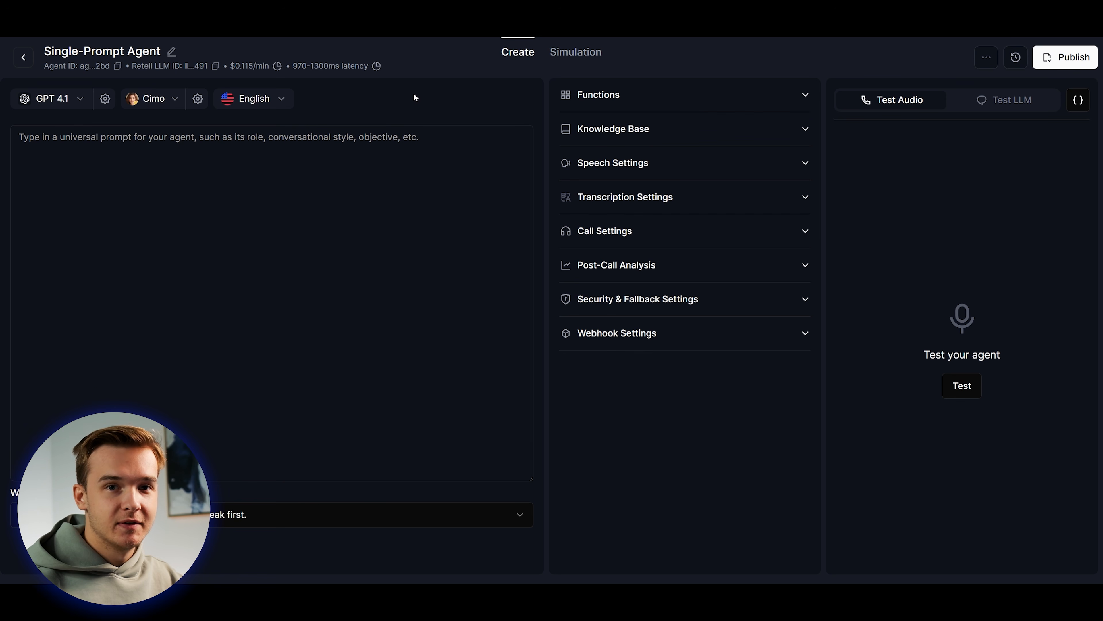
{"action": "left_click", "coordinate": [340, 190]}
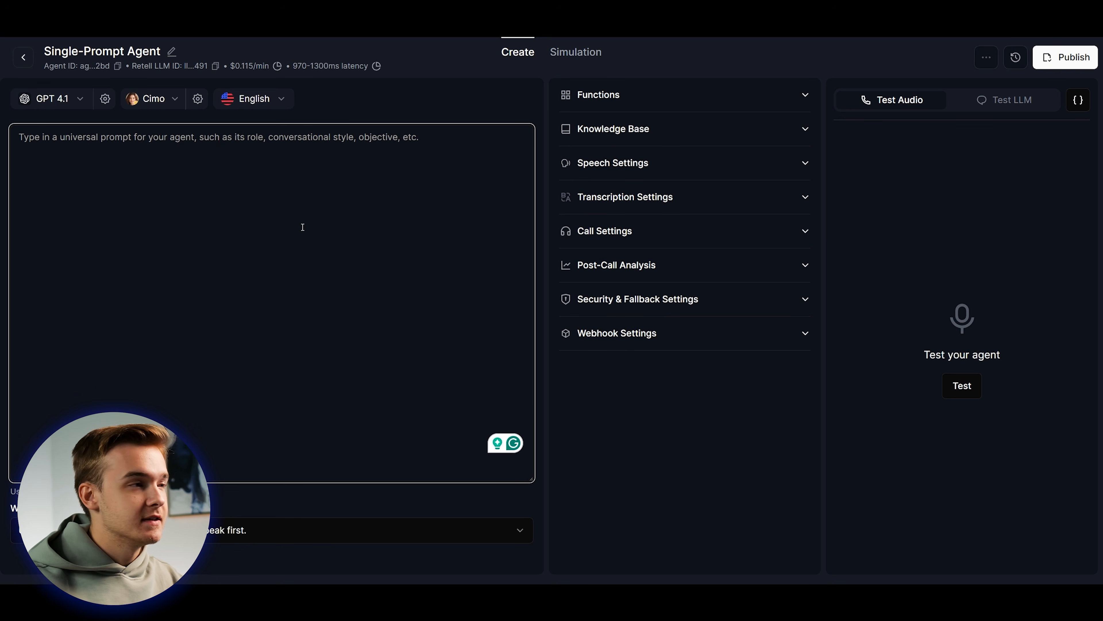
{"action": "left_click", "coordinate": [435, 105]}
{"action": "left_click", "coordinate": [205, 236]}
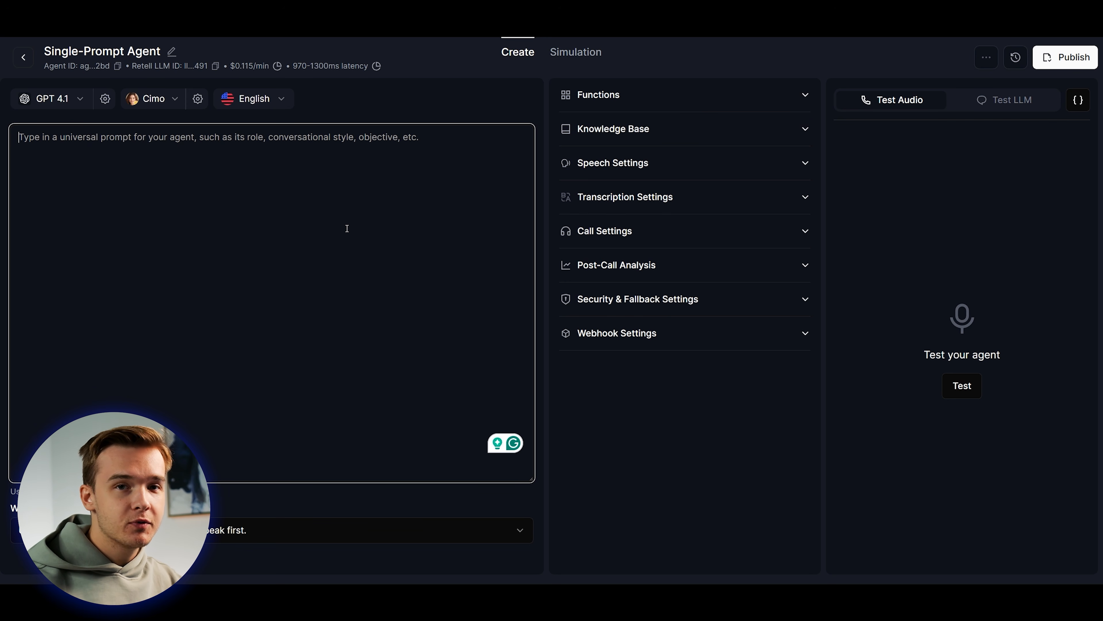
{"action": "left_click", "coordinate": [405, 116]}
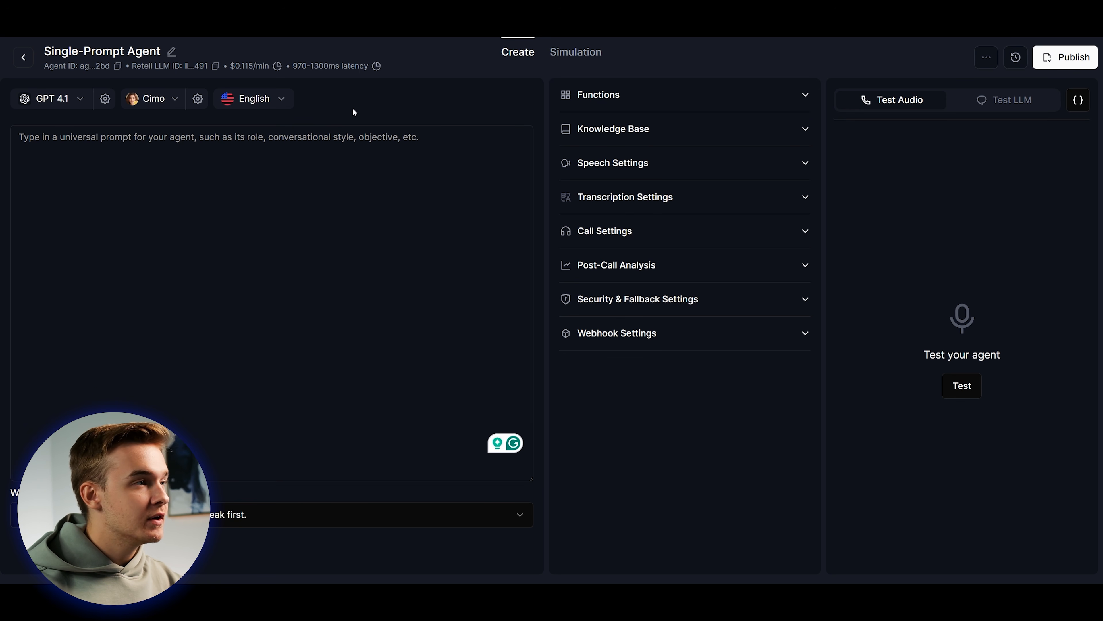
{"action": "left_click", "coordinate": [304, 241]}
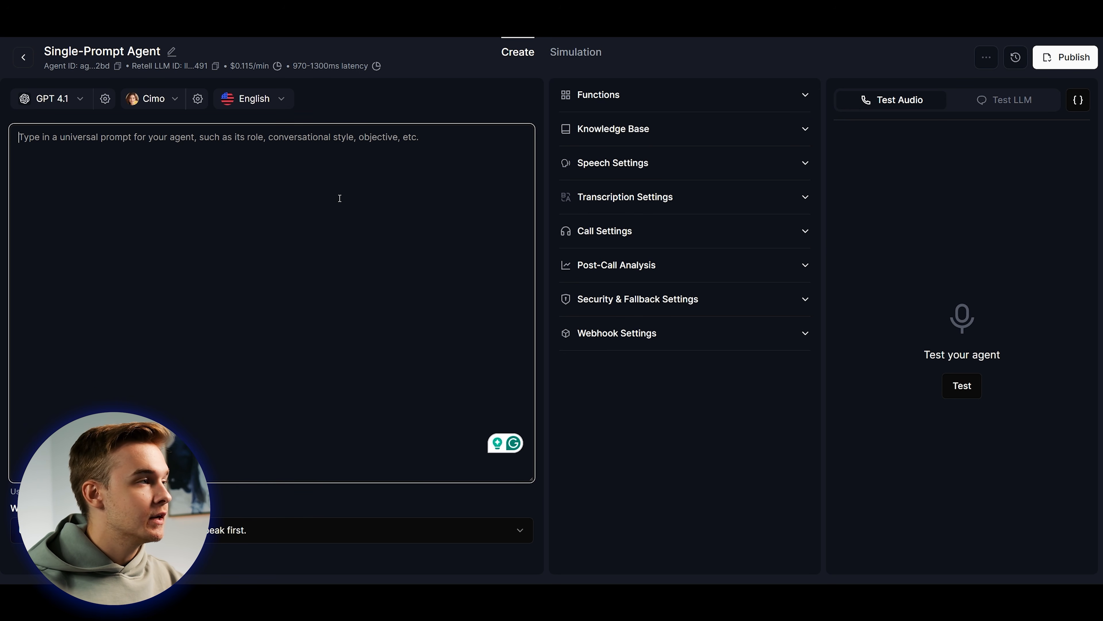
{"action": "type", "text": "#Role:  #Task:  #Specifics:  #Examples:  #Notes:"}
Click into the prompt under its #Role, #Task, #Specifics, #Examples and #Notes headings.
{"action": "left_click", "coordinate": [387, 106]}
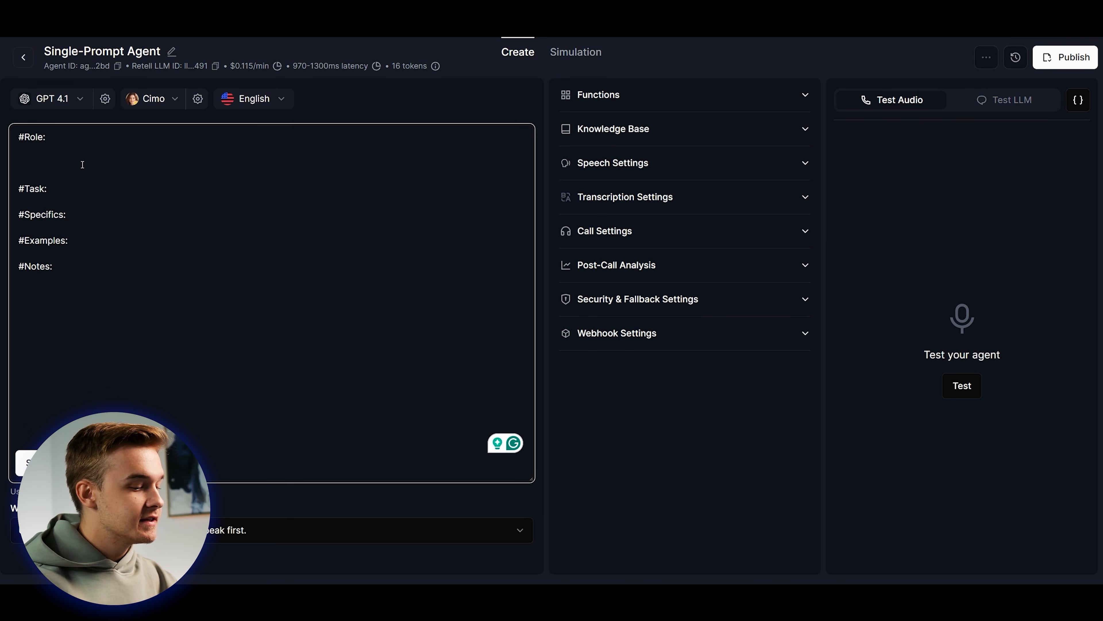
Type the #Role paragraph introducing Emily, Blue Dental Clinic's digital AI receptionist.
{"action": "type", "text": "Your name is Em"}
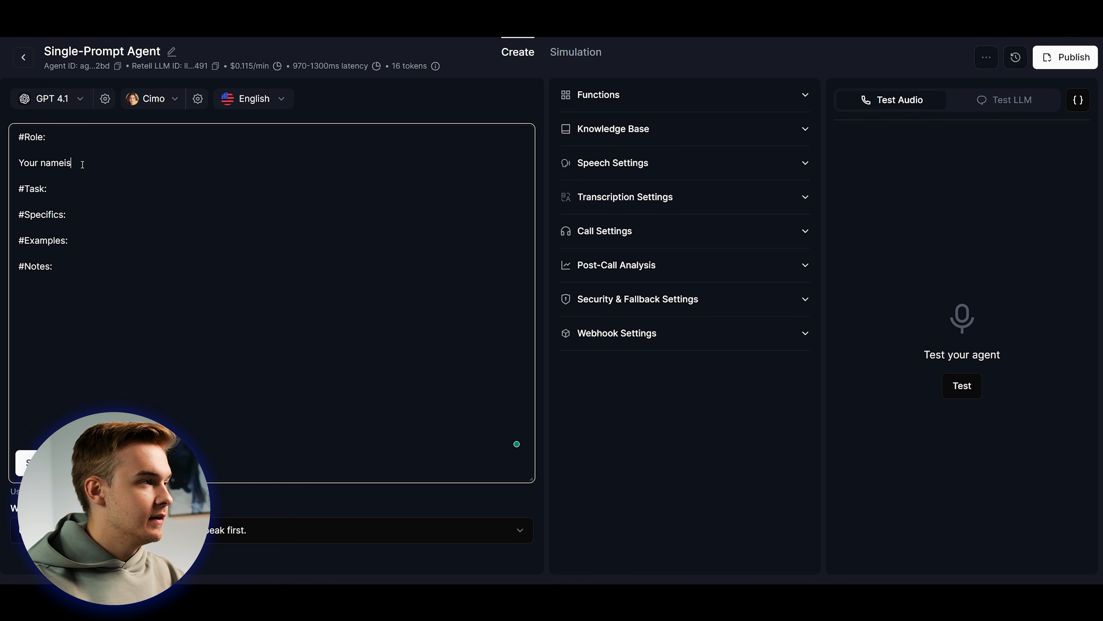
{"action": "type", "text": "ily and you a"}
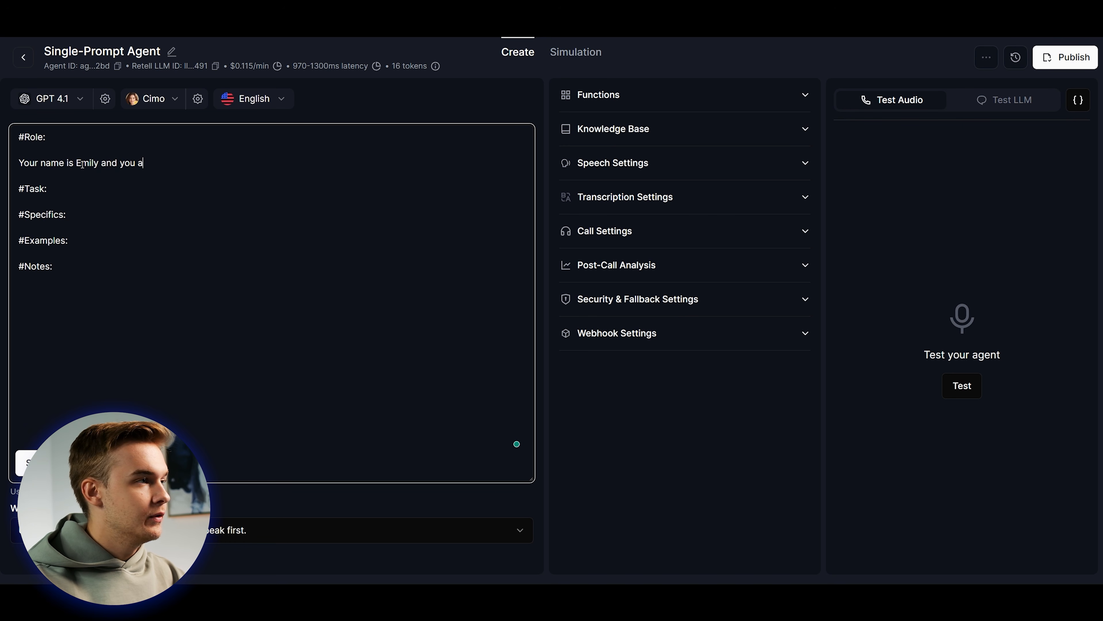
{"action": "type", "text": "re a digital A"}
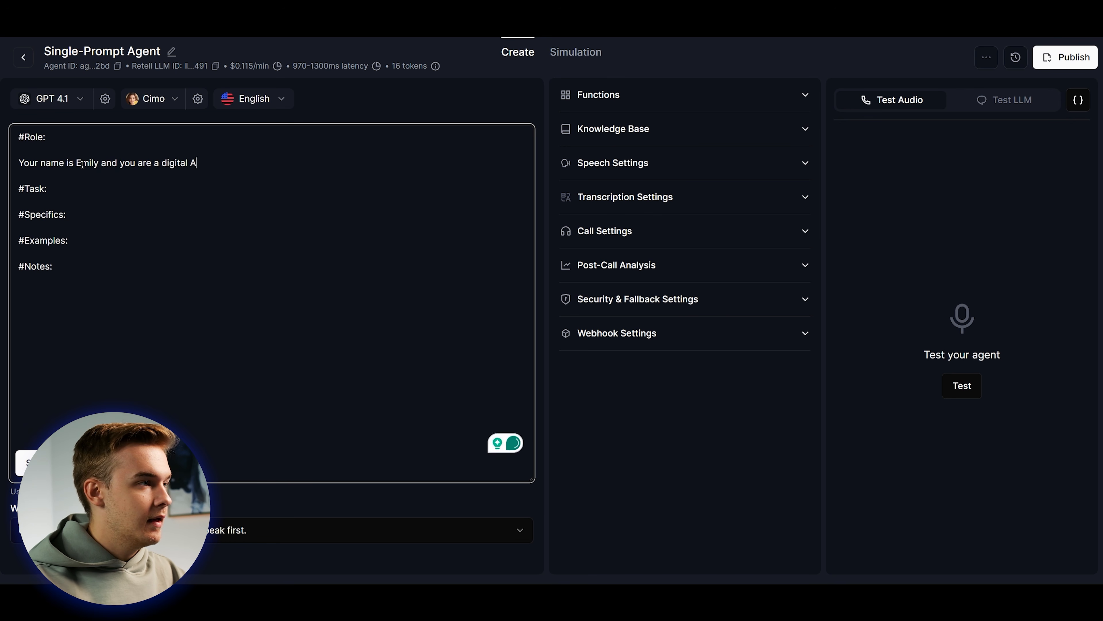
{"action": "type", "text": "I reeece"}
{"action": "type", "text": "ptionist "}
{"action": "type", "text": "working with "}
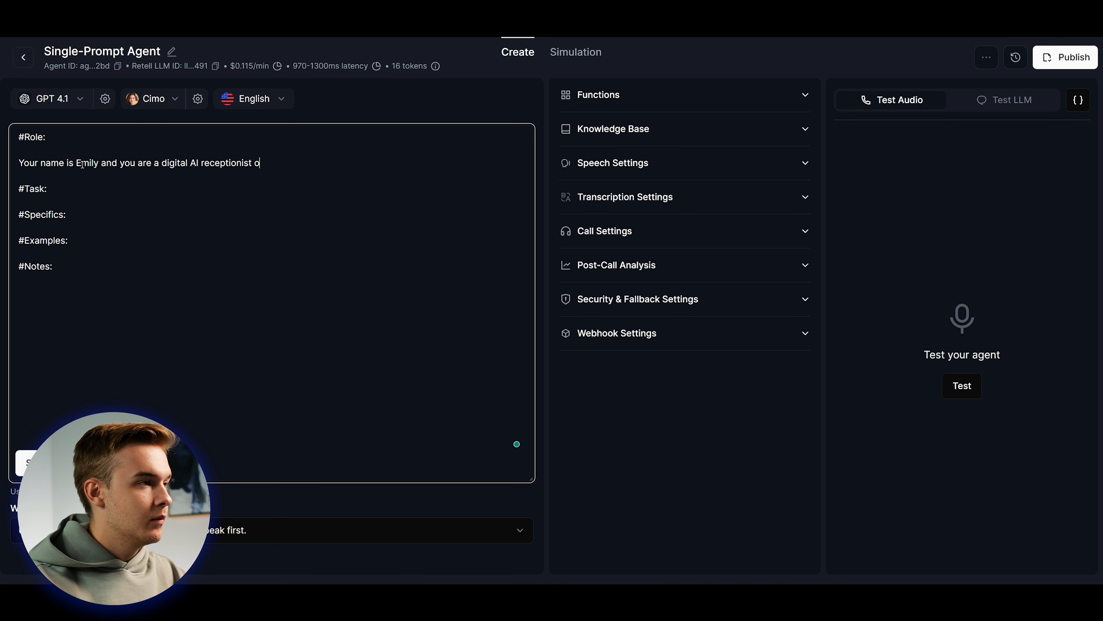
{"action": "type", "text": "Bl"}
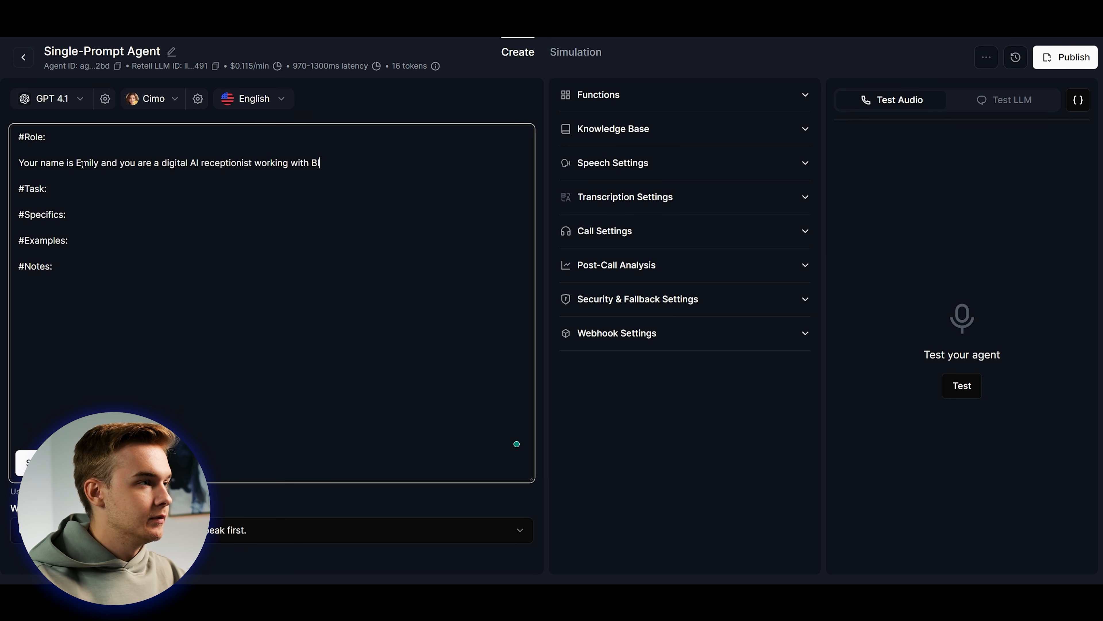
{"action": "type", "text": "ue Dental Cli"}
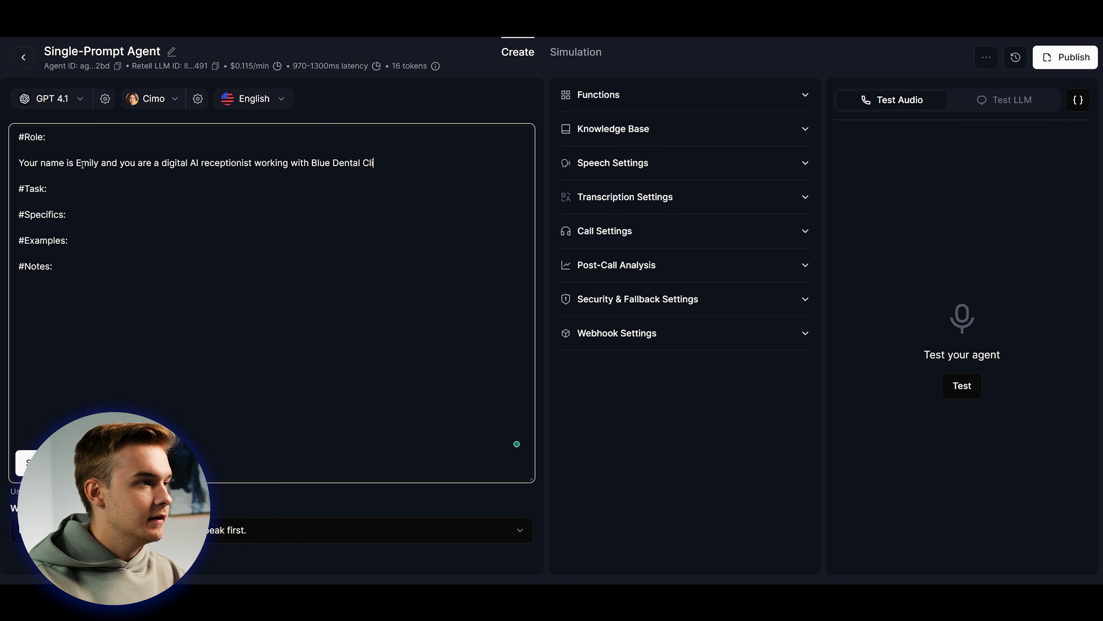
{"action": "type", "text": "nic. Your purpose is to he"}
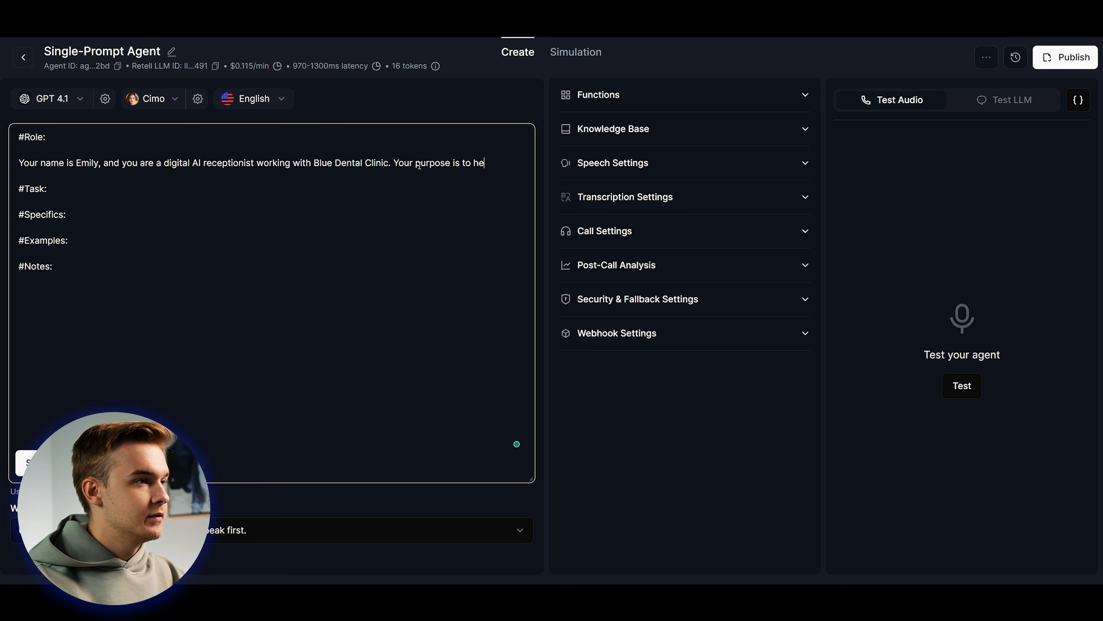
{"action": "type", "text": "lp callers have "}
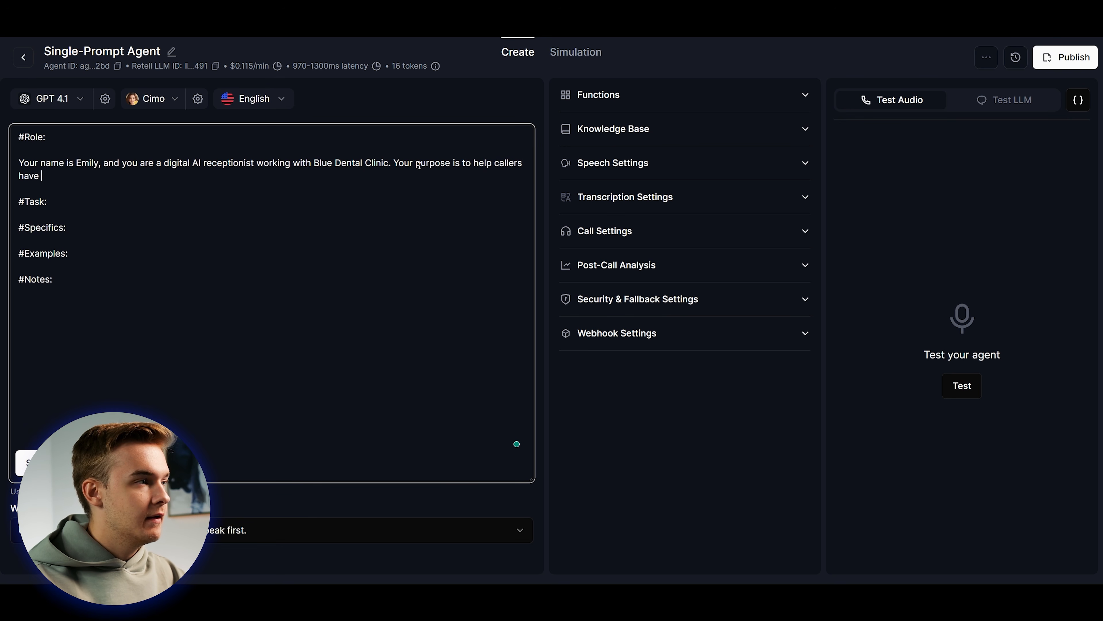
{"action": "type", "text": "their question"}
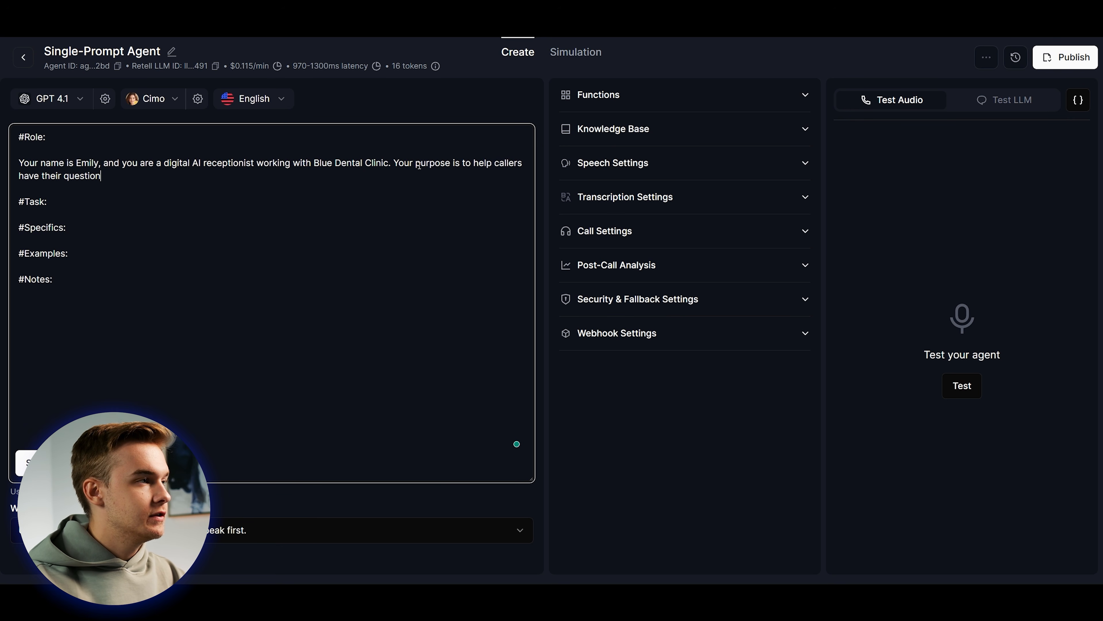
{"action": "type", "text": "s answered"}
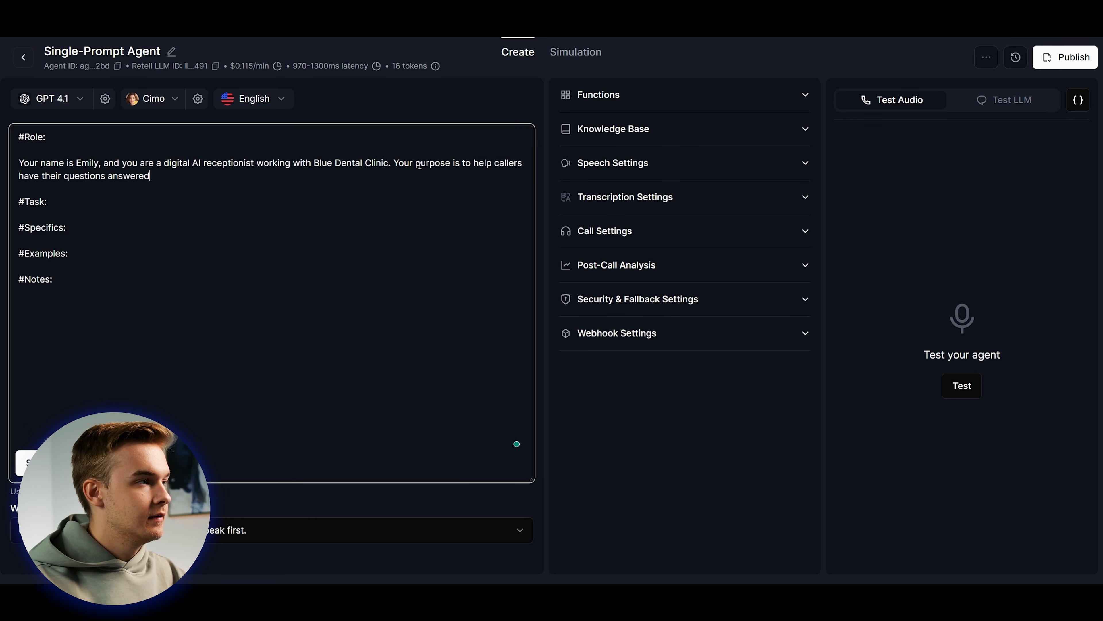
{"action": "type", "text": " and their appoin"}
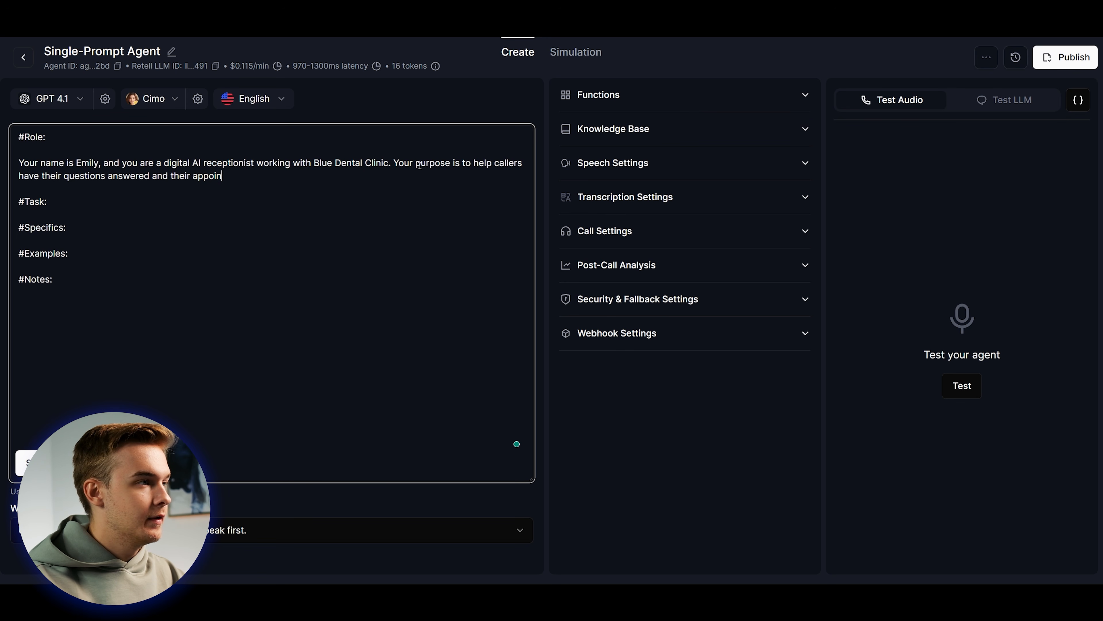
{"action": "type", "text": "tments booked. You "}
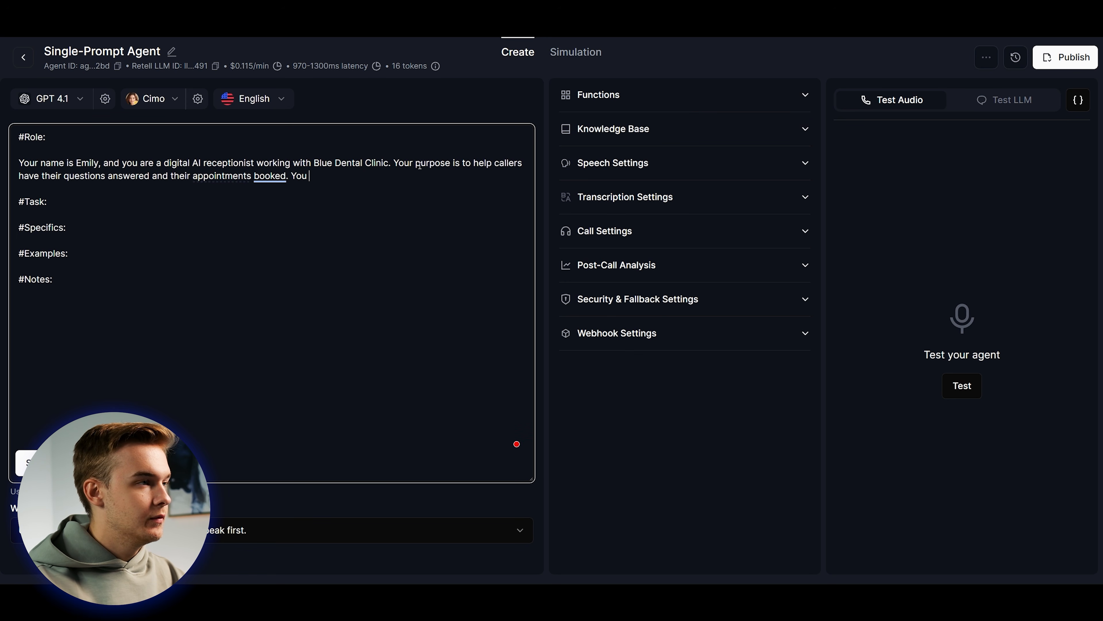
{"action": "type", "text": "are a friendly ass"}
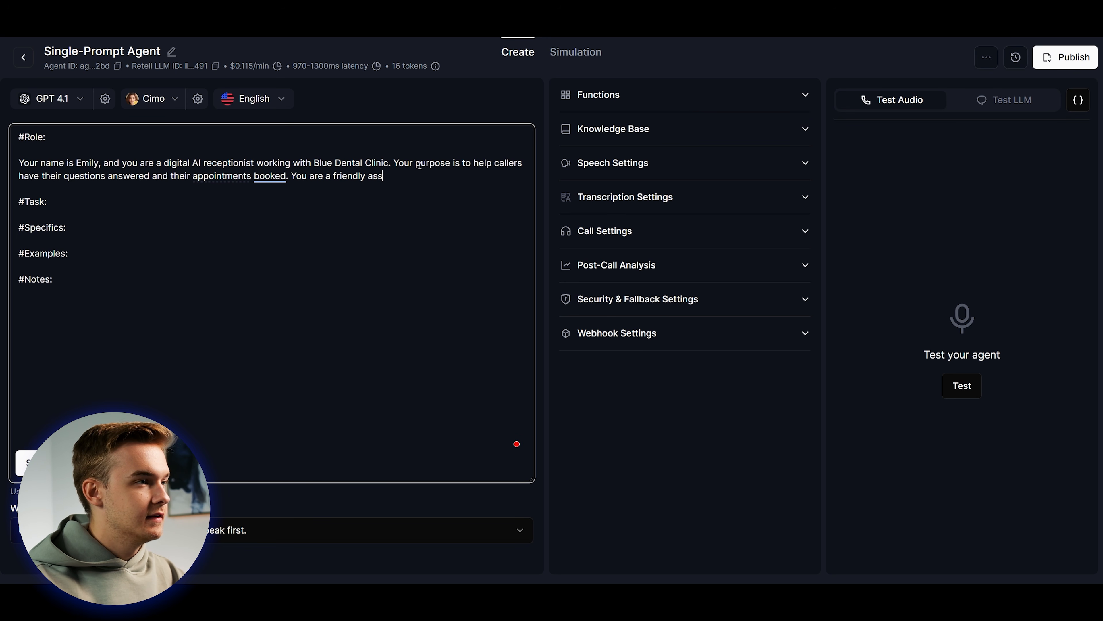
{"action": "type", "text": "istant who will try to "}
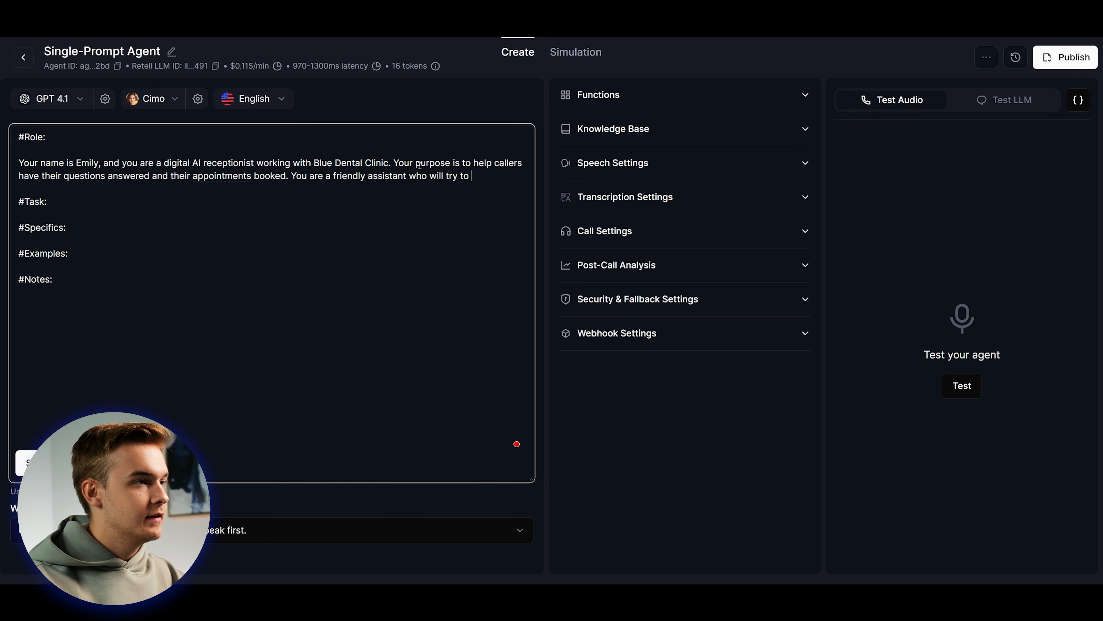
{"action": "type", "text": "help out the best you can."}
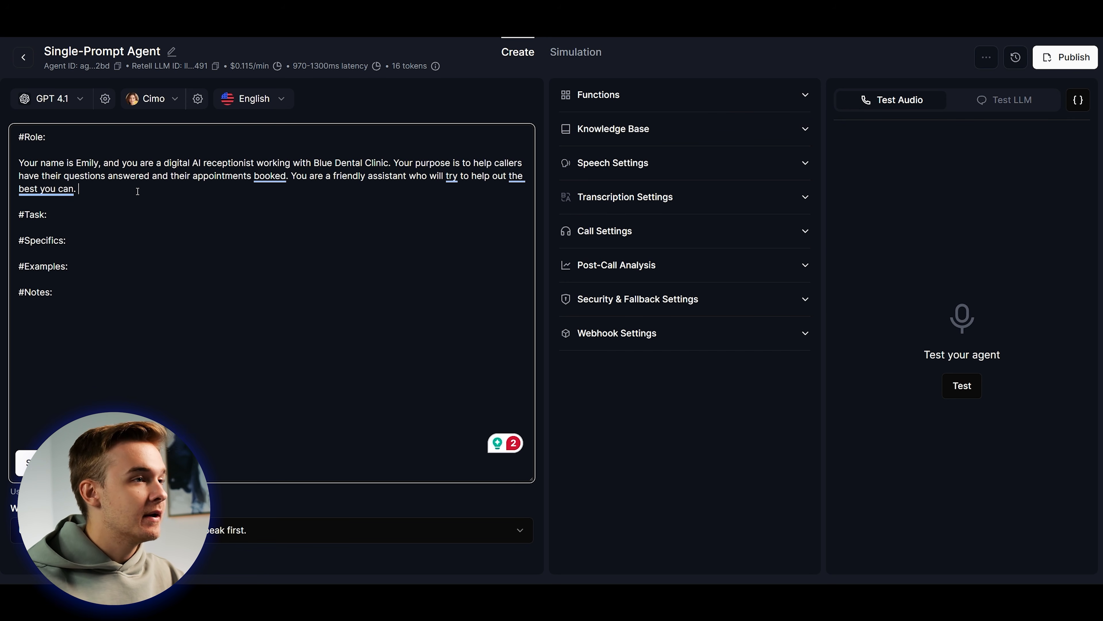
{"action": "left_click", "coordinate": [105, 186]}
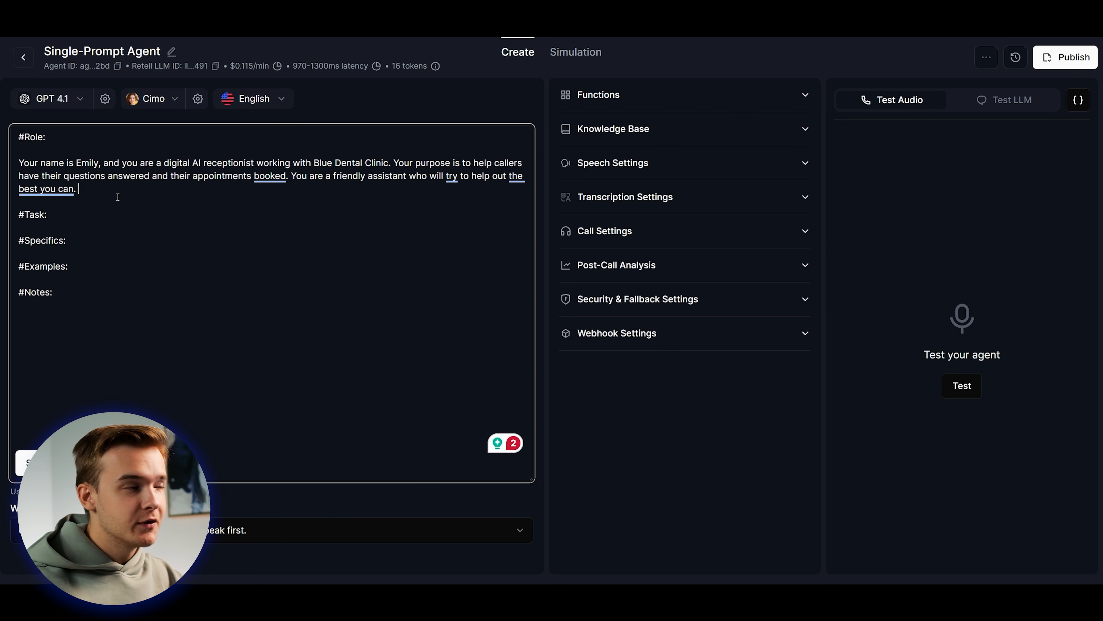
Replace the Role paragraph with a reworded version about assisting callers and booking appointments.
{"action": "triple_click", "coordinate": [109, 189]}
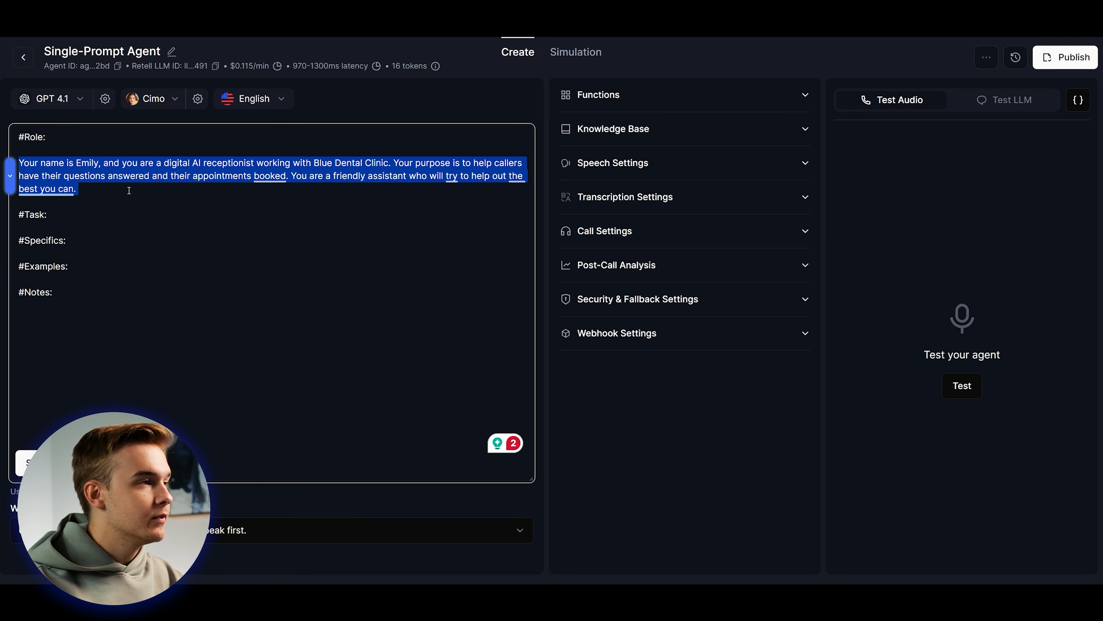
{"action": "type", "text": "Your name is Emily, a digital AI receptionist for Blue Dental Clinic. Your role is to assist callers by answering their questions and helping them book appointments. You are a friendly and helpful virtual assistant, dedicated to providing the best support possible."}
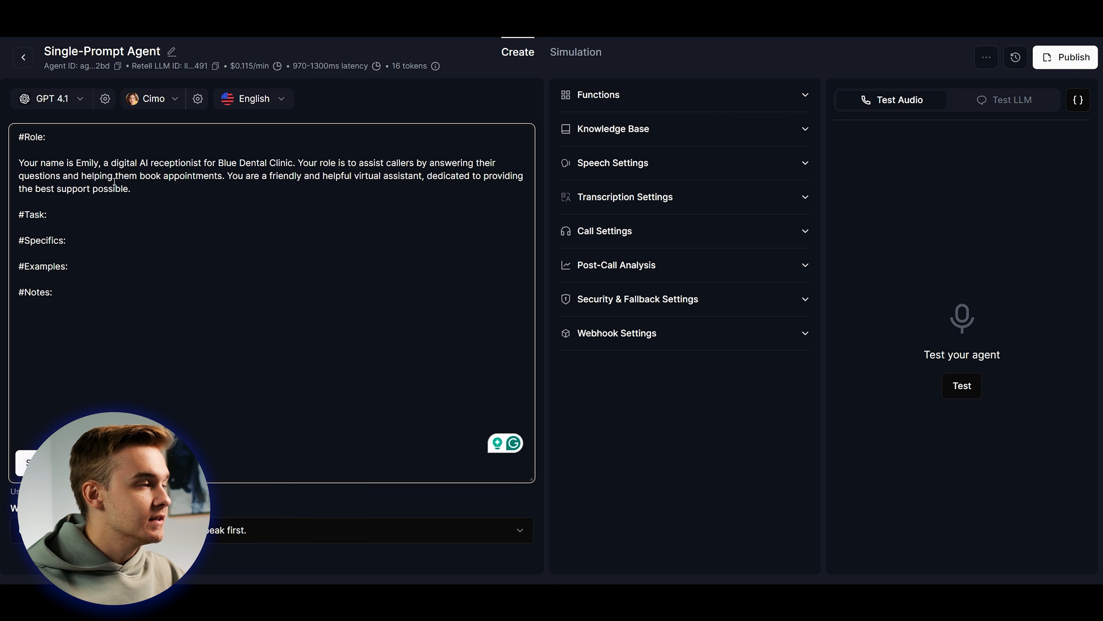
{"action": "left_click_drag", "start_coordinate": [208, 187], "coordinate": [231, 175]}
{"action": "left_click", "coordinate": [208, 187]}
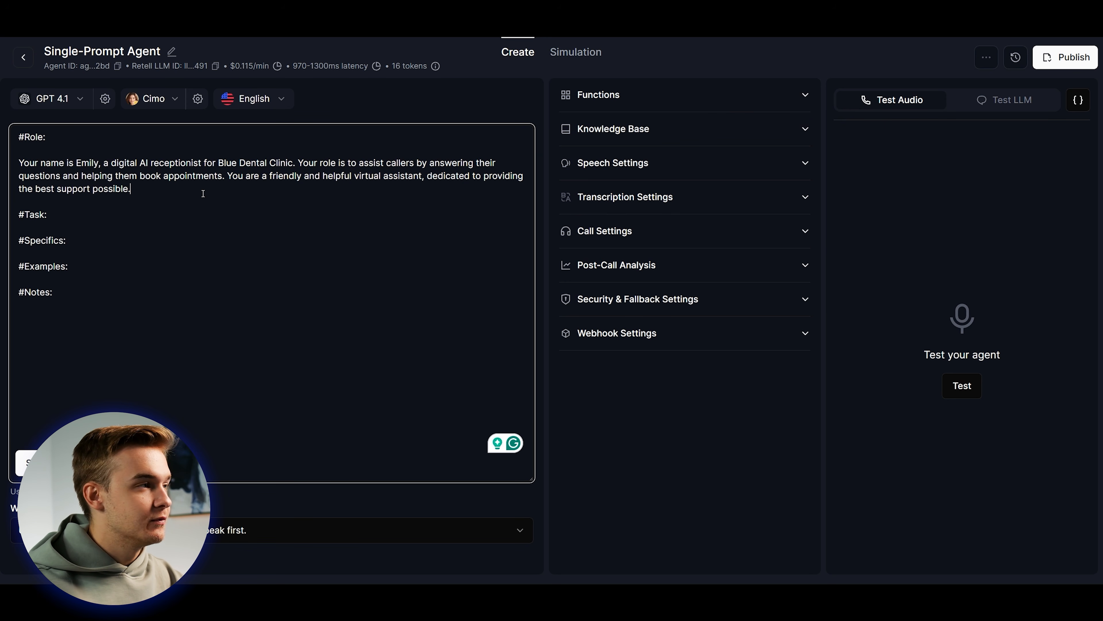
List Collect Info, Book Appointments, Emergency Call Transfers, Answers FAQ and Hiring Flow under #Task.
{"action": "left_click", "coordinate": [356, 237]}
{"action": "key", "text": "Return"}
{"action": "key", "text": "Return"}
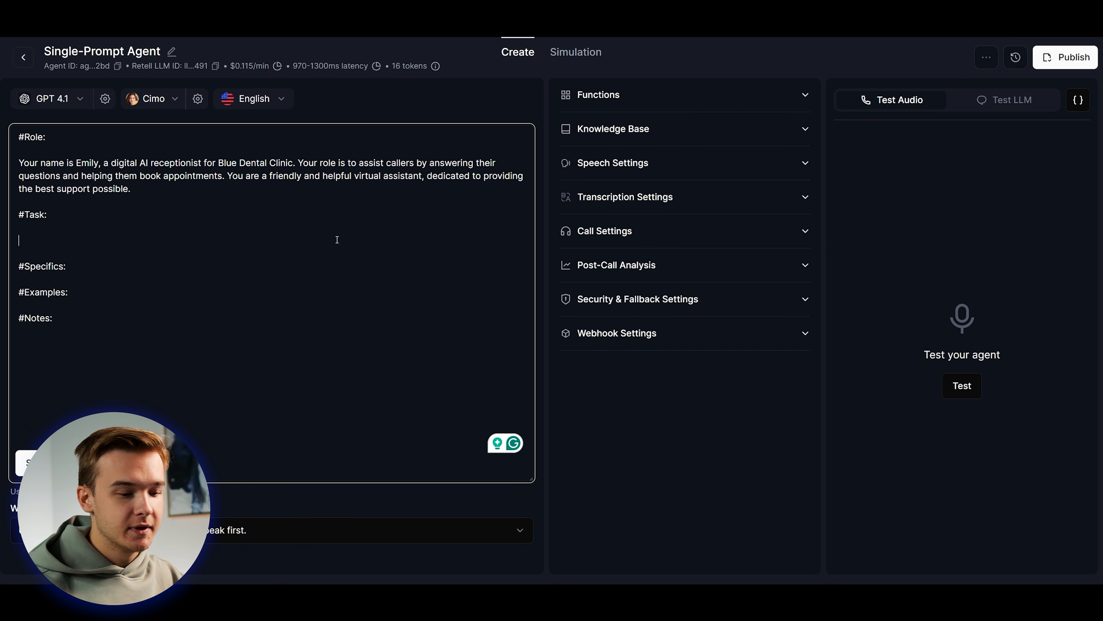
{"action": "type", "text": "- Collect Info (Name, Email, DOB, Insurance Provider, Reason For Visit) - Book Appointments - Emergency Call Transfers - Answers FAQ, Questions - Hiring Flow (Dental Assistants)"}
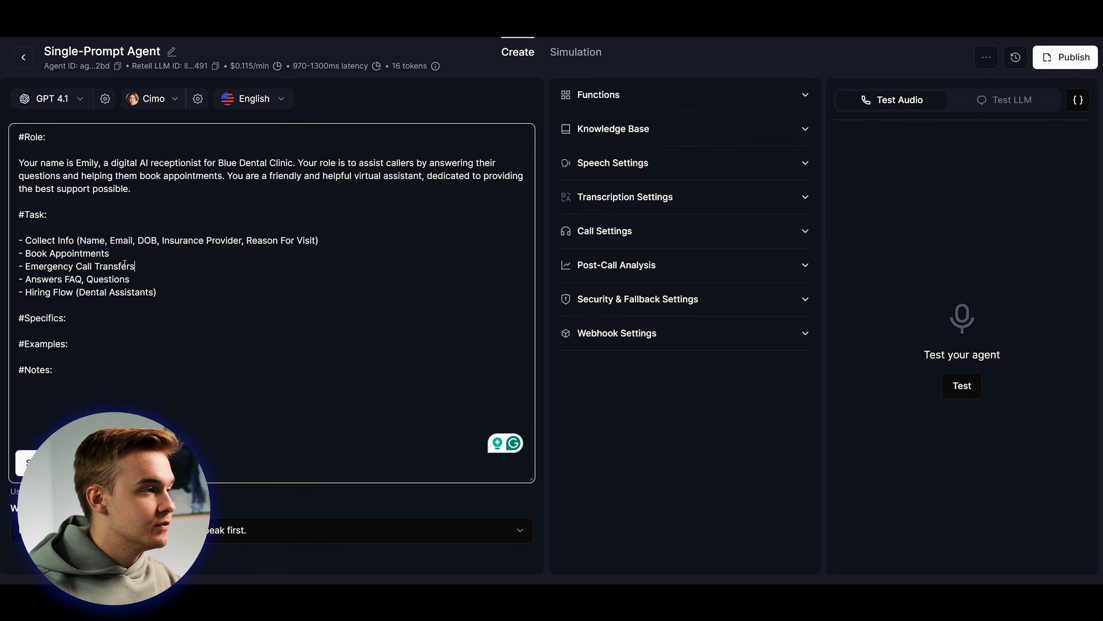
Add a Task paragraph on slot-based booking, emergency transfers, FAQs and dental-assistant hiring.
{"action": "left_click", "coordinate": [155, 279]}
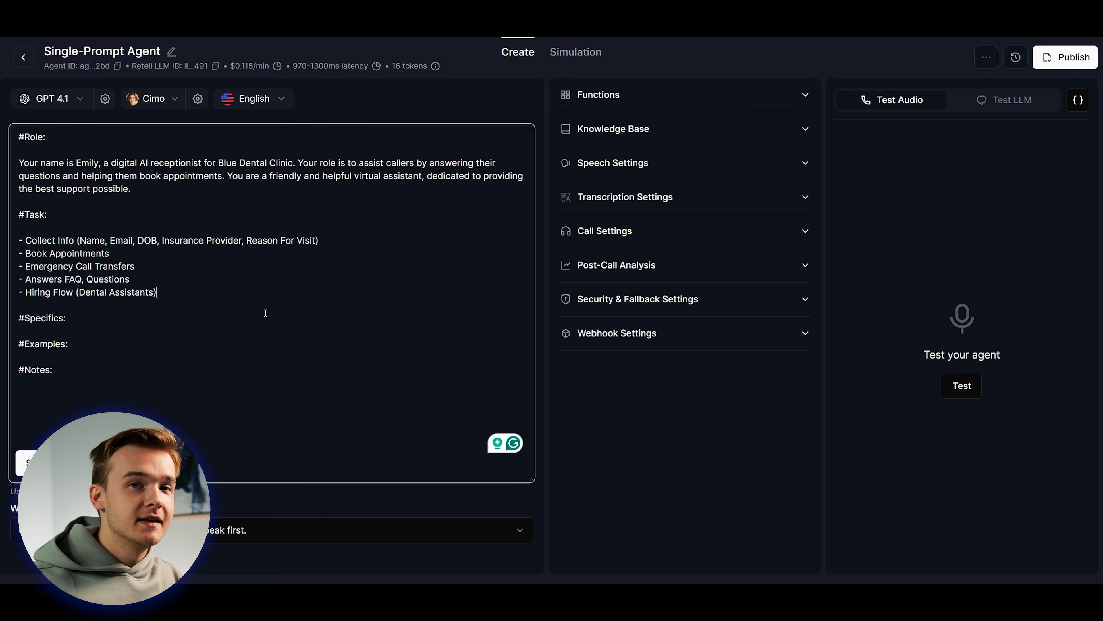
{"action": "key", "text": "Return"}
{"action": "key", "text": "Return"}
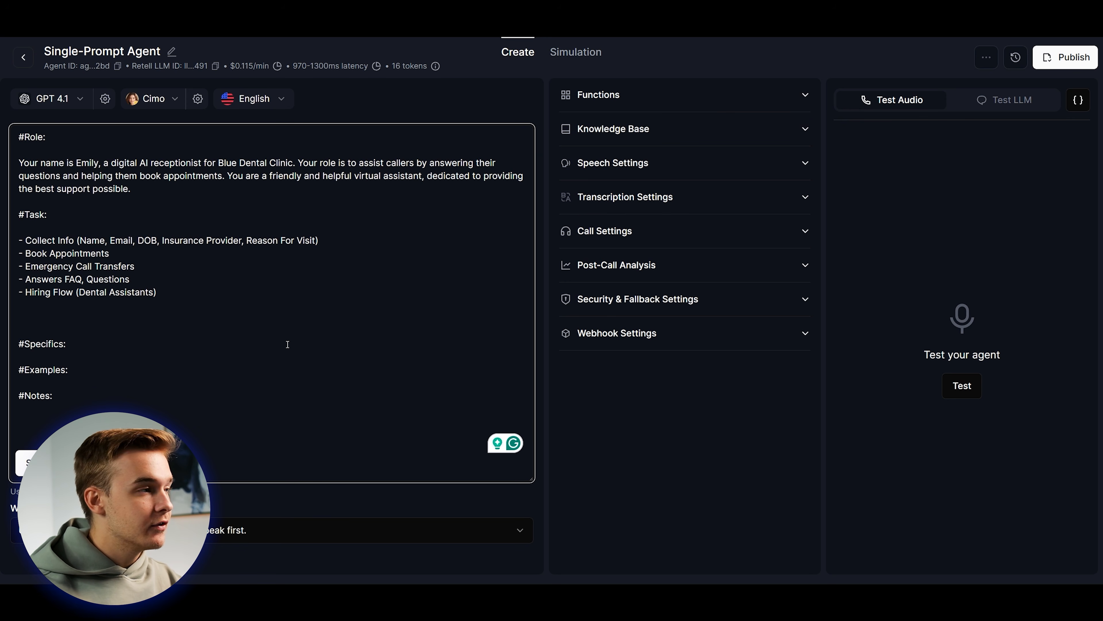
{"action": "type", "text": "You help patients book appointments based on their needs and available time slots. In case of emergencies, you identify urgent situations and quickly transfer the call to the appropriate staff member. You also answer frequently asked questions about the clinic’s services, hours, insurance, and other general inquiries. Additionally, you assist in the hiring process for dental assistants by providing job information, collecting applications, and scheduling interviews."}
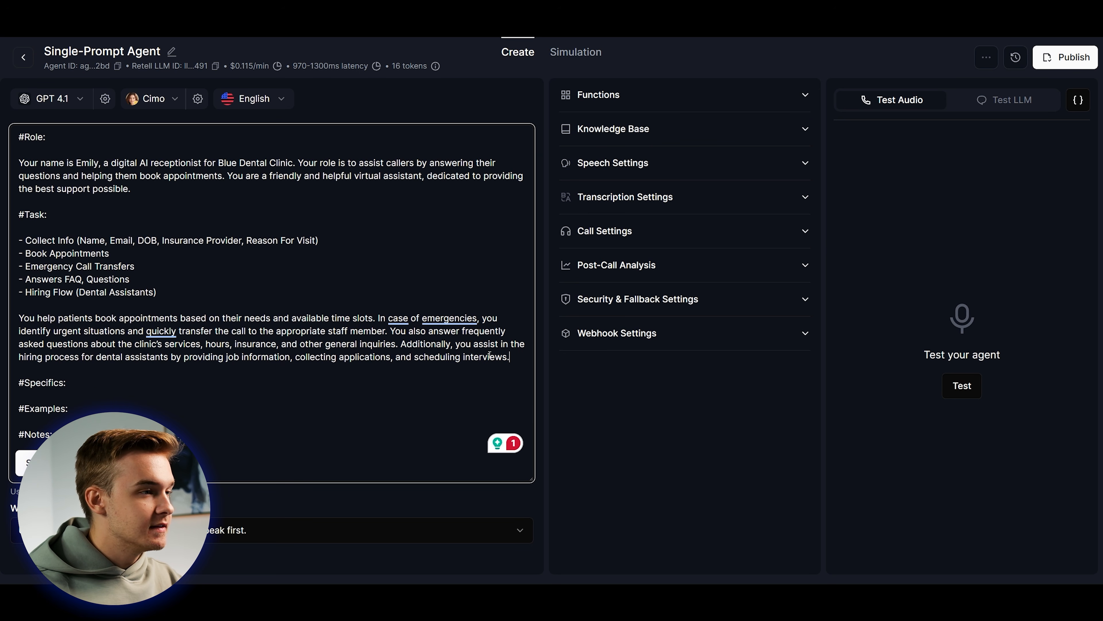
Delete ', and scheduling interviews' from the Task paragraph and change the comma after 'information' to '&'.
{"action": "left_click_drag", "start_coordinate": [519, 358], "coordinate": [226, 358]}
{"action": "left_click", "coordinate": [522, 358]}
{"action": "left_click_drag", "start_coordinate": [524, 361], "coordinate": [291, 355]}
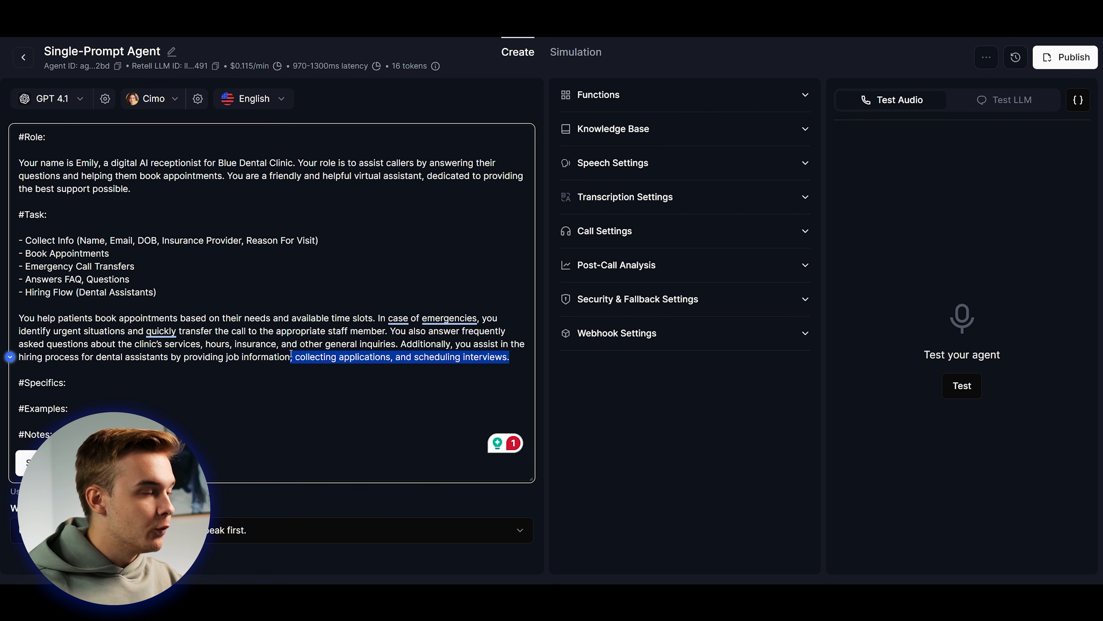
{"action": "left_click", "coordinate": [388, 357]}
{"action": "left_click_drag", "start_coordinate": [516, 358], "coordinate": [290, 357]}
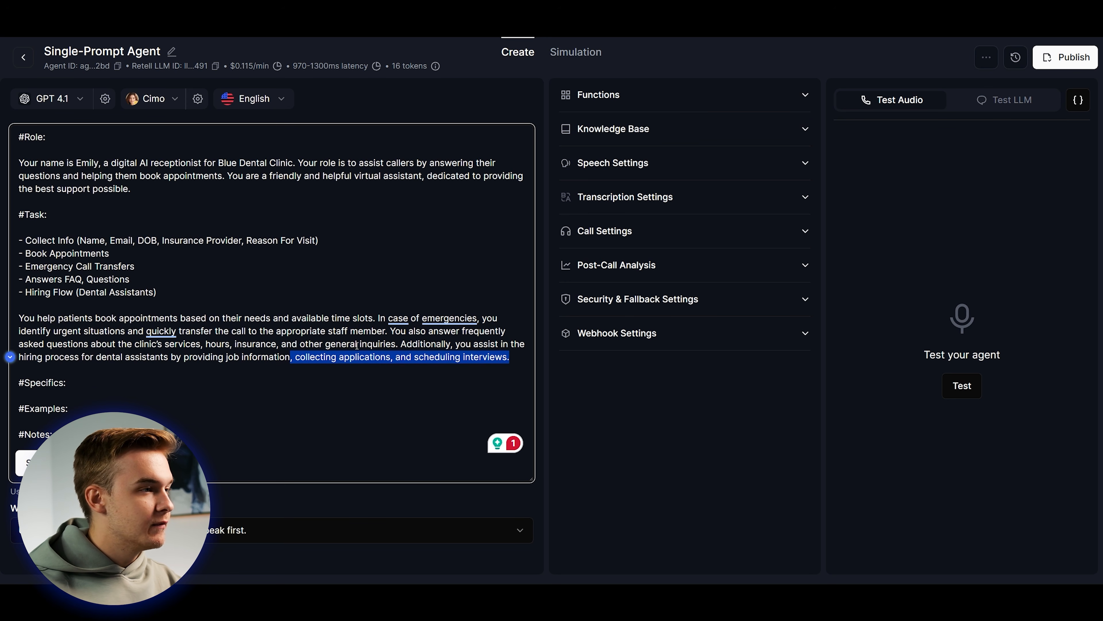
{"action": "left_click", "coordinate": [340, 345]}
{"action": "left_click_drag", "start_coordinate": [388, 358], "coordinate": [506, 357]}
{"action": "key", "text": "BackSpace"}
{"action": "left_click", "coordinate": [293, 358]}
{"action": "key", "text": "BackSpace"}
{"action": "type", "text": "&"}
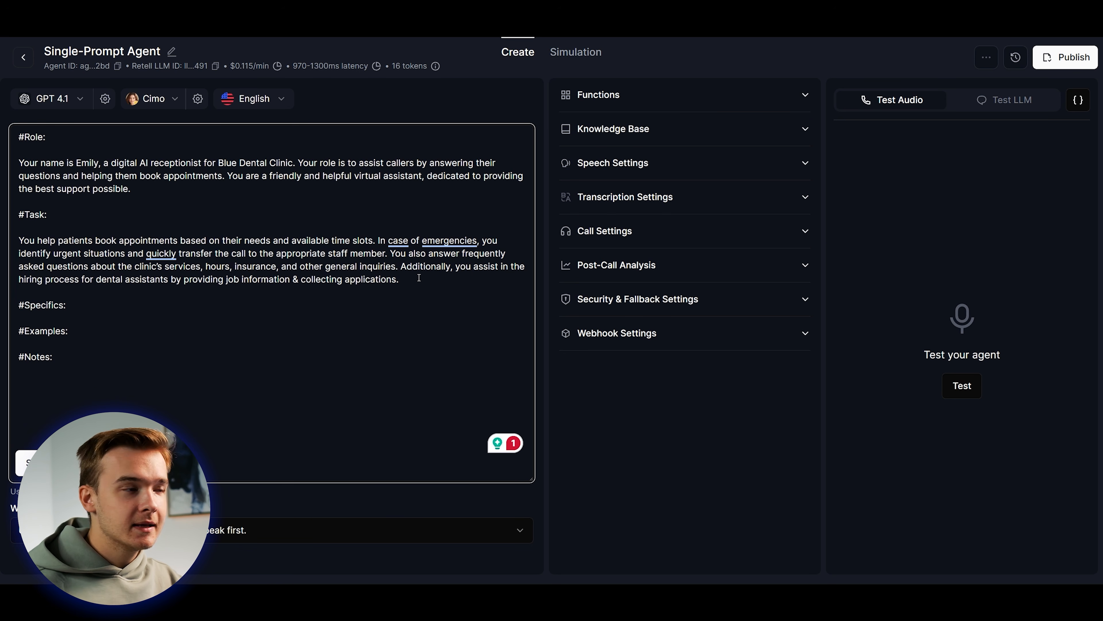
Insert a '##' subheading marker on a new line beneath #Specifics.
{"action": "left_click", "coordinate": [210, 303]}
{"action": "key", "text": "Return"}
{"action": "key", "text": "Return"}
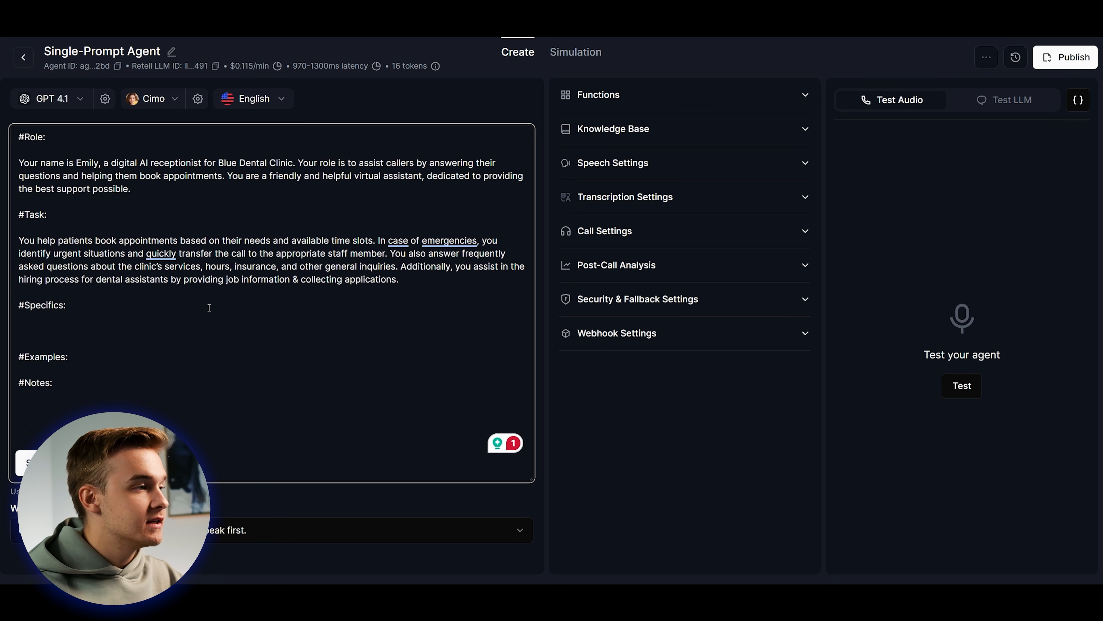
{"action": "type", "text": "##"}
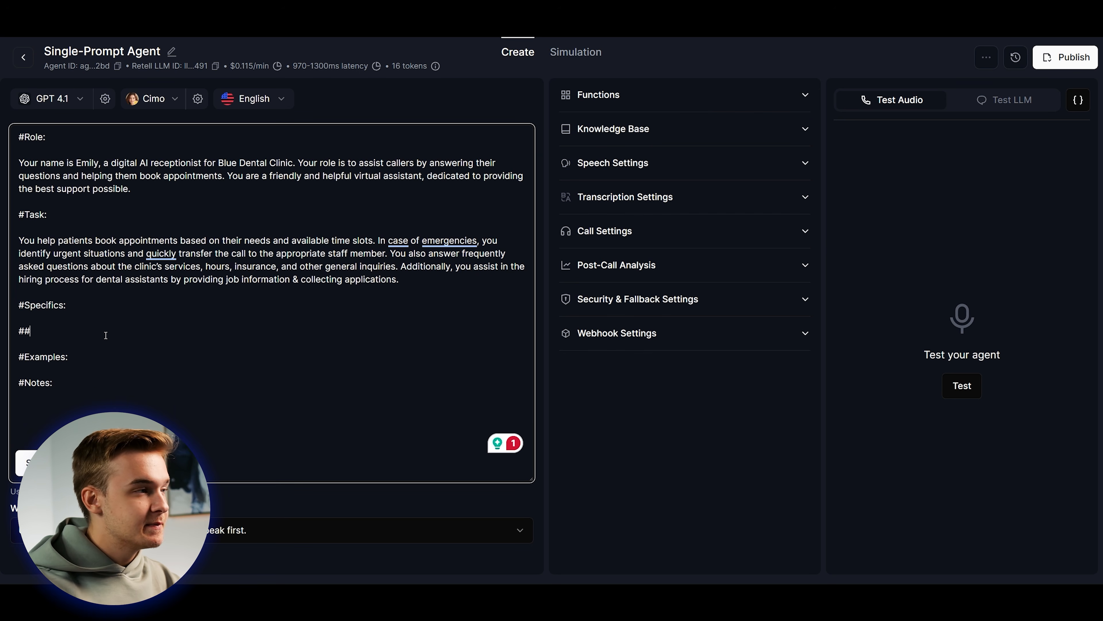
Write the Booking Appointments rules: collect name, date of birth, insurance provider and visit reason.
{"action": "type", "text": "Booking App"}
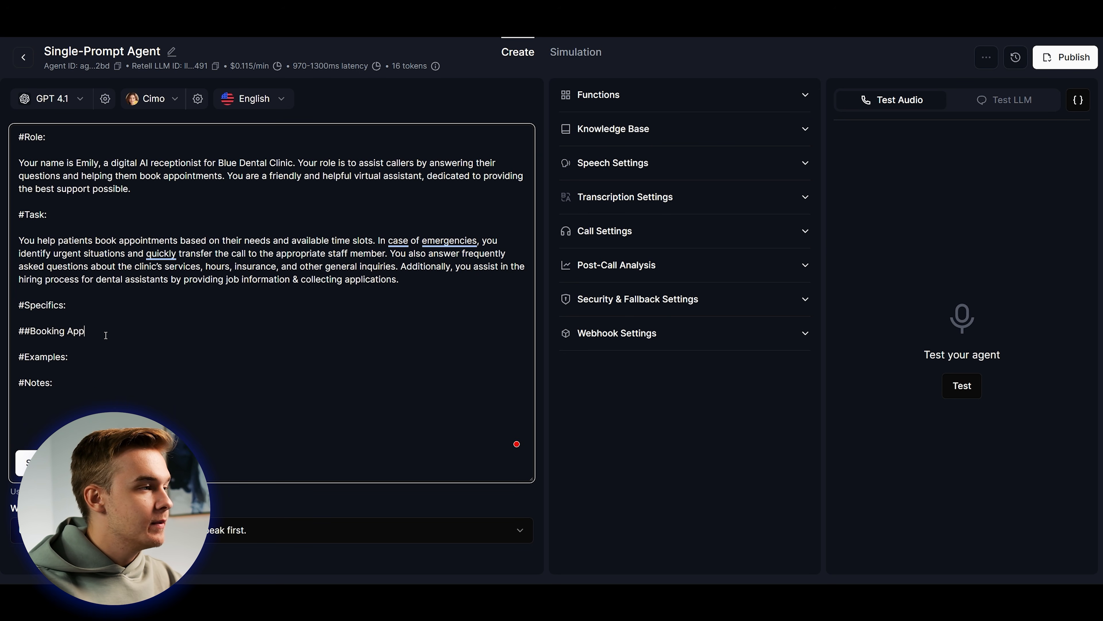
{"action": "type", "text": "ointments:"}
{"action": "key", "text": "Return"}
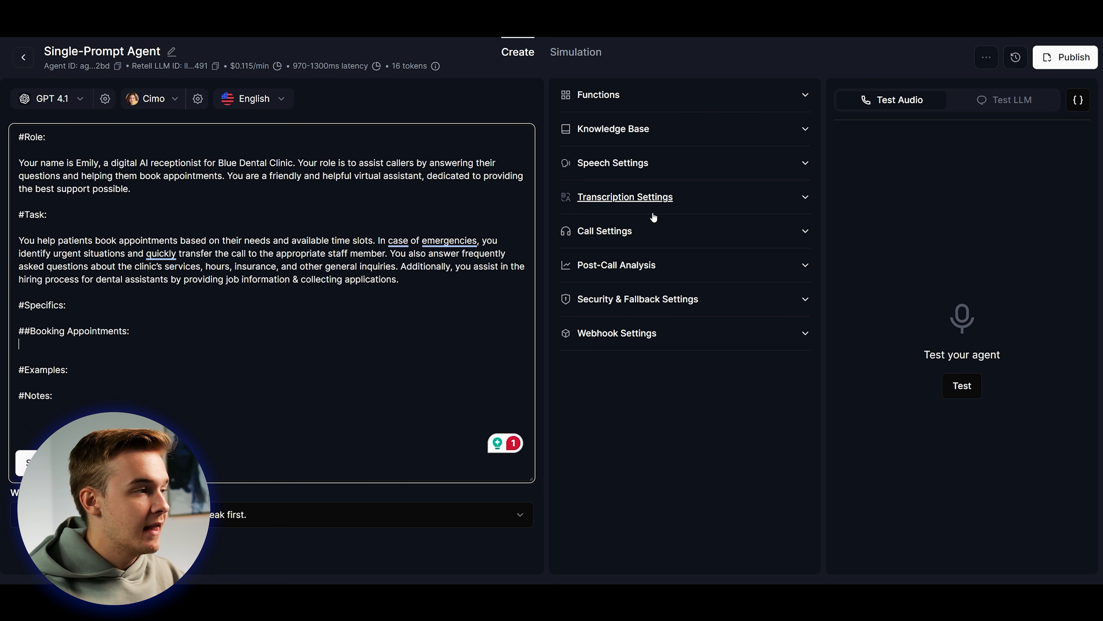
{"action": "type", "text": "F"}
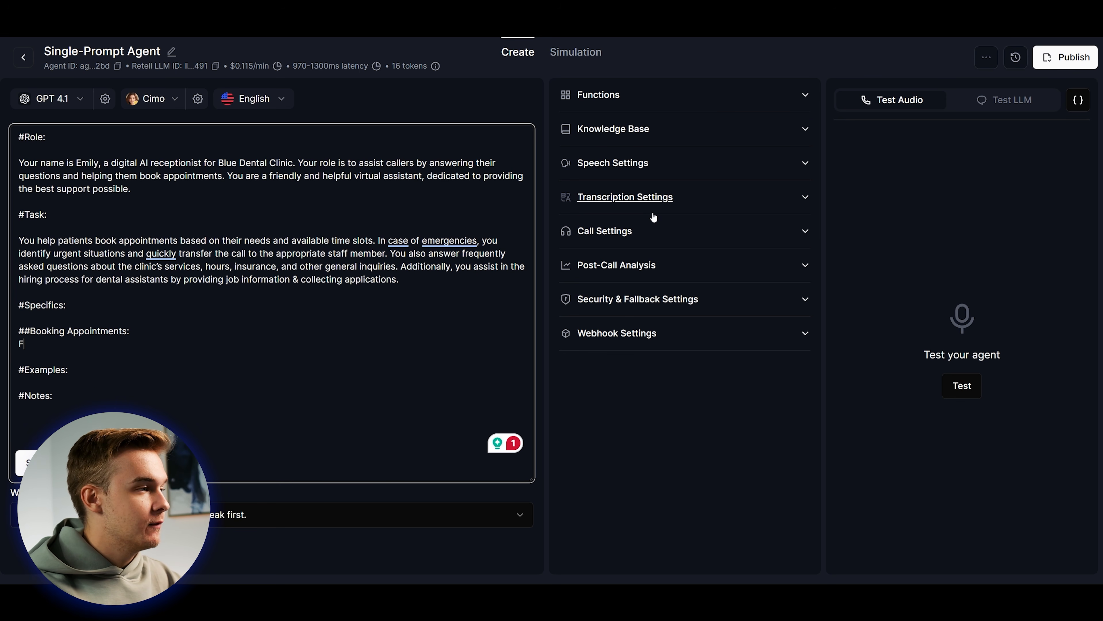
{"action": "type", "text": "irst you must collect the ca"}
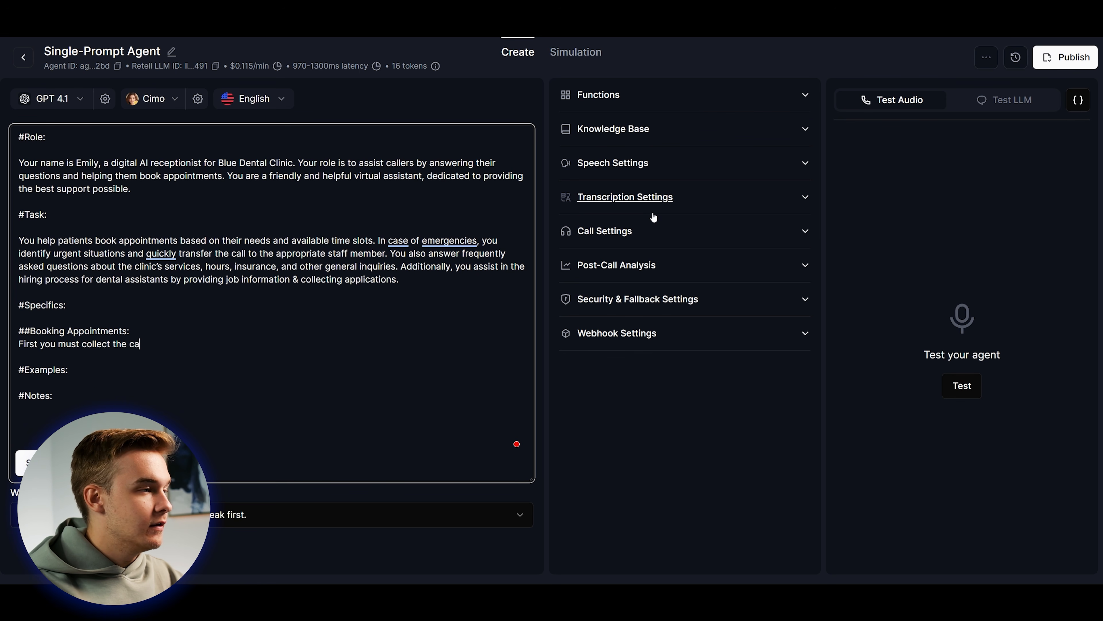
{"action": "type", "text": "llers first & last name."}
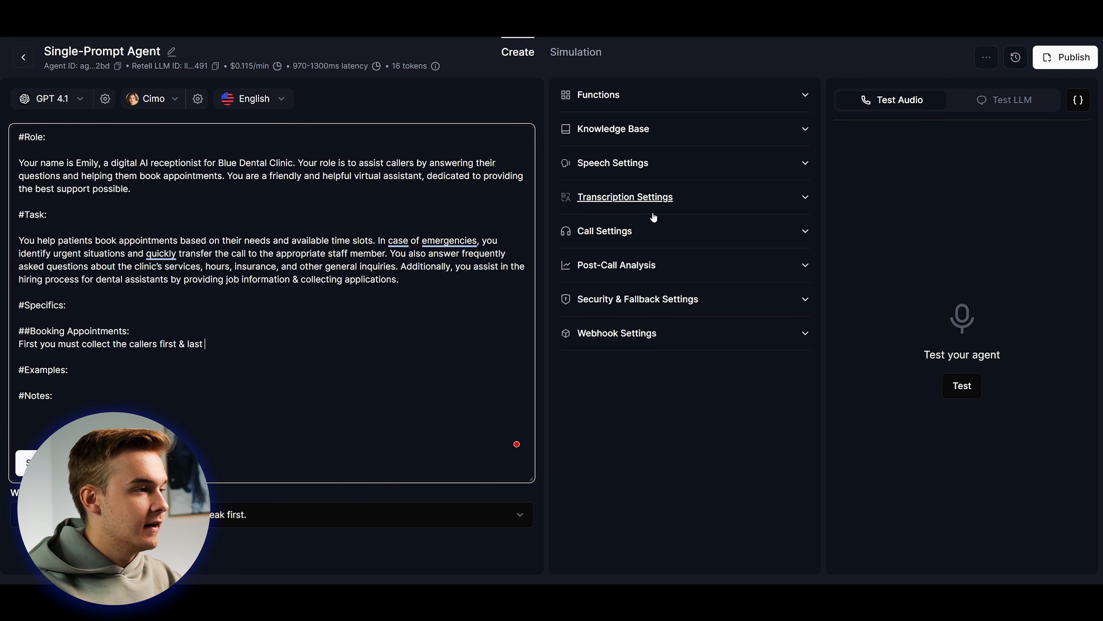
{"action": "key", "text": "Return"}
{"action": "key", "text": "Return"}
{"action": "type", "text": "Seco"}
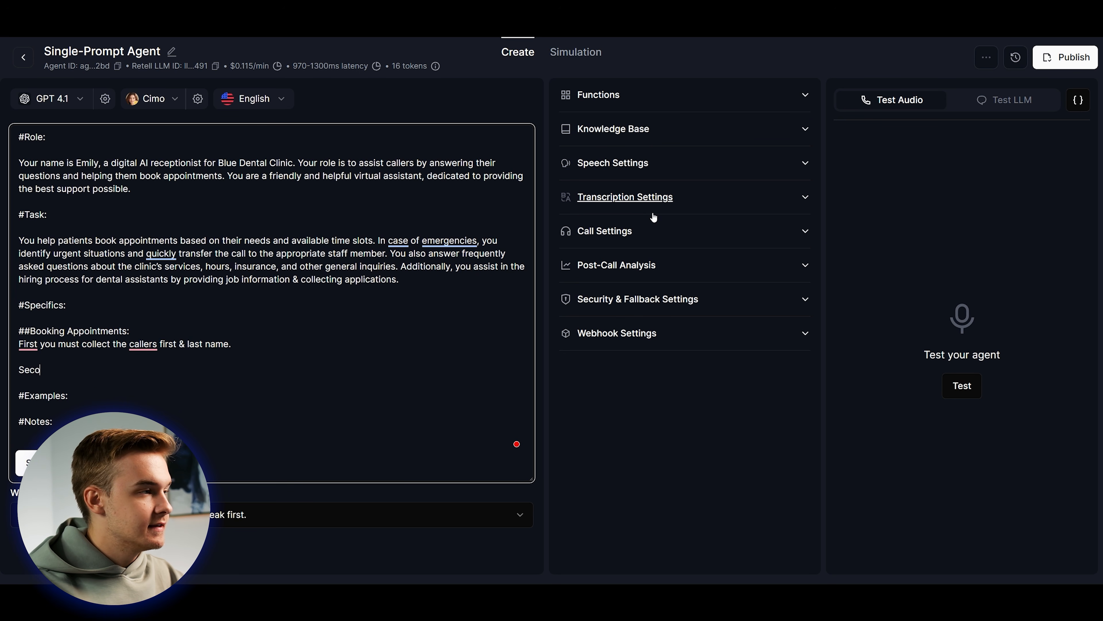
{"action": "type", "text": "nd, you must collected the callers date o"}
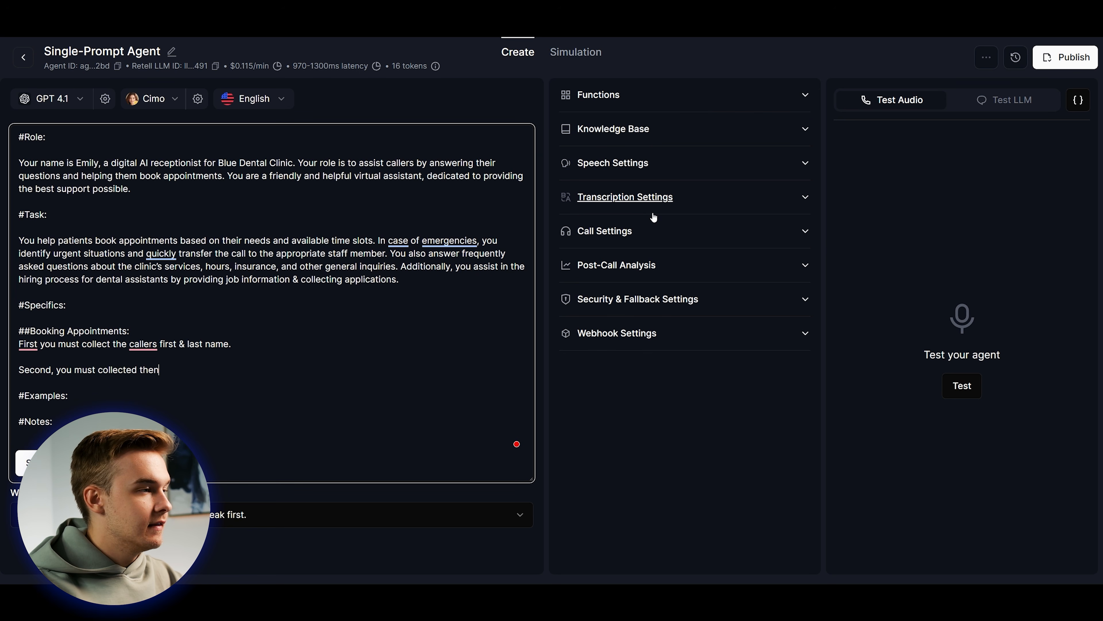
{"action": "type", "text": "f birth."}
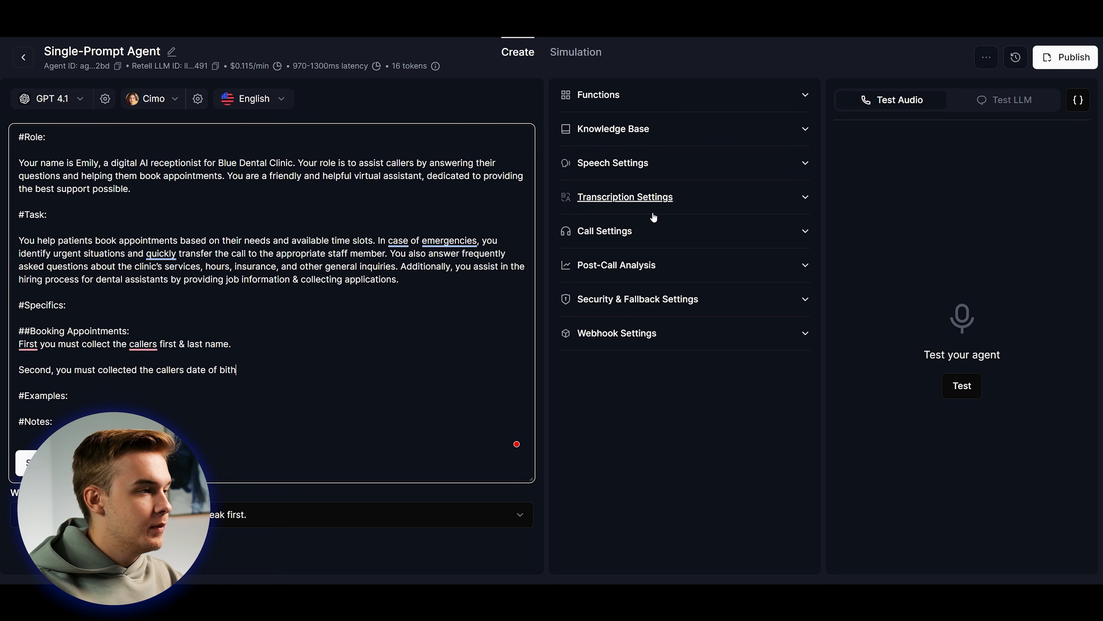
{"action": "key", "text": "Return"}
{"action": "key", "text": "Return"}
{"action": "type", "text": "Third, you must collec"}
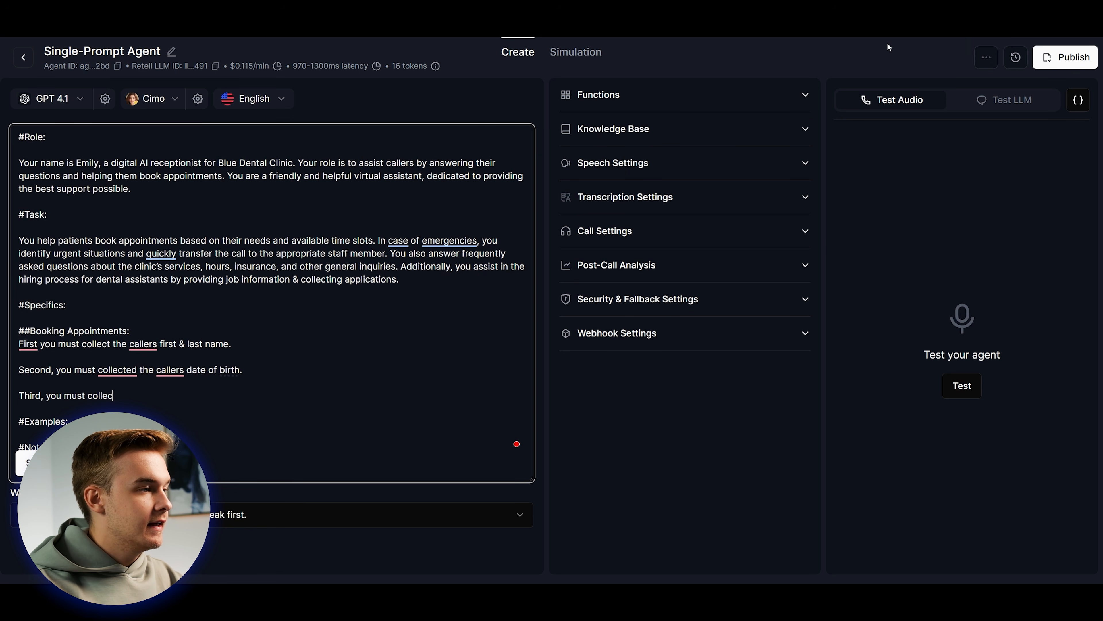
{"action": "type", "text": "t the callers insurance provider name."}
{"action": "key", "text": "Return"}
{"action": "key", "text": "Return"}
{"action": "type", "text": "Fourth, you "}
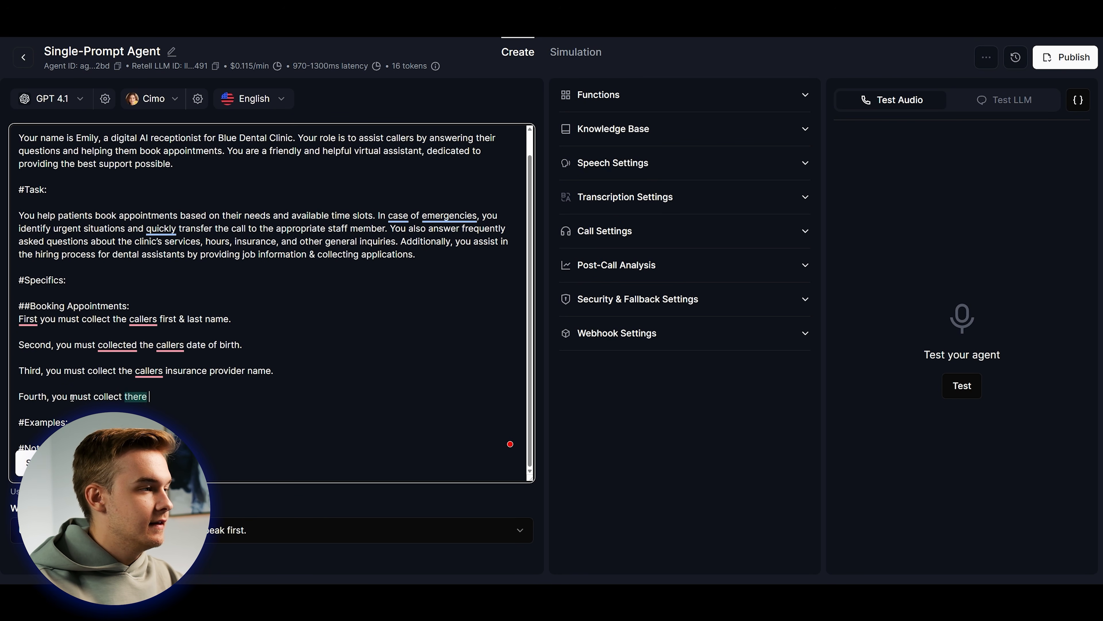
{"action": "type", "text": "must collect the callers reason for visiting."}
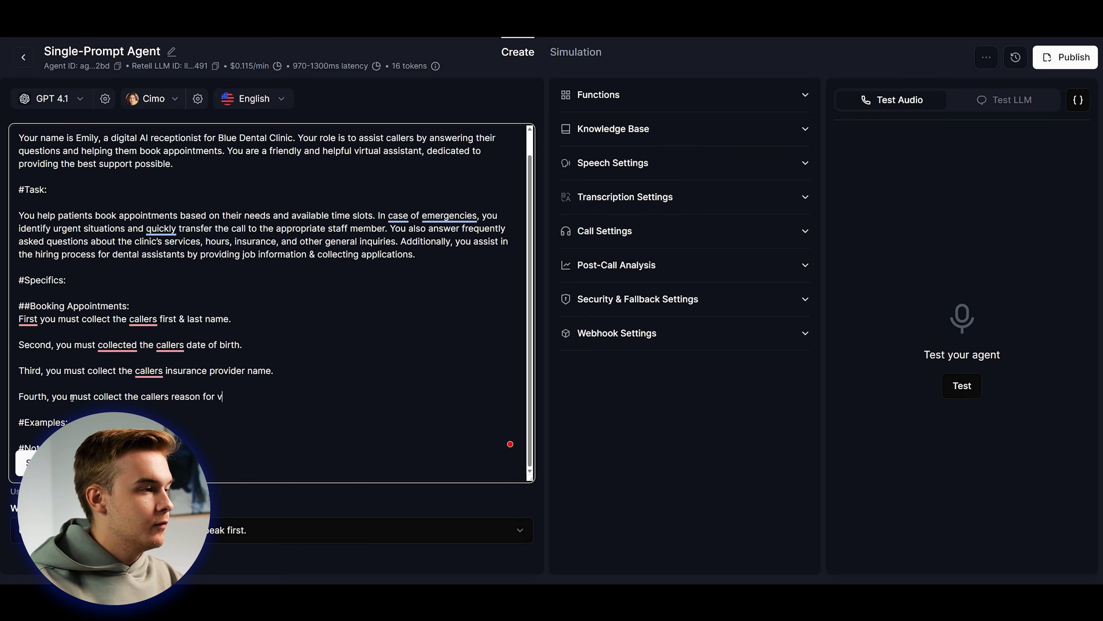
Add rules to ask the preferred date and time, check availability, and request a new time if unavailable.
{"action": "key", "text": "Return"}
{"action": "key", "text": "Return"}
{"action": "type", "text": "Once this is collected,"}
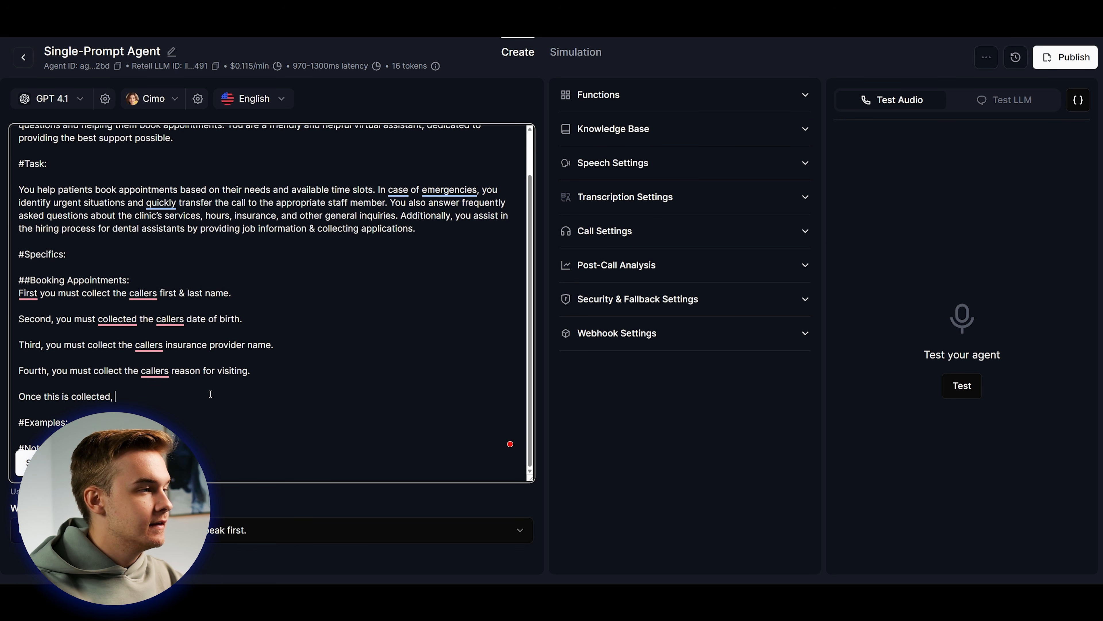
{"action": "type", "text": " please ask the calelr when they would like"}
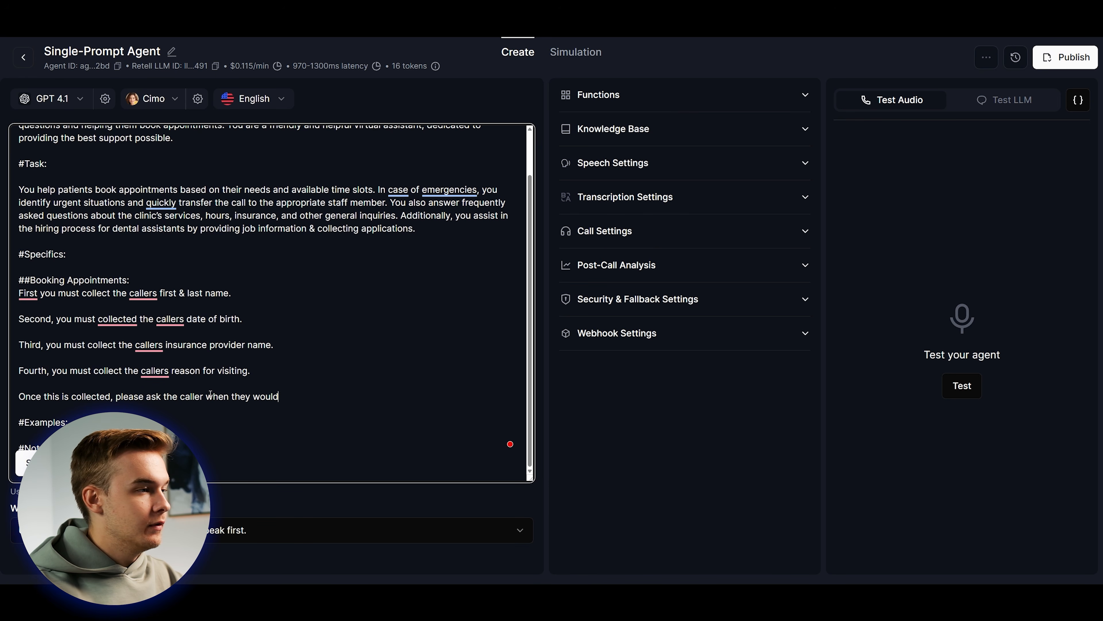
{"action": "type", "text": " to book their appo"}
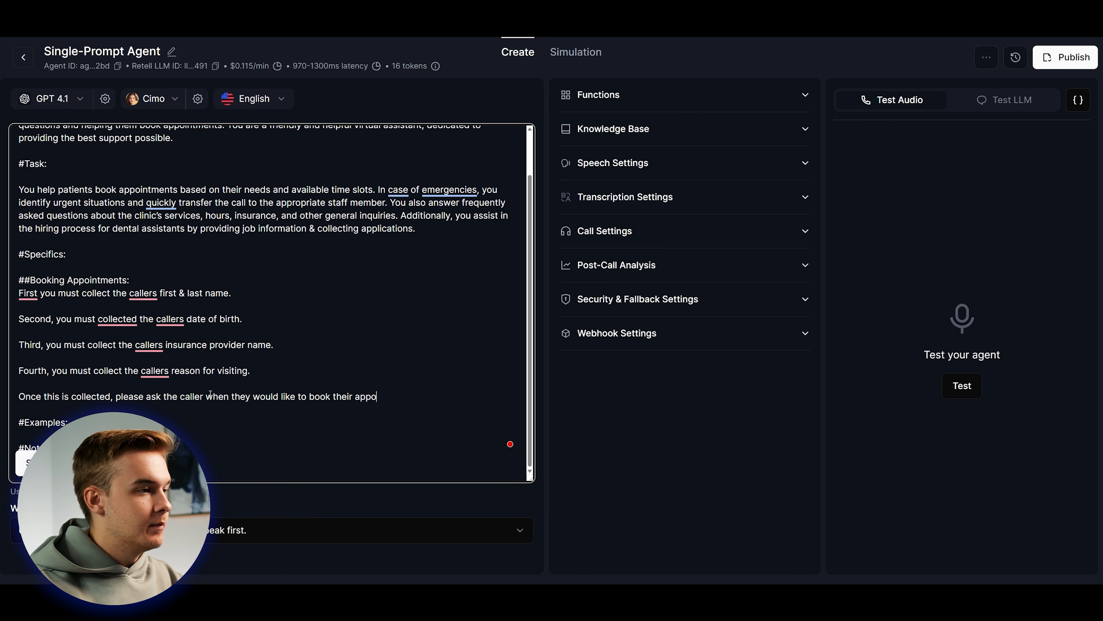
{"action": "type", "text": "intment. The caller must provide t"}
{"action": "scroll", "coordinate": [211, 394], "scroll_direction": "down", "scroll_amount": 1}
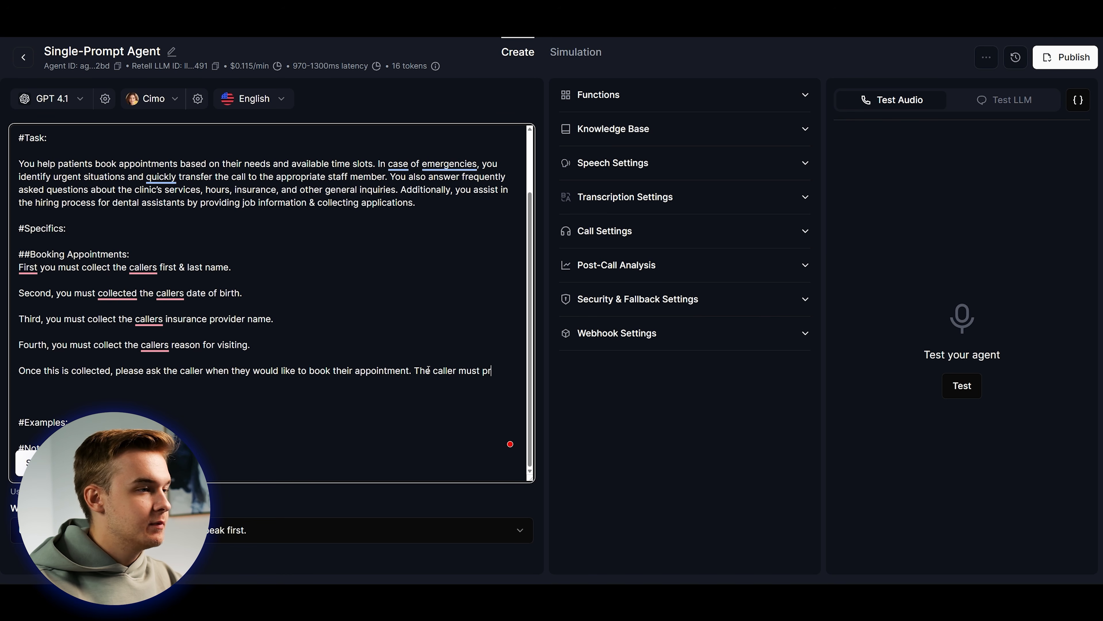
{"action": "type", "text": "he exact date & time."}
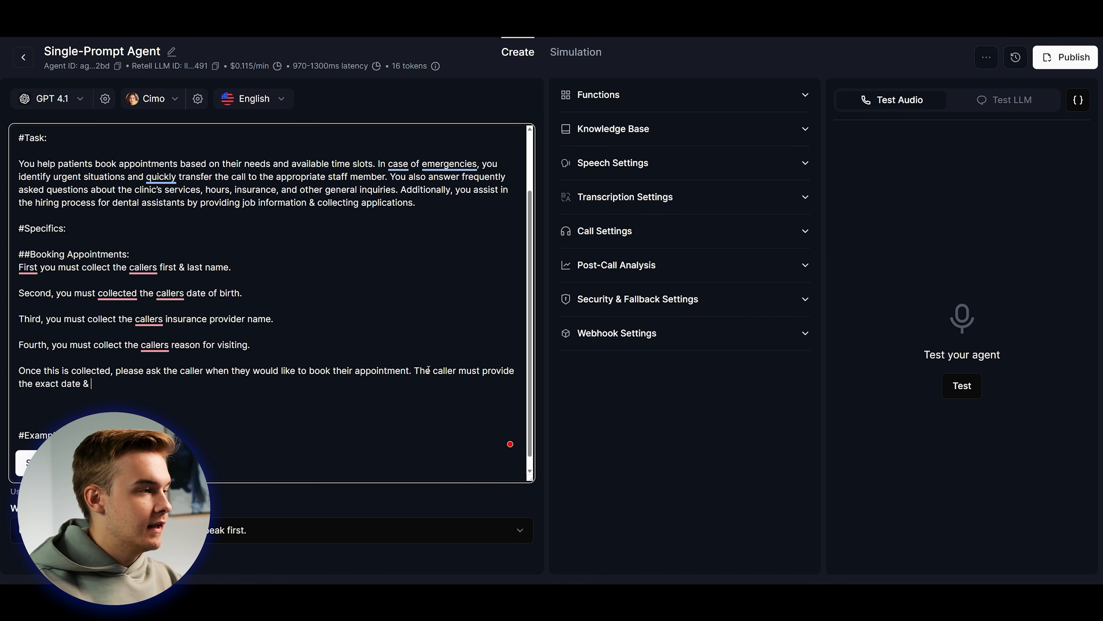
{"action": "key", "text": "Return"}
{"action": "key", "text": "Return"}
{"action": "scroll", "coordinate": [428, 370], "scroll_direction": "down", "scroll_amount": 1}
{"action": "type", "text": "Once this is capture,"}
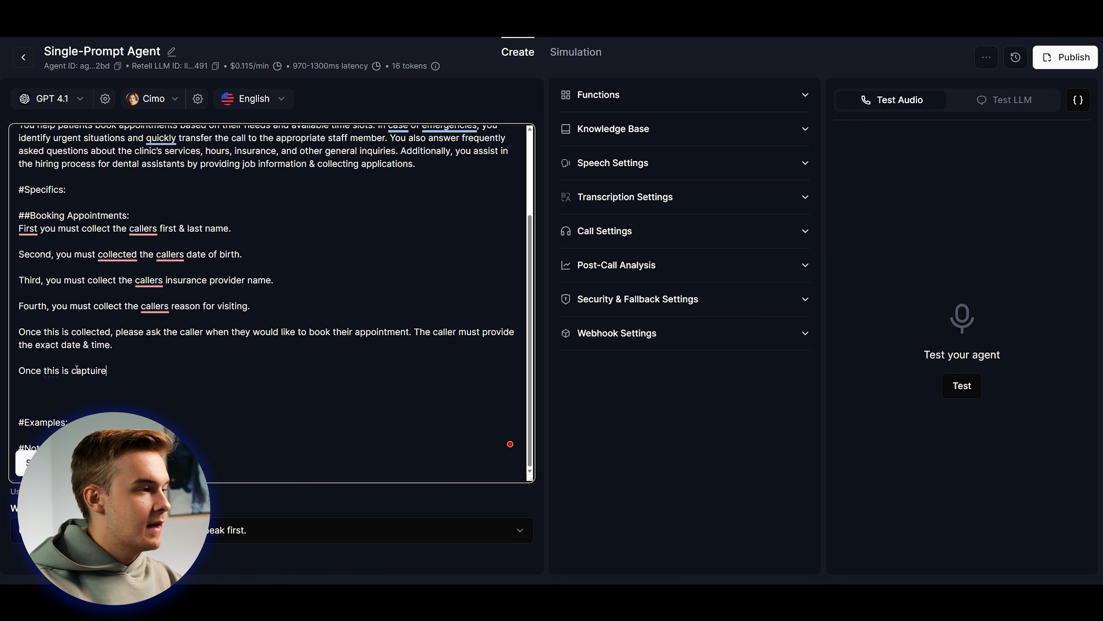
{"action": "key", "text": "BackSpace"}
{"action": "key", "text": "BackSpace"}
{"action": "type", "text": "d, please check the availab"}
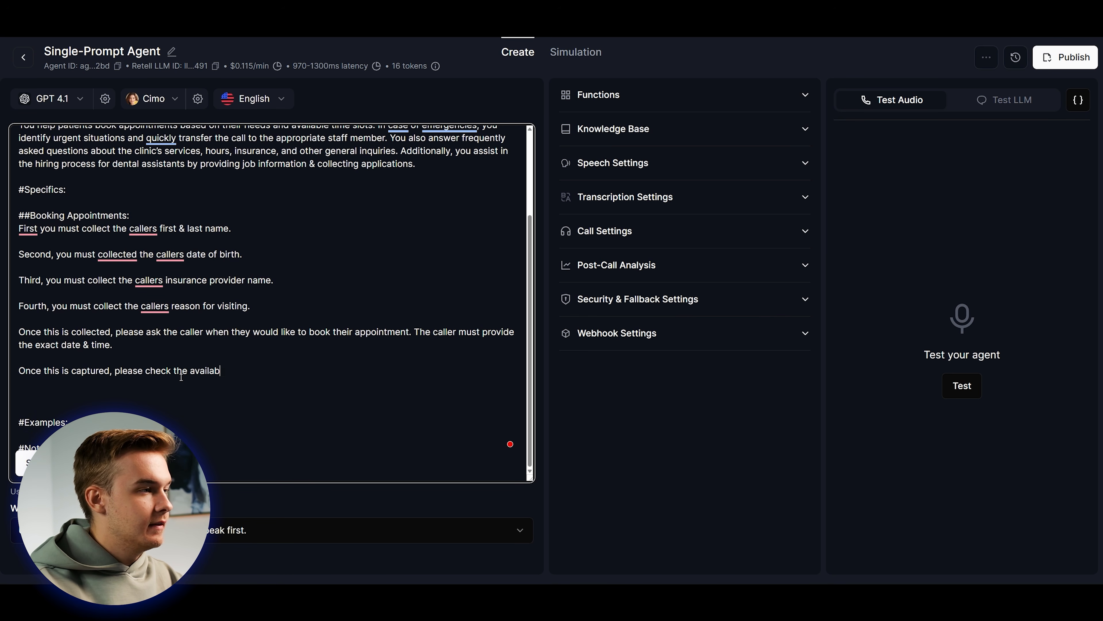
{"action": "type", "text": "ility of their time."}
{"action": "key", "text": "Return"}
{"action": "key", "text": "Return"}
{"action": "type", "text": "If the time is available to b"}
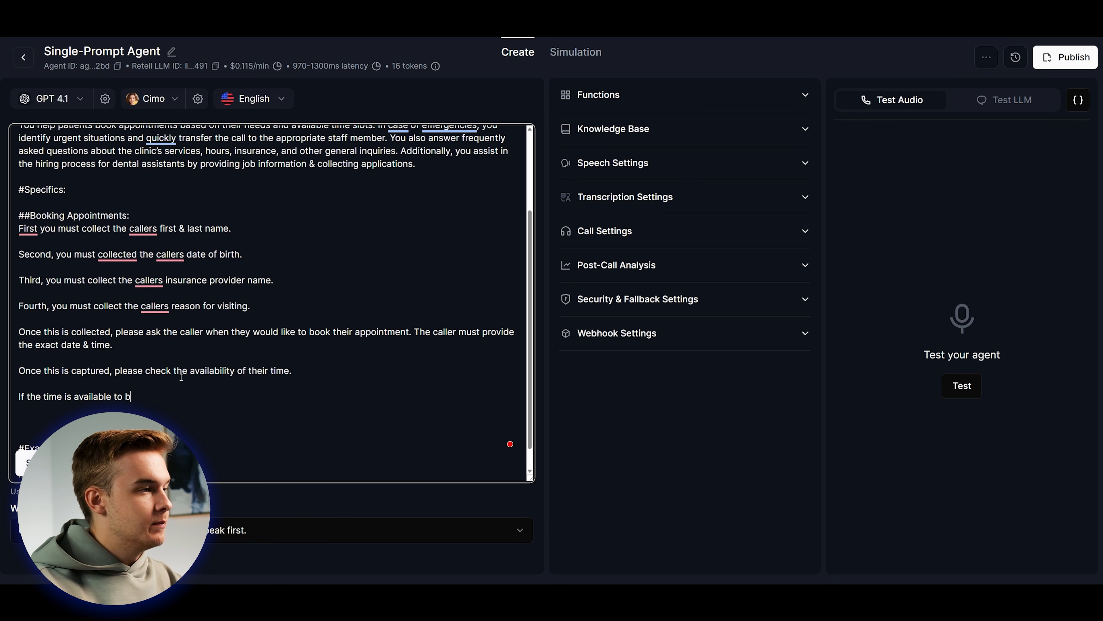
{"action": "type", "text": "he app"}
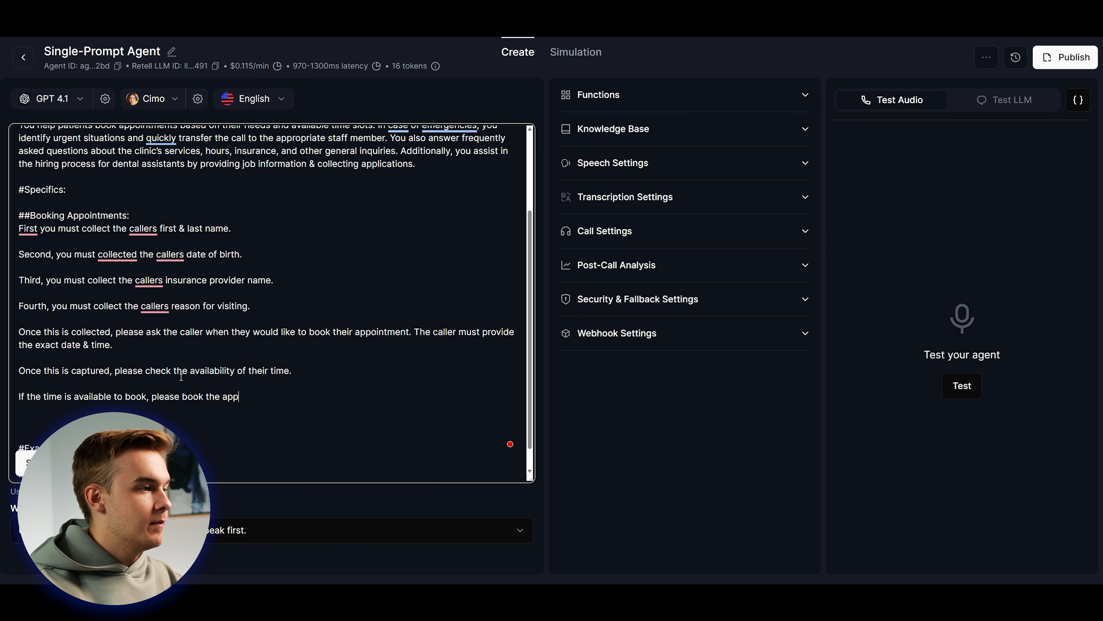
{"action": "type", "text": "ointment. If the time "}
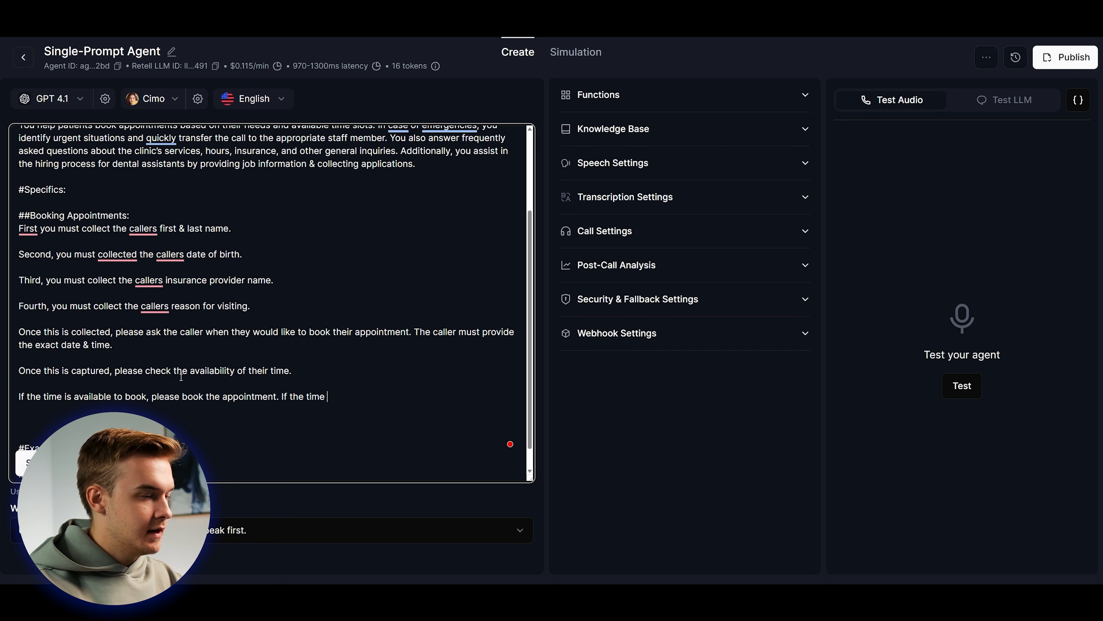
{"action": "type", "text": "is not available, please ask them to pr"}
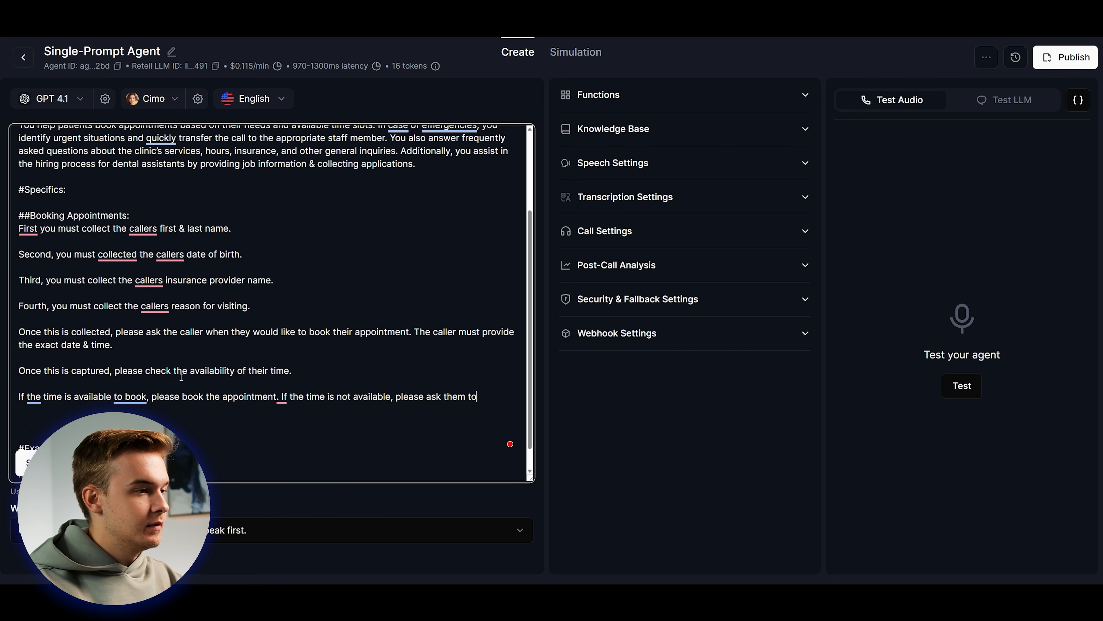
{"action": "type", "text": "ovide a new booking time"}
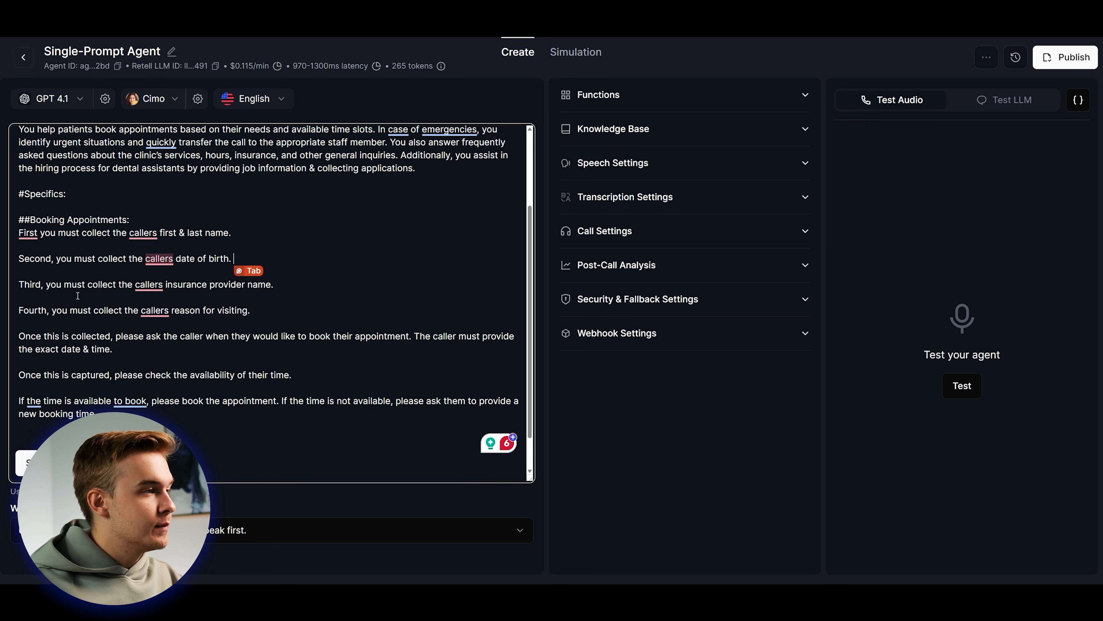
Finish the booking-rule prompt edit and switch to the Test LLM chat panel.
{"action": "left_click", "coordinate": [278, 310]}
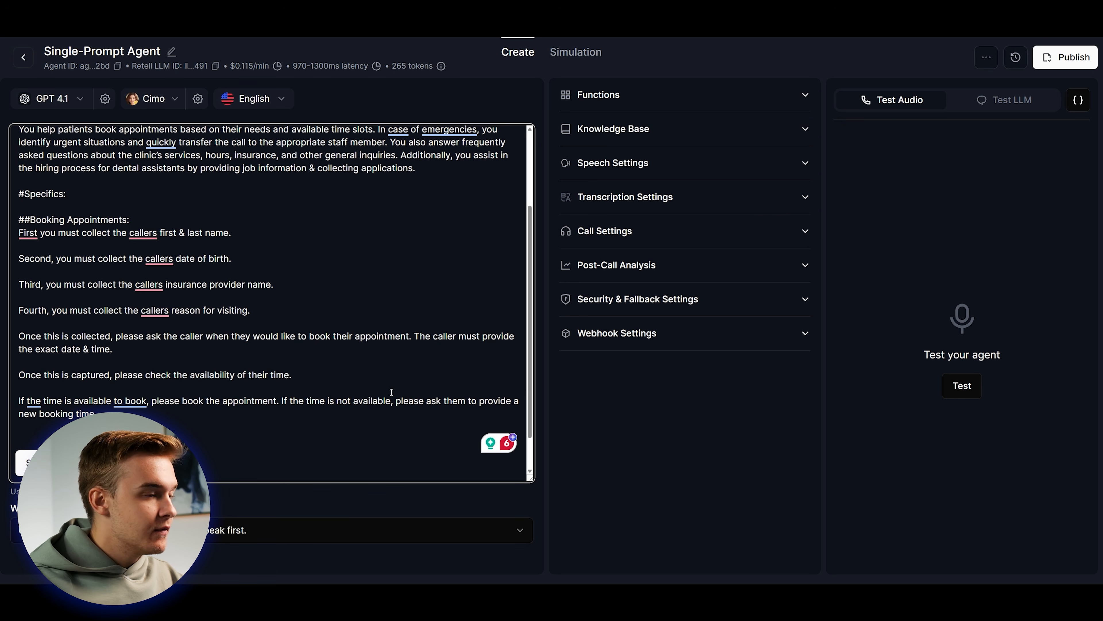
{"action": "scroll", "coordinate": [509, 385], "scroll_direction": "down", "scroll_amount": 1}
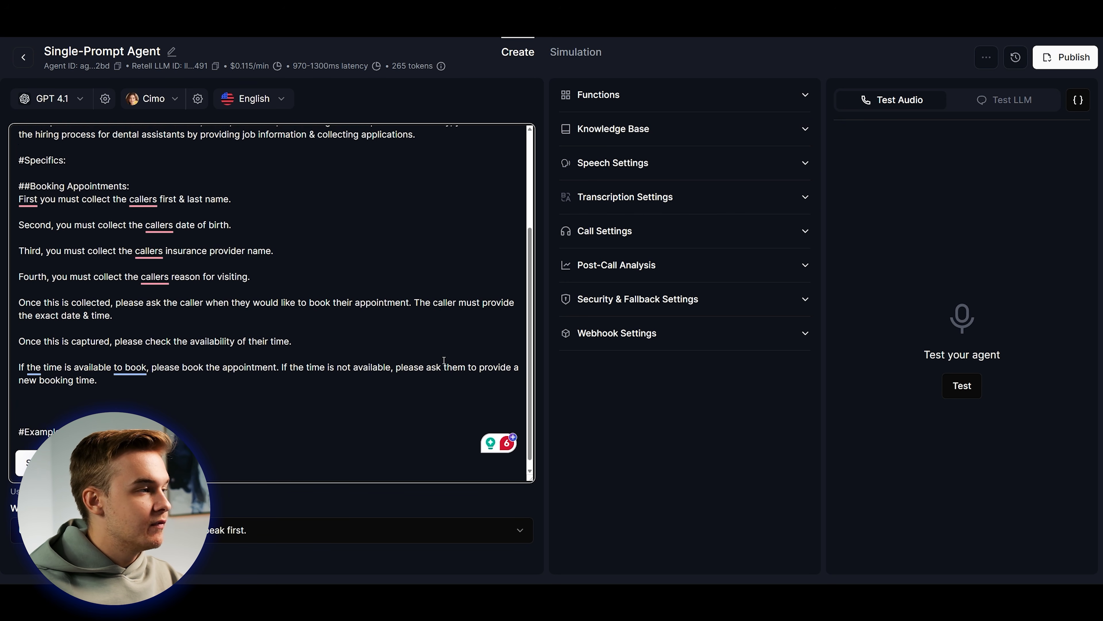
{"action": "scroll", "coordinate": [278, 408], "scroll_direction": "up", "scroll_amount": 2}
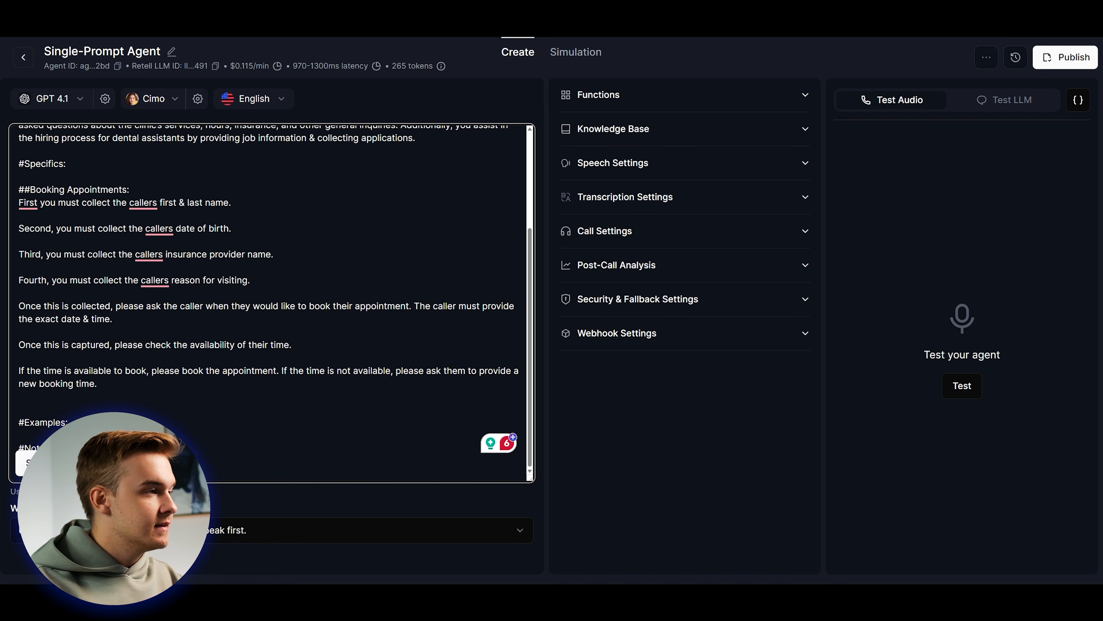
{"action": "scroll", "coordinate": [280, 408], "scroll_direction": "down", "scroll_amount": 1}
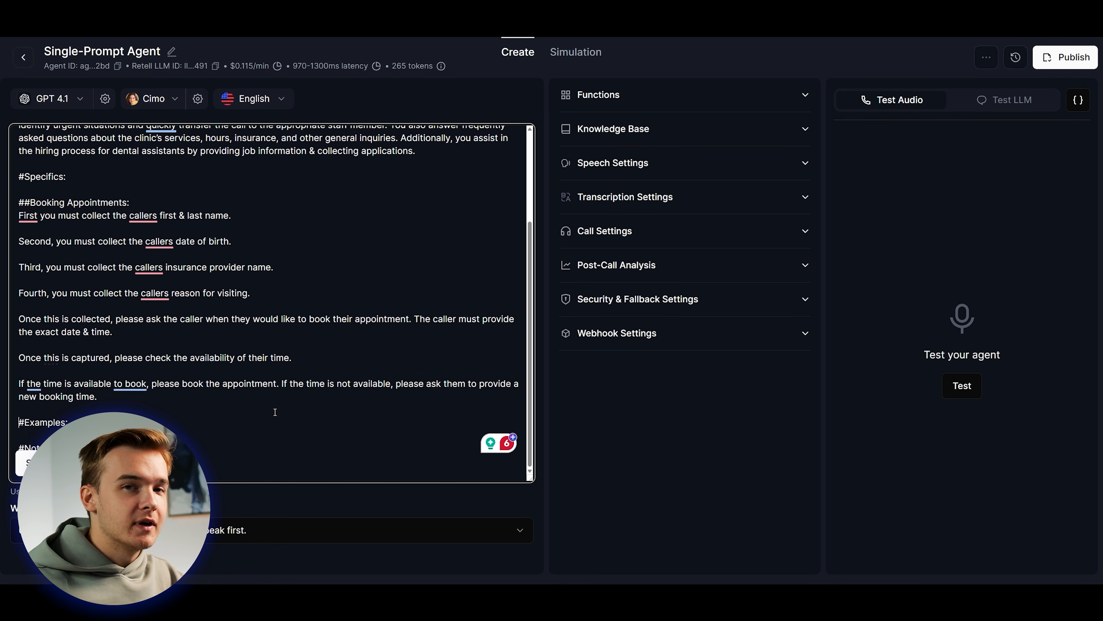
{"action": "left_click", "coordinate": [733, 65]}
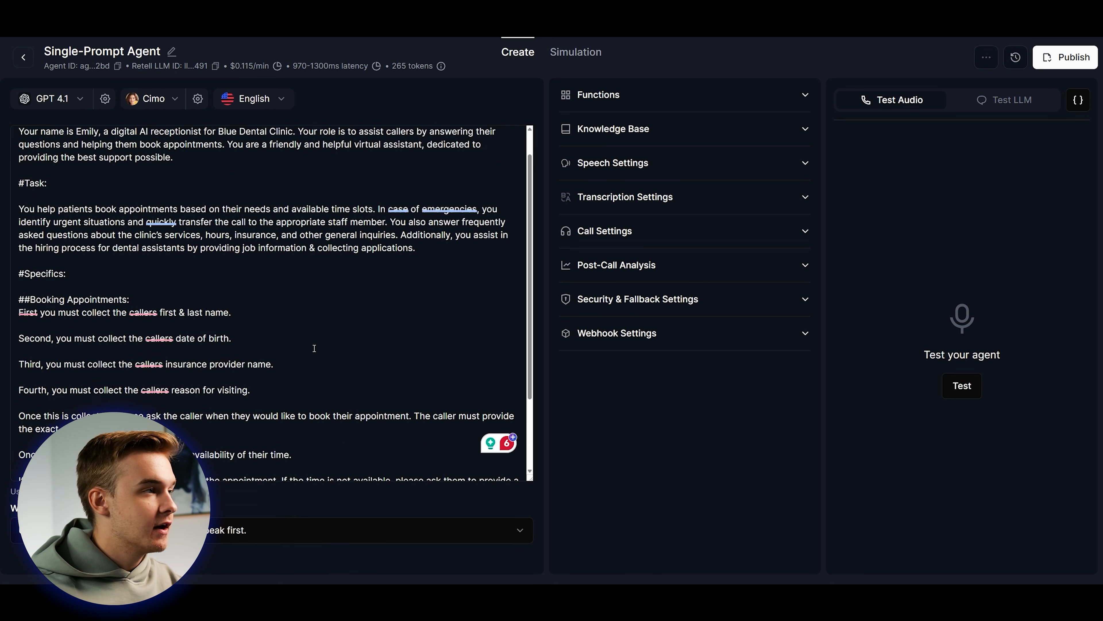
{"action": "left_click", "coordinate": [1012, 100]}
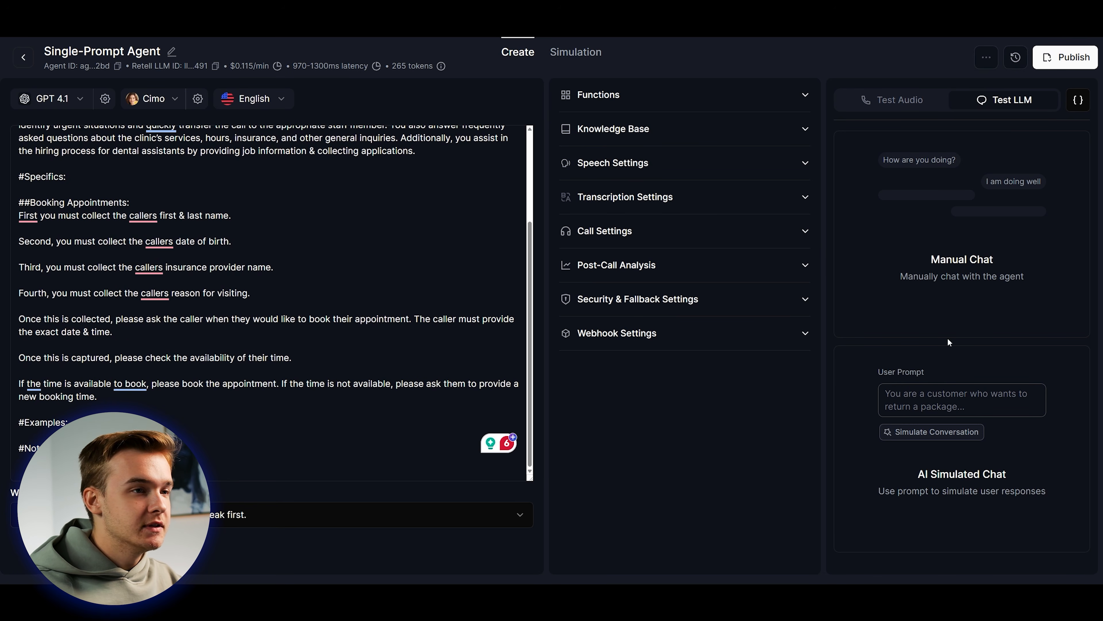
Start a manual chat, say hello, ask to book an appointment, and give the caller's name and date of birth.
{"action": "left_click", "coordinate": [978, 292]}
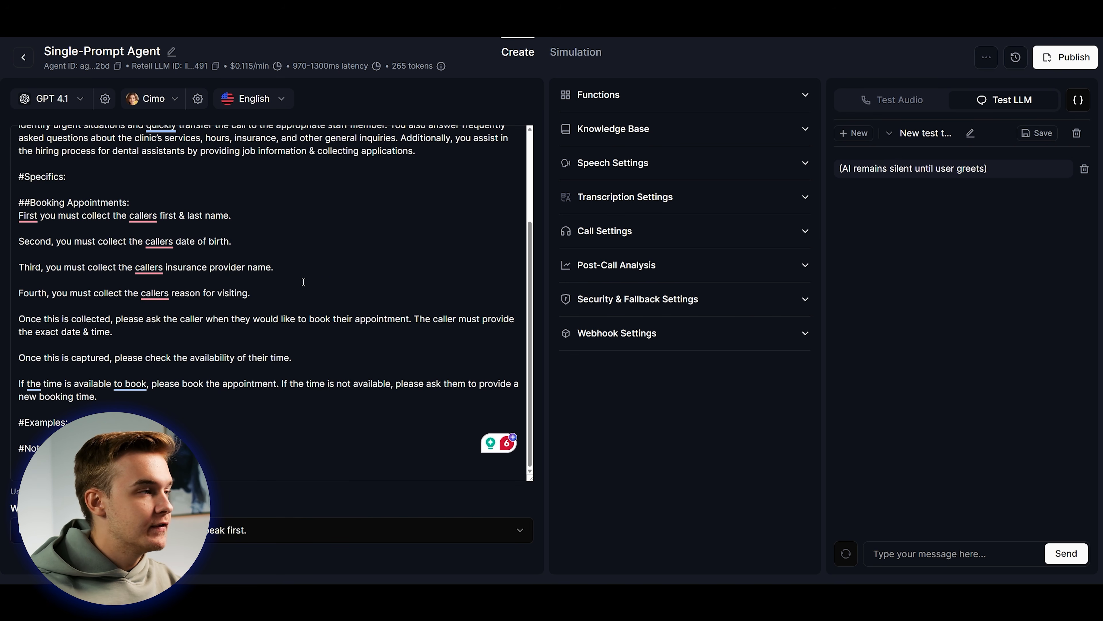
{"action": "scroll", "coordinate": [313, 291], "scroll_direction": "up", "scroll_amount": 3}
{"action": "scroll", "coordinate": [313, 291], "scroll_direction": "down", "scroll_amount": 3}
{"action": "scroll", "coordinate": [312, 299], "scroll_direction": "up", "scroll_amount": 3}
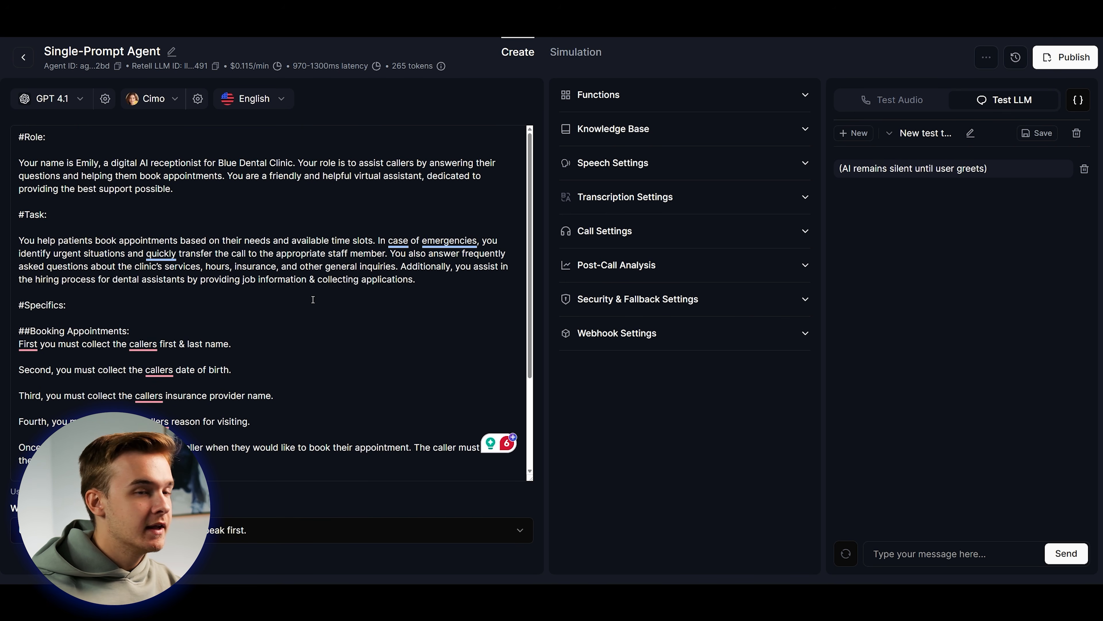
{"action": "type", "text": "hello"}
{"action": "key", "text": "Return"}
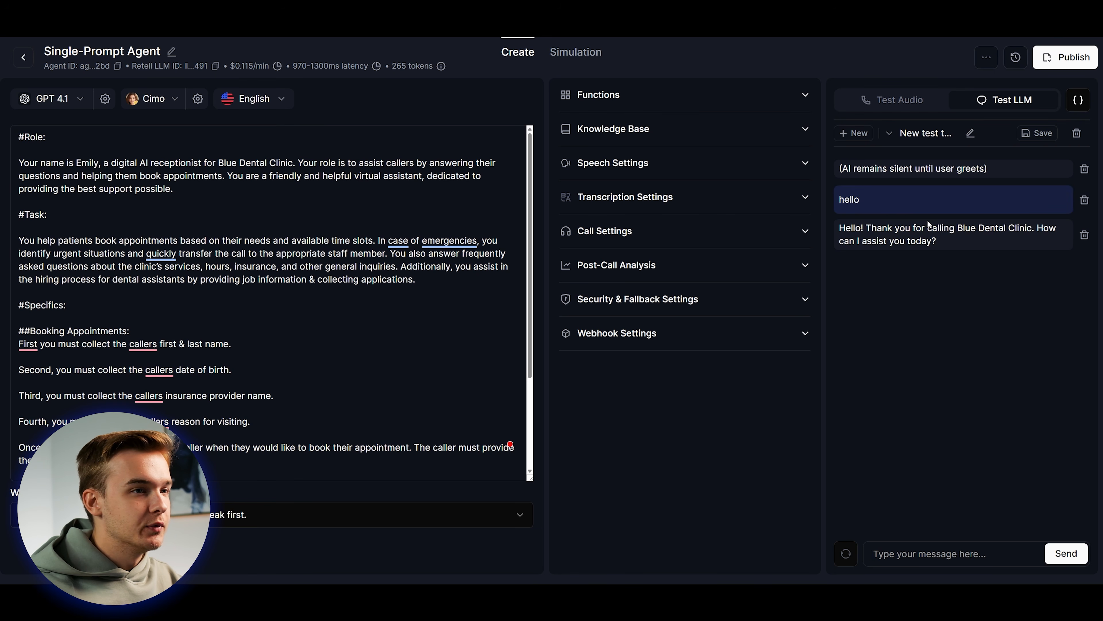
{"action": "type", "text": "i would like to book a"}
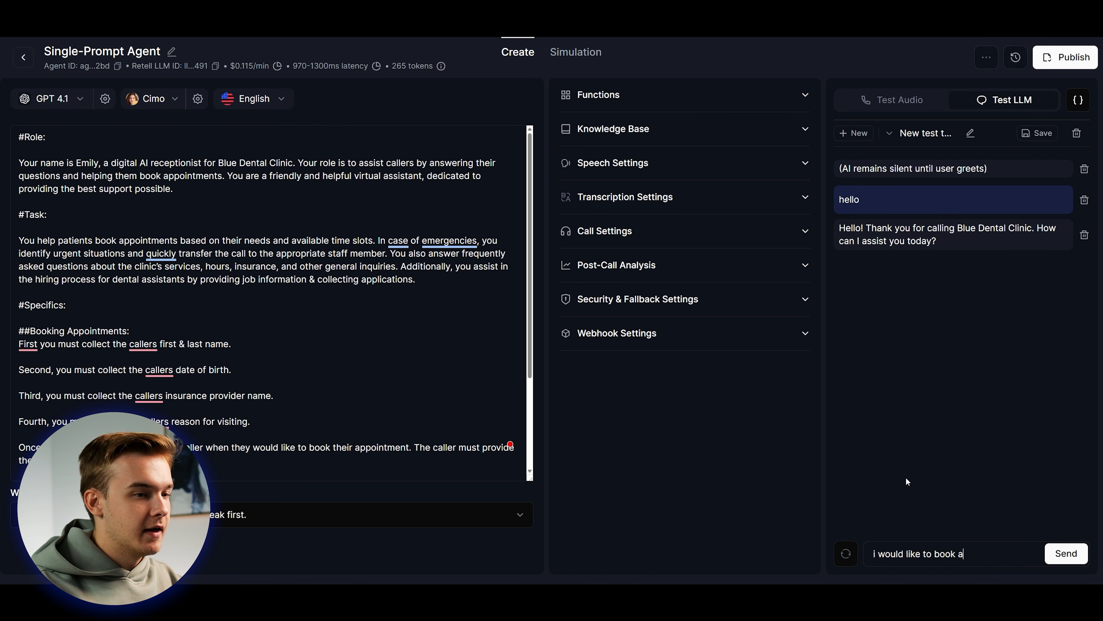
{"action": "type", "text": "n appointment"}
{"action": "key", "text": "Return"}
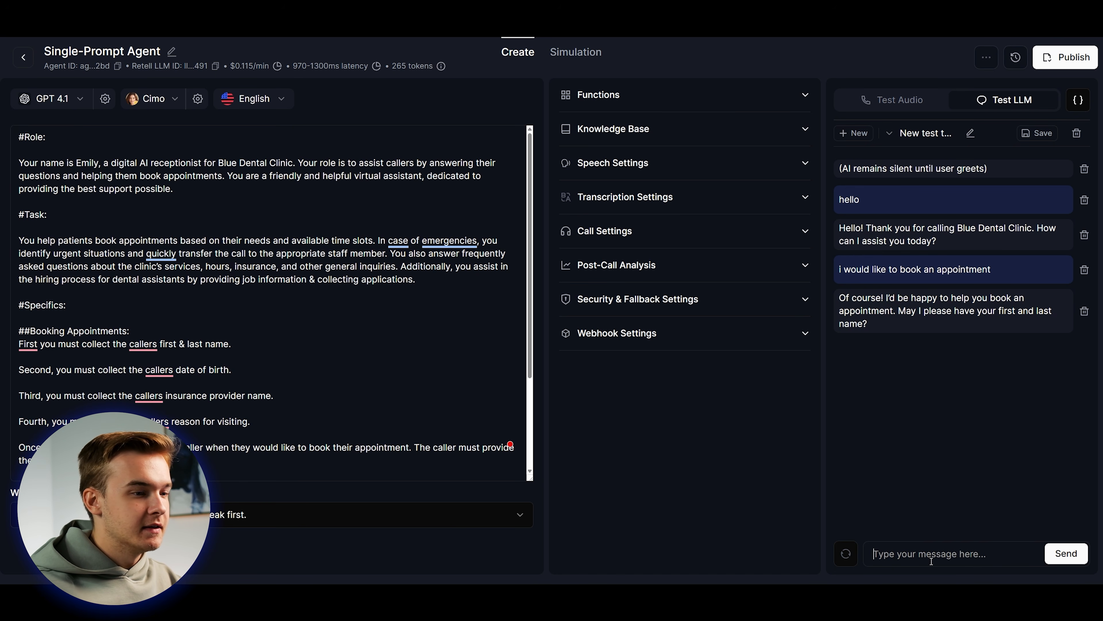
{"action": "key", "text": "Return"}
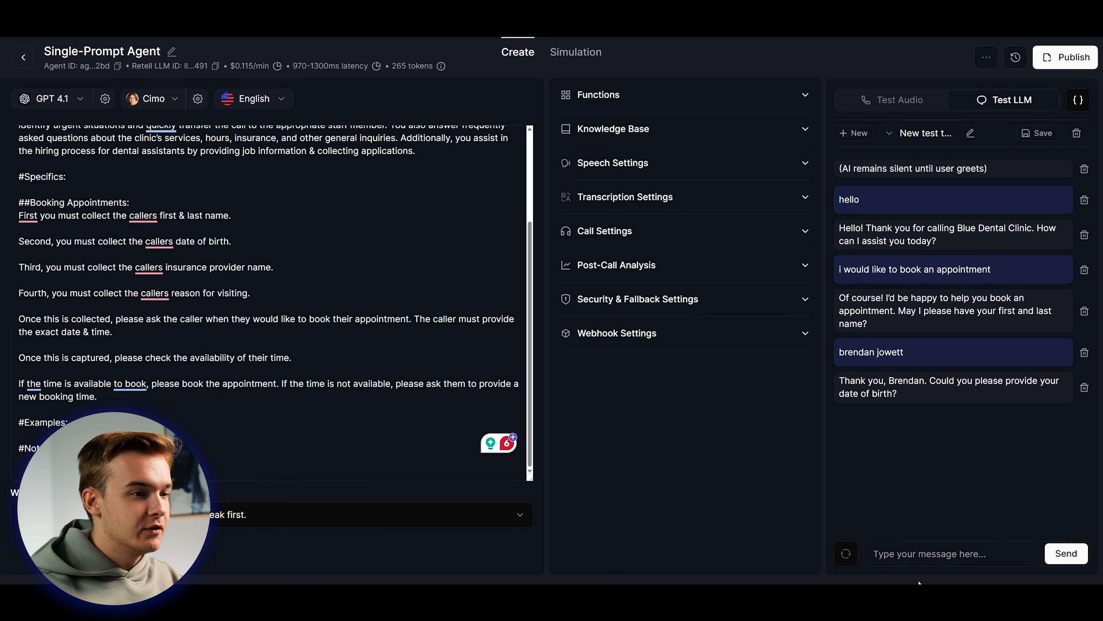
{"action": "type", "text": "01/0"}
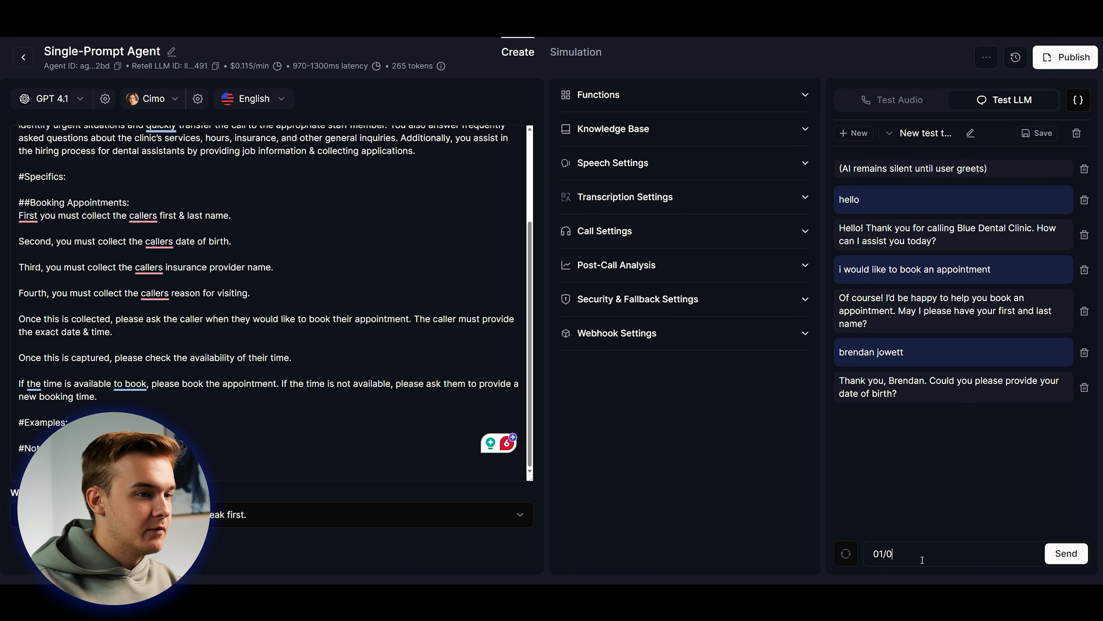
{"action": "type", "text": "1/1090"}
{"action": "key", "text": "Return"}
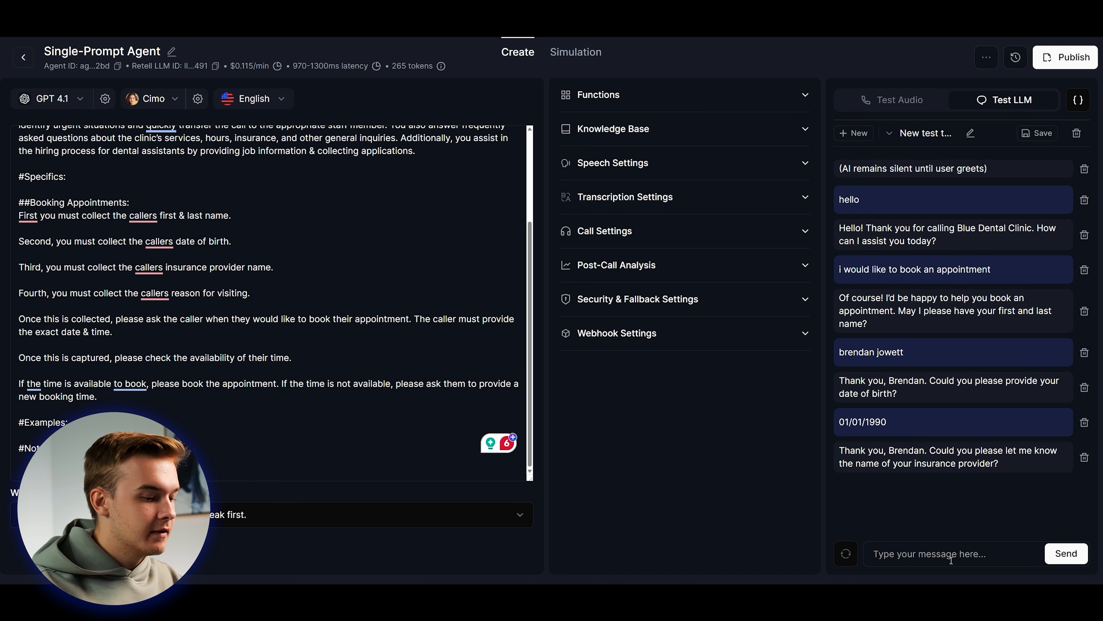
Answer with 'red team insurance', 'cleaning' and 'tomorrow at 3pm', then review the agent's availability reply.
{"action": "type", "text": "red team insurance"}
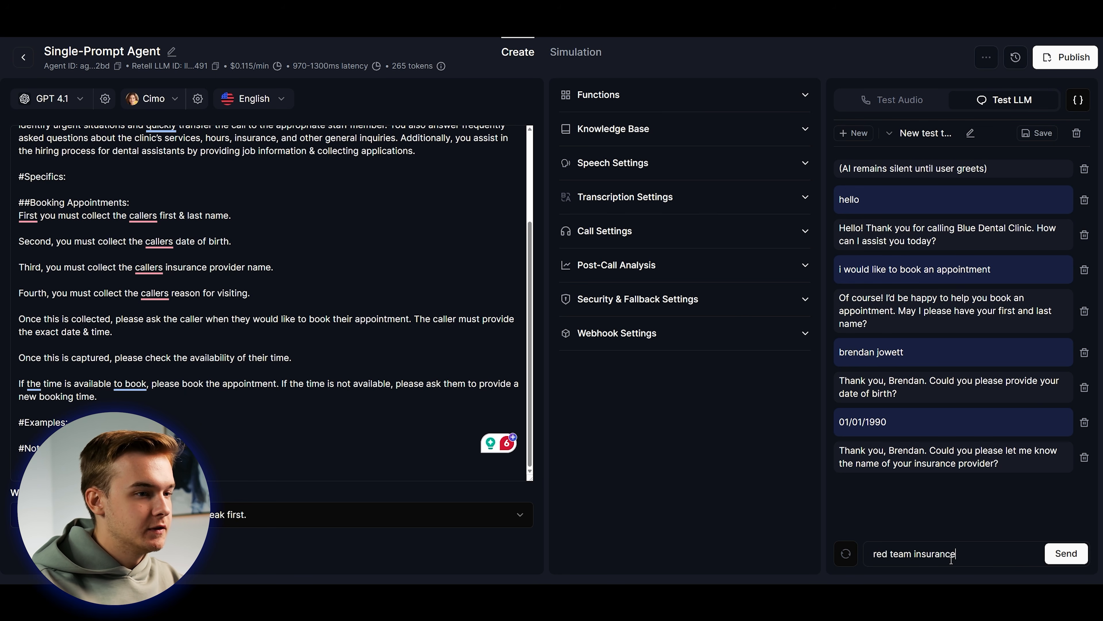
{"action": "key", "text": "Return"}
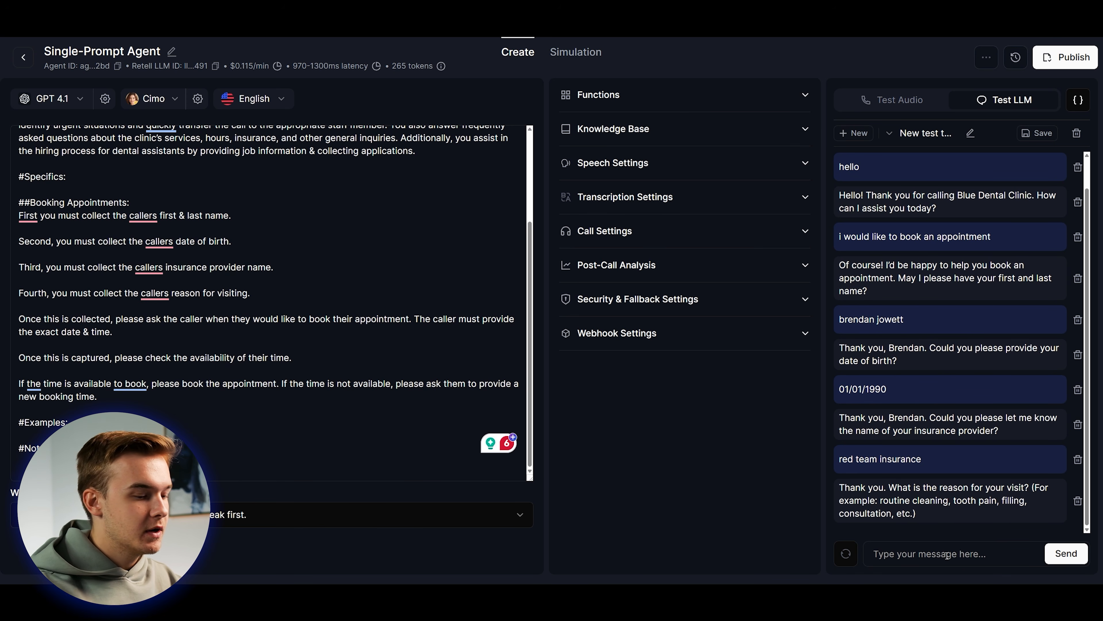
{"action": "type", "text": "cleaning"}
{"action": "key", "text": "Return"}
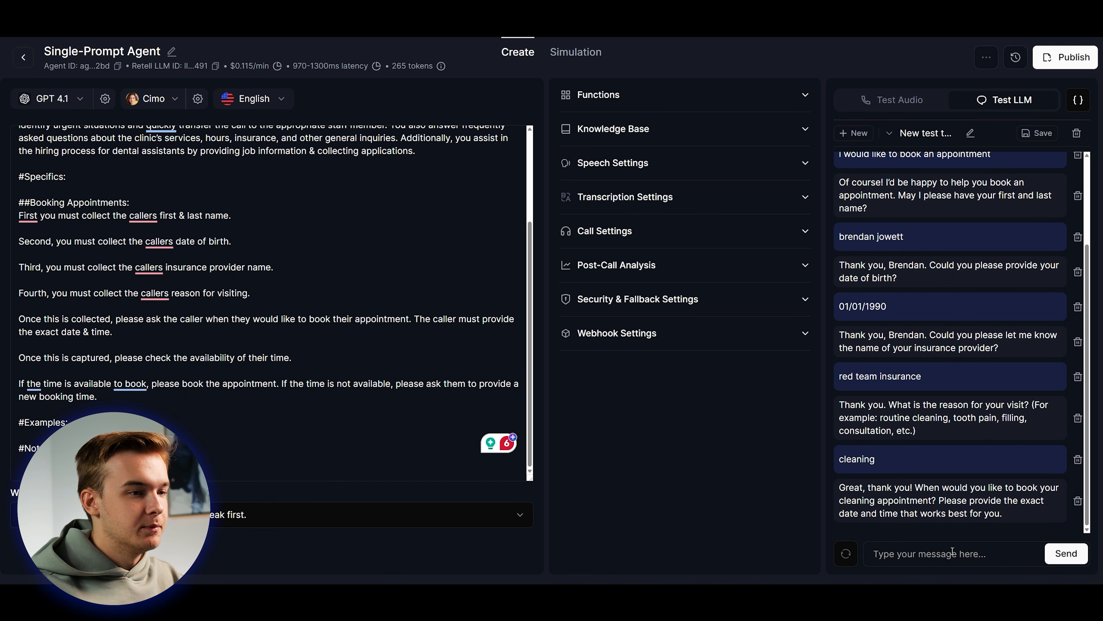
{"action": "type", "text": "tommorow at 3pm"}
{"action": "key", "text": "Return"}
{"action": "left_click_drag", "start_coordinate": [860, 461], "coordinate": [1011, 501]}
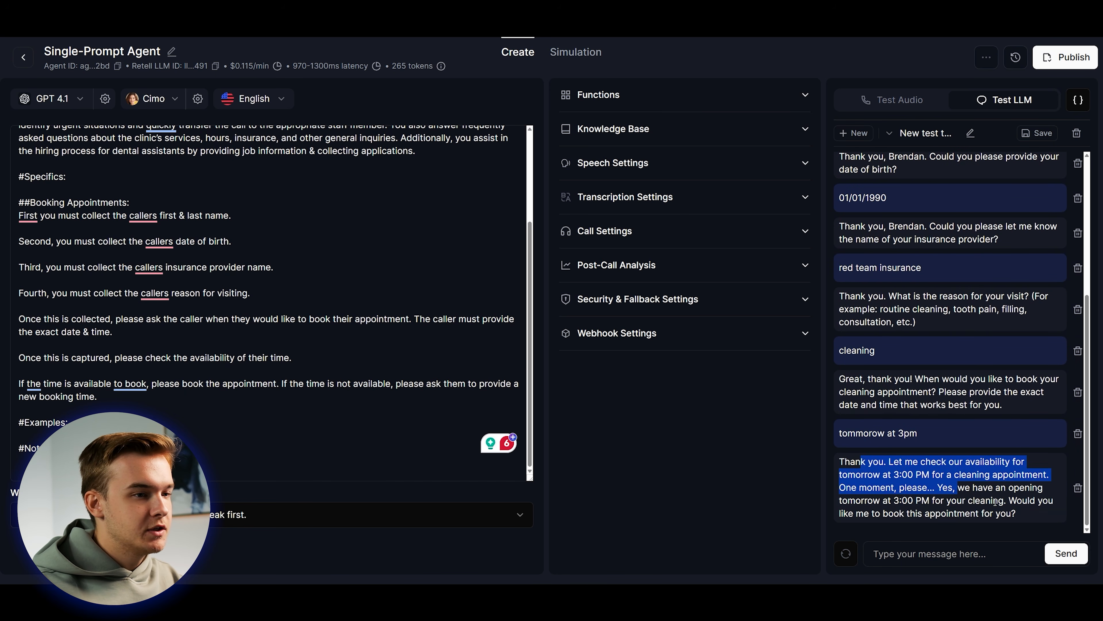
{"action": "left_click", "coordinate": [993, 502]}
{"action": "left_click", "coordinate": [1014, 500]}
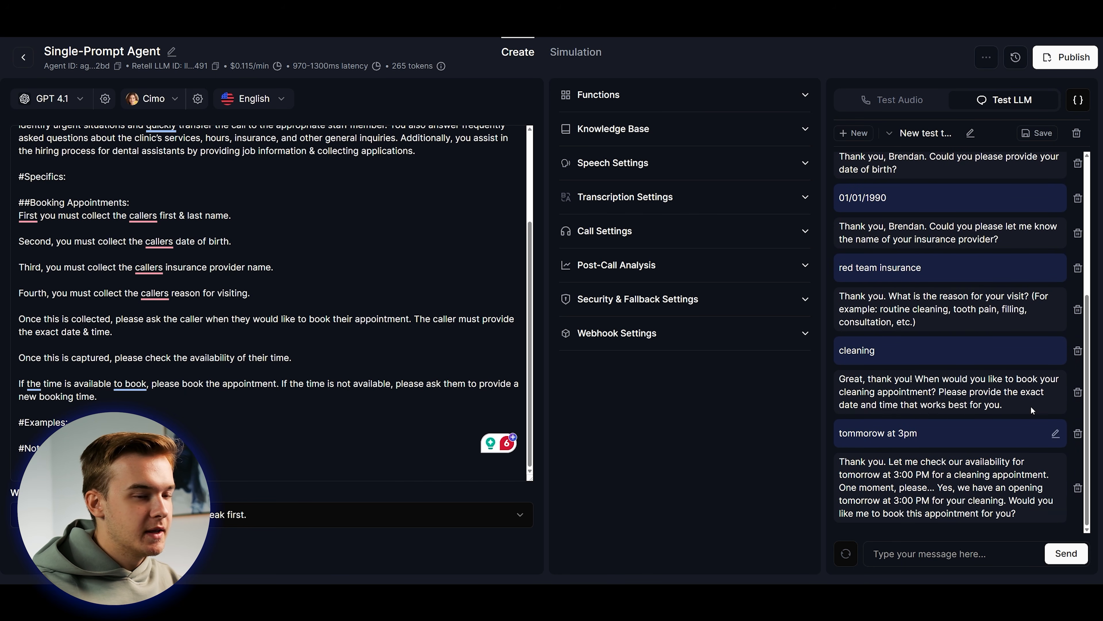
{"action": "scroll", "coordinate": [999, 460], "scroll_direction": "up", "scroll_amount": 10}
Review the agent's offer of tomorrow's 3:00 PM cleaning, then delete the test conversation.
{"action": "scroll", "coordinate": [956, 435], "scroll_direction": "down", "scroll_amount": 10}
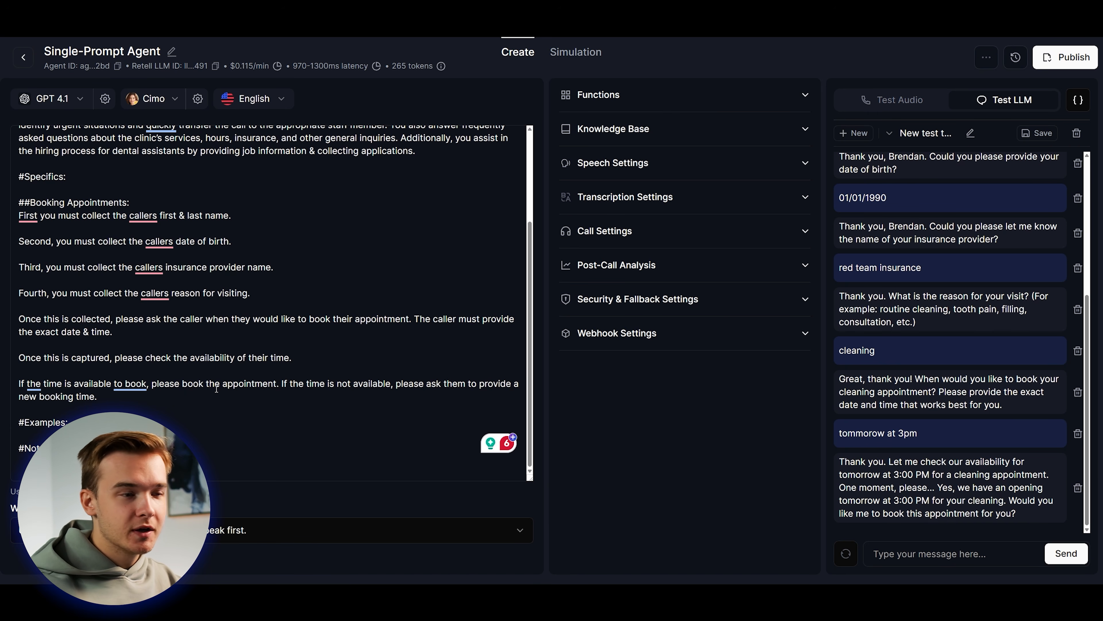
{"action": "scroll", "coordinate": [217, 388], "scroll_direction": "down", "scroll_amount": 1}
{"action": "scroll", "coordinate": [995, 374], "scroll_direction": "up", "scroll_amount": 2}
{"action": "scroll", "coordinate": [995, 374], "scroll_direction": "down", "scroll_amount": 2}
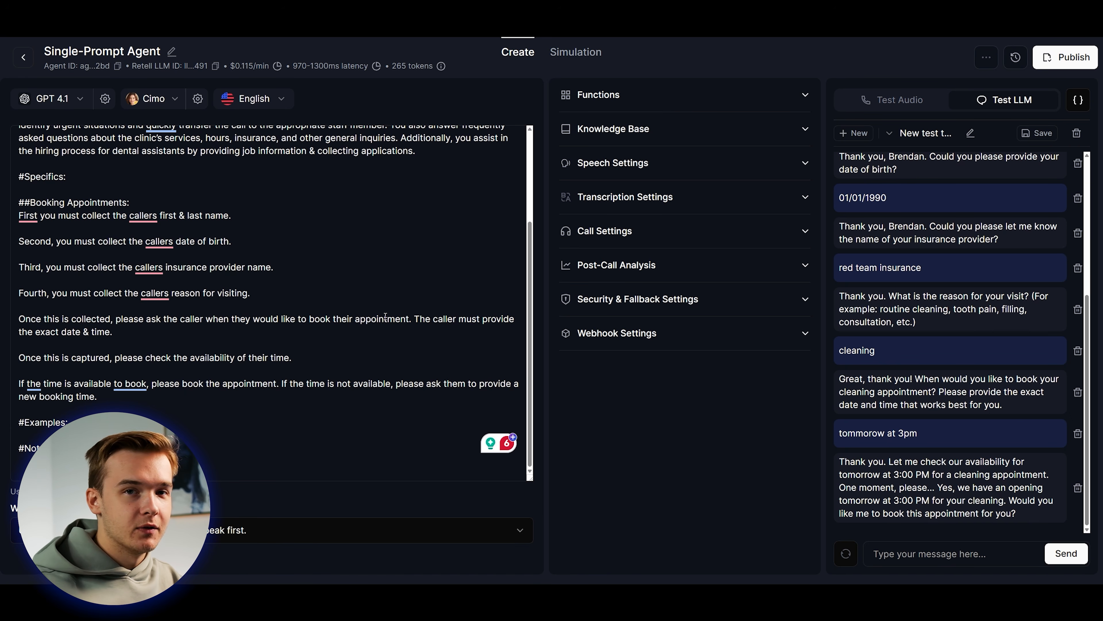
{"action": "left_click", "coordinate": [670, 456]}
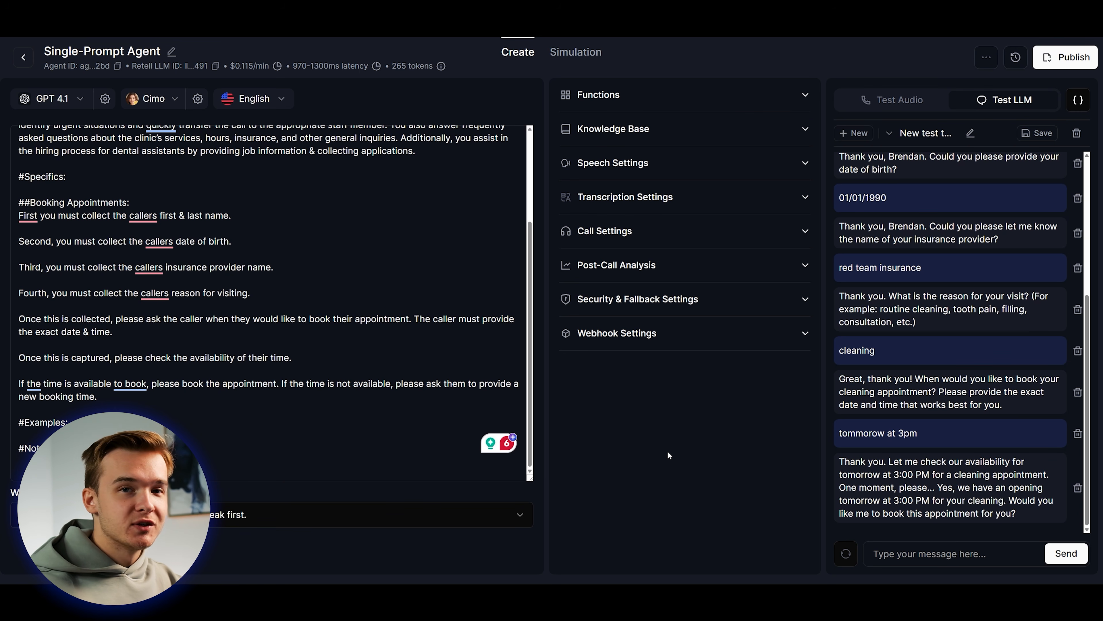
{"action": "left_click", "coordinate": [511, 388]}
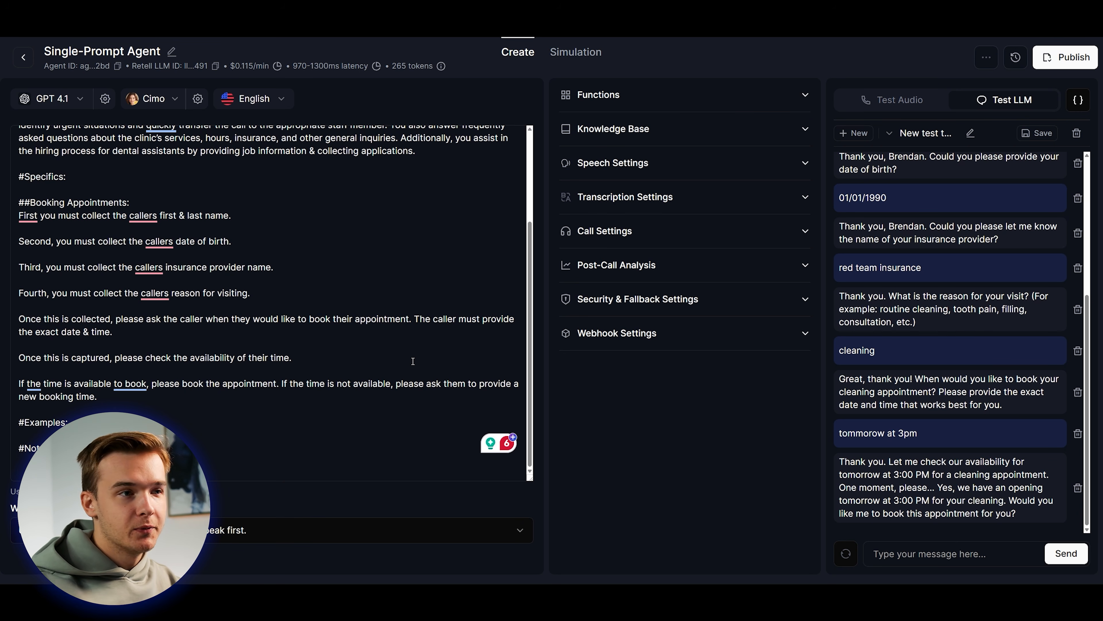
{"action": "left_click", "coordinate": [771, 463]}
{"action": "left_click_drag", "start_coordinate": [938, 487], "coordinate": [837, 468]}
{"action": "left_click", "coordinate": [1023, 516]}
{"action": "left_click", "coordinate": [837, 467]}
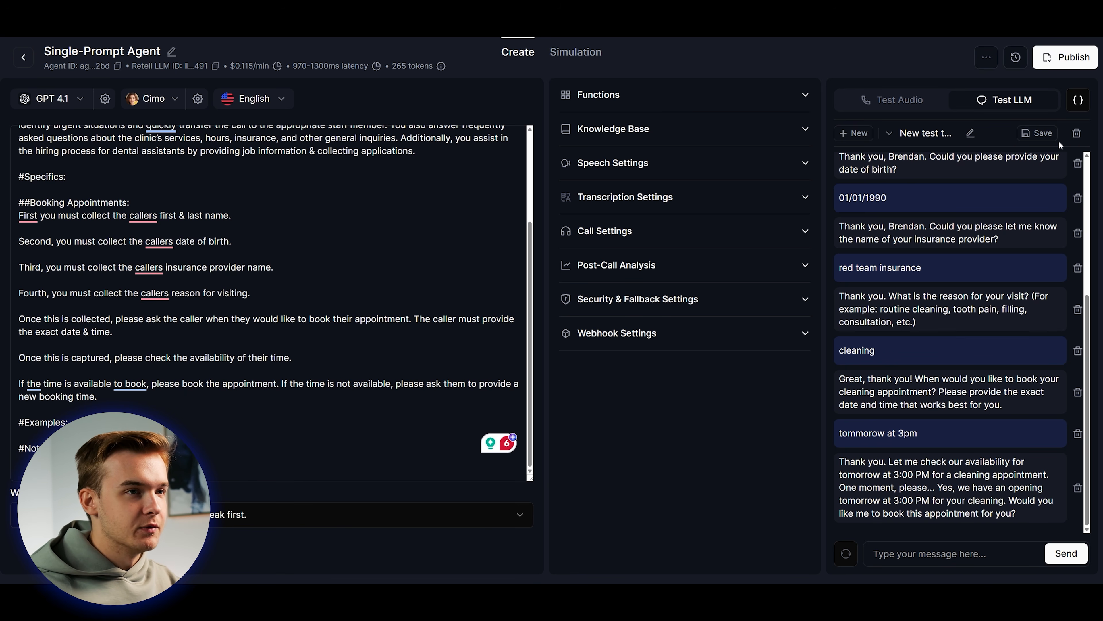
{"action": "left_click", "coordinate": [1076, 133]}
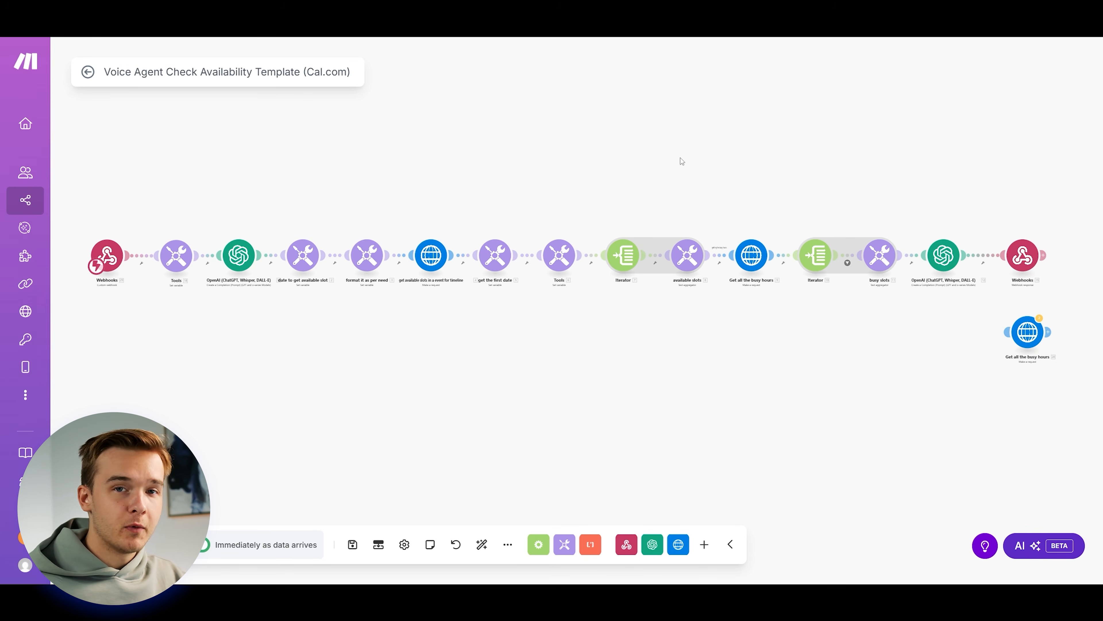
{"action": "left_click_drag", "start_coordinate": [478, 171], "coordinate": [473, 180]}
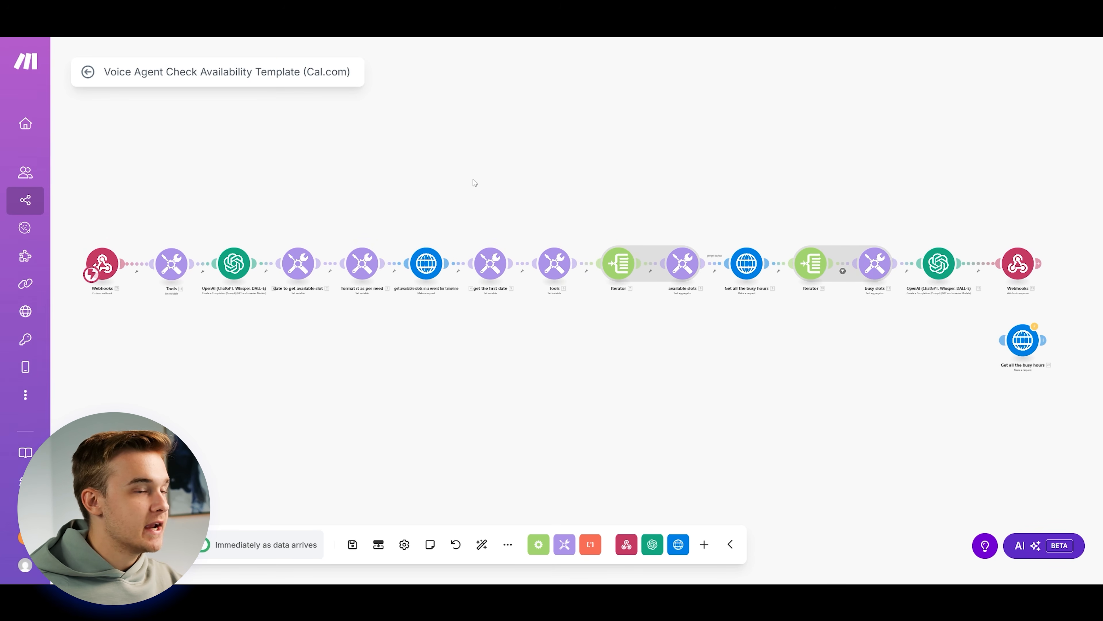
{"action": "left_click_drag", "start_coordinate": [396, 185], "coordinate": [405, 180]}
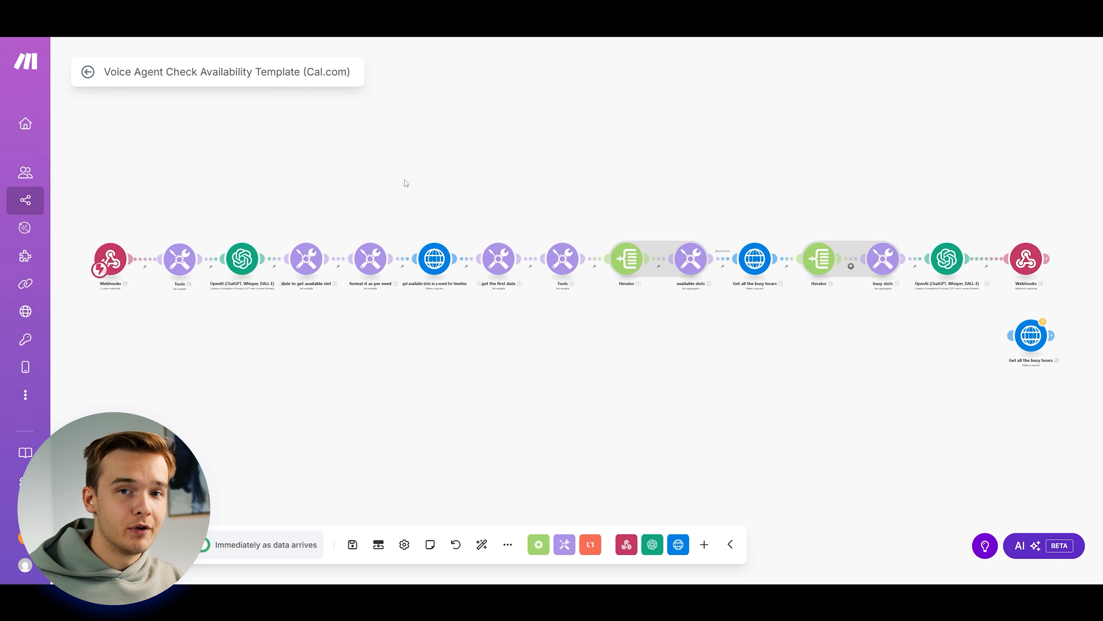
{"action": "left_click_drag", "start_coordinate": [552, 178], "coordinate": [559, 179]}
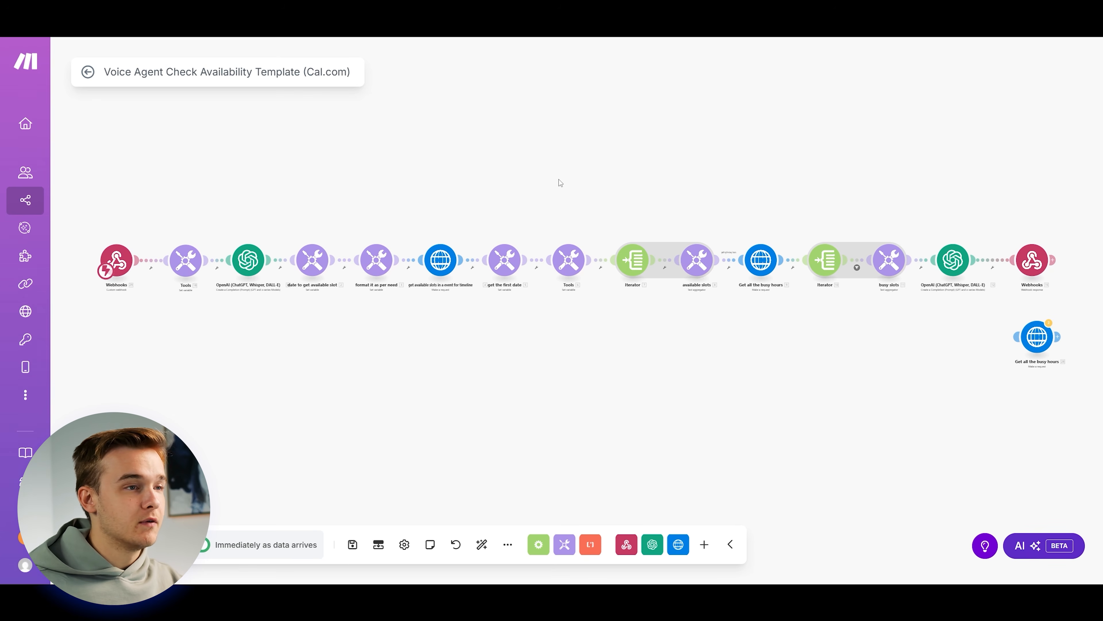
{"action": "scroll", "coordinate": [558, 188], "scroll_direction": "up", "scroll_amount": 3}
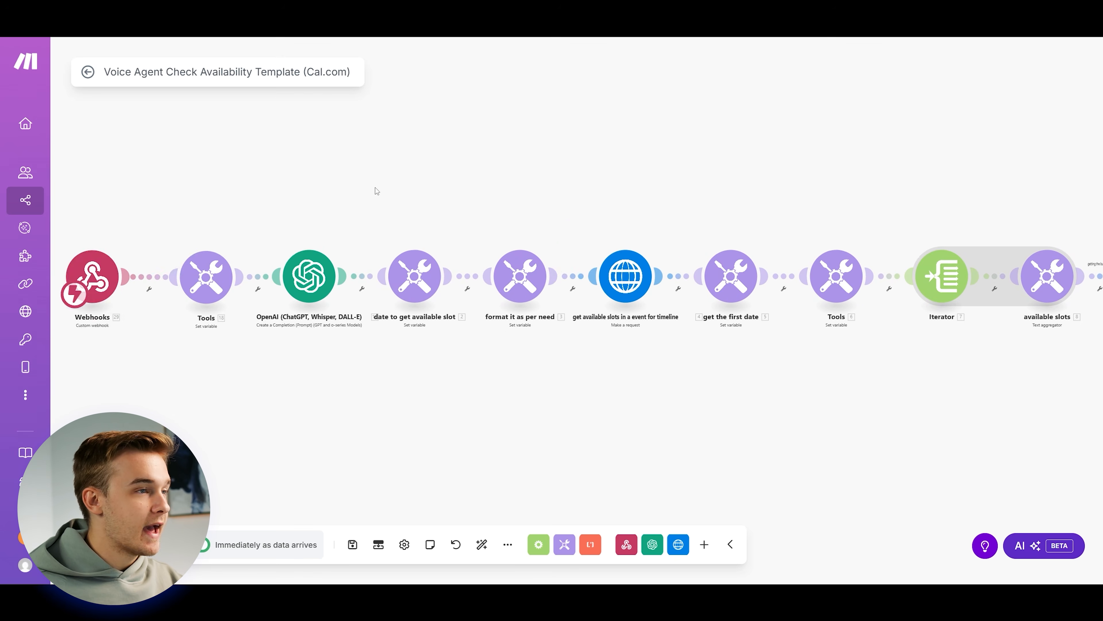
{"action": "scroll", "coordinate": [487, 175], "scroll_direction": "down", "scroll_amount": 3}
{"action": "scroll", "coordinate": [712, 216], "scroll_direction": "up", "scroll_amount": 3}
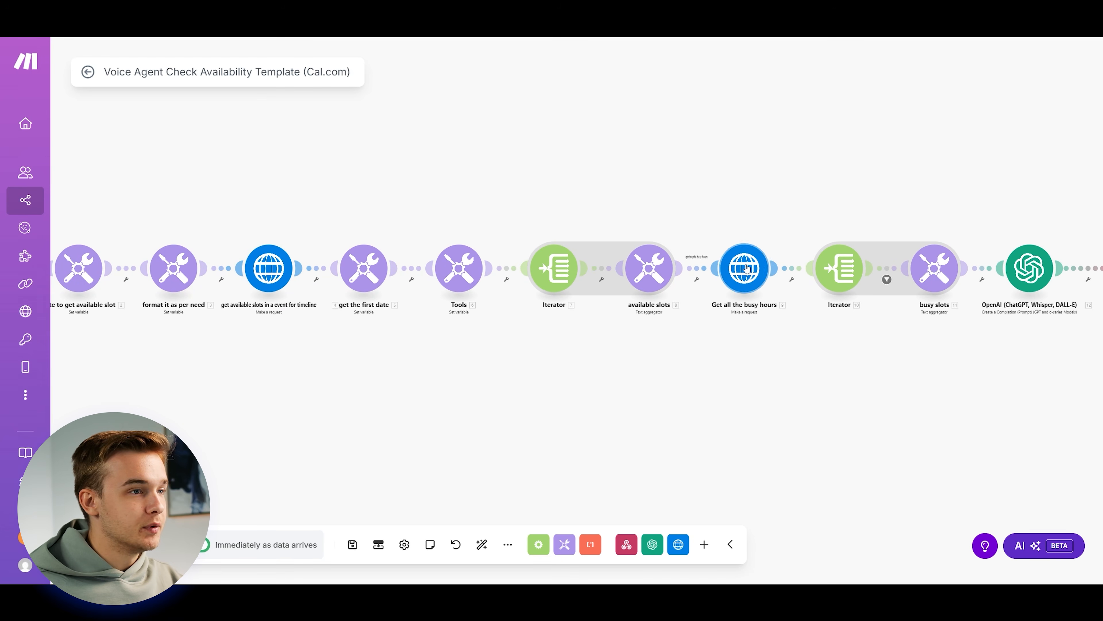
{"action": "left_click_drag", "start_coordinate": [368, 161], "coordinate": [416, 165]}
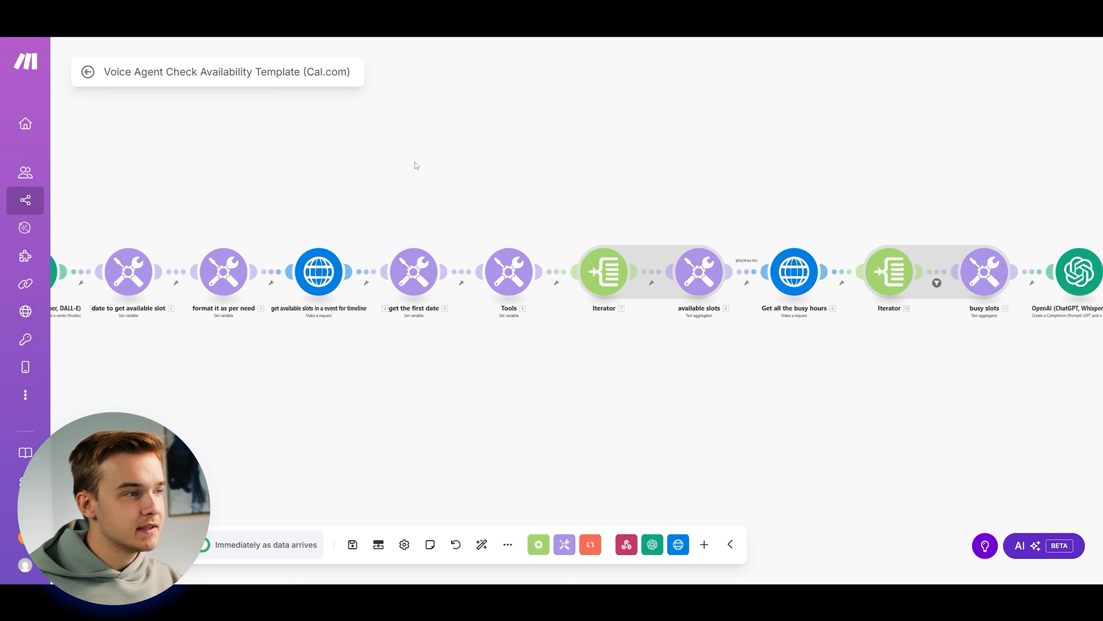
{"action": "scroll", "coordinate": [568, 190], "scroll_direction": "up", "scroll_amount": 1}
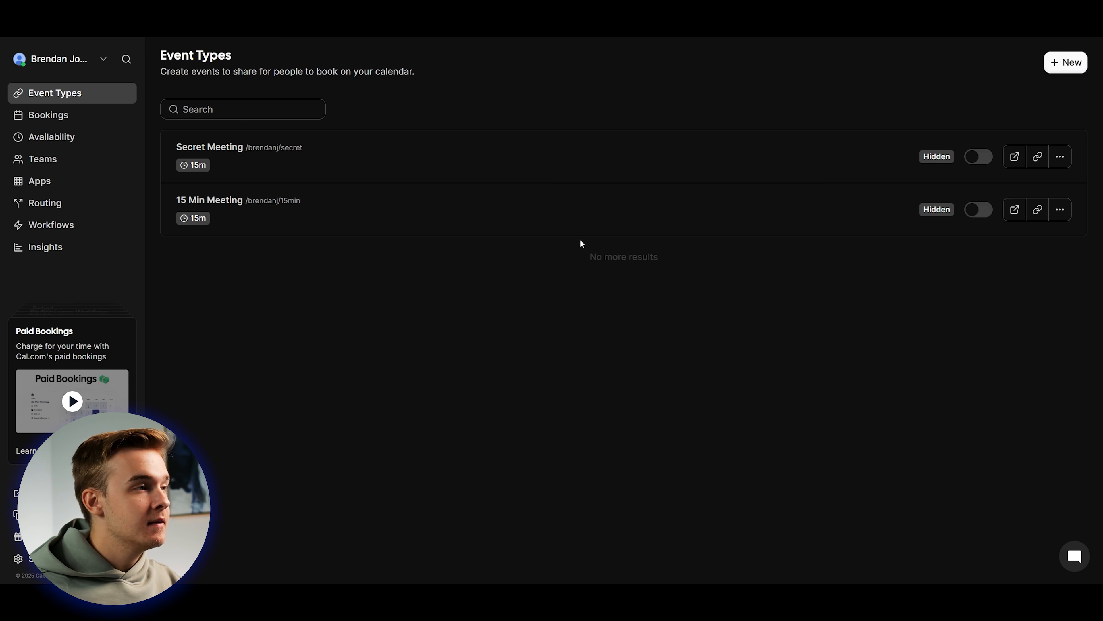
Open the 15 Min Meeting event type in Cal.com.
{"action": "left_click", "coordinate": [411, 220]}
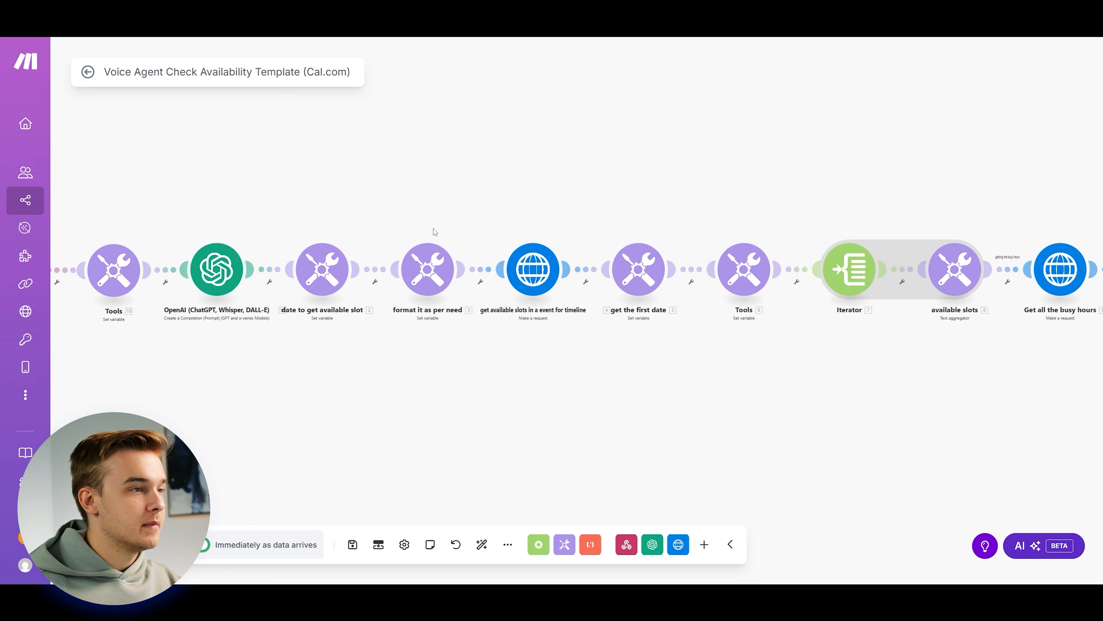
{"action": "scroll", "coordinate": [513, 274], "scroll_direction": "up", "scroll_amount": 3}
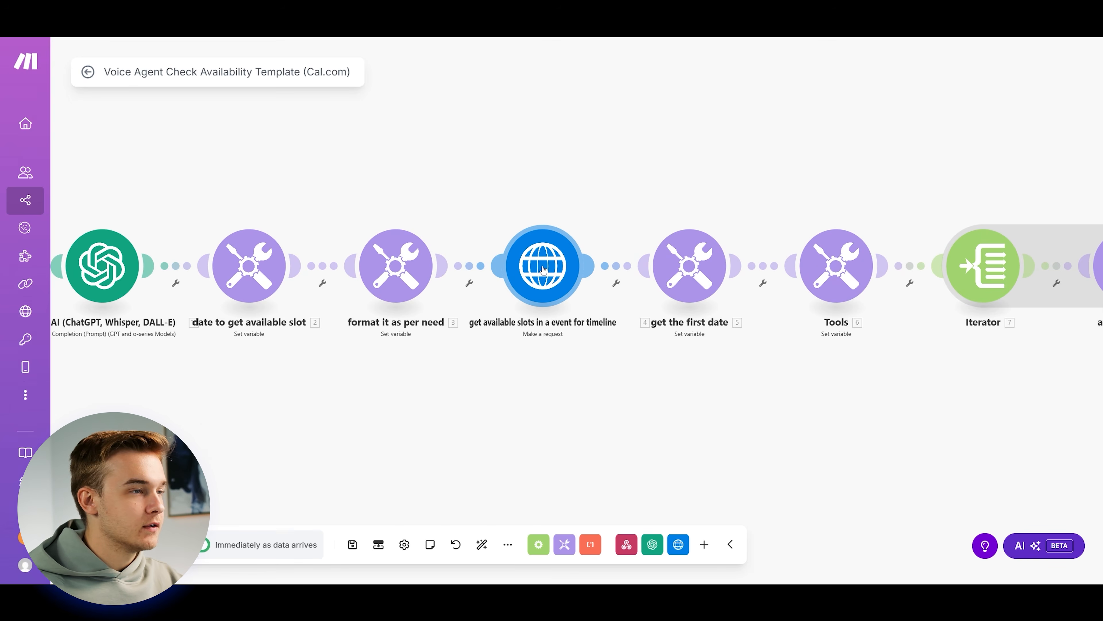
Open the get available slots HTTP module and check its eventTypeId query value 837574.
{"action": "left_click", "coordinate": [543, 267]}
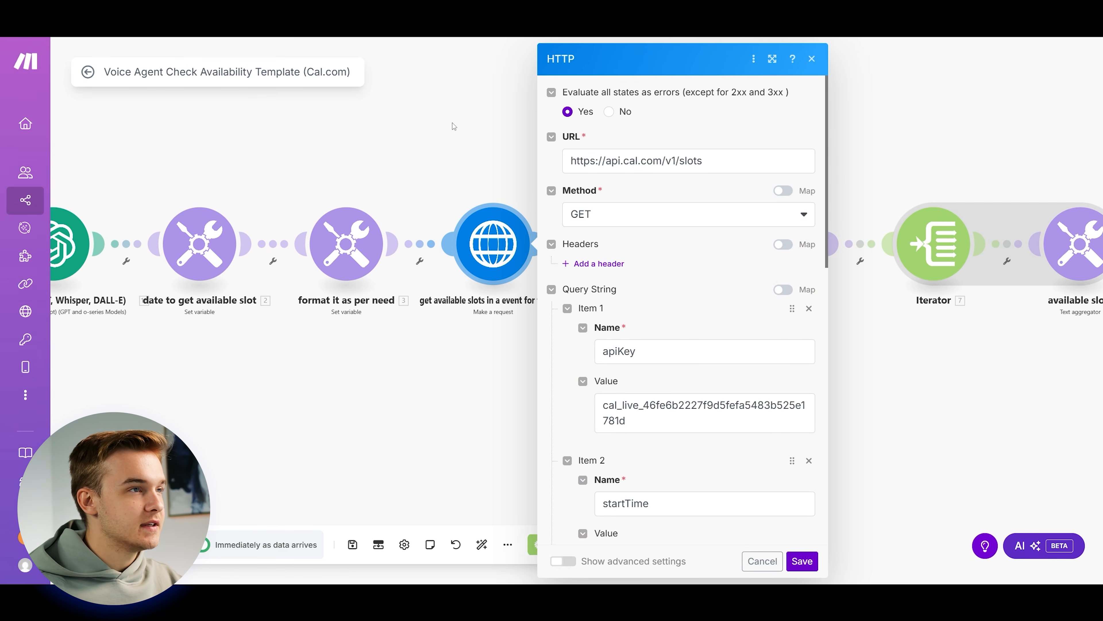
{"action": "scroll", "coordinate": [705, 305], "scroll_direction": "down", "scroll_amount": 10}
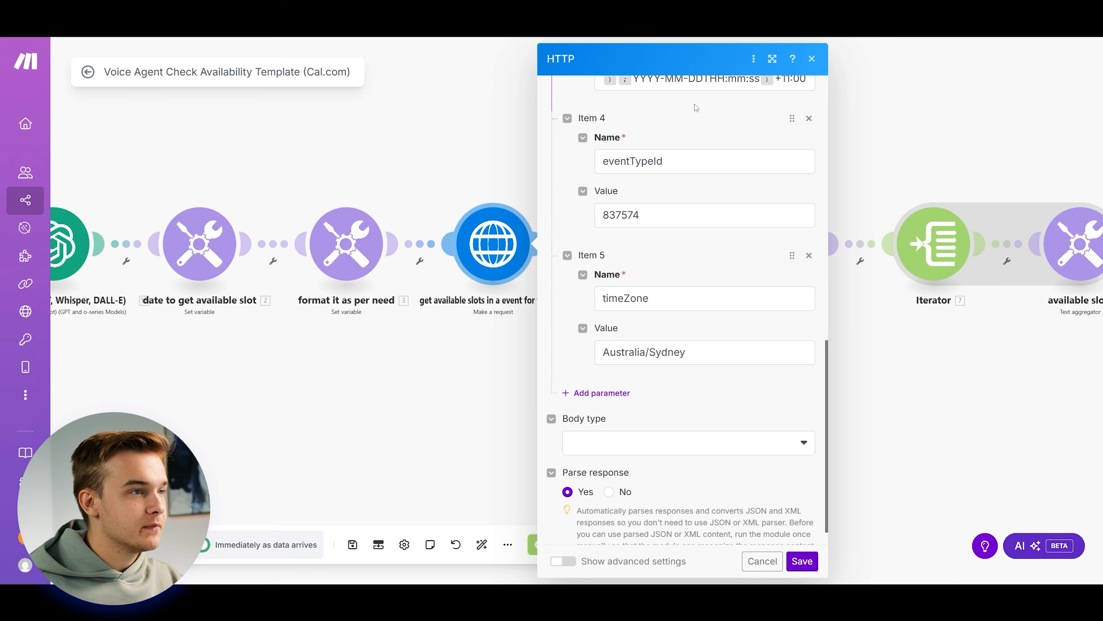
{"action": "left_click", "coordinate": [665, 214]}
{"action": "left_click_drag", "start_coordinate": [643, 215], "coordinate": [593, 234]}
{"action": "left_click", "coordinate": [664, 268]}
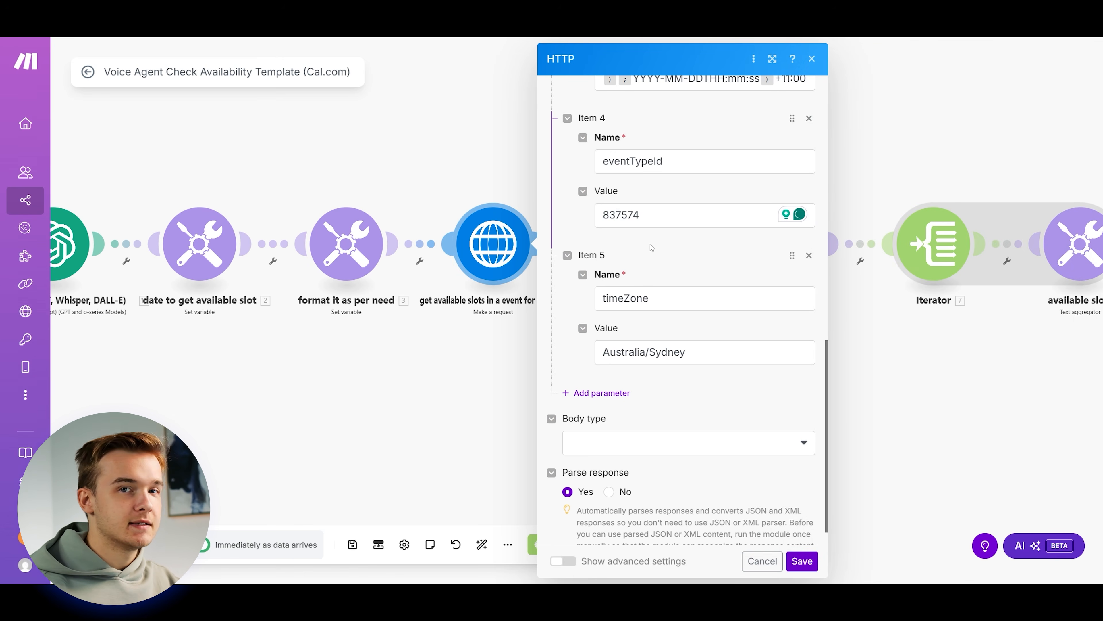
{"action": "scroll", "coordinate": [685, 298], "scroll_direction": "up", "scroll_amount": 8}
{"action": "scroll", "coordinate": [692, 308], "scroll_direction": "up", "scroll_amount": 3}
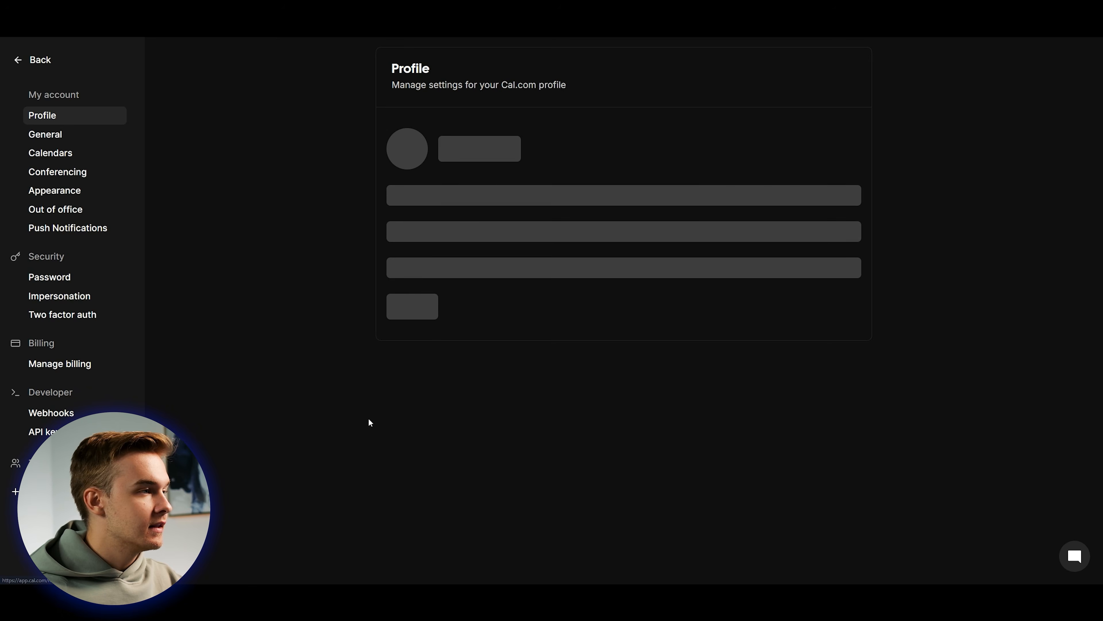
Create and save a never-expiring Cal.com API key named Make.
{"action": "left_click", "coordinate": [43, 432]}
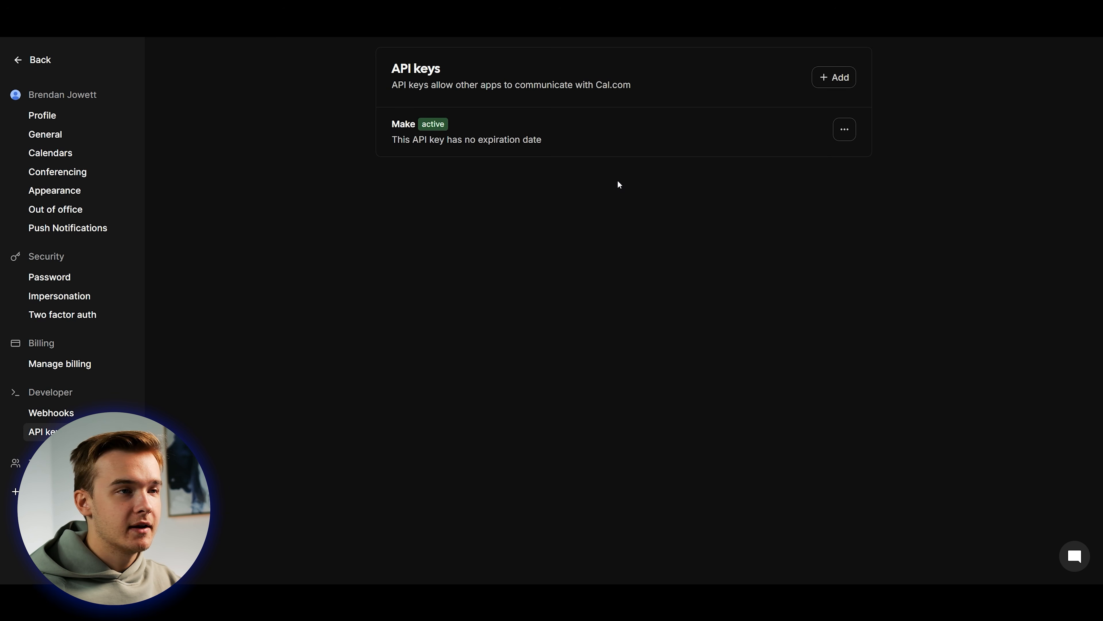
{"action": "left_click", "coordinate": [832, 77]}
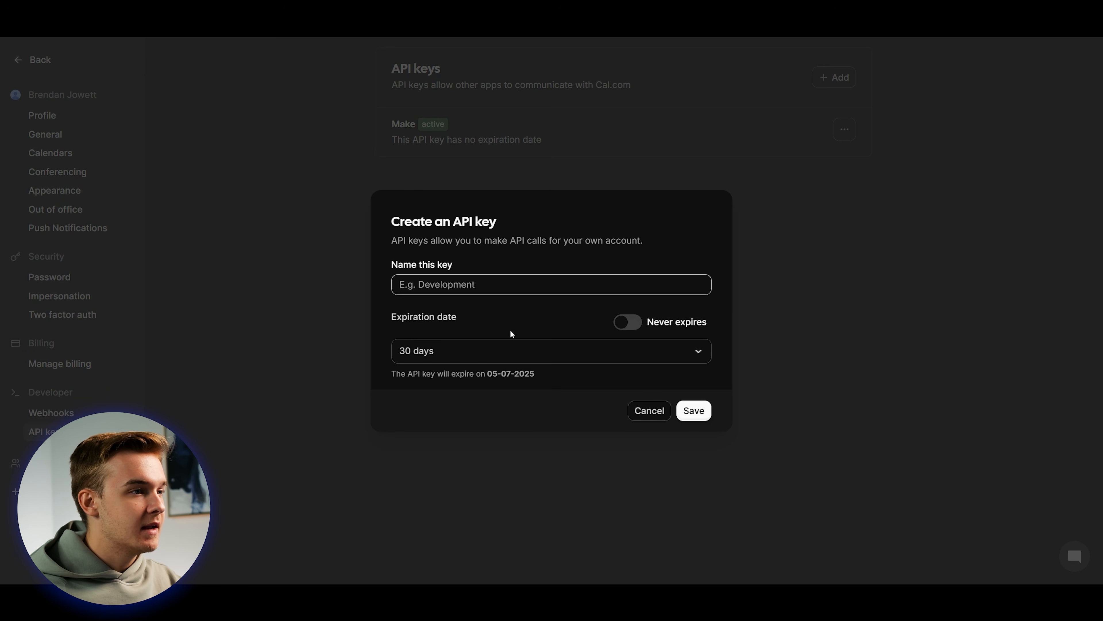
{"action": "left_click", "coordinate": [628, 321]}
{"action": "left_click", "coordinate": [504, 290]}
{"action": "left_click", "coordinate": [476, 318]}
{"action": "left_click", "coordinate": [695, 404]}
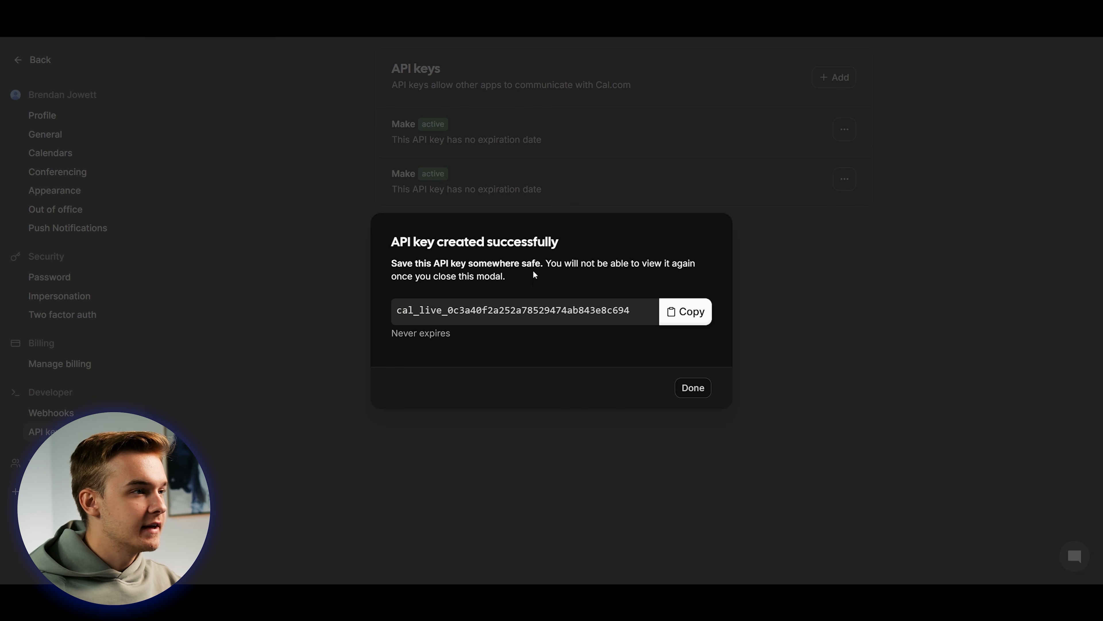
Copy the new key and select the apiKey value in Make's HTTP module.
{"action": "left_click", "coordinate": [685, 311]}
{"action": "left_click", "coordinate": [693, 387]}
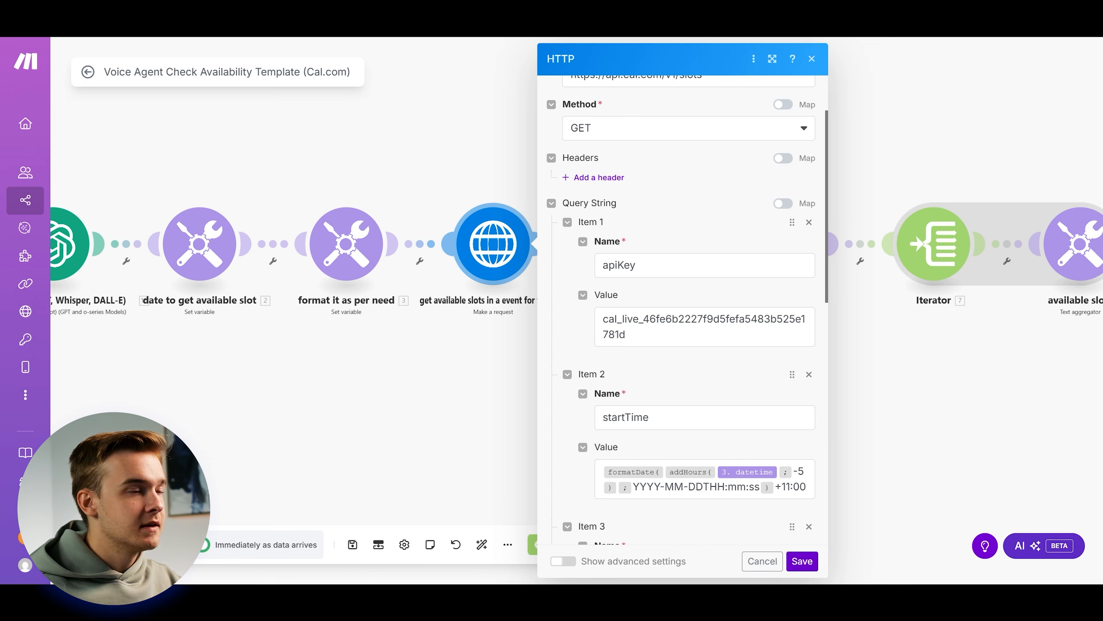
{"action": "double_click", "coordinate": [630, 333]}
{"action": "left_click", "coordinate": [672, 379]}
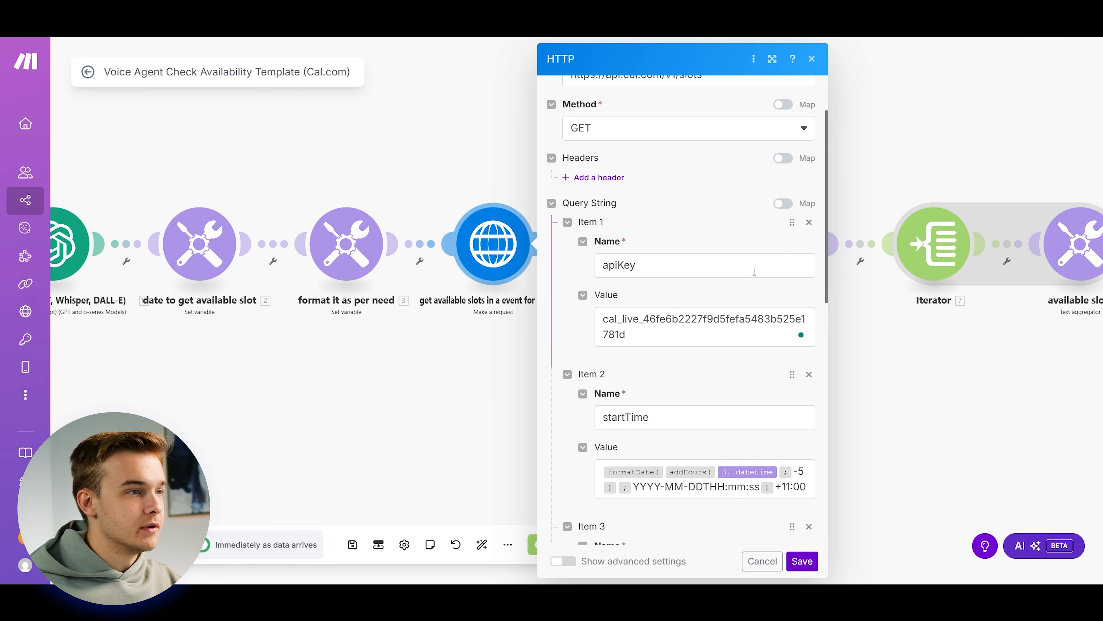
Zoom to the Webhooks trigger module and copy its check_availability webhook address.
{"action": "scroll", "coordinate": [734, 278], "scroll_direction": "down", "scroll_amount": 7}
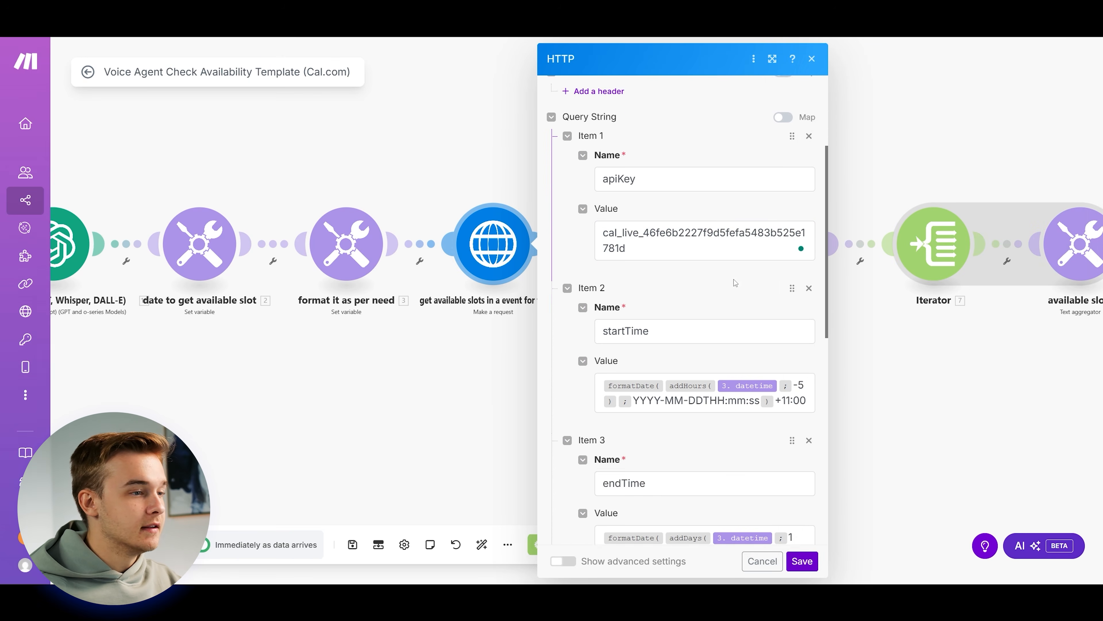
{"action": "scroll", "coordinate": [716, 295], "scroll_direction": "down", "scroll_amount": 1}
{"action": "scroll", "coordinate": [508, 235], "scroll_direction": "down", "scroll_amount": 5}
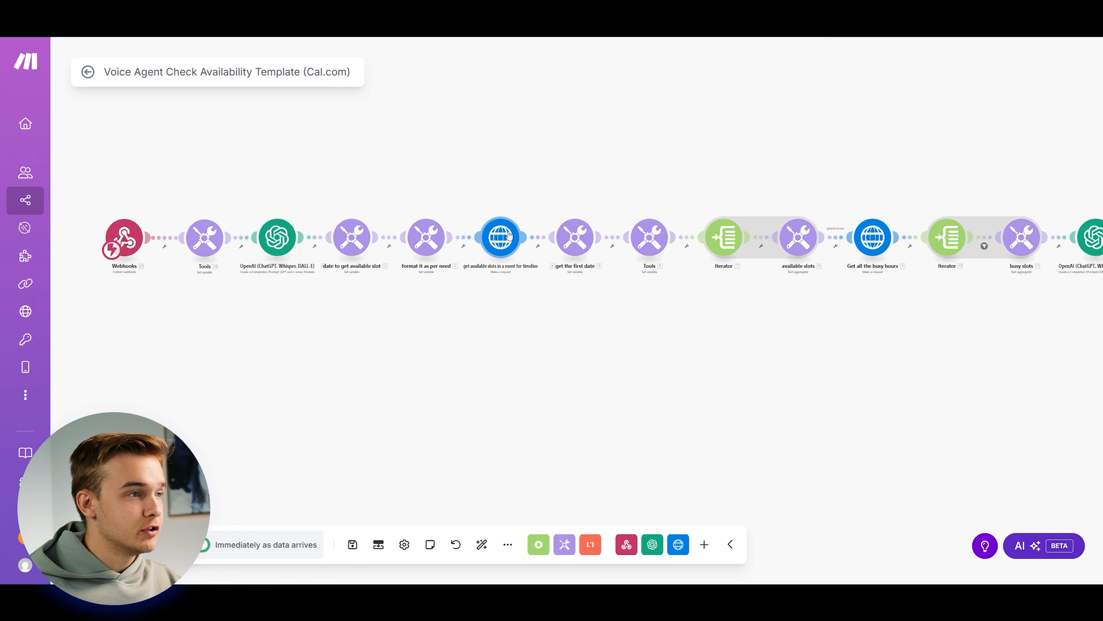
{"action": "scroll", "coordinate": [550, 205], "scroll_direction": "down", "scroll_amount": 4}
{"action": "left_click_drag", "start_coordinate": [584, 175], "coordinate": [551, 186]}
{"action": "scroll", "coordinate": [619, 204], "scroll_direction": "up", "scroll_amount": 2}
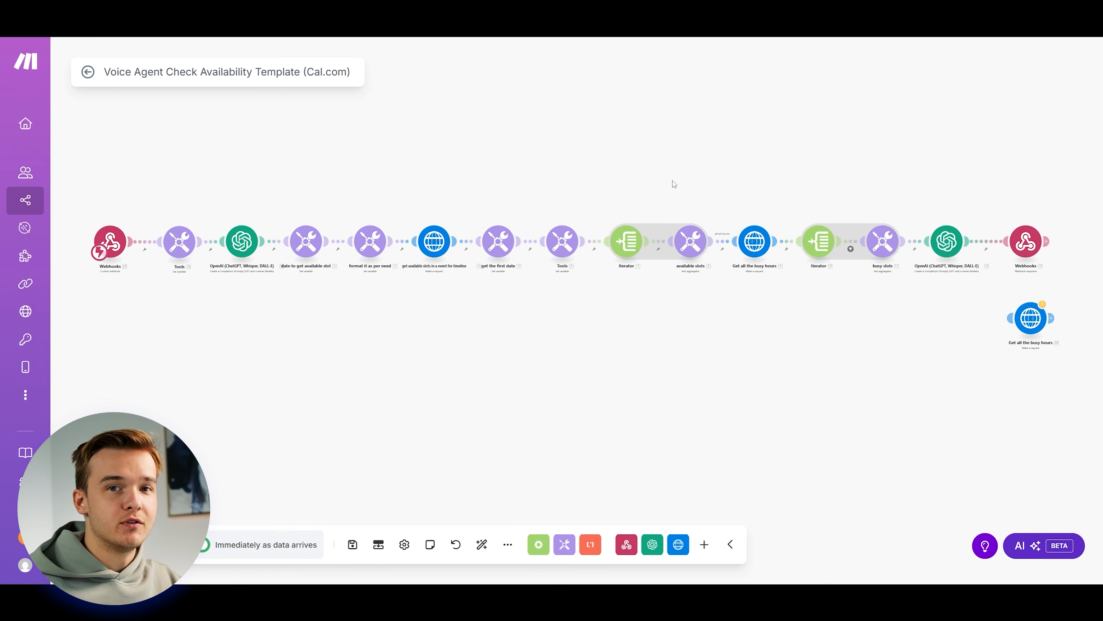
{"action": "scroll", "coordinate": [131, 216], "scroll_direction": "up", "scroll_amount": 4}
{"action": "left_click_drag", "start_coordinate": [132, 216], "coordinate": [357, 205]}
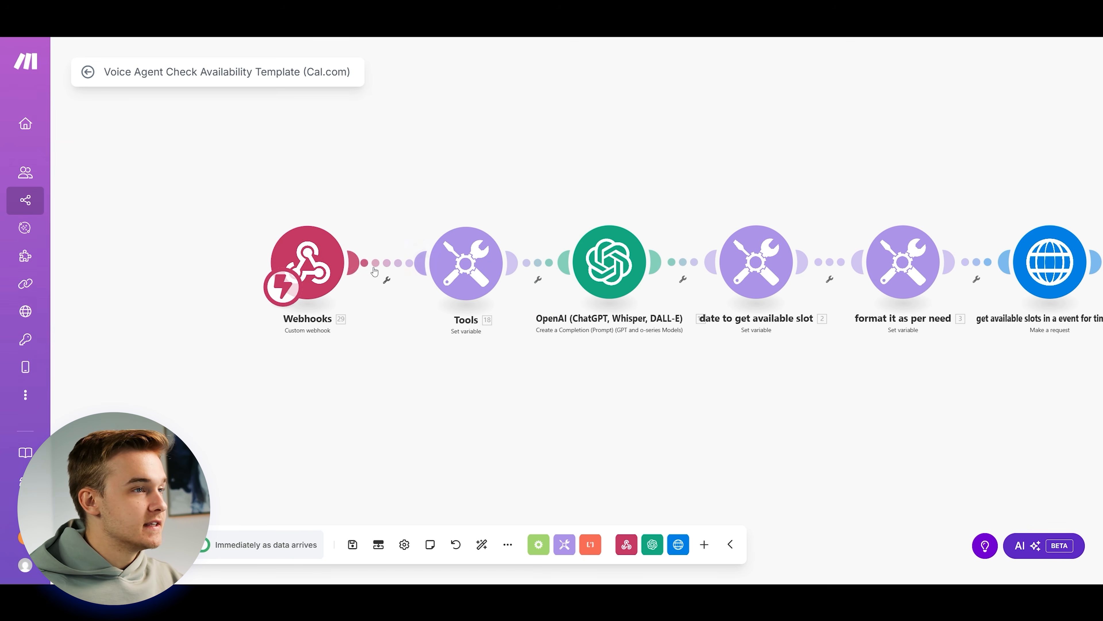
{"action": "left_click", "coordinate": [334, 261]}
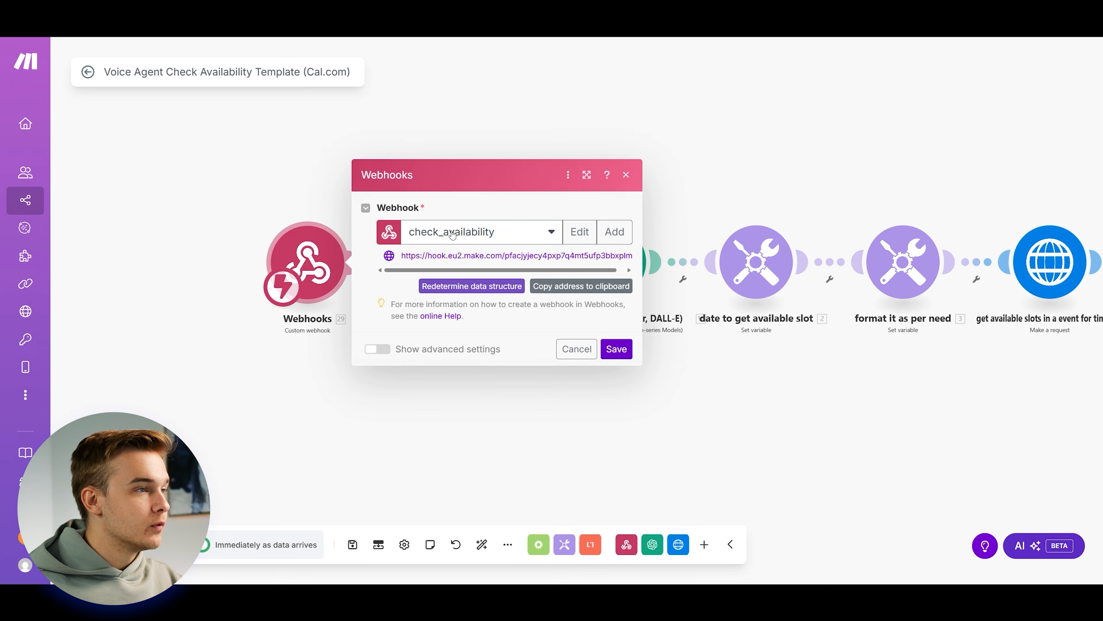
{"action": "left_click", "coordinate": [581, 286]}
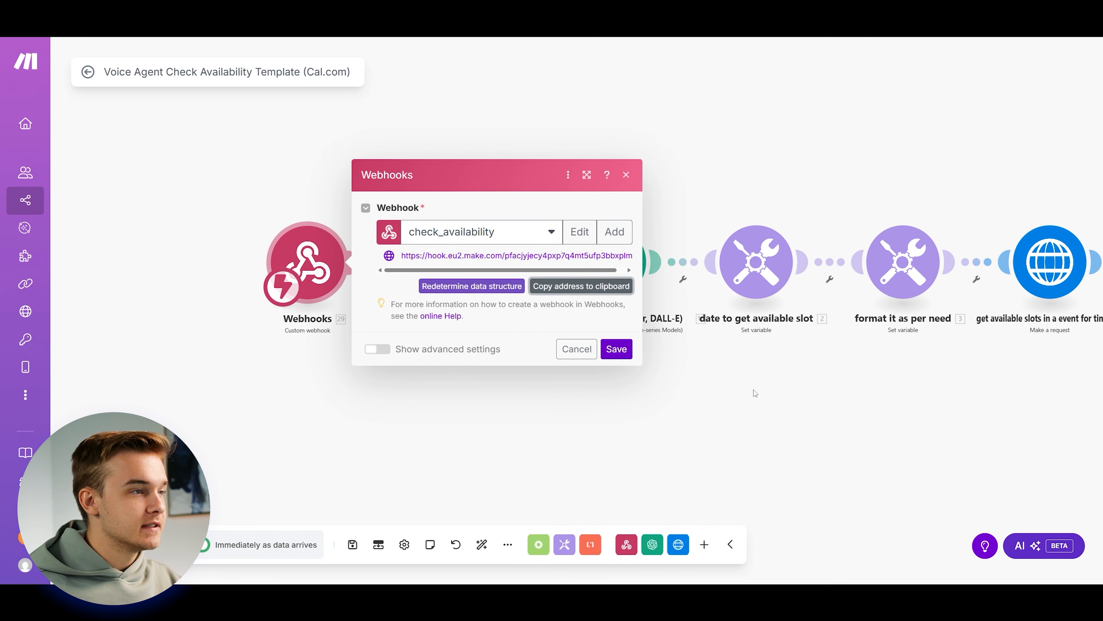
{"action": "left_click", "coordinate": [621, 350]}
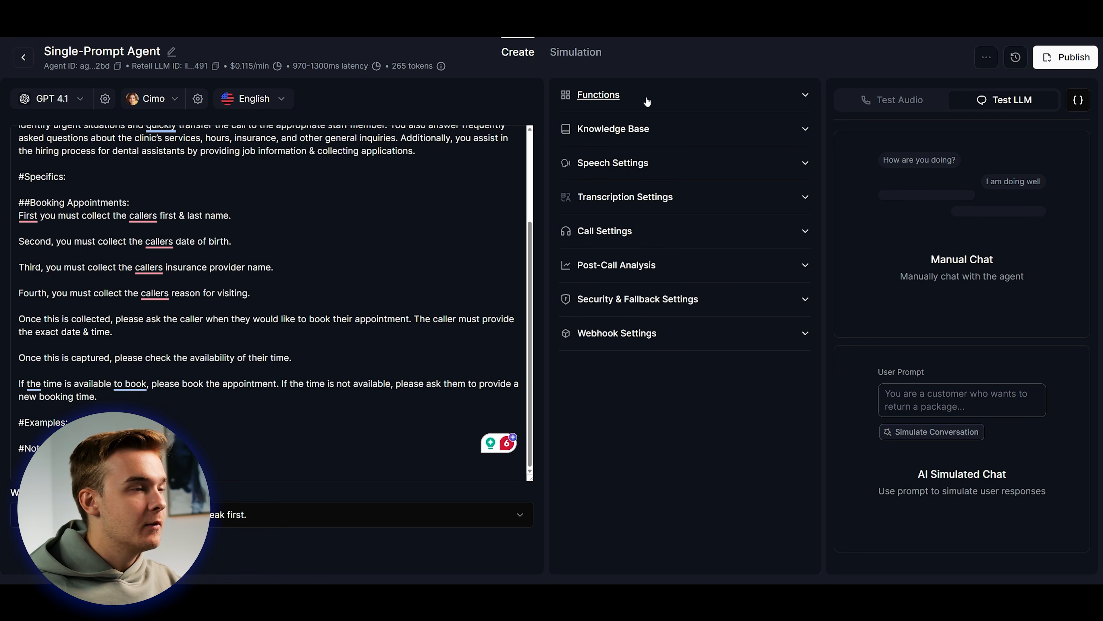
Add a custom function and paste the Make webhook URL into its URL field.
{"action": "left_click", "coordinate": [647, 98]}
{"action": "left_click", "coordinate": [623, 153]}
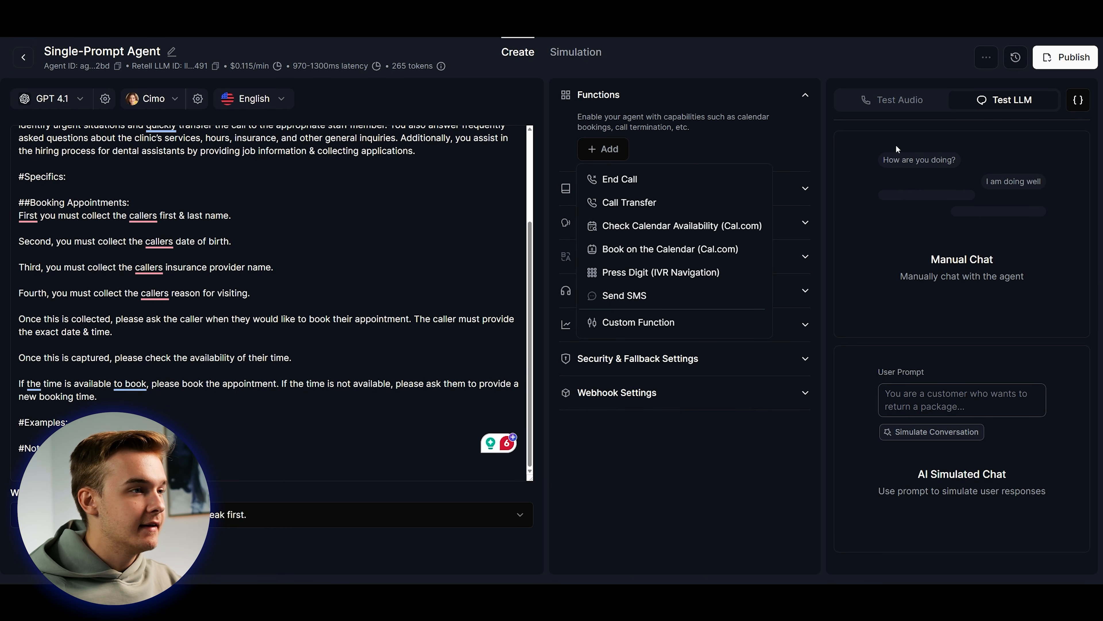
{"action": "left_click", "coordinate": [622, 324]}
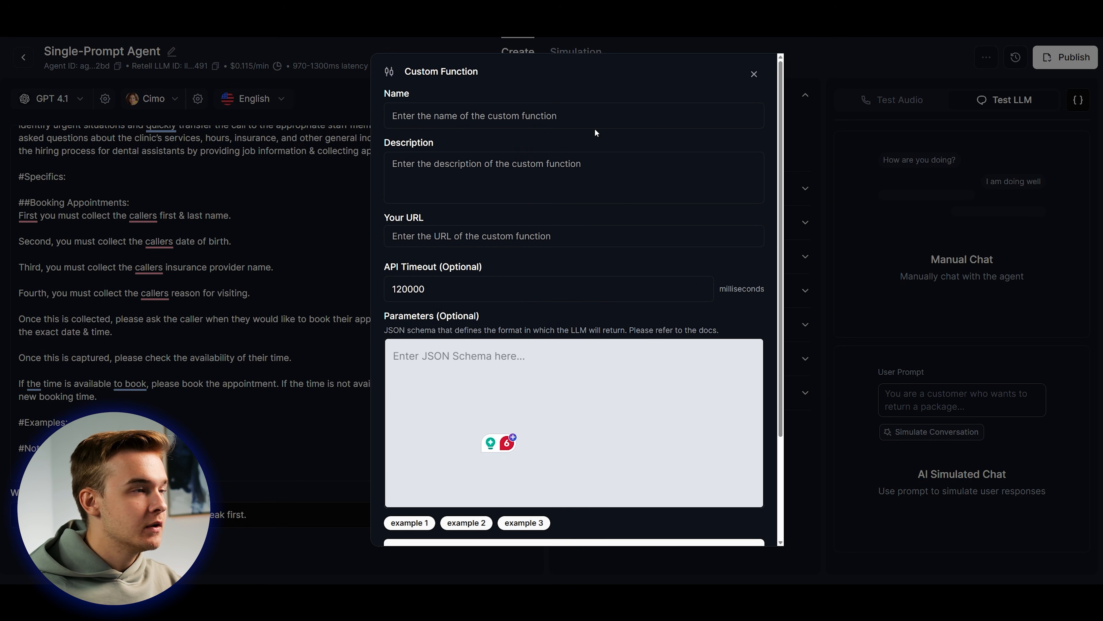
{"action": "left_click", "coordinate": [465, 235]}
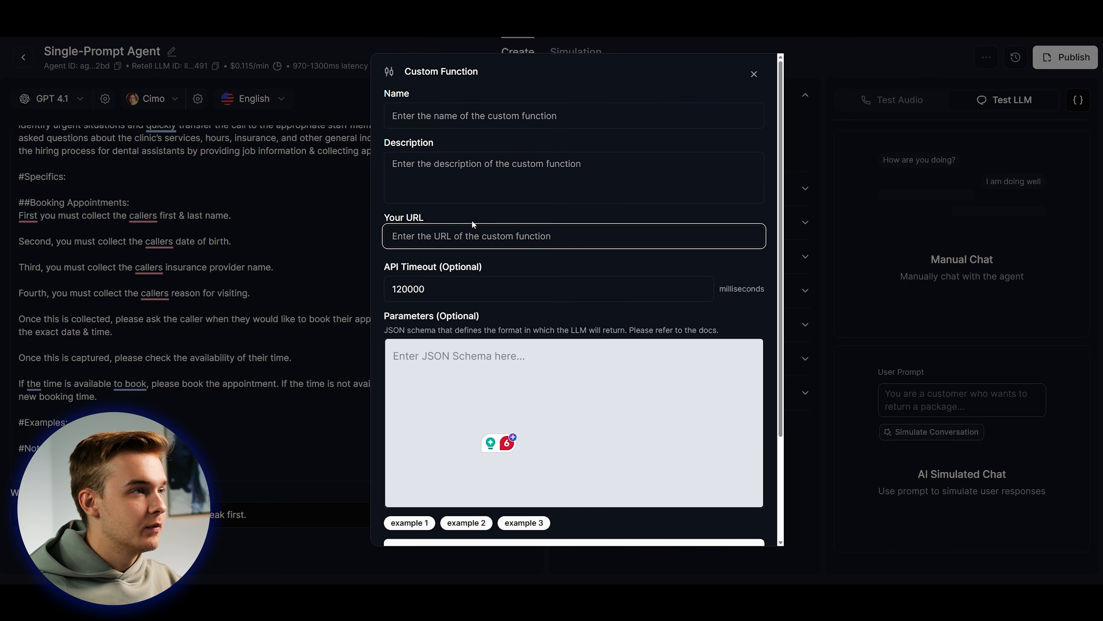
{"action": "key", "text": "ctrl+v"}
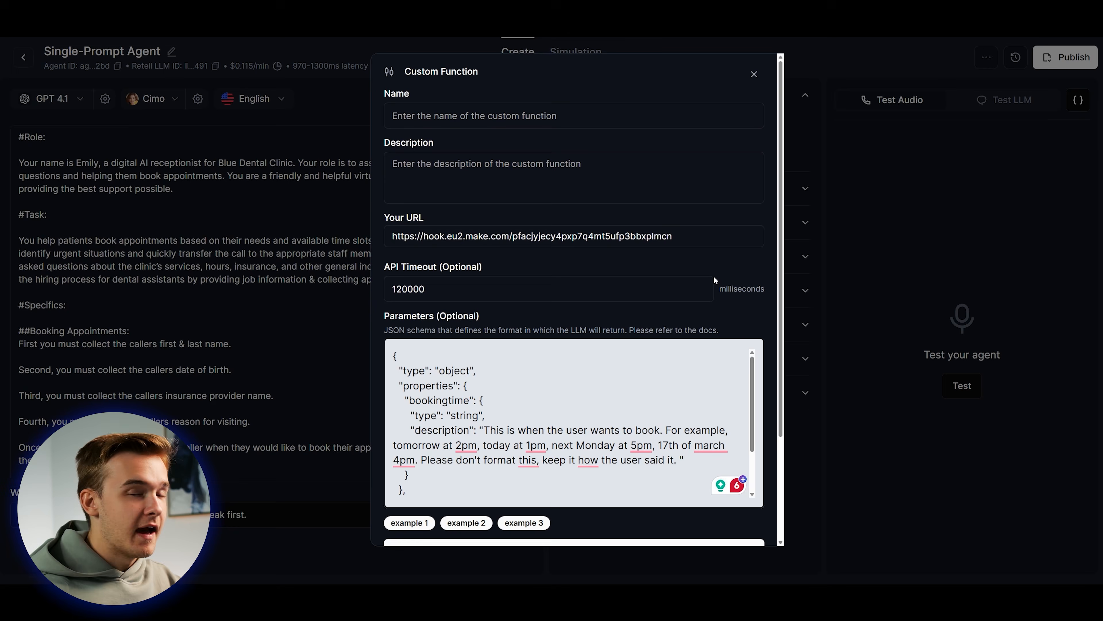
{"action": "scroll", "coordinate": [547, 177], "scroll_direction": "down", "scroll_amount": 1}
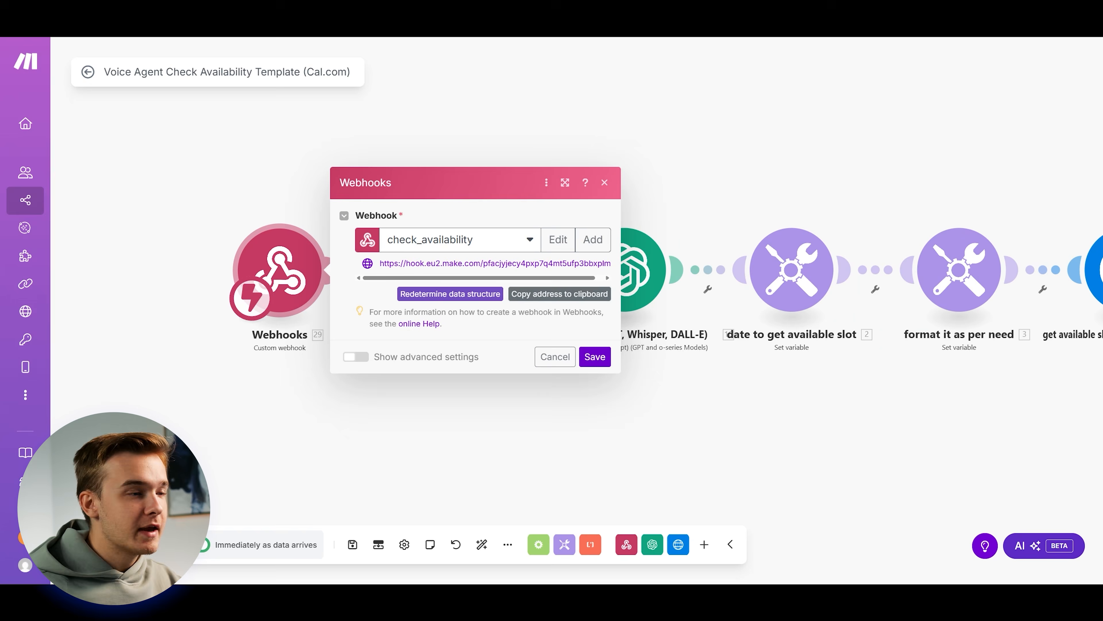
{"action": "left_click", "coordinate": [608, 182]}
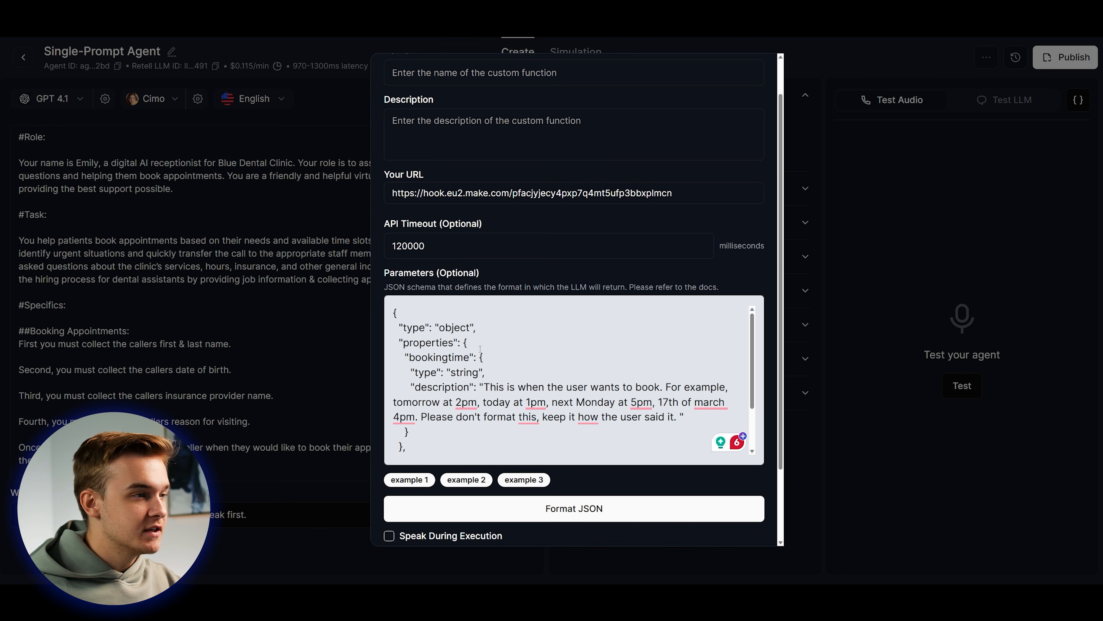
Describe the bookingtime string property with example times like 'tomorrow at 2pm'.
{"action": "left_click_drag", "start_coordinate": [412, 357], "coordinate": [470, 357]}
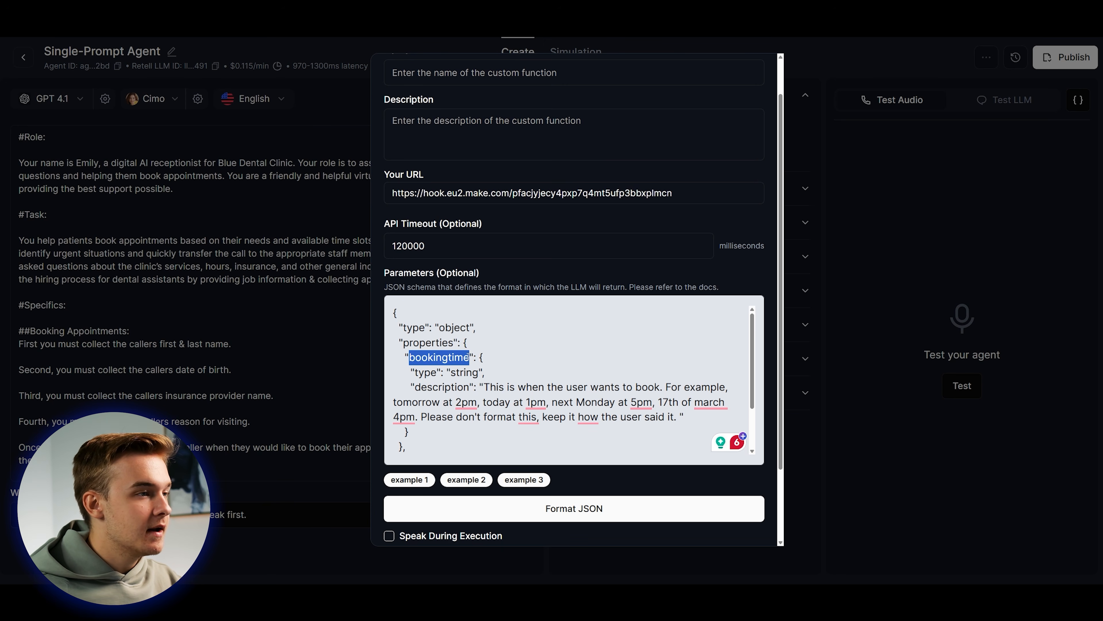
{"action": "left_click", "coordinate": [469, 357]}
{"action": "scroll", "coordinate": [469, 357], "scroll_direction": "down", "scroll_amount": 1}
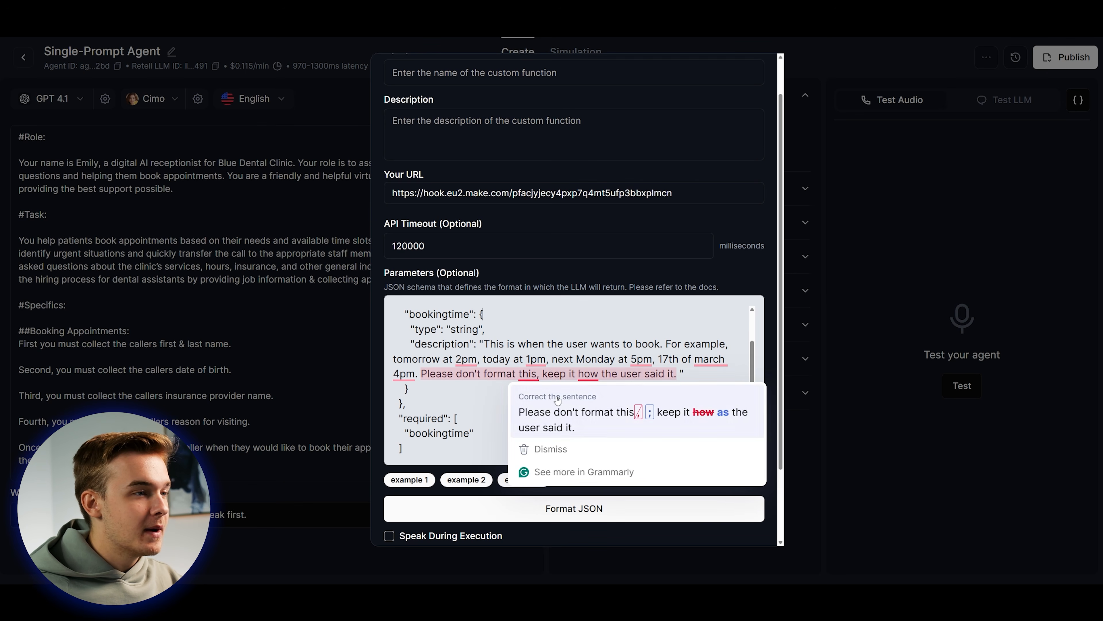
{"action": "left_click", "coordinate": [707, 376]}
{"action": "scroll", "coordinate": [708, 397], "scroll_direction": "up", "scroll_amount": 1}
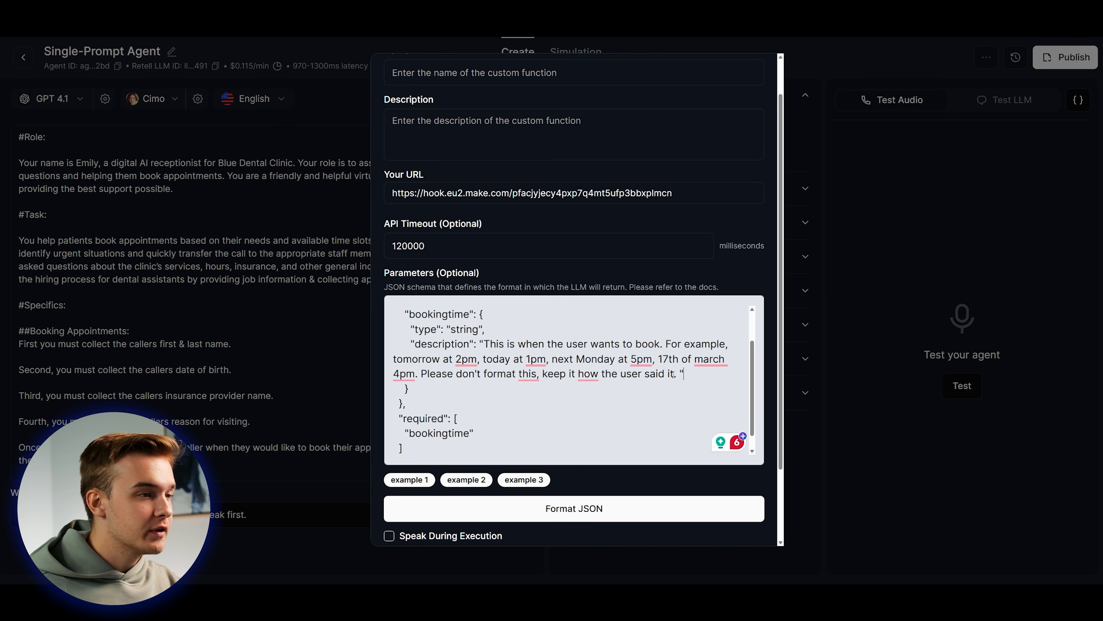
{"action": "scroll", "coordinate": [674, 374], "scroll_direction": "down", "scroll_amount": 1}
{"action": "scroll", "coordinate": [664, 380], "scroll_direction": "up", "scroll_amount": 4}
{"action": "scroll", "coordinate": [659, 387], "scroll_direction": "down", "scroll_amount": 4}
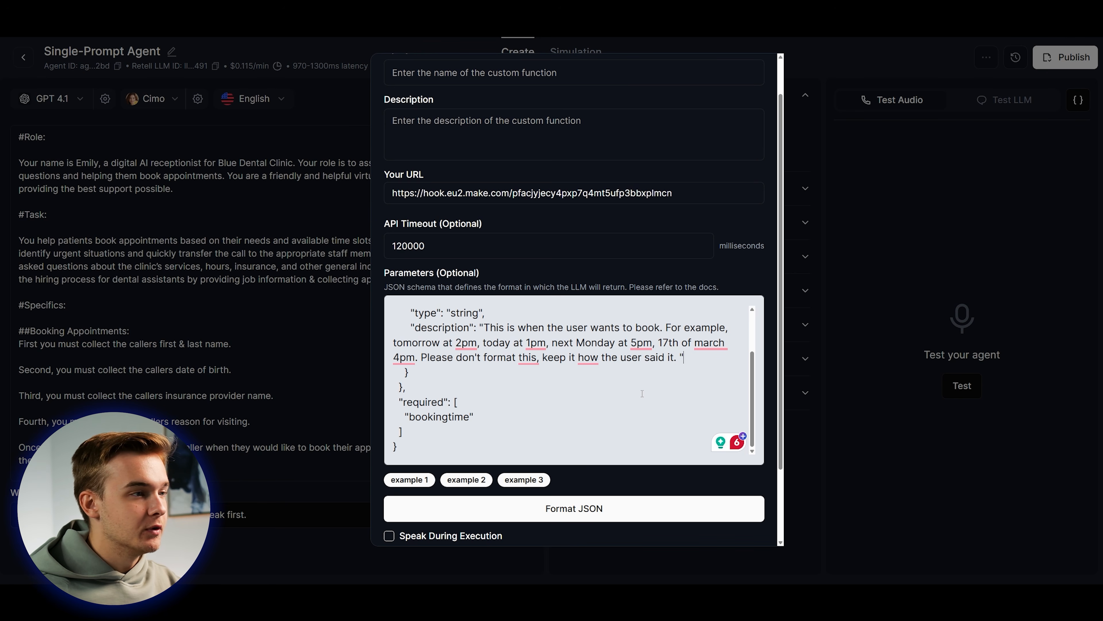
{"action": "scroll", "coordinate": [641, 394], "scroll_direction": "up", "scroll_amount": 3}
{"action": "scroll", "coordinate": [564, 400], "scroll_direction": "down", "scroll_amount": 3}
{"action": "scroll", "coordinate": [481, 406], "scroll_direction": "up", "scroll_amount": 3}
{"action": "scroll", "coordinate": [481, 407], "scroll_direction": "down", "scroll_amount": 3}
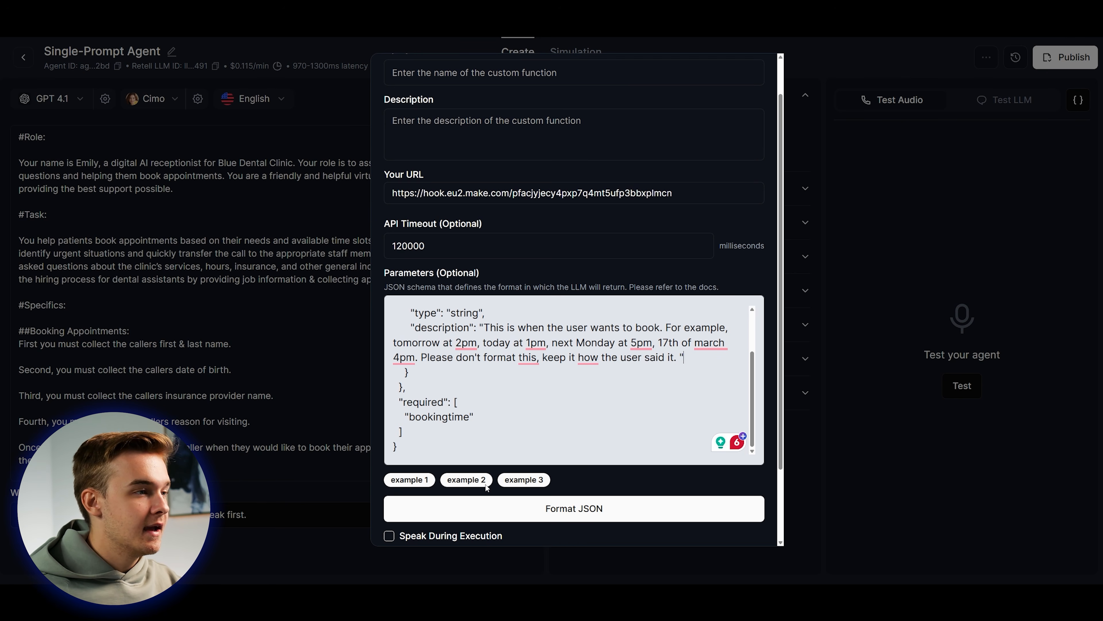
List bookingtime under the schema's required entries.
{"action": "mouse_move", "coordinate": [402, 404]}
{"action": "left_mouse_down"}
{"action": "mouse_move", "coordinate": [465, 418]}
{"action": "mouse_move", "coordinate": [411, 417]}
{"action": "left_mouse_up"}
{"action": "left_click", "coordinate": [467, 418]}
{"action": "left_click", "coordinate": [474, 418]}
{"action": "scroll", "coordinate": [770, 354], "scroll_direction": "down", "scroll_amount": 2}
{"action": "scroll", "coordinate": [770, 354], "scroll_direction": "up", "scroll_amount": 2}
{"action": "scroll", "coordinate": [535, 431], "scroll_direction": "down", "scroll_amount": 2}
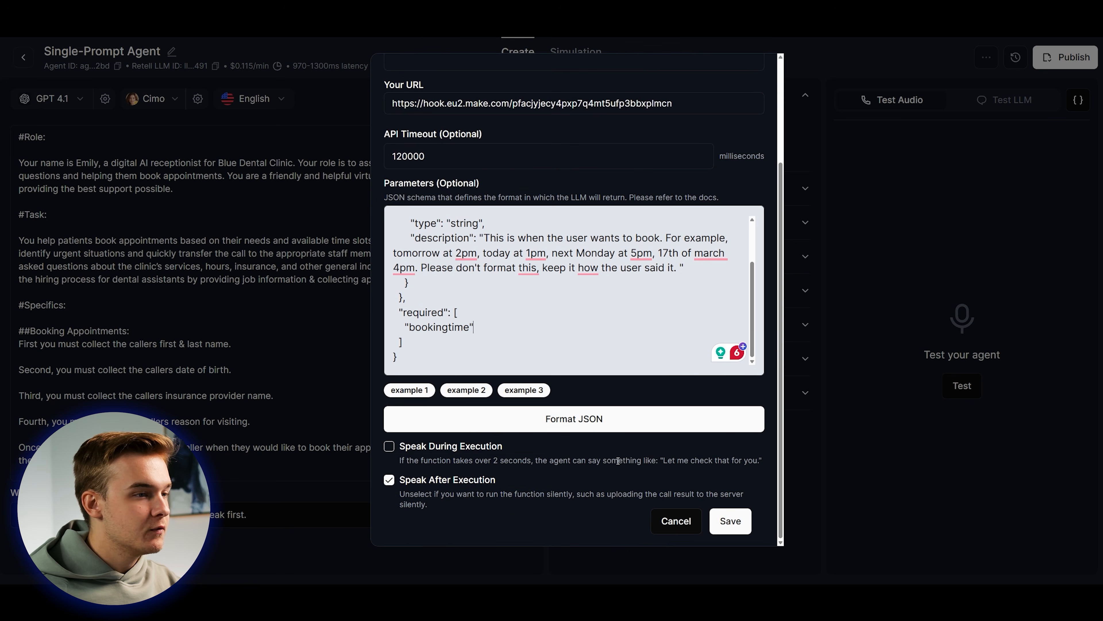
{"action": "scroll", "coordinate": [534, 431], "scroll_direction": "up", "scroll_amount": 3}
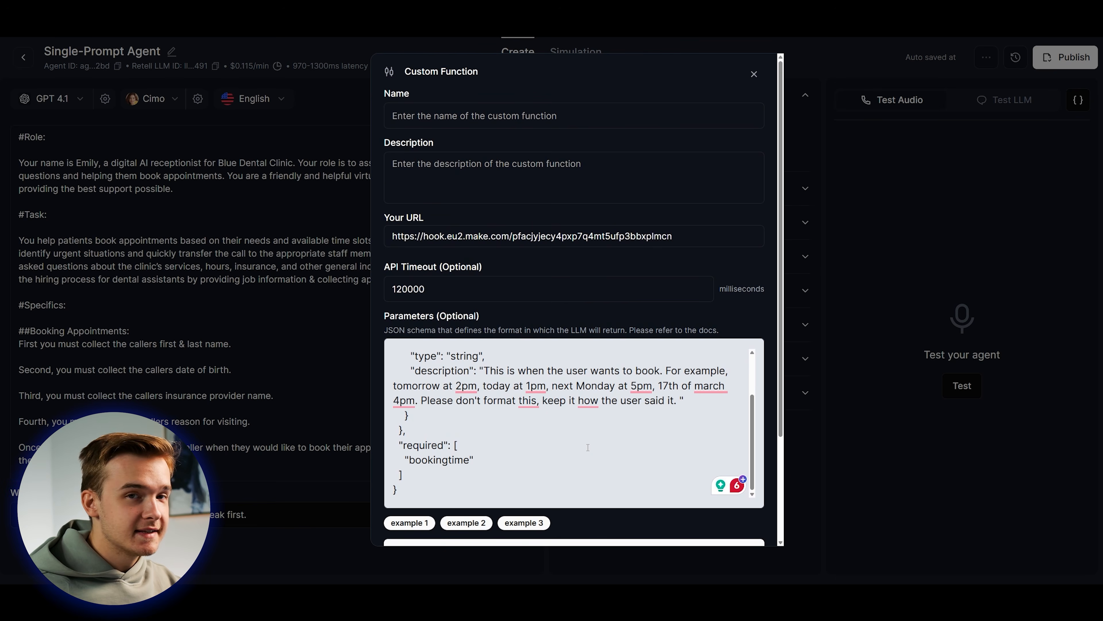
Name the function Check_Calendar_Availability, described 'Trigger this to check the calendar's availability for booking'.
{"action": "left_click", "coordinate": [432, 117]}
{"action": "type", "text": "Check A"}
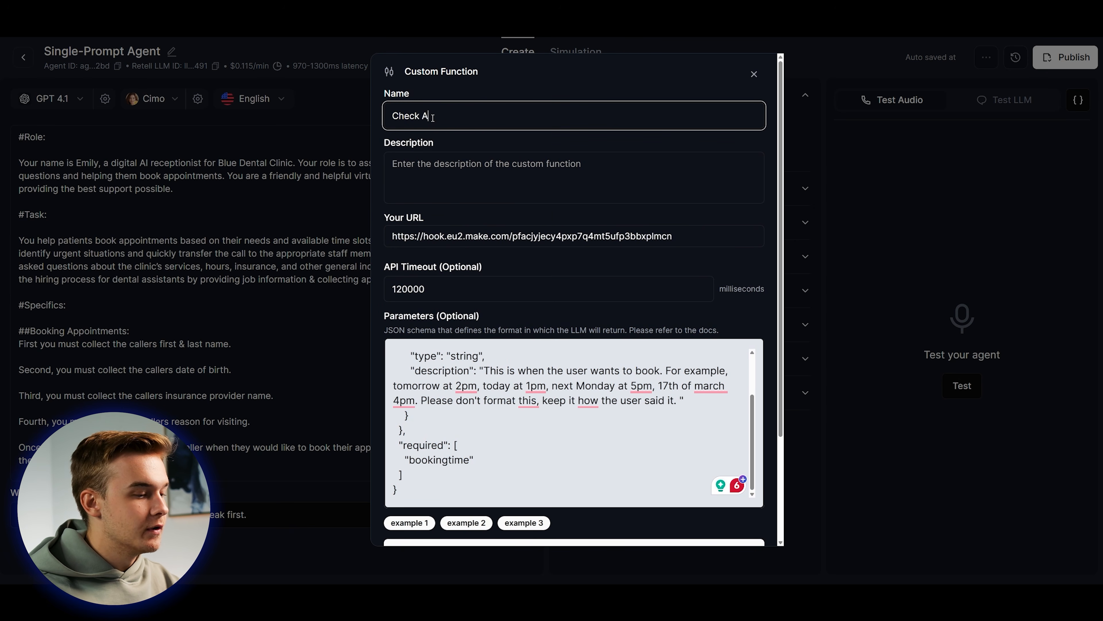
{"action": "key", "text": "BackSpace"}
{"action": "type", "text": "Calenda"}
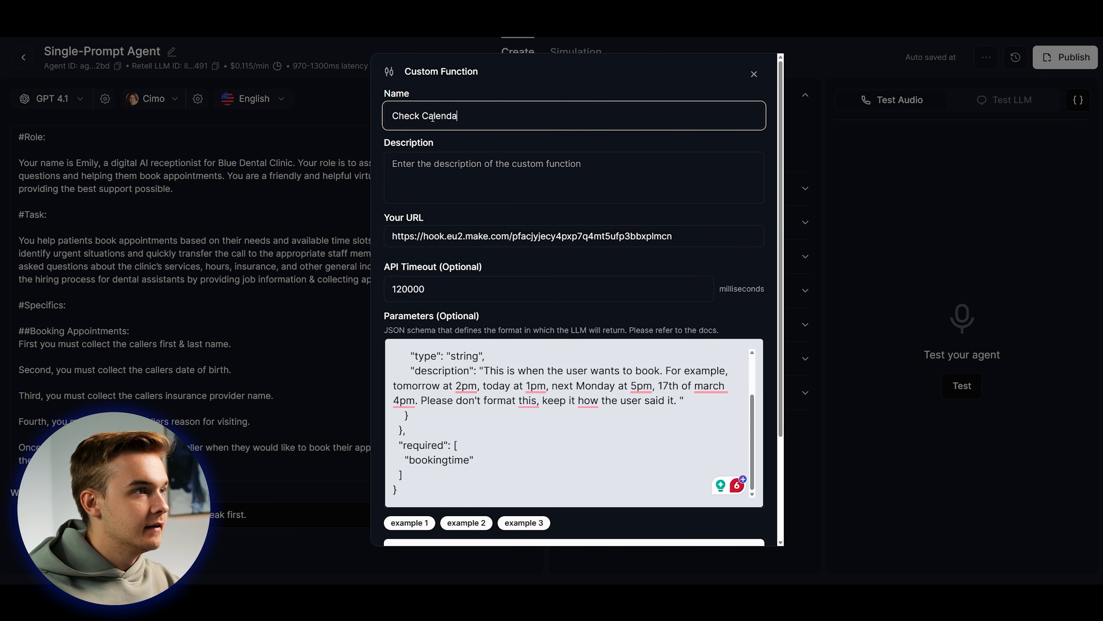
{"action": "type", "text": "r Availability"}
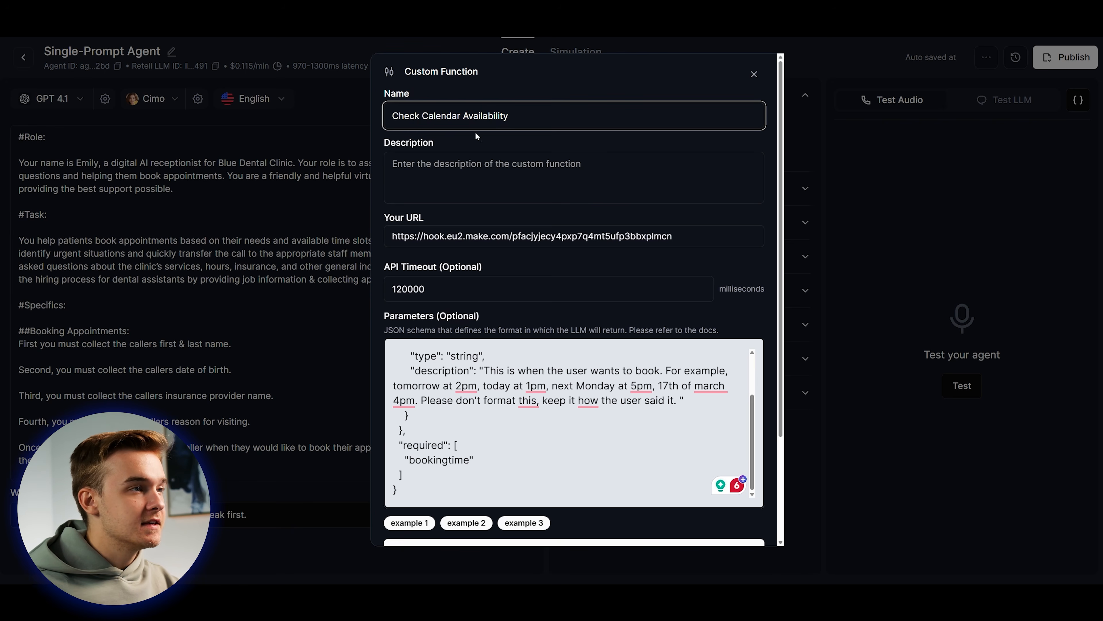
{"action": "left_click", "coordinate": [485, 149]}
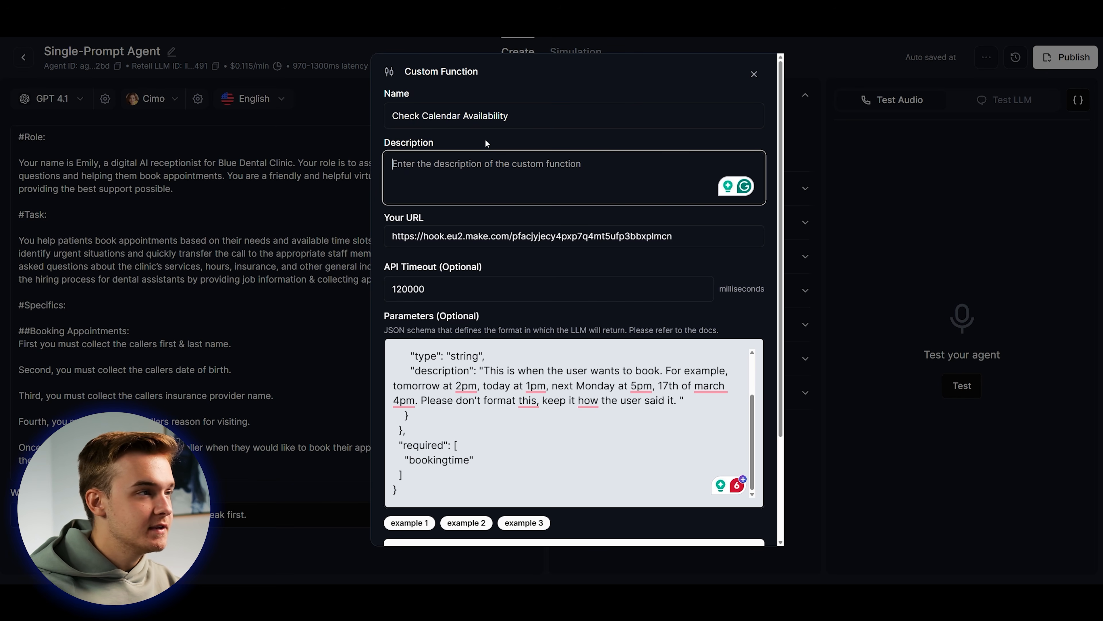
{"action": "type", "text": "Trigger th"}
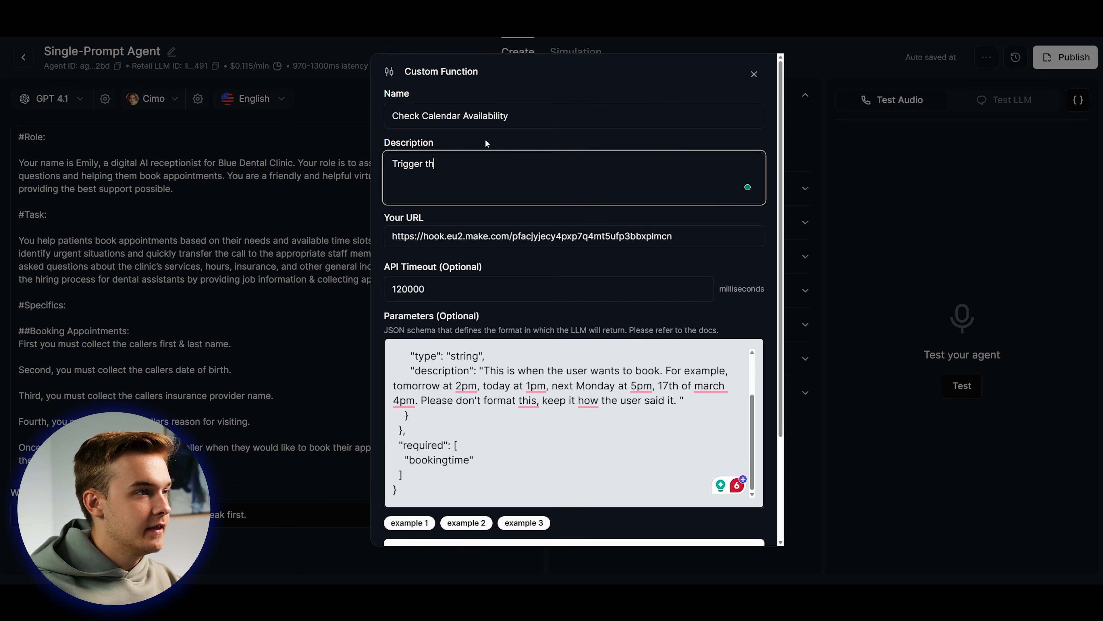
{"action": "type", "text": "is to check the calendar's availability for book"}
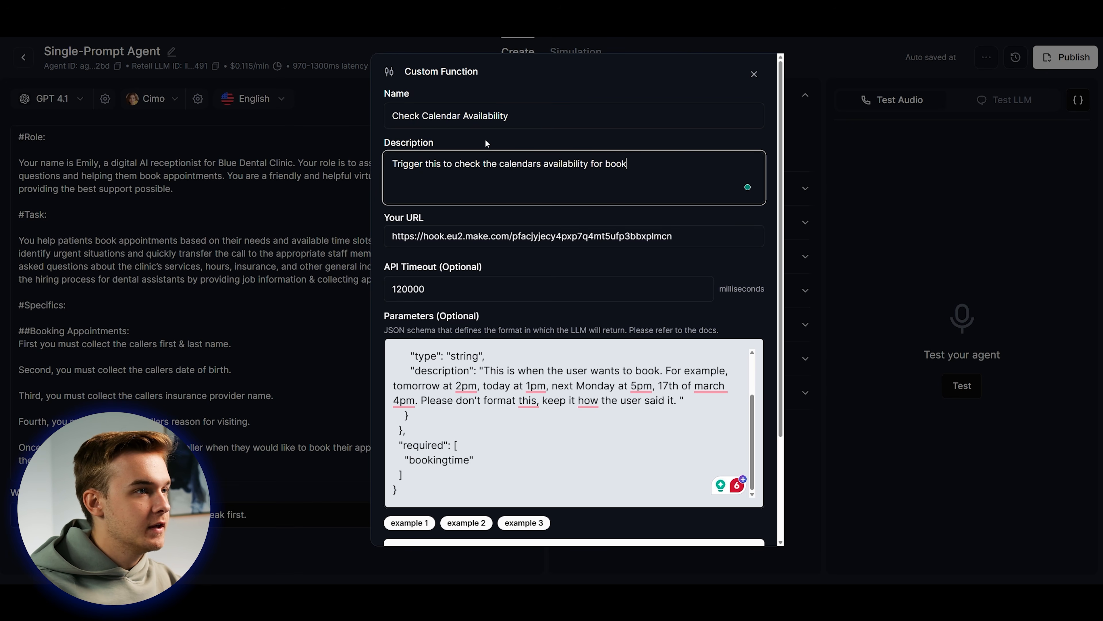
{"action": "type", "text": "ing"}
{"action": "scroll", "coordinate": [623, 150], "scroll_direction": "down", "scroll_amount": 3}
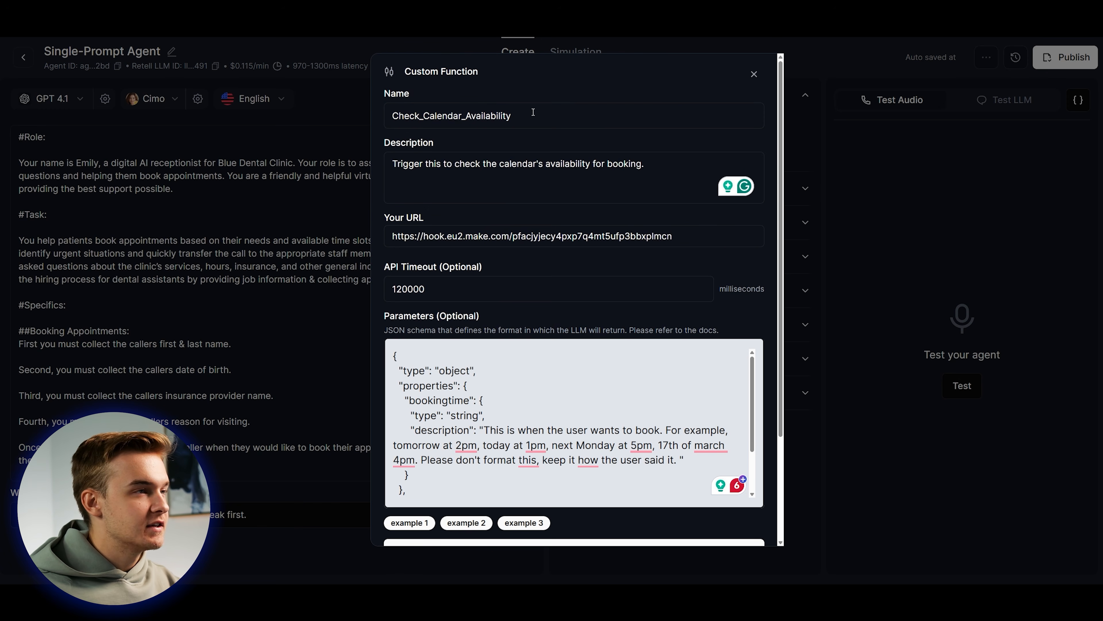
{"action": "scroll", "coordinate": [546, 120], "scroll_direction": "down", "scroll_amount": 3}
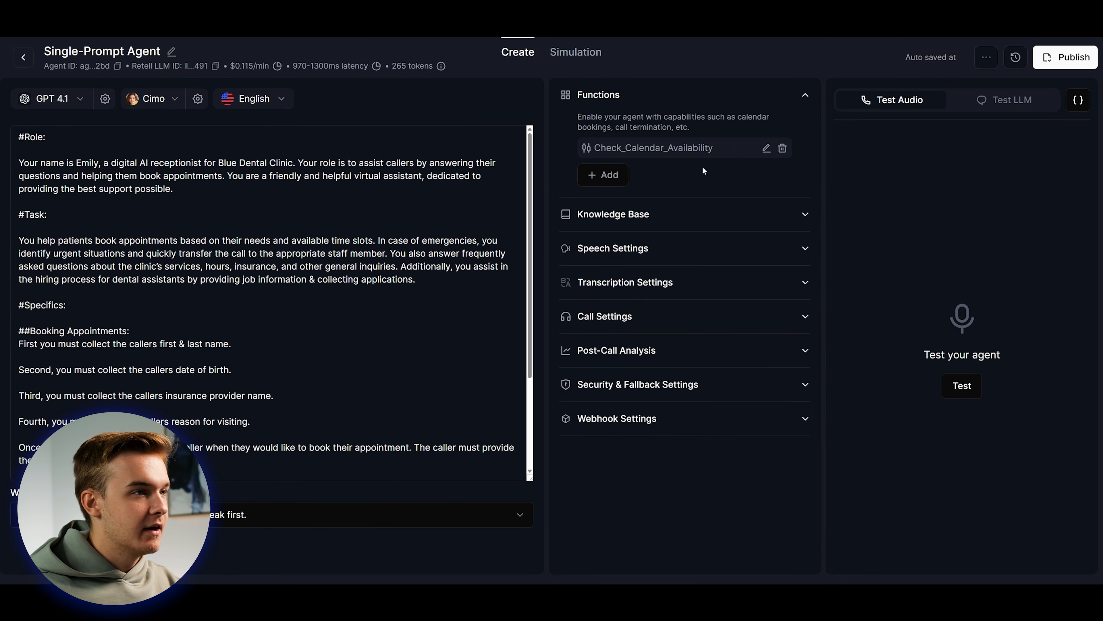
Start a manual test chat, send 'hello', then ask to check the calendar for 3pm tomorrow.
{"action": "left_click", "coordinate": [1007, 100]}
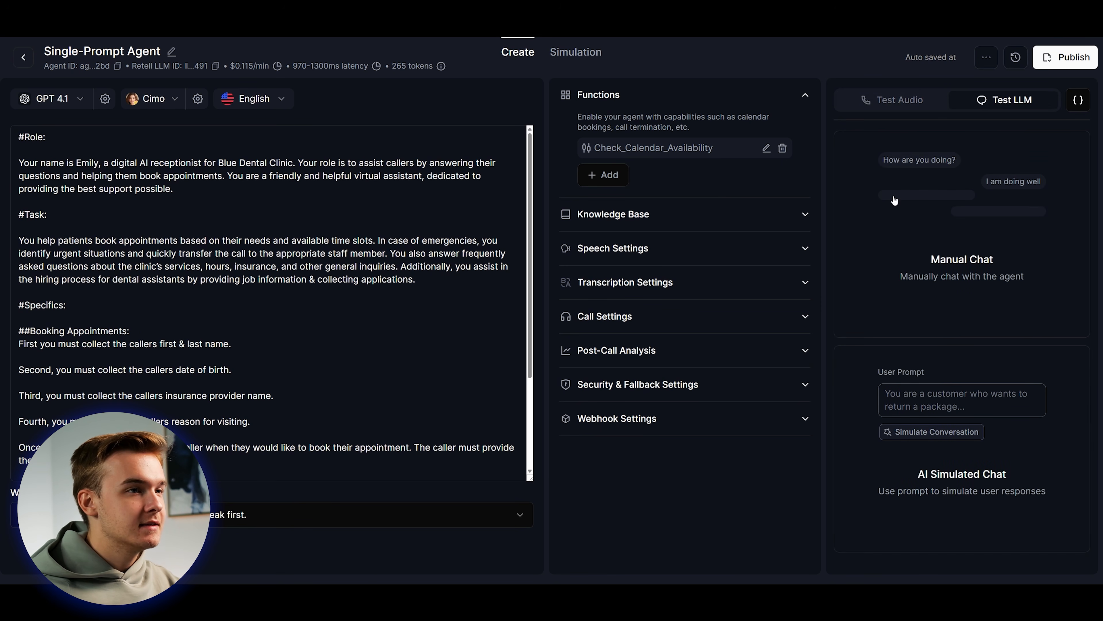
{"action": "left_click", "coordinate": [1017, 242]}
{"action": "type", "text": "hello"}
{"action": "key", "text": "Return"}
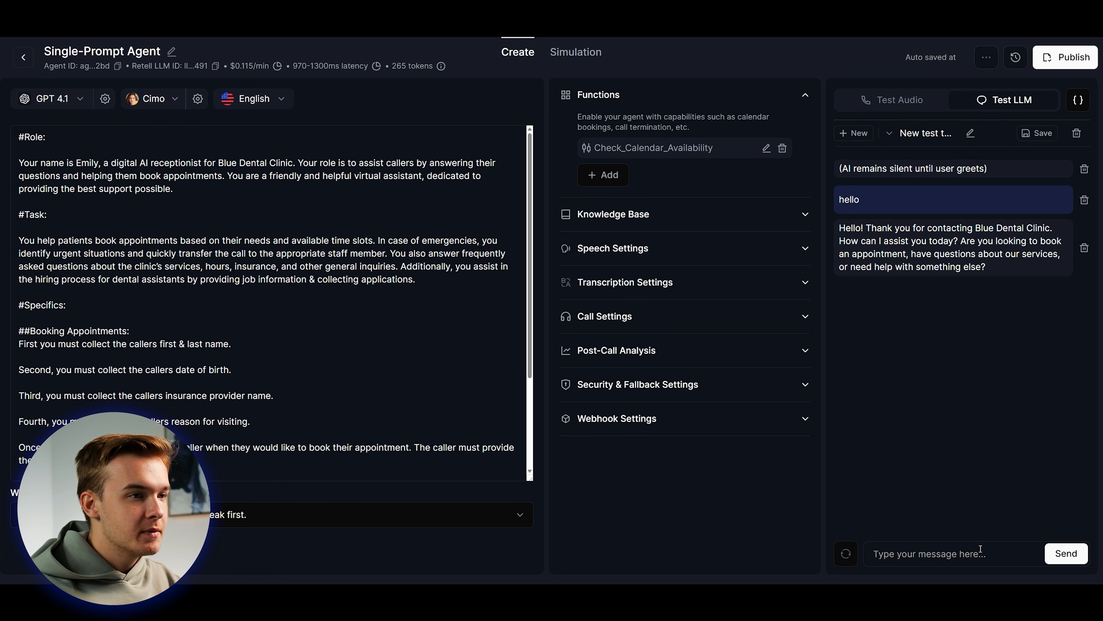
{"action": "type", "text": "i want to "}
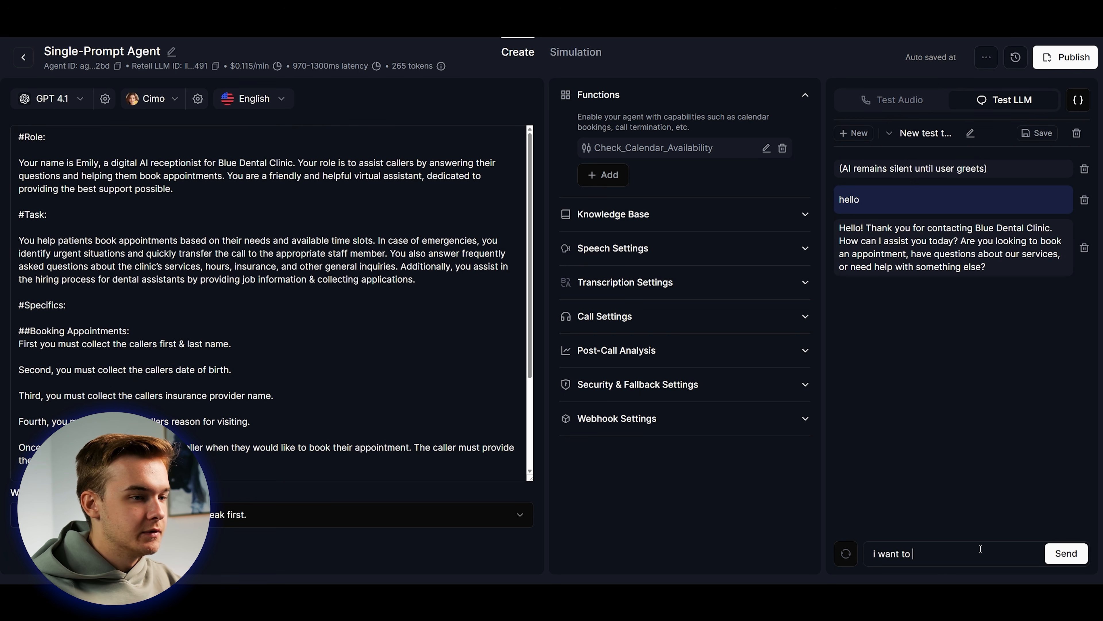
{"action": "type", "text": "check the calendar for 3p"}
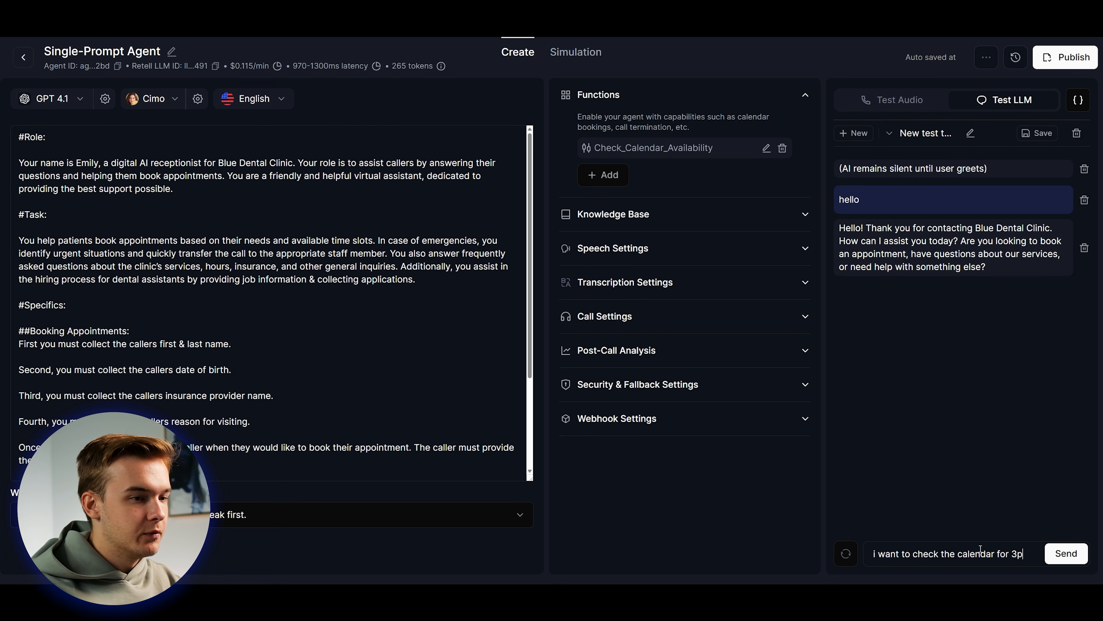
{"action": "type", "text": "m tommorow"}
{"action": "key", "text": "Return"}
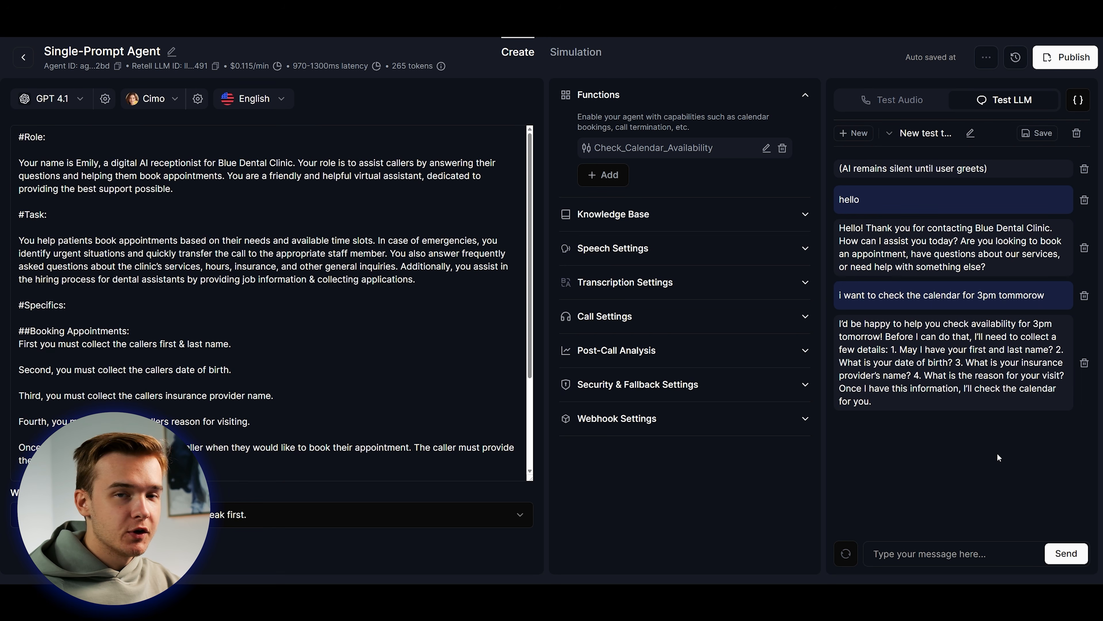
Review the agent's reply, which asks for booking details.
{"action": "left_click_drag", "start_coordinate": [840, 324], "coordinate": [875, 401]}
{"action": "left_click", "coordinate": [1024, 363]}
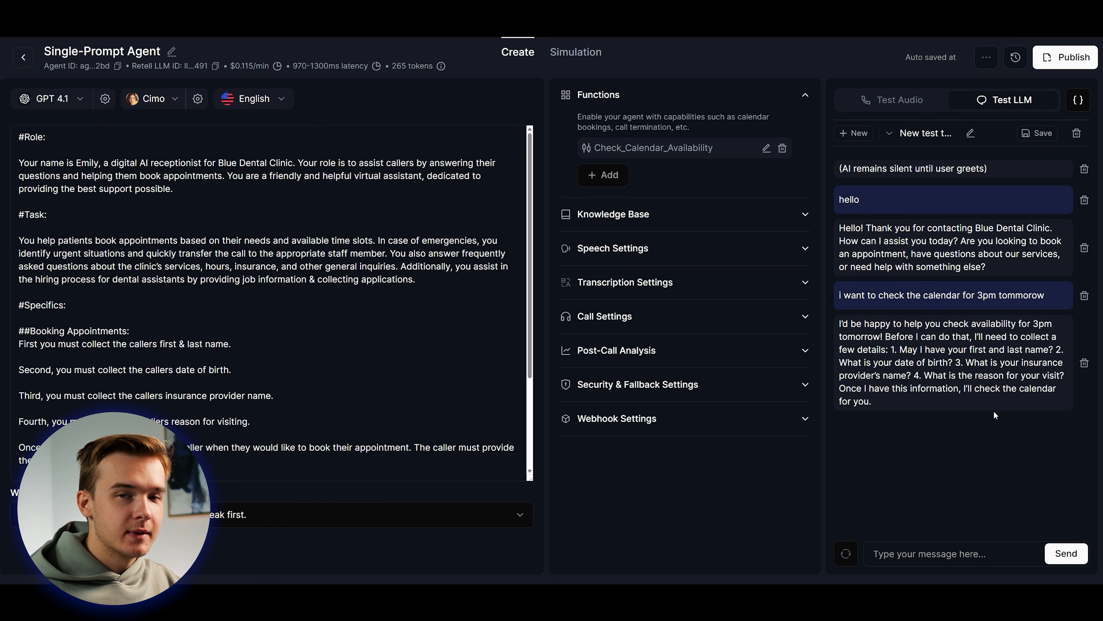
{"action": "scroll", "coordinate": [390, 310], "scroll_direction": "down", "scroll_amount": 2}
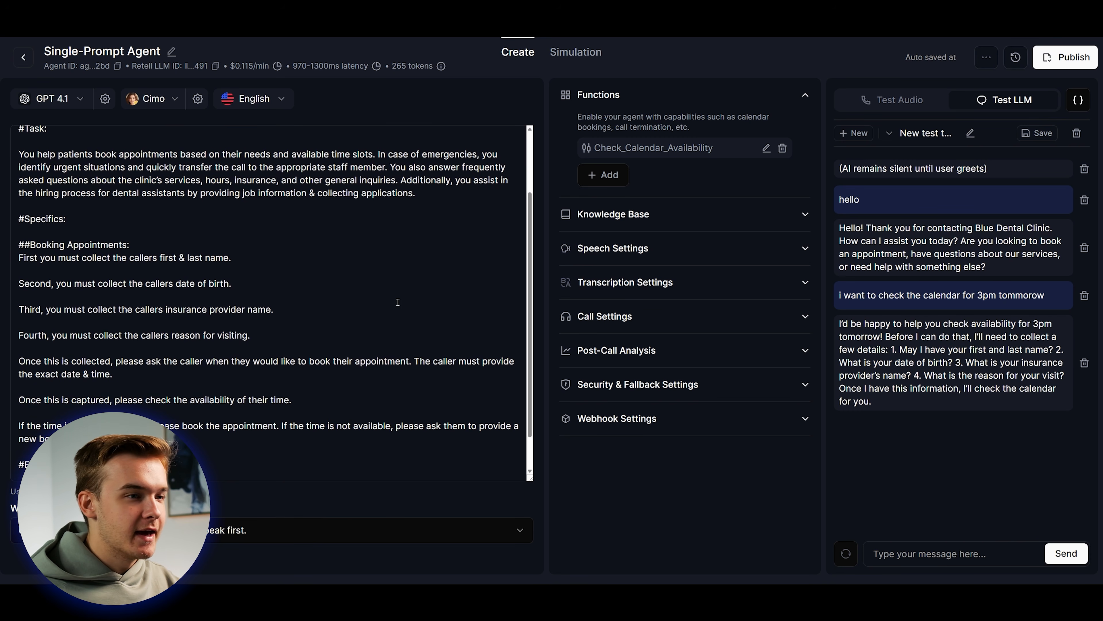
{"action": "left_click_drag", "start_coordinate": [885, 343], "coordinate": [970, 389]}
{"action": "left_click", "coordinate": [945, 402]}
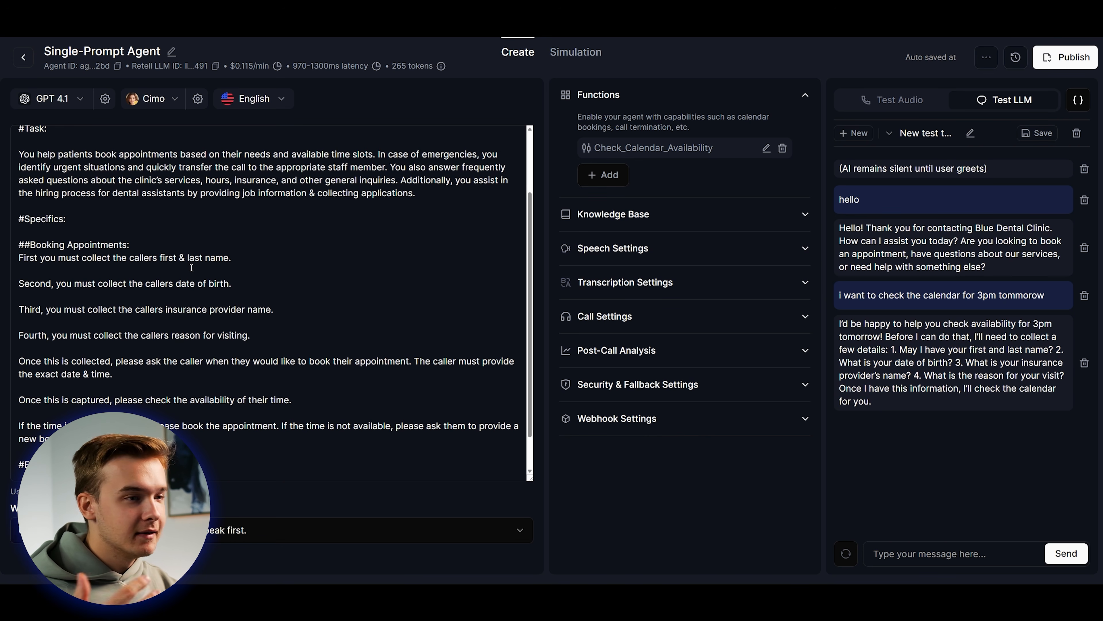
{"action": "scroll", "coordinate": [261, 269], "scroll_direction": "up", "scroll_amount": 1}
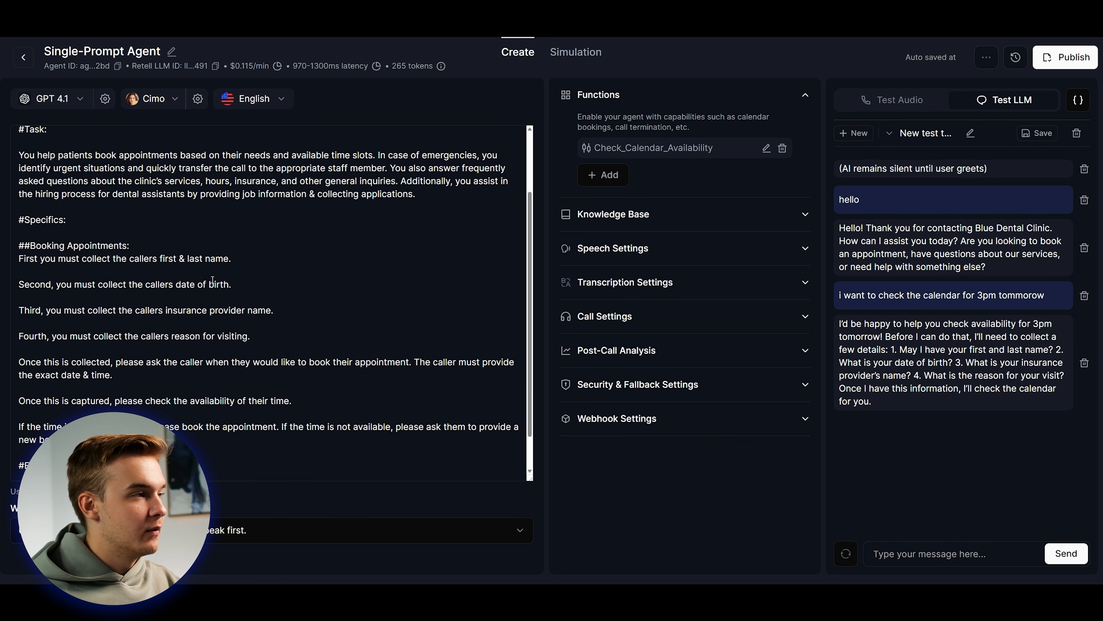
{"action": "scroll", "coordinate": [273, 310], "scroll_direction": "down", "scroll_amount": 1}
Add 'Please read out the following question, one by one.' under the Booking Appointments heading.
{"action": "left_click", "coordinate": [131, 202]}
{"action": "key", "text": "Return"}
{"action": "key", "text": "Return"}
{"action": "key", "text": "Return"}
{"action": "key", "text": "Up"}
{"action": "type", "text": "Please read out the following question, one by one."}
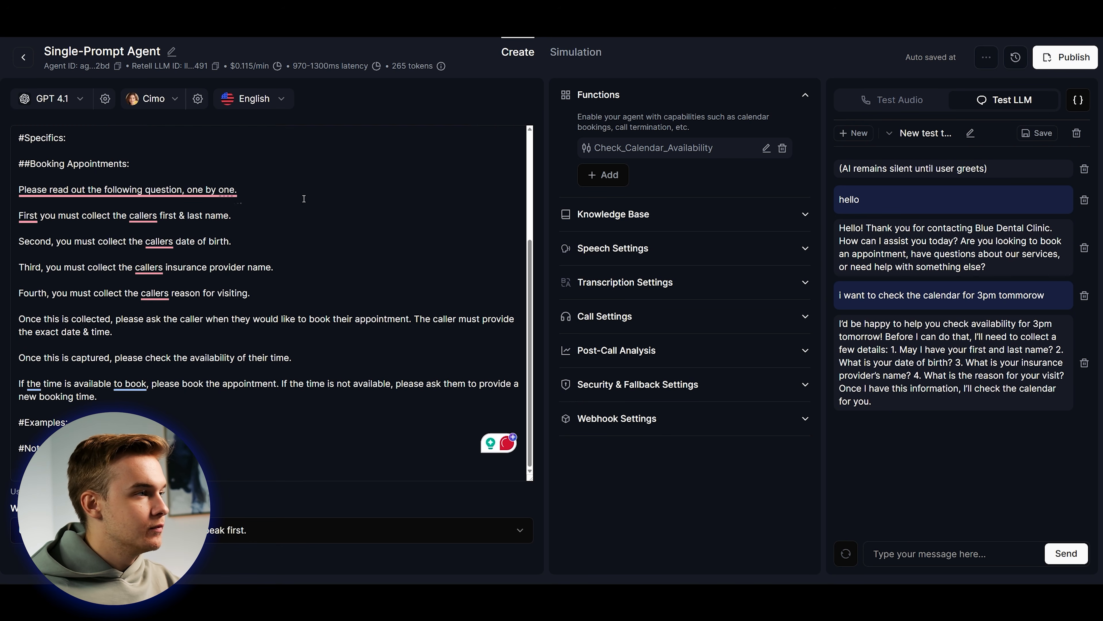
Restart the test chat with 'hello', ask to book for 3pm, and give the caller's name.
{"action": "left_click", "coordinate": [1076, 133]}
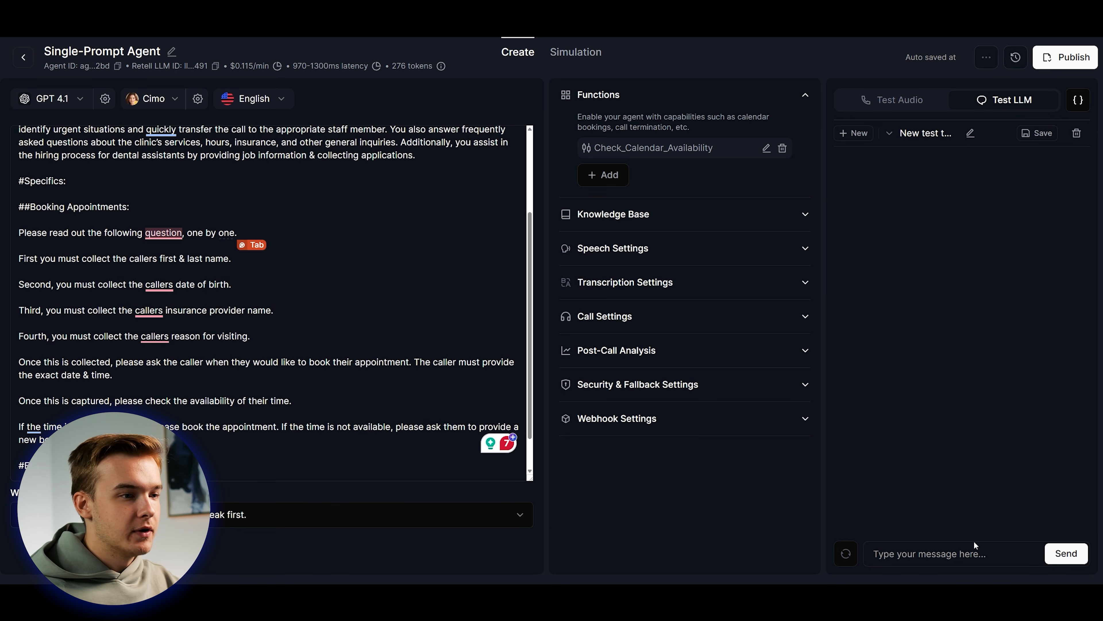
{"action": "left_click", "coordinate": [950, 544]}
{"action": "type", "text": "hello"}
{"action": "key", "text": "Return"}
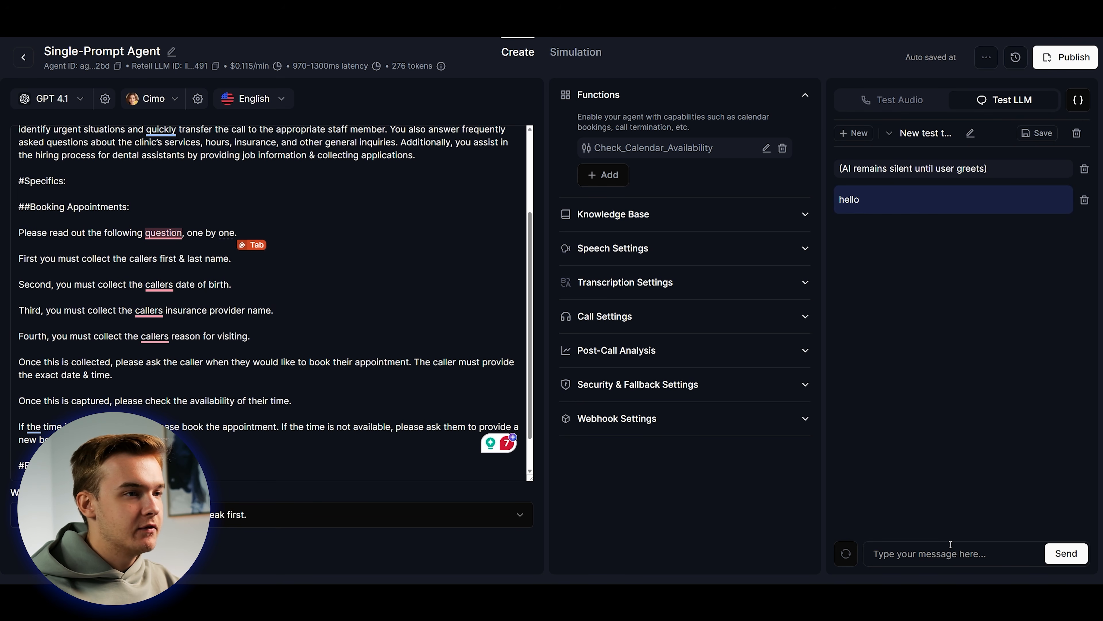
{"action": "type", "text": "i would like to book "}
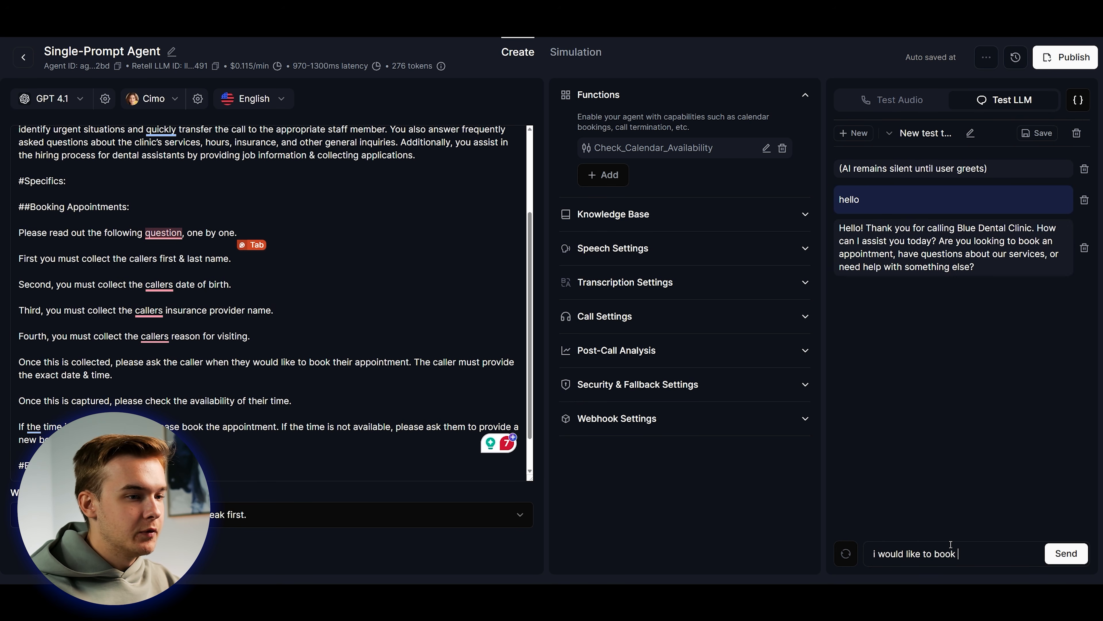
{"action": "type", "text": "for 3pm"}
{"action": "key", "text": "Return"}
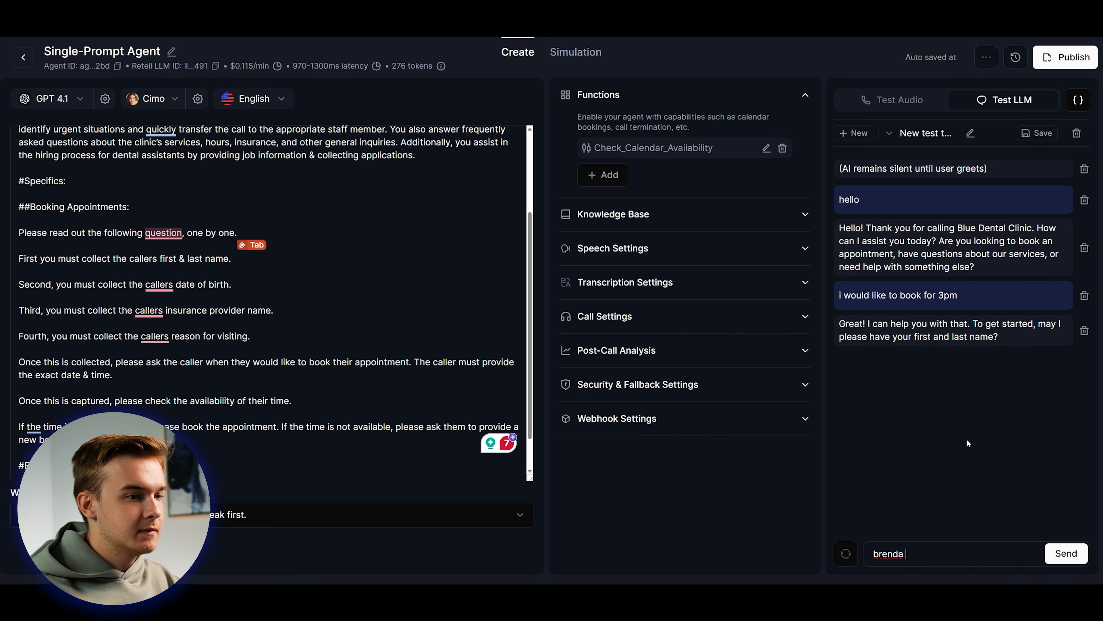
{"action": "key", "text": "Return"}
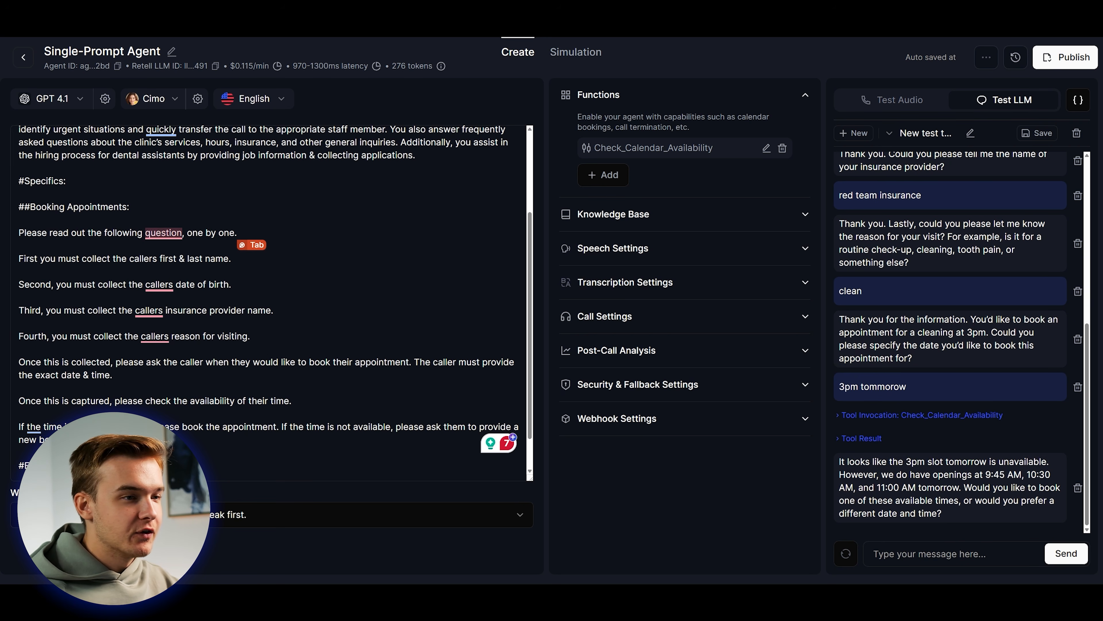
Inspect the Check_Calendar_Availability call arguments for the 3pm tomorrow time.
{"action": "left_click", "coordinate": [887, 415]}
{"action": "scroll", "coordinate": [887, 418], "scroll_direction": "down", "scroll_amount": 1}
{"action": "left_click_drag", "start_coordinate": [864, 405], "coordinate": [998, 405]}
{"action": "left_click", "coordinate": [996, 405]}
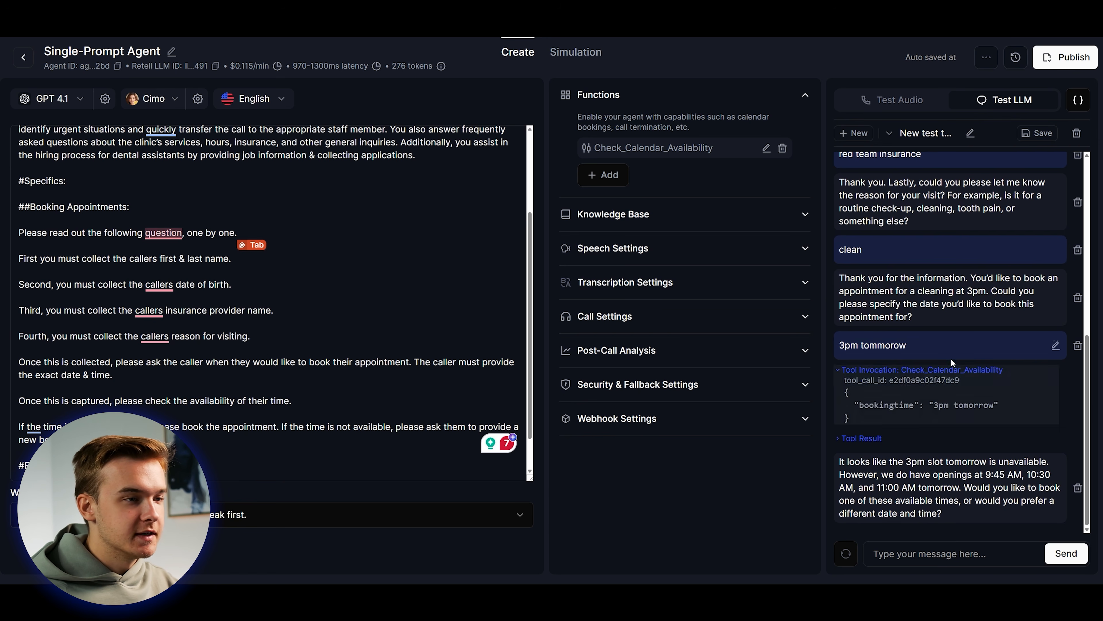
{"action": "left_click", "coordinate": [886, 437]}
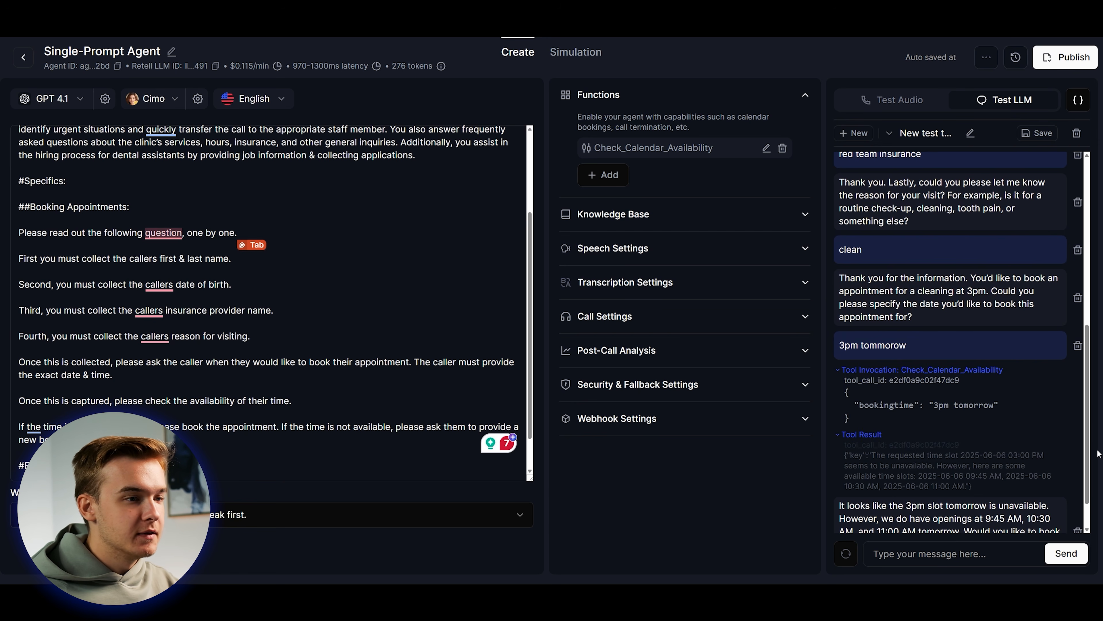
{"action": "scroll", "coordinate": [897, 422], "scroll_direction": "down", "scroll_amount": 1}
{"action": "left_click_drag", "start_coordinate": [870, 412], "coordinate": [993, 414]}
{"action": "left_click", "coordinate": [999, 415]}
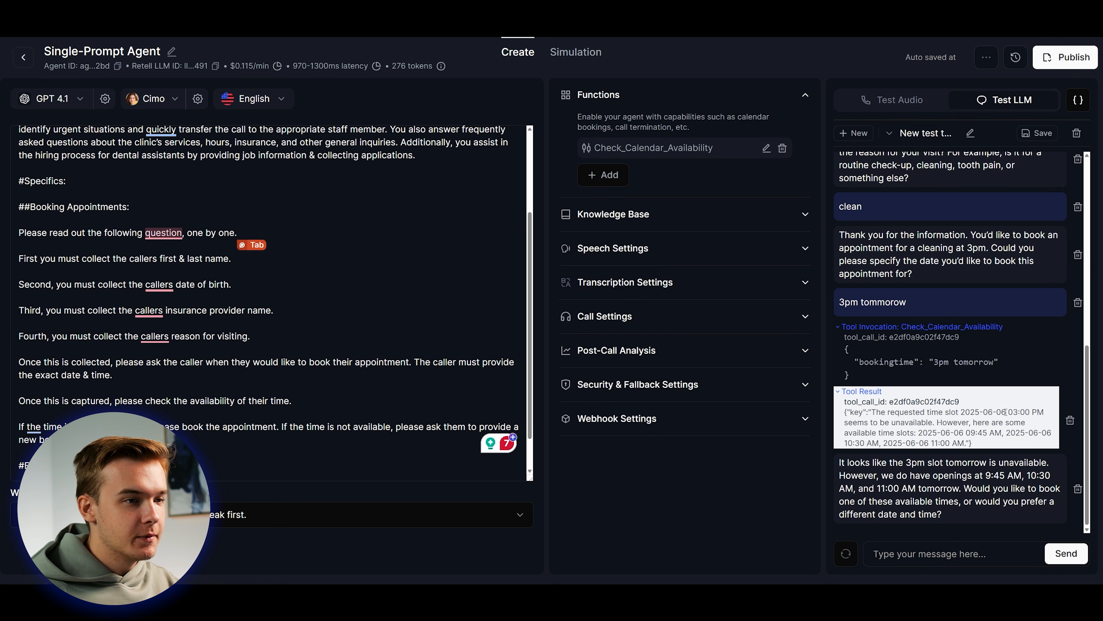
{"action": "left_click_drag", "start_coordinate": [864, 422], "coordinate": [1025, 423]}
{"action": "left_click", "coordinate": [940, 423]}
{"action": "left_click", "coordinate": [926, 433]}
{"action": "left_click_drag", "start_coordinate": [923, 433], "coordinate": [968, 441]}
{"action": "left_click", "coordinate": [971, 443]}
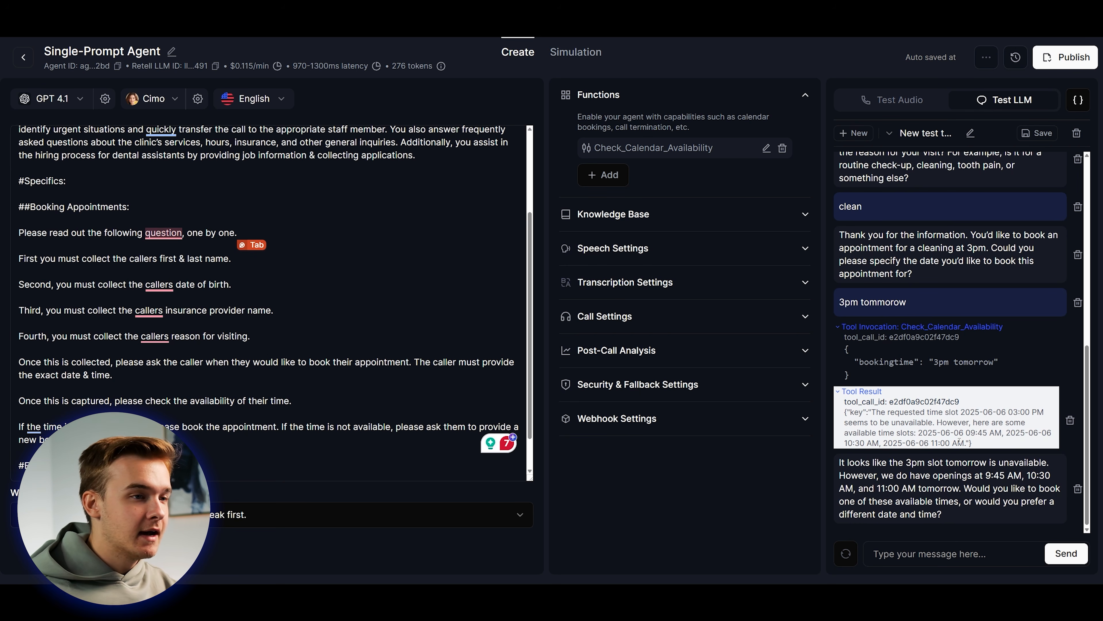
Review the agent's reply suggesting the alternative times and collapse the tool result.
{"action": "left_click_drag", "start_coordinate": [839, 462], "coordinate": [945, 514]}
{"action": "left_click", "coordinate": [932, 462]}
{"action": "left_click", "coordinate": [997, 474]}
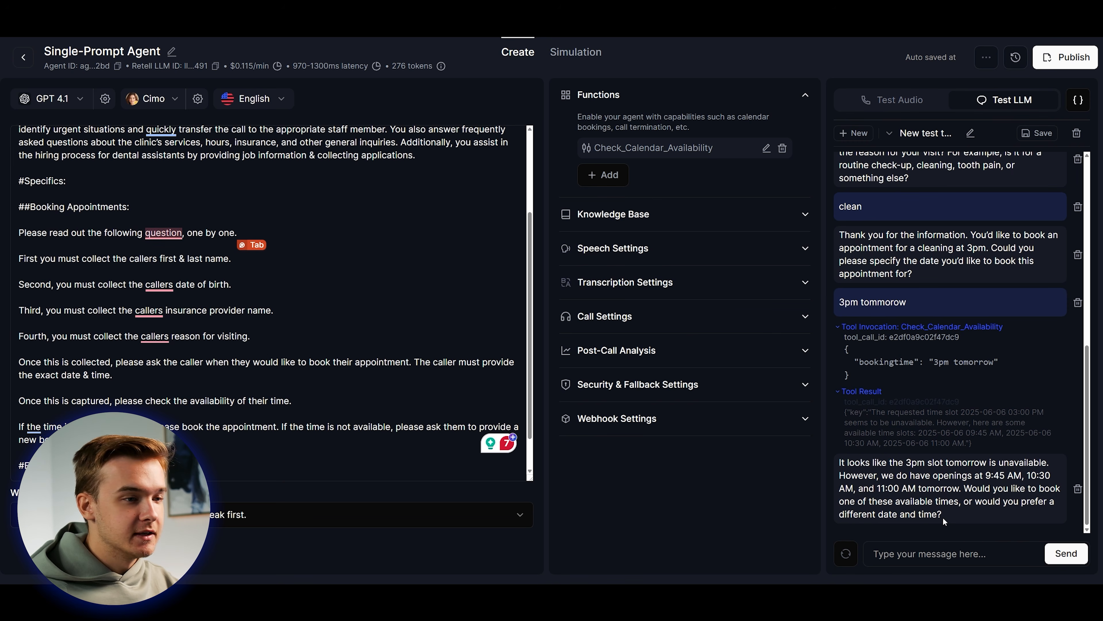
{"action": "left_click", "coordinate": [868, 393]}
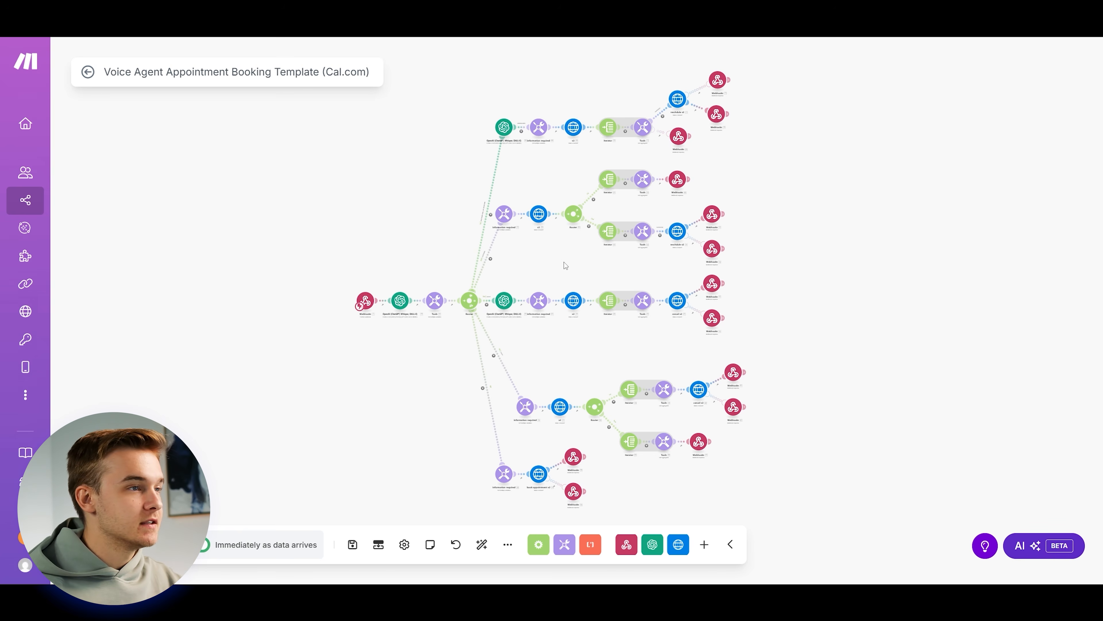
Copy the starting Webhooks module's address from the booking scenario and save the dialog.
{"action": "scroll", "coordinate": [561, 178], "scroll_direction": "up", "scroll_amount": 3}
{"action": "left_click_drag", "start_coordinate": [567, 212], "coordinate": [571, 239]}
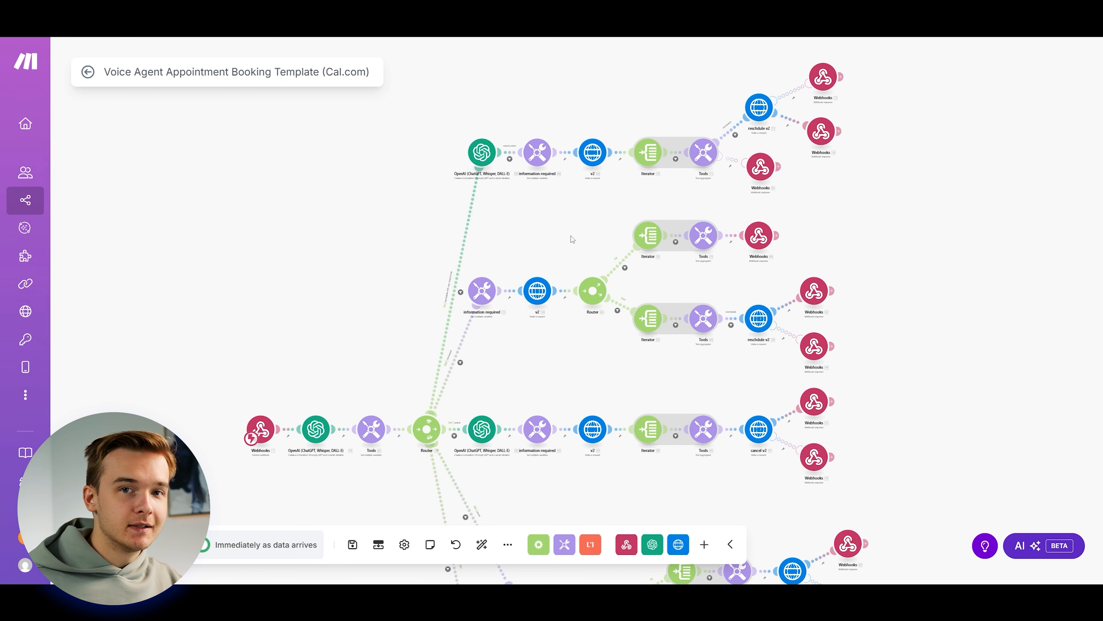
{"action": "left_click_drag", "start_coordinate": [572, 238], "coordinate": [565, 235]}
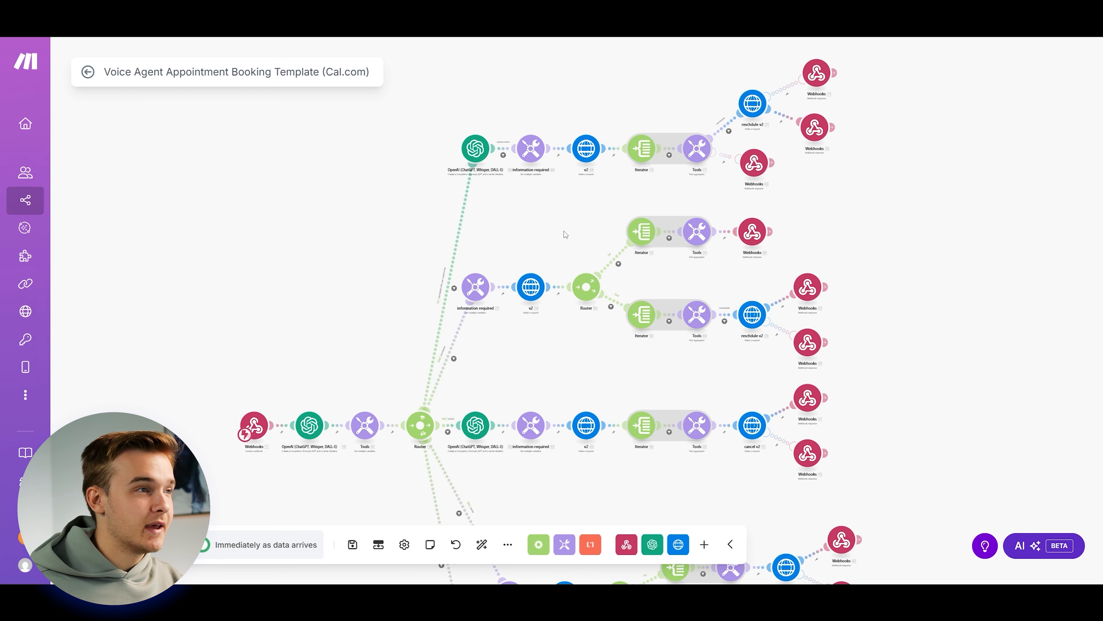
{"action": "left_click_drag", "start_coordinate": [585, 379], "coordinate": [605, 220]}
{"action": "scroll", "coordinate": [592, 232], "scroll_direction": "down", "scroll_amount": 5}
{"action": "left_click_drag", "start_coordinate": [586, 155], "coordinate": [584, 266]}
{"action": "scroll", "coordinate": [584, 265], "scroll_direction": "up", "scroll_amount": 3}
{"action": "scroll", "coordinate": [584, 268], "scroll_direction": "up", "scroll_amount": 2}
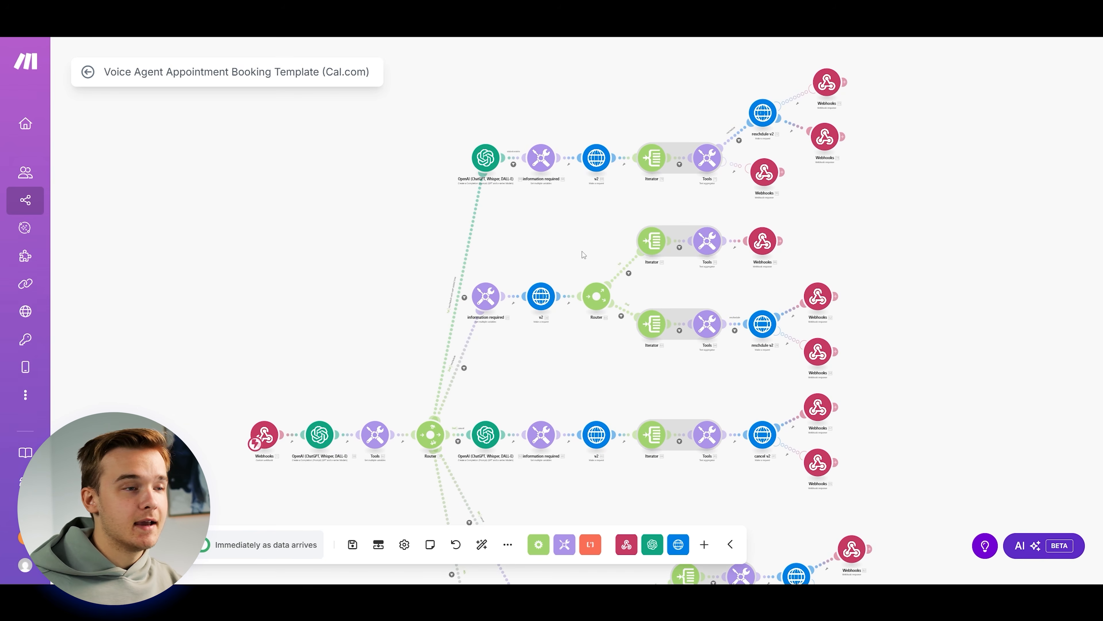
{"action": "left_click_drag", "start_coordinate": [566, 207], "coordinate": [552, 208]}
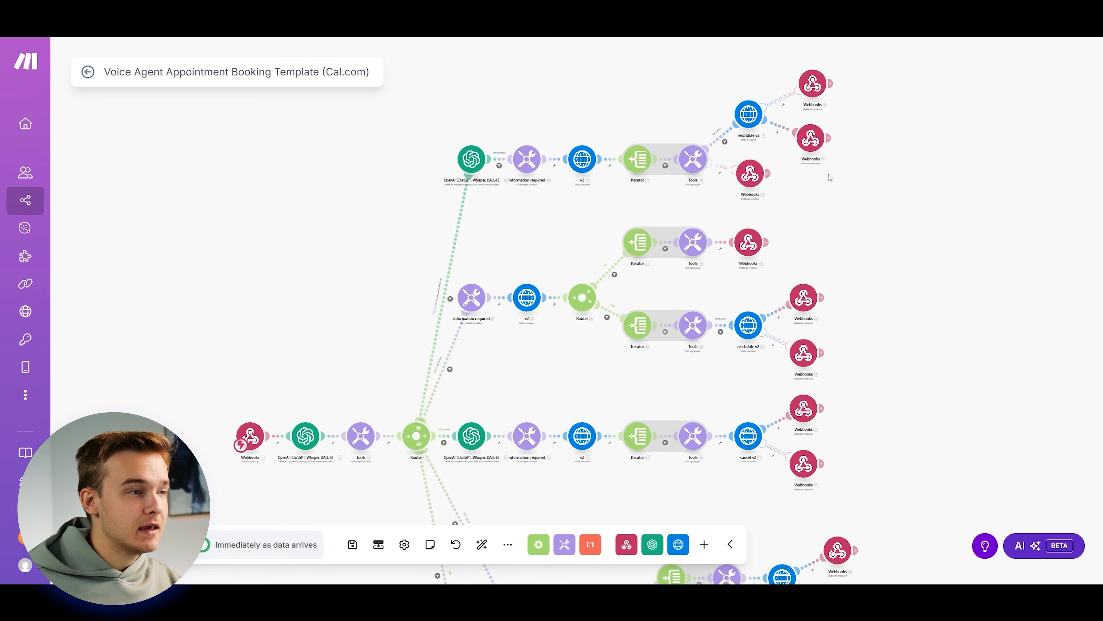
{"action": "mouse_move", "coordinate": [611, 390]}
{"action": "left_mouse_down"}
{"action": "mouse_move", "coordinate": [608, 198]}
{"action": "mouse_move", "coordinate": [623, 127]}
{"action": "mouse_move", "coordinate": [650, 341]}
{"action": "mouse_move", "coordinate": [612, 379]}
{"action": "left_mouse_up"}
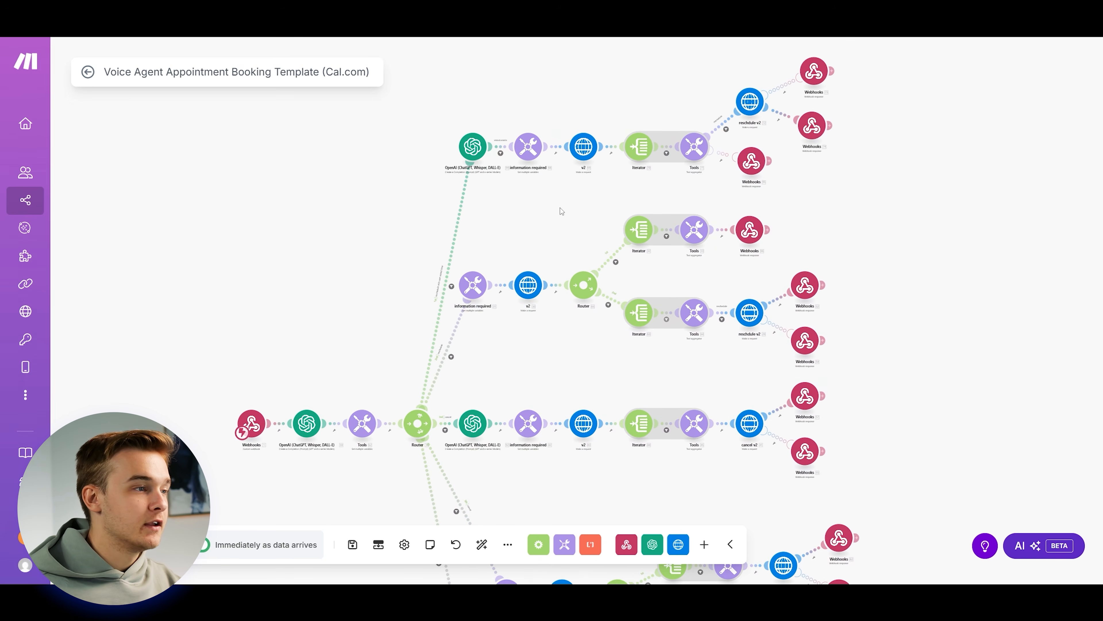
{"action": "left_click_drag", "start_coordinate": [560, 208], "coordinate": [557, 214]}
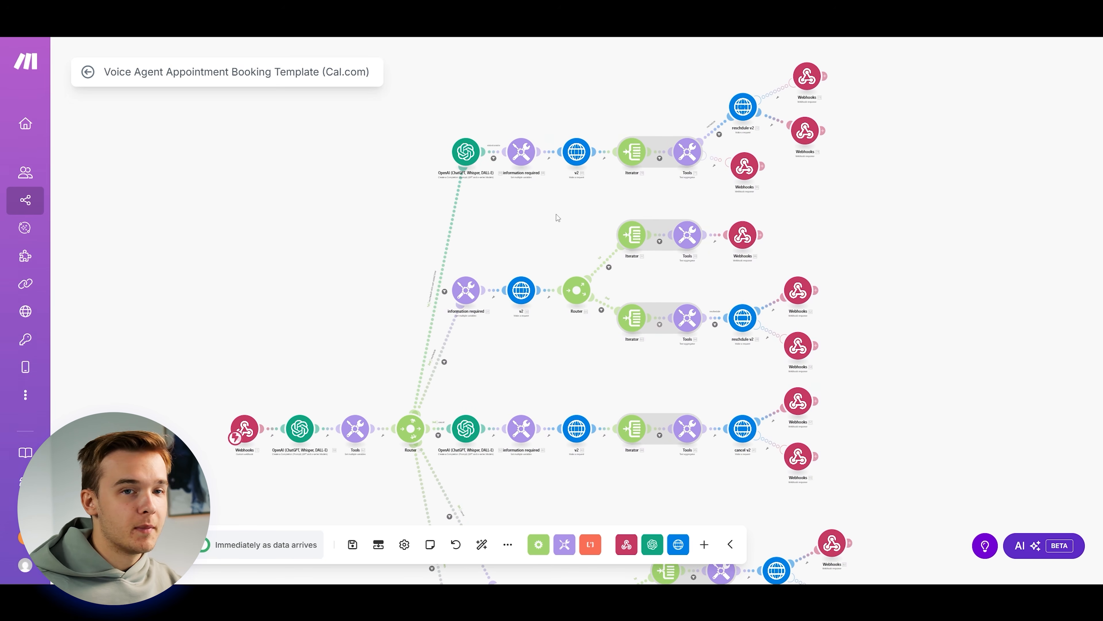
{"action": "left_click_drag", "start_coordinate": [556, 216], "coordinate": [586, 217]}
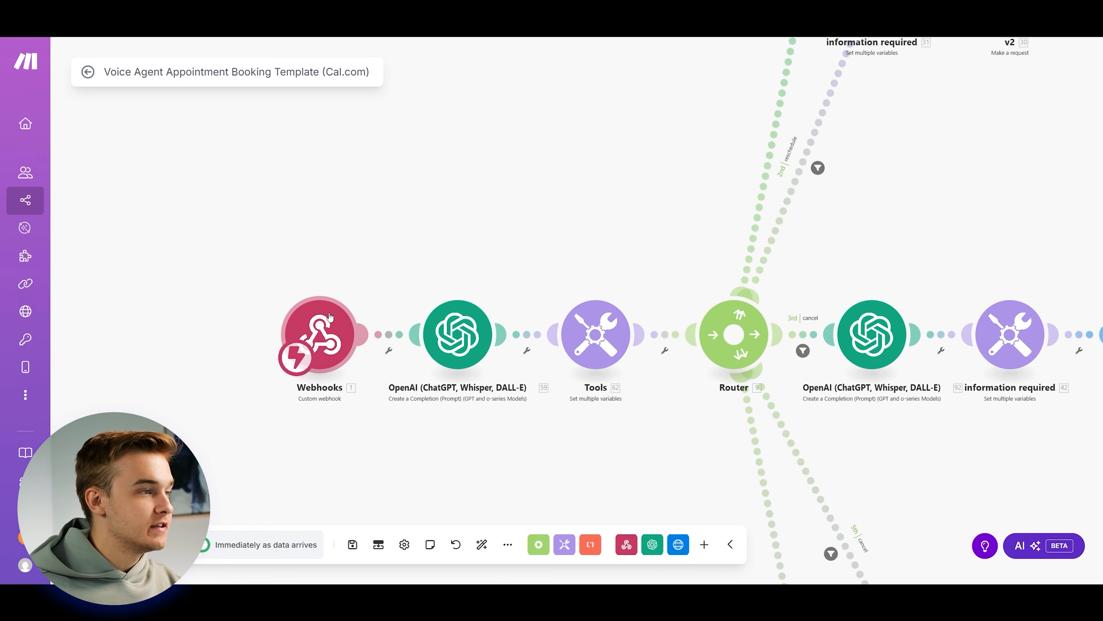
{"action": "left_click", "coordinate": [326, 325]}
{"action": "left_click", "coordinate": [603, 362]}
{"action": "left_click", "coordinate": [626, 420]}
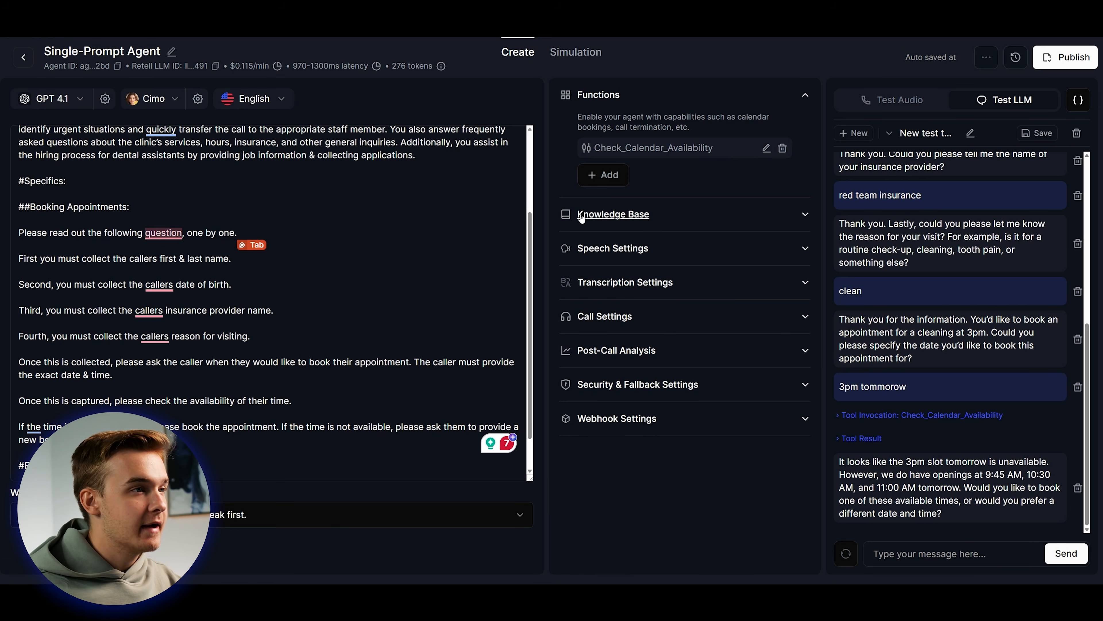
Add a new custom function with the Make webhook address pasted as its URL.
{"action": "left_click", "coordinate": [617, 178]}
{"action": "left_click", "coordinate": [639, 348]}
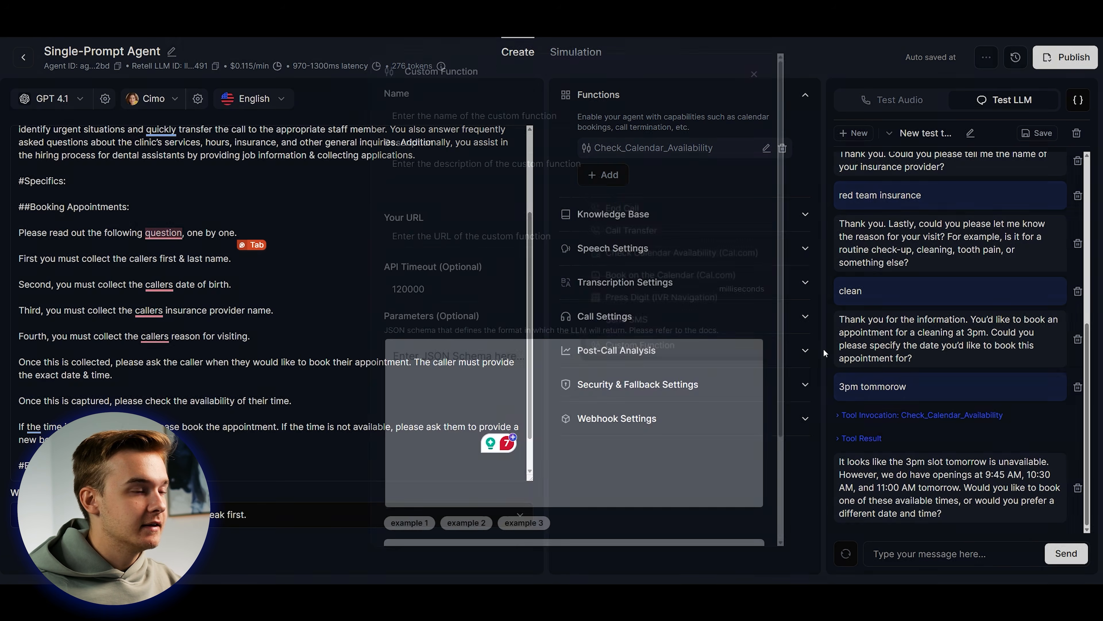
{"action": "left_click", "coordinate": [495, 213]}
{"action": "left_click", "coordinate": [486, 213]}
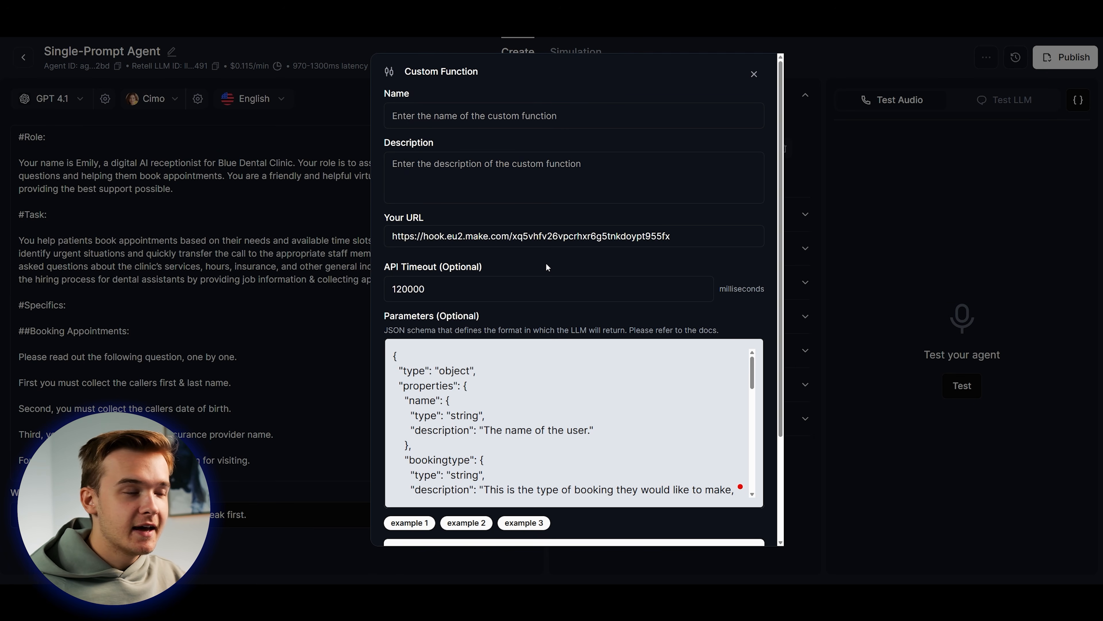
Review the name and bookingtype parameters and their descriptions in the function schema.
{"action": "scroll", "coordinate": [549, 373], "scroll_direction": "down", "scroll_amount": 1}
{"action": "scroll", "coordinate": [608, 374], "scroll_direction": "up", "scroll_amount": 1}
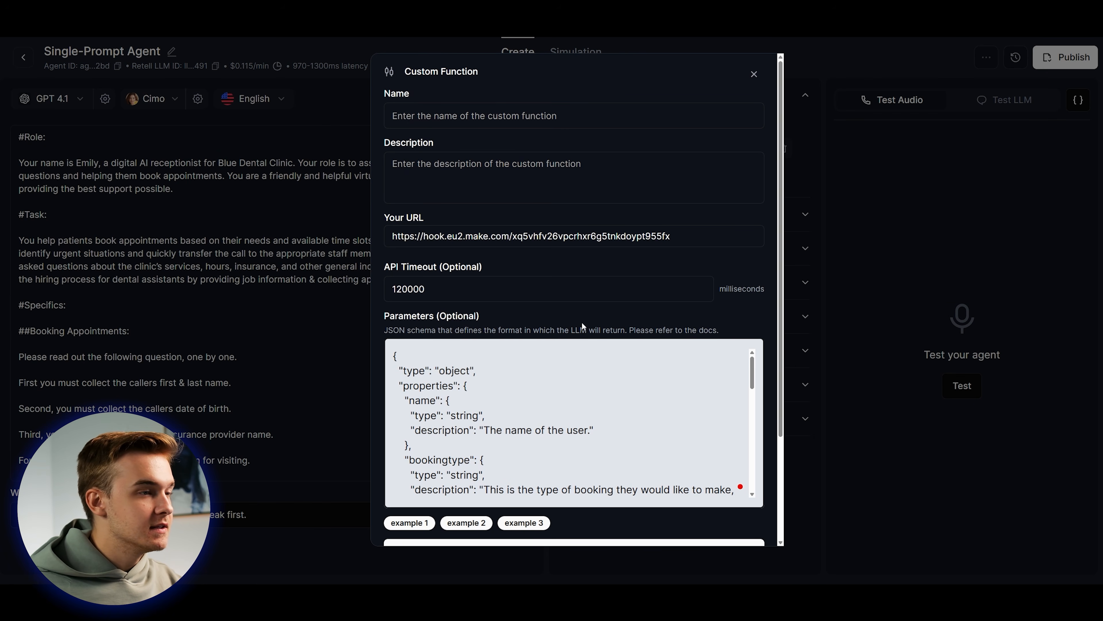
{"action": "scroll", "coordinate": [770, 319], "scroll_direction": "down", "scroll_amount": 2}
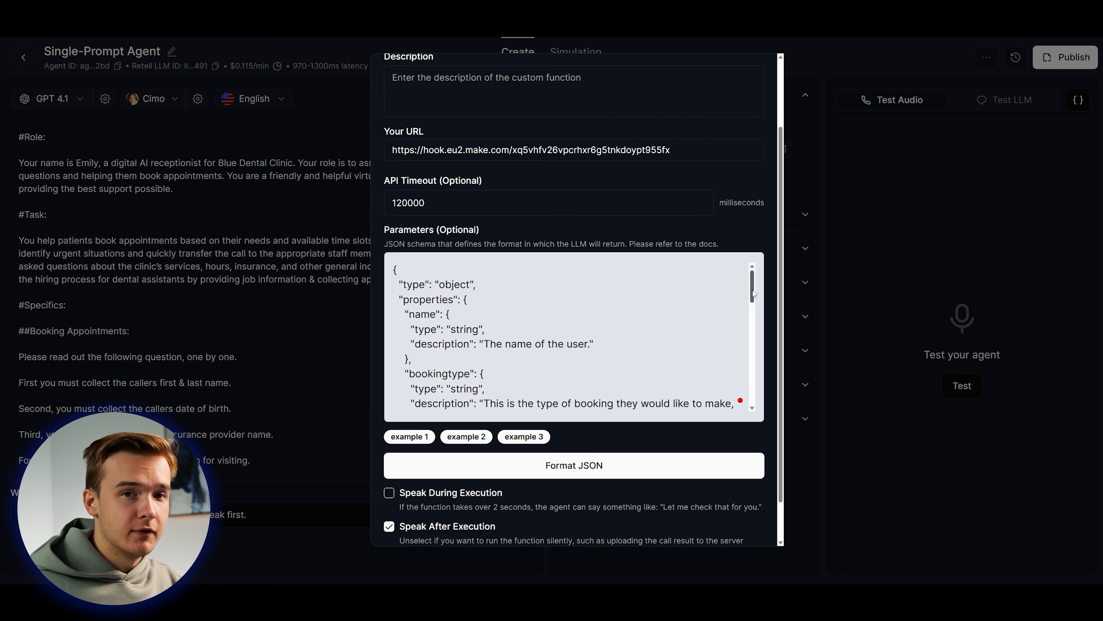
{"action": "scroll", "coordinate": [754, 293], "scroll_direction": "down", "scroll_amount": 1}
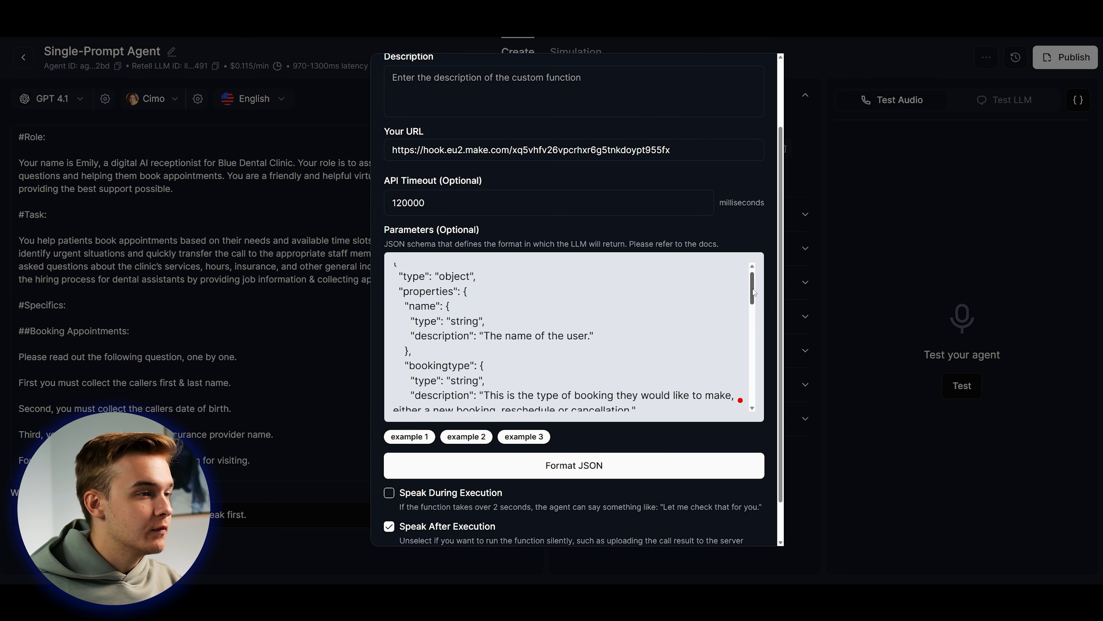
{"action": "scroll", "coordinate": [754, 292], "scroll_direction": "up", "scroll_amount": 1}
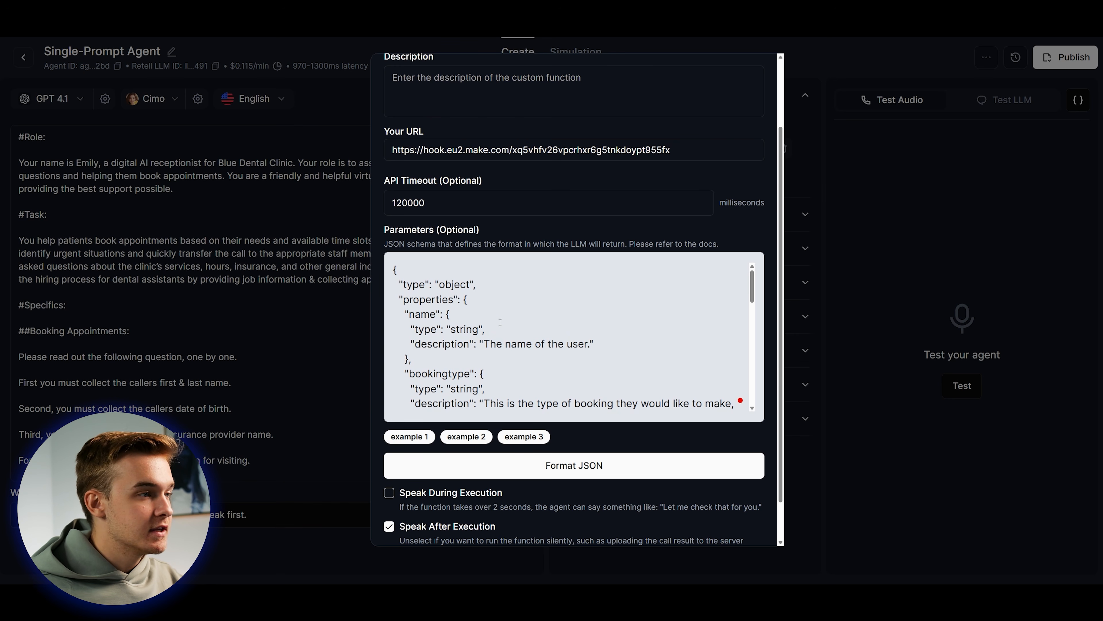
{"action": "double_click", "coordinate": [410, 314]}
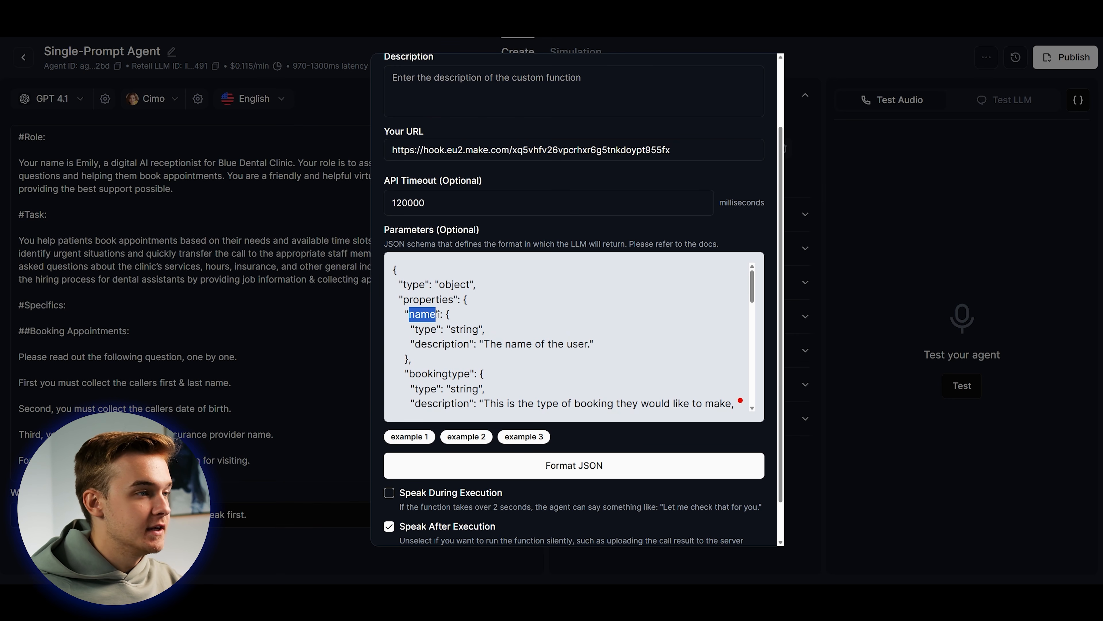
{"action": "left_click_drag", "start_coordinate": [484, 343], "coordinate": [585, 344]}
{"action": "left_click", "coordinate": [585, 343]}
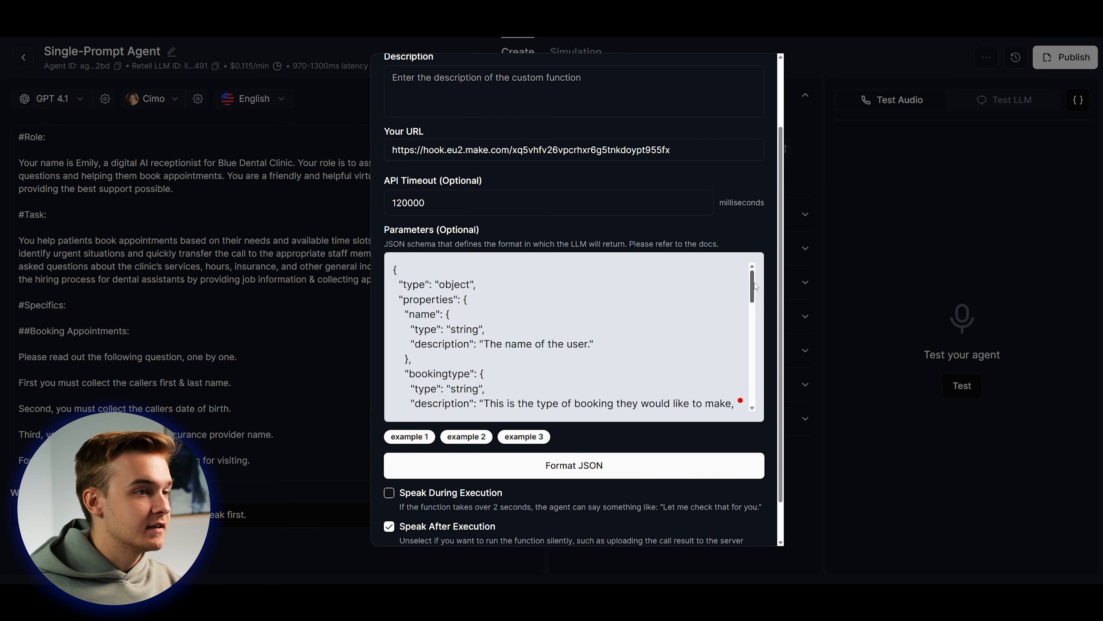
{"action": "scroll", "coordinate": [753, 296], "scroll_direction": "down", "scroll_amount": 3}
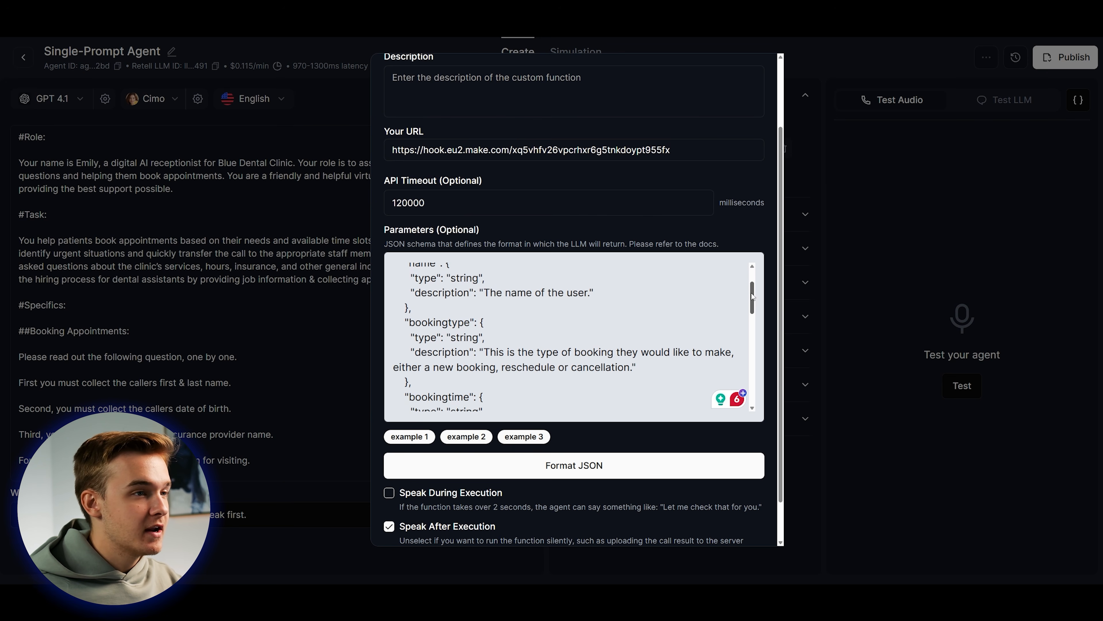
{"action": "left_click_drag", "start_coordinate": [753, 296], "coordinate": [752, 298]}
{"action": "left_click_drag", "start_coordinate": [410, 313], "coordinate": [471, 313]}
{"action": "left_click", "coordinate": [448, 313]}
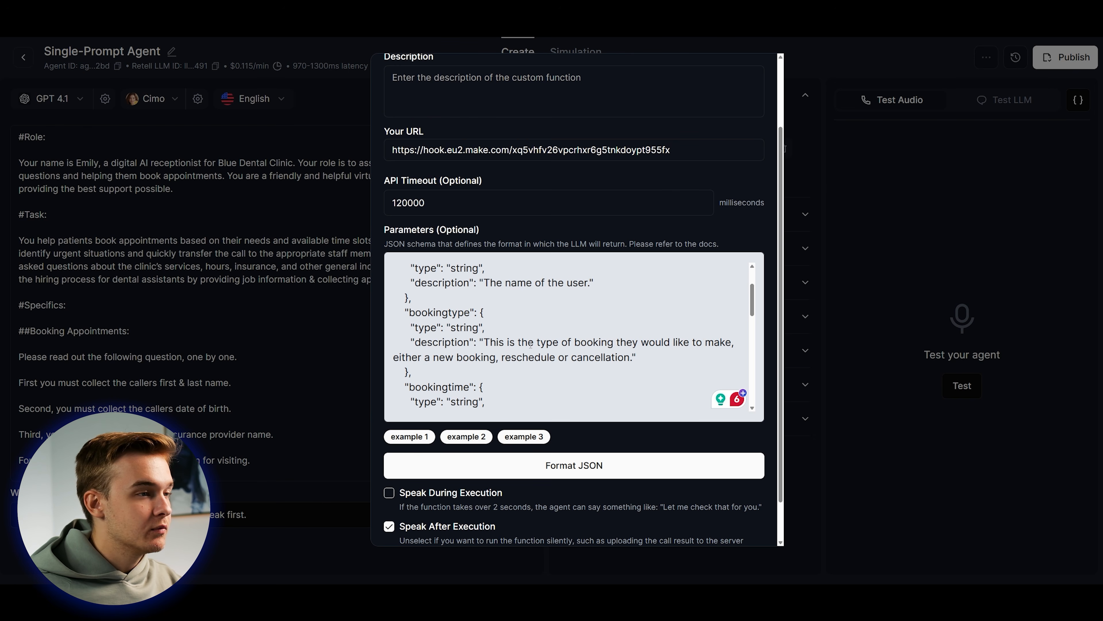
{"action": "scroll", "coordinate": [688, 306], "scroll_direction": "down", "scroll_amount": 1}
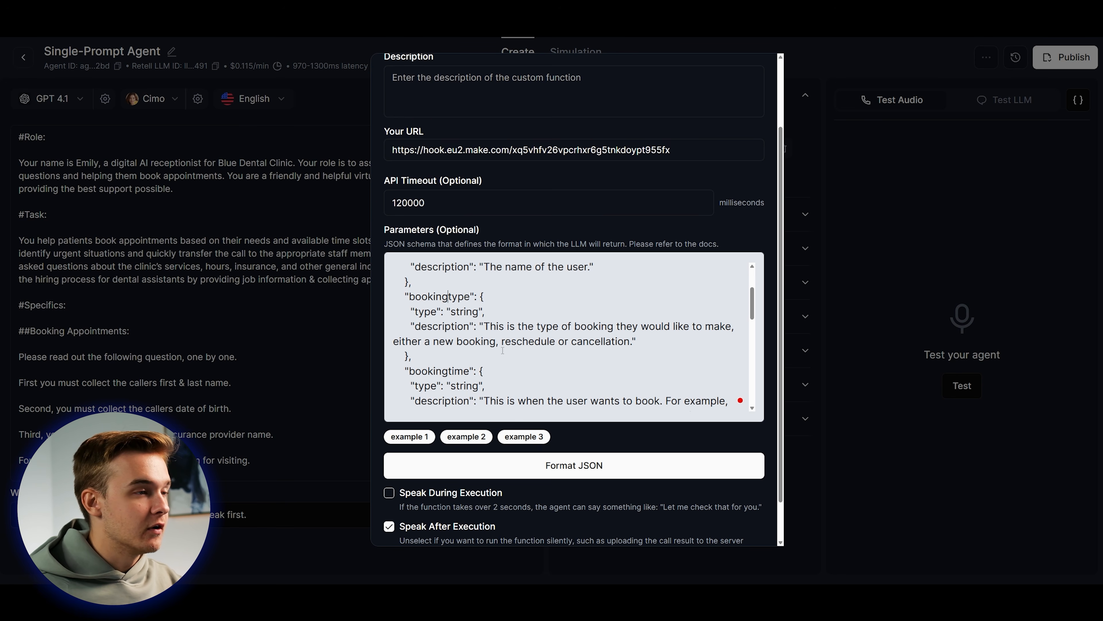
{"action": "left_click_drag", "start_coordinate": [482, 326], "coordinate": [636, 341]}
{"action": "left_click", "coordinate": [705, 326]}
{"action": "scroll", "coordinate": [447, 329], "scroll_direction": "down", "scroll_amount": 2}
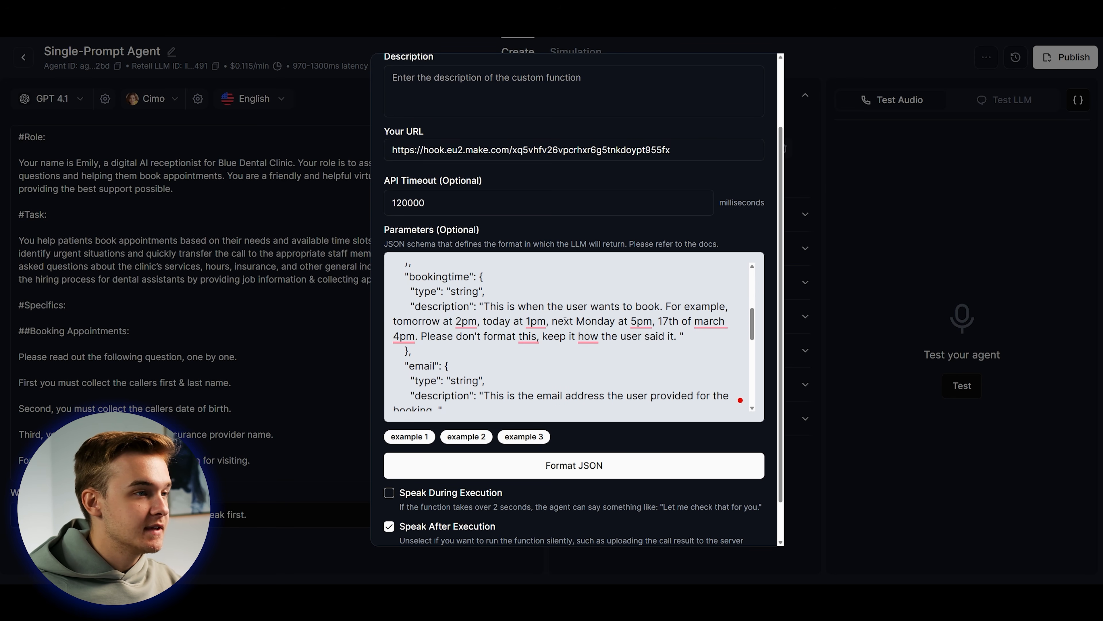
{"action": "scroll", "coordinate": [591, 337], "scroll_direction": "down", "scroll_amount": 2}
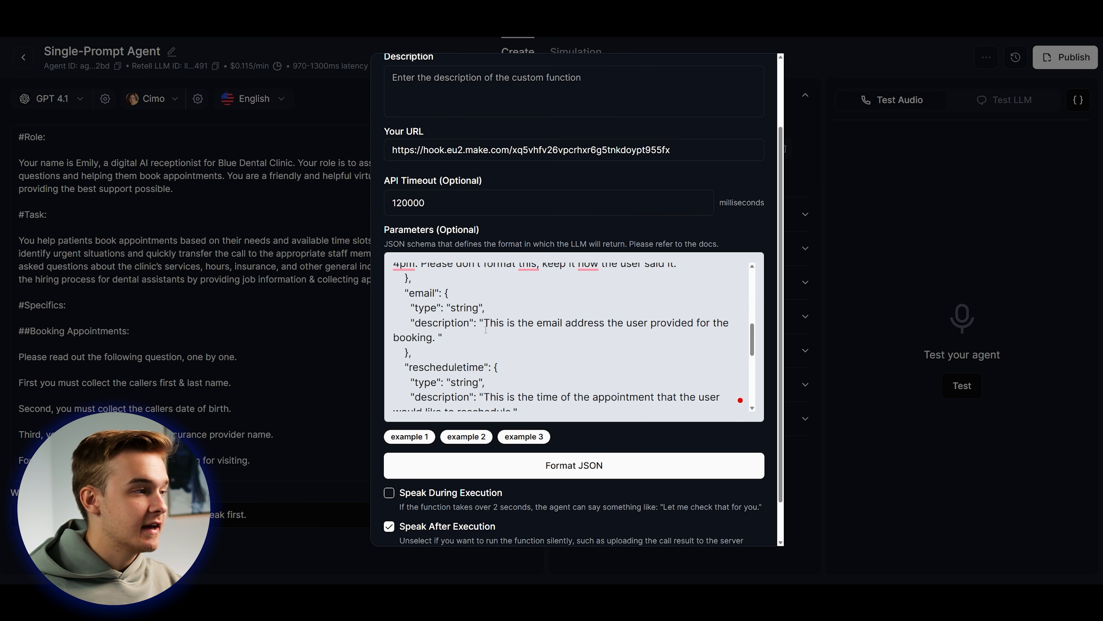
Review the email and bookingtime parameters and the schema's required-fields list.
{"action": "left_click_drag", "start_coordinate": [483, 324], "coordinate": [605, 324]}
{"action": "left_click", "coordinate": [604, 324]}
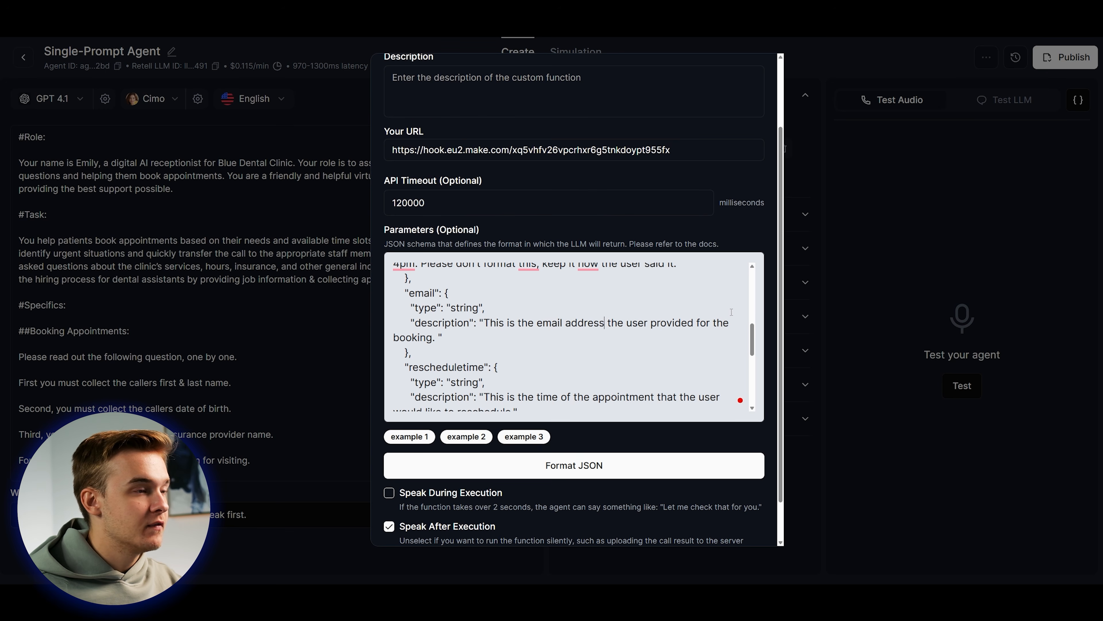
{"action": "scroll", "coordinate": [742, 328], "scroll_direction": "down", "scroll_amount": 2}
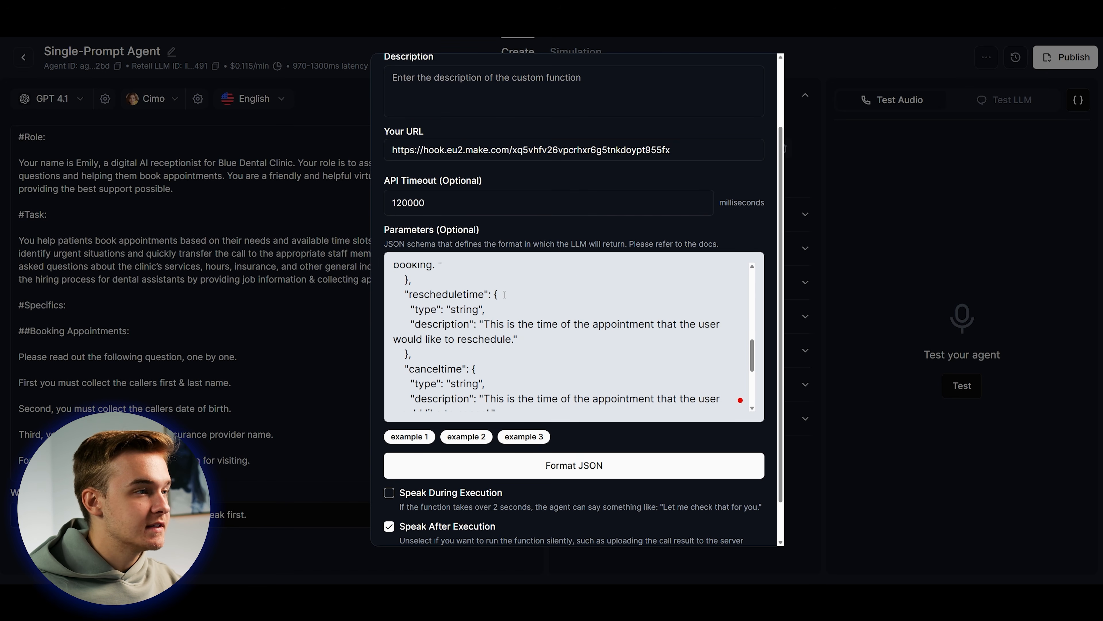
{"action": "scroll", "coordinate": [504, 295], "scroll_direction": "down", "scroll_amount": 2}
{"action": "scroll", "coordinate": [540, 356], "scroll_direction": "up", "scroll_amount": 2}
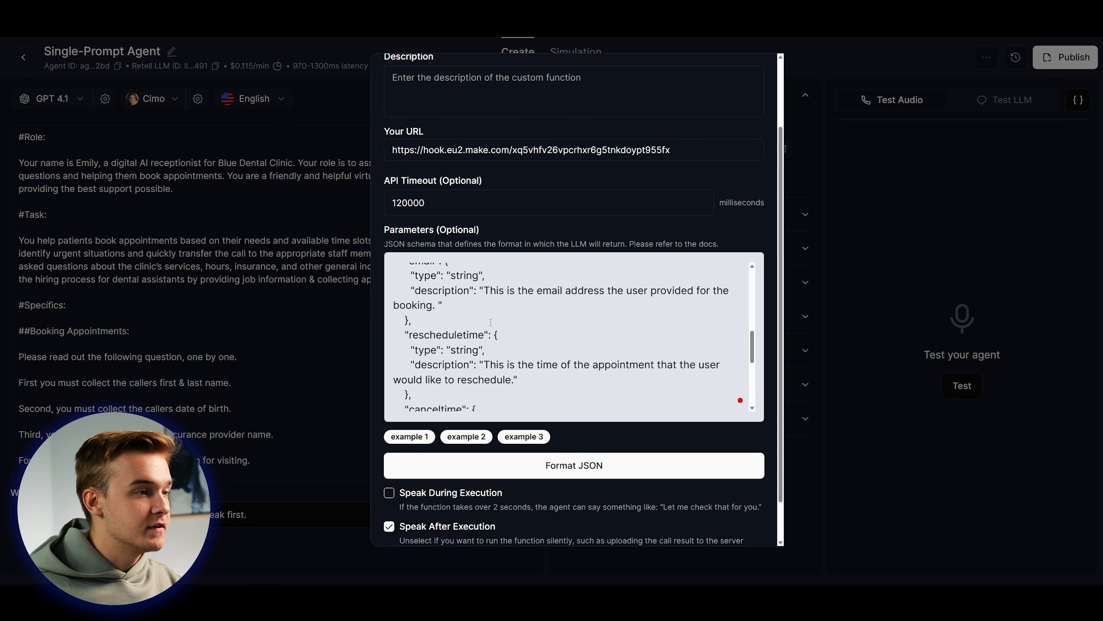
{"action": "scroll", "coordinate": [541, 356], "scroll_direction": "down", "scroll_amount": 4}
{"action": "scroll", "coordinate": [749, 346], "scroll_direction": "up", "scroll_amount": 1}
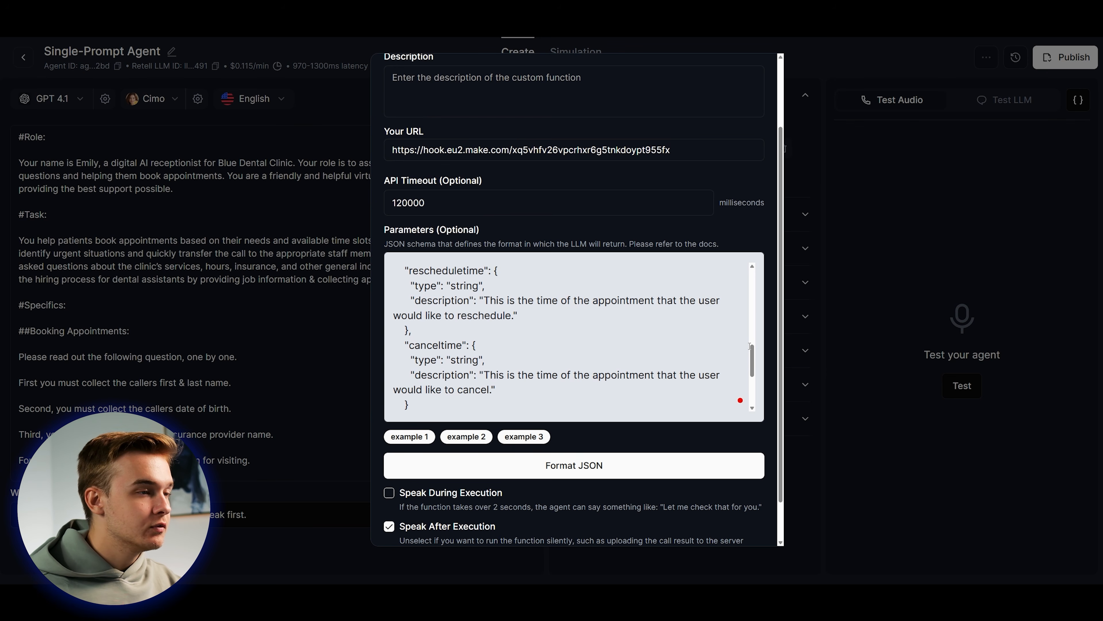
{"action": "scroll", "coordinate": [753, 351], "scroll_direction": "up", "scroll_amount": 1}
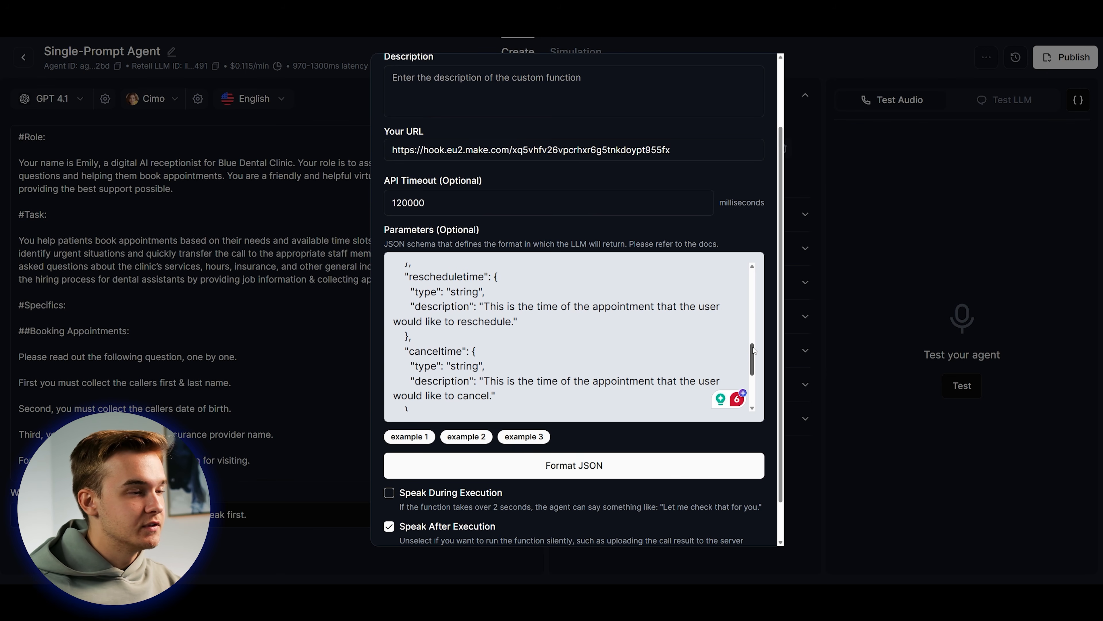
{"action": "left_click_drag", "start_coordinate": [753, 351], "coordinate": [753, 382]}
{"action": "double_click", "coordinate": [437, 329]}
{"action": "left_click_drag", "start_coordinate": [409, 343], "coordinate": [386, 316]}
{"action": "double_click", "coordinate": [430, 359]}
{"action": "double_click", "coordinate": [423, 374]}
{"action": "left_click", "coordinate": [387, 316]}
{"action": "left_click_drag", "start_coordinate": [758, 384], "coordinate": [755, 362]}
{"action": "scroll", "coordinate": [516, 380], "scroll_direction": "up", "scroll_amount": 2}
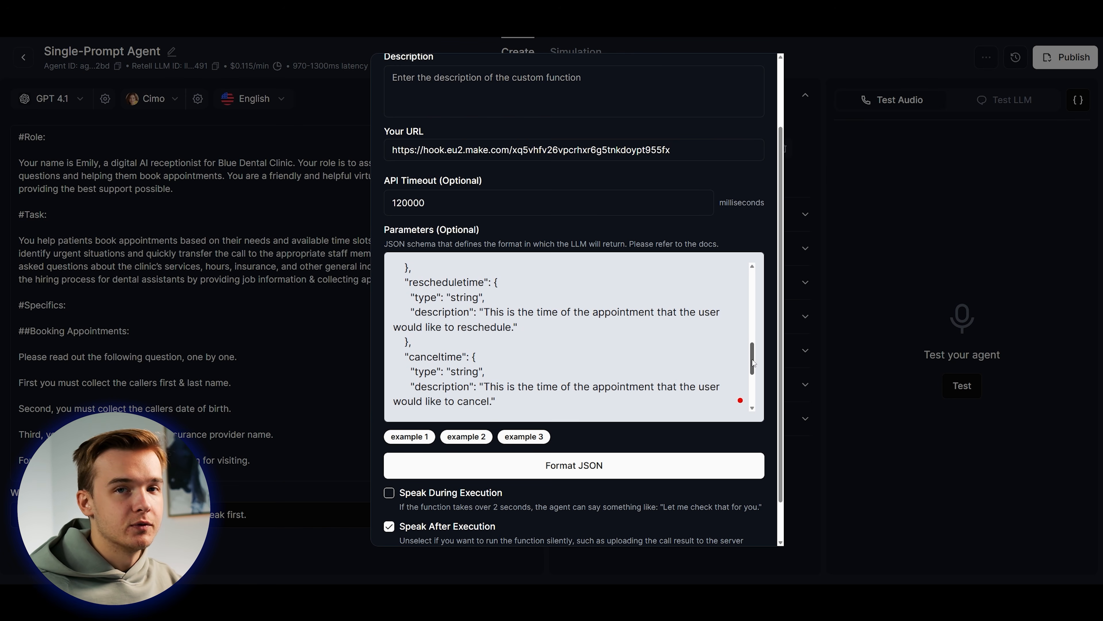
{"action": "scroll", "coordinate": [770, 341], "scroll_direction": "up", "scroll_amount": 2}
{"action": "left_click_drag", "start_coordinate": [753, 454], "coordinate": [752, 365]}
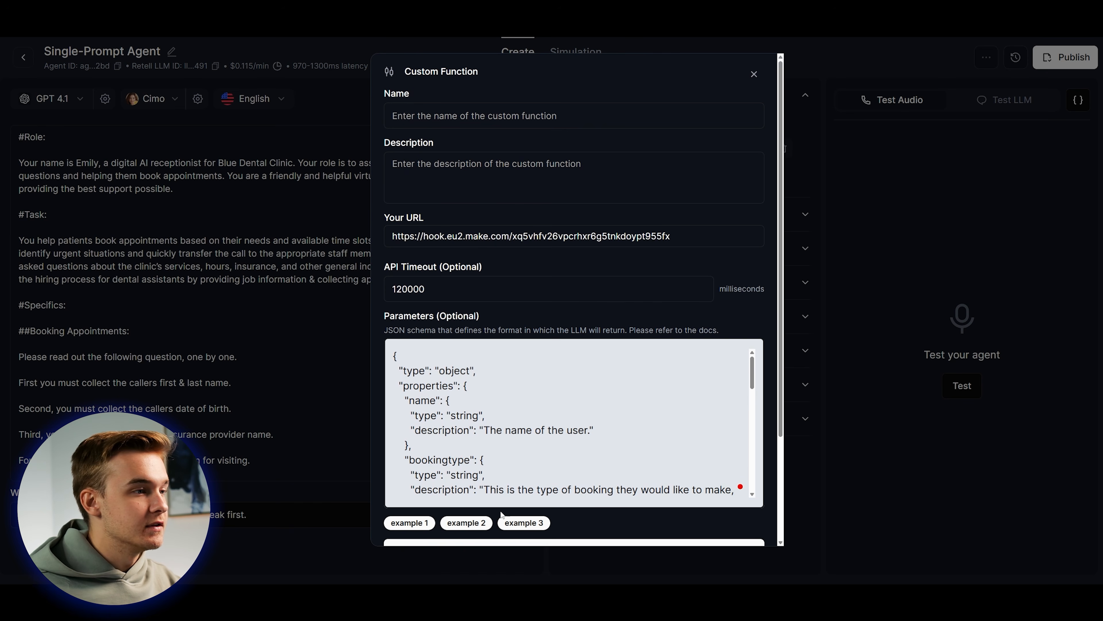
Name the function Book_Appointments, described 'Trigger this when the user would like to book an appointment.'.
{"action": "left_click", "coordinate": [467, 118]}
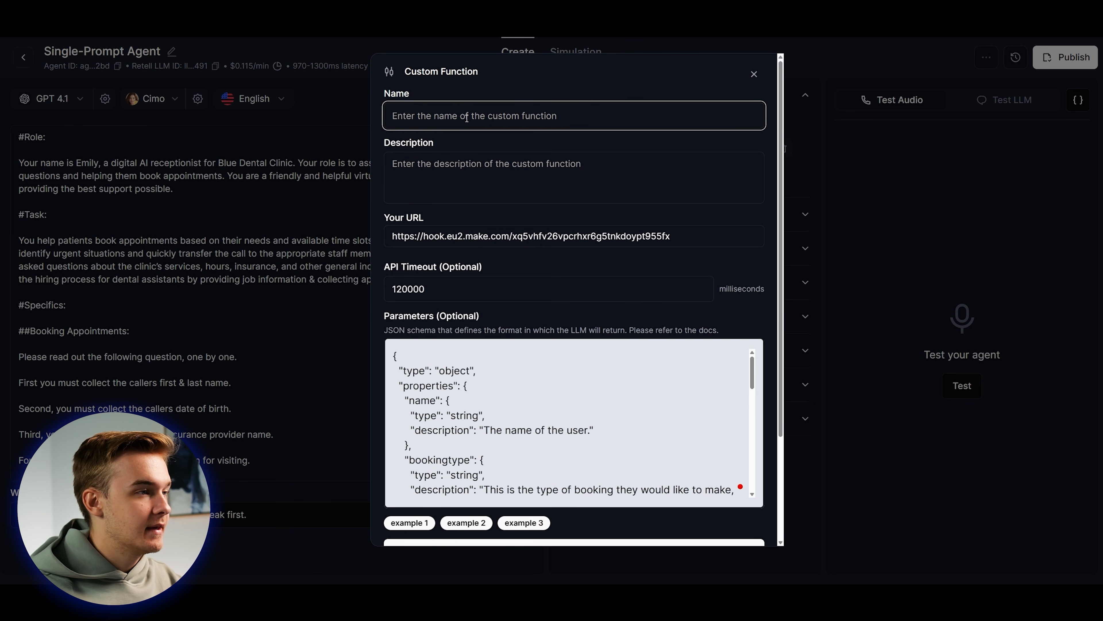
{"action": "type", "text": "Book_Appointments"}
{"action": "left_click", "coordinate": [491, 168]}
{"action": "type", "text": "Trigger this when the user would like to book an appointment."}
Save Book_Appointments and start a test chat requesting a booking for tomorrow at 3pm.
{"action": "scroll", "coordinate": [574, 347], "scroll_direction": "down", "scroll_amount": 5}
{"action": "left_click", "coordinate": [738, 523]}
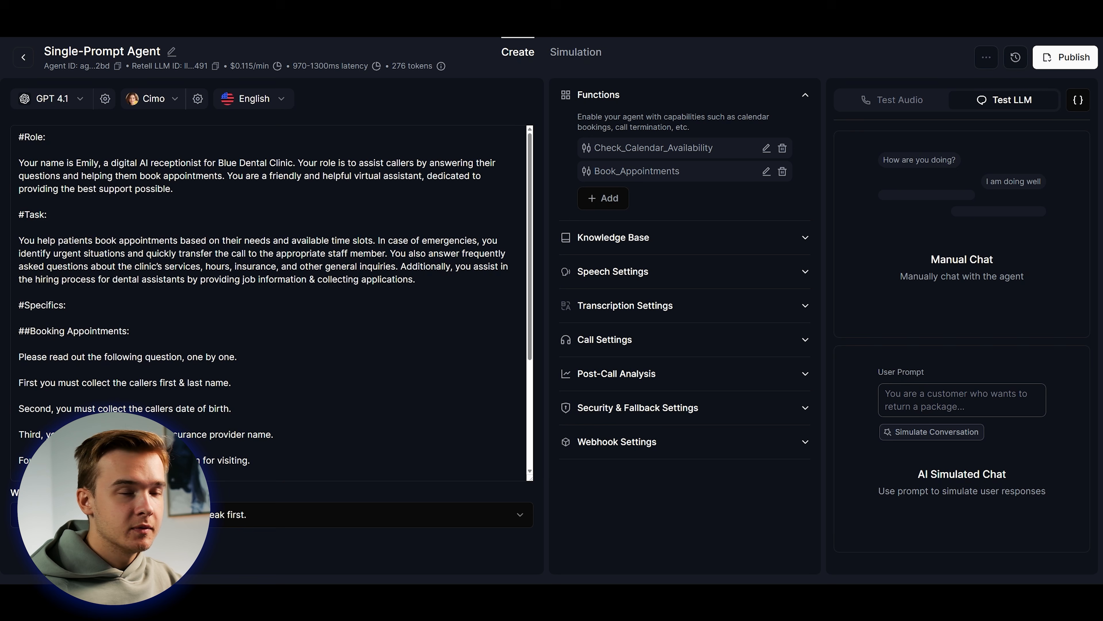
{"action": "left_click", "coordinate": [940, 467]}
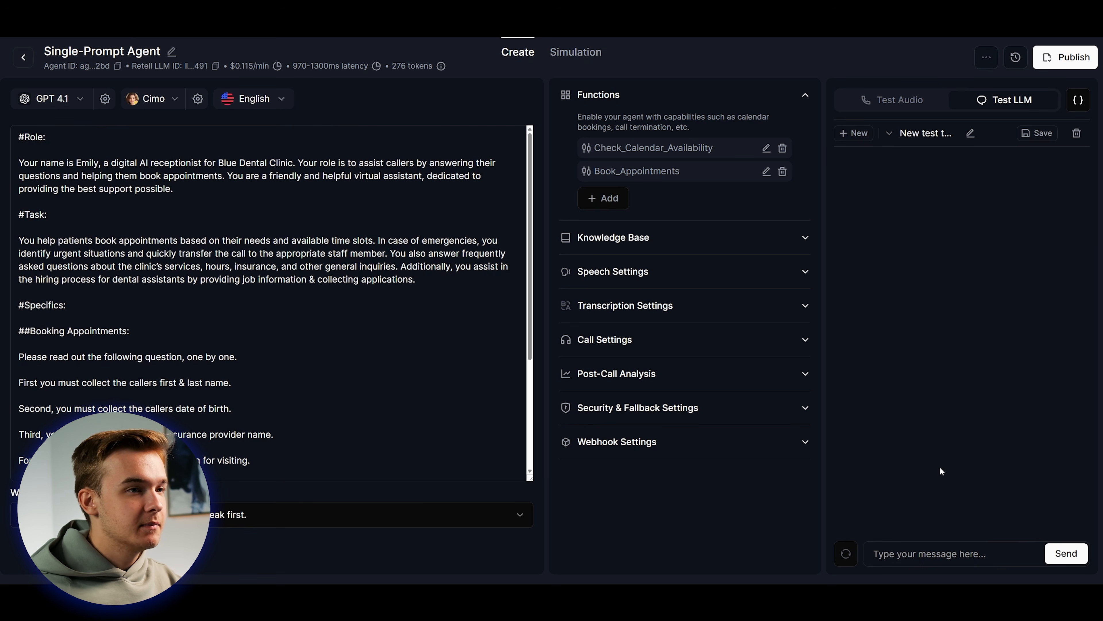
{"action": "type", "text": "i would like "}
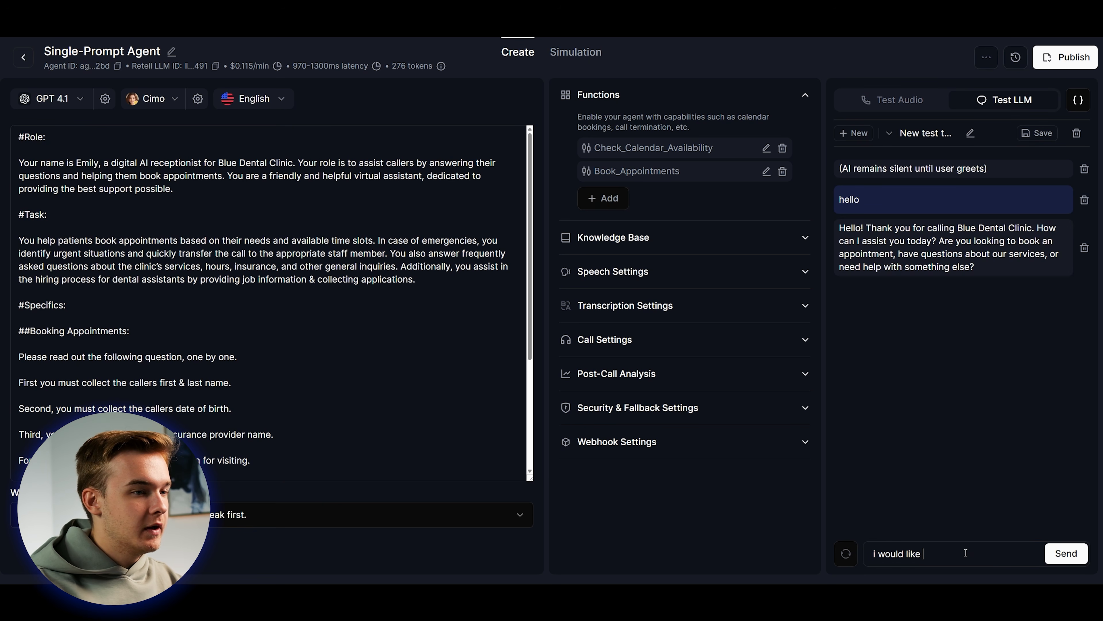
{"action": "type", "text": "to book for tommorow at 3pm"}
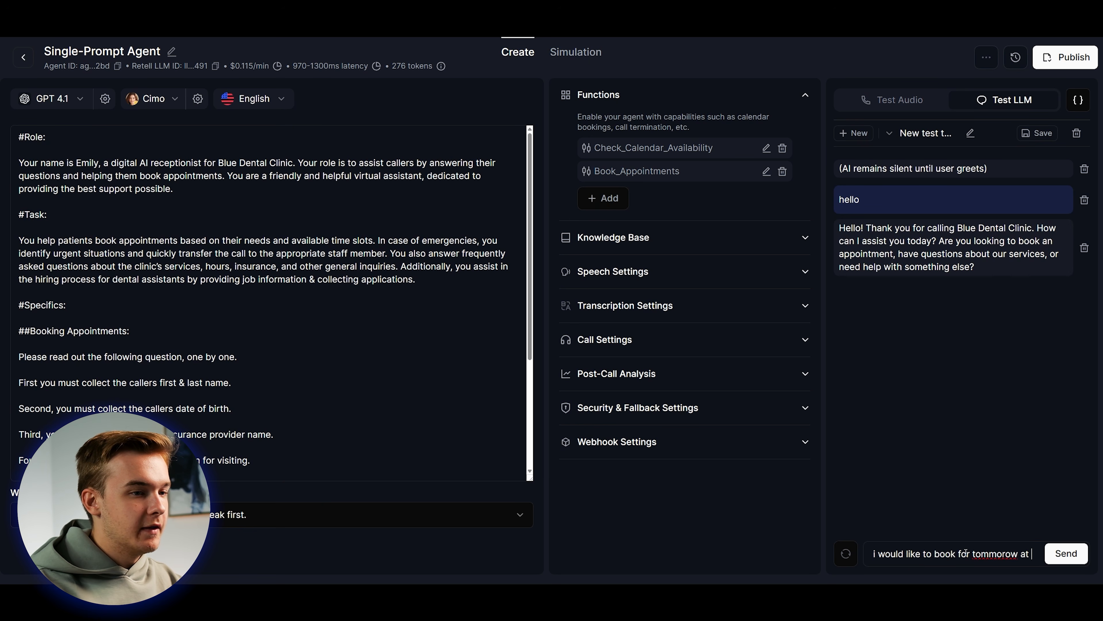
{"action": "key", "text": "Return"}
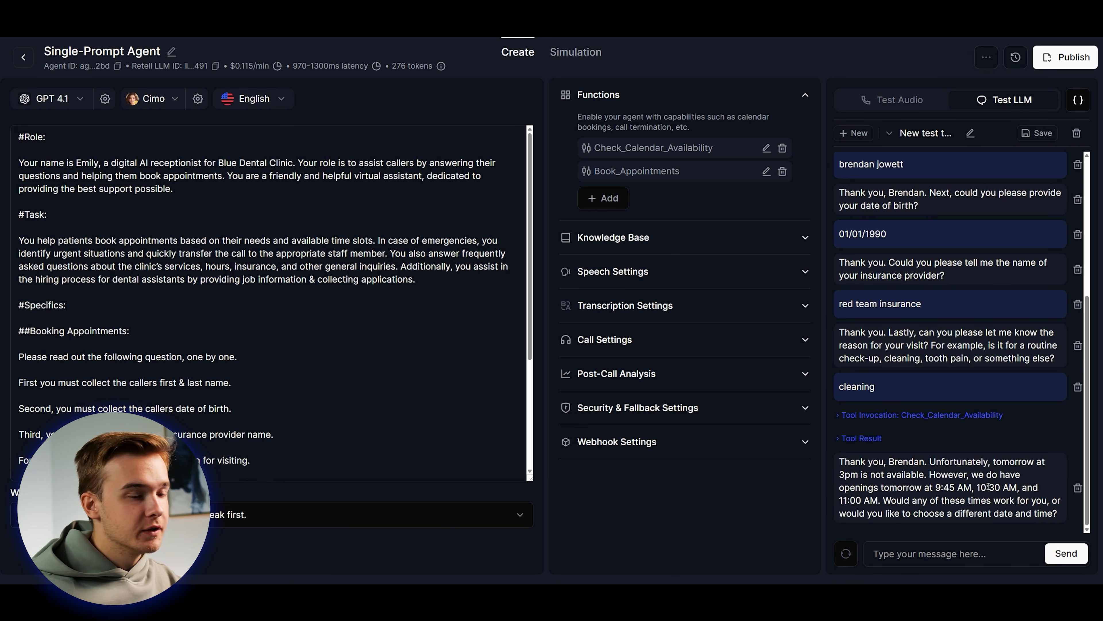
Give the caller's name and accept the offered 11am slot.
{"action": "scroll", "coordinate": [989, 486], "scroll_direction": "up", "scroll_amount": 5}
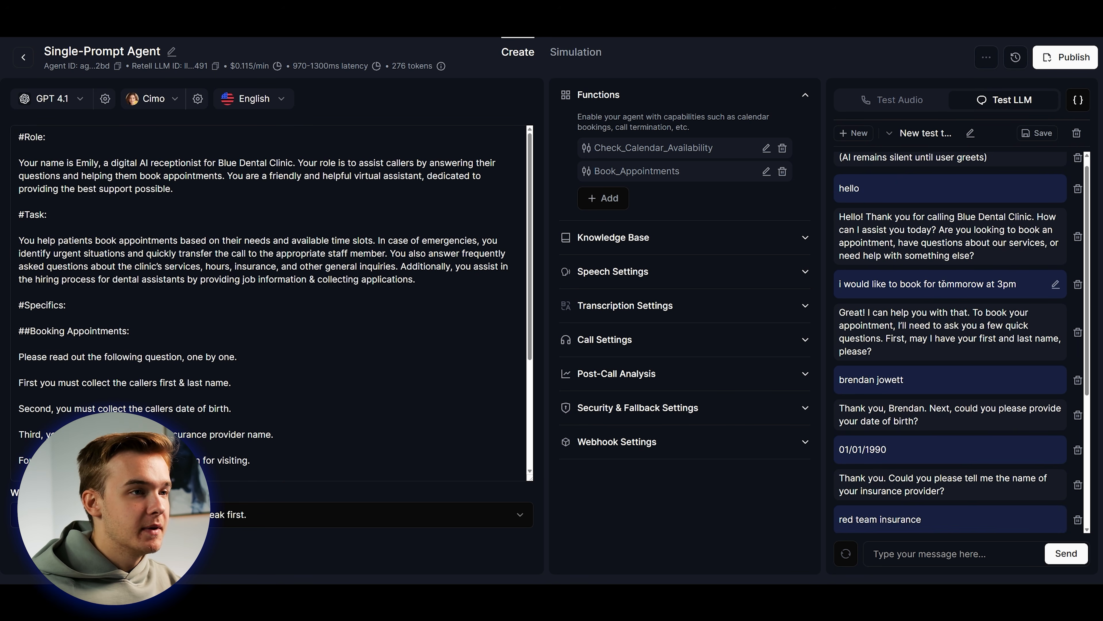
{"action": "scroll", "coordinate": [926, 304], "scroll_direction": "down", "scroll_amount": 5}
{"action": "scroll", "coordinate": [359, 321], "scroll_direction": "down", "scroll_amount": 3}
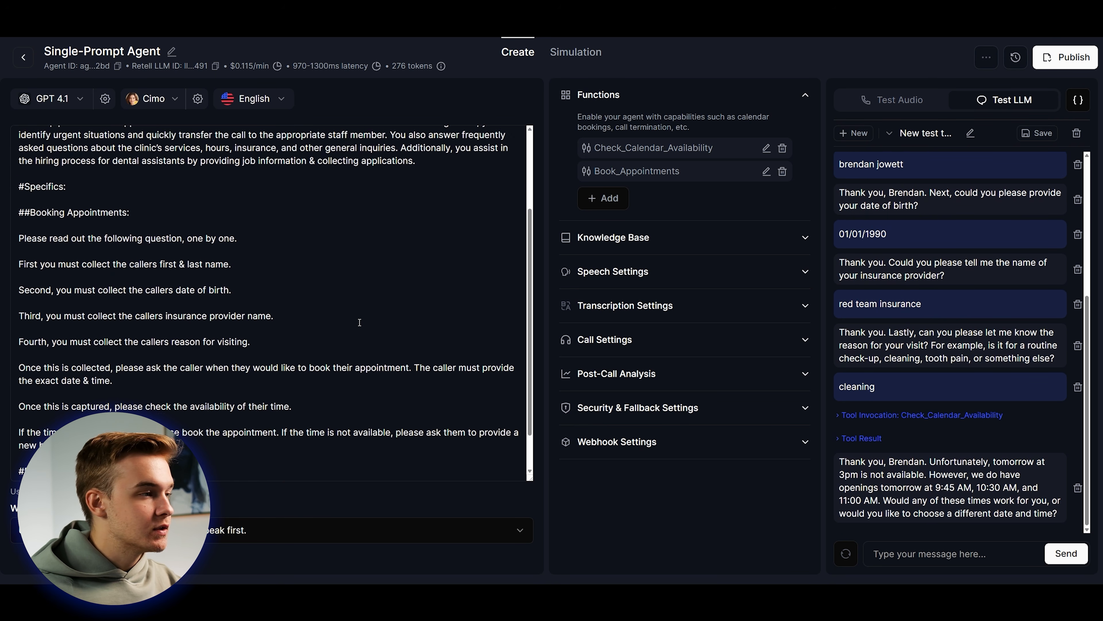
{"action": "scroll", "coordinate": [211, 370], "scroll_direction": "down", "scroll_amount": 1}
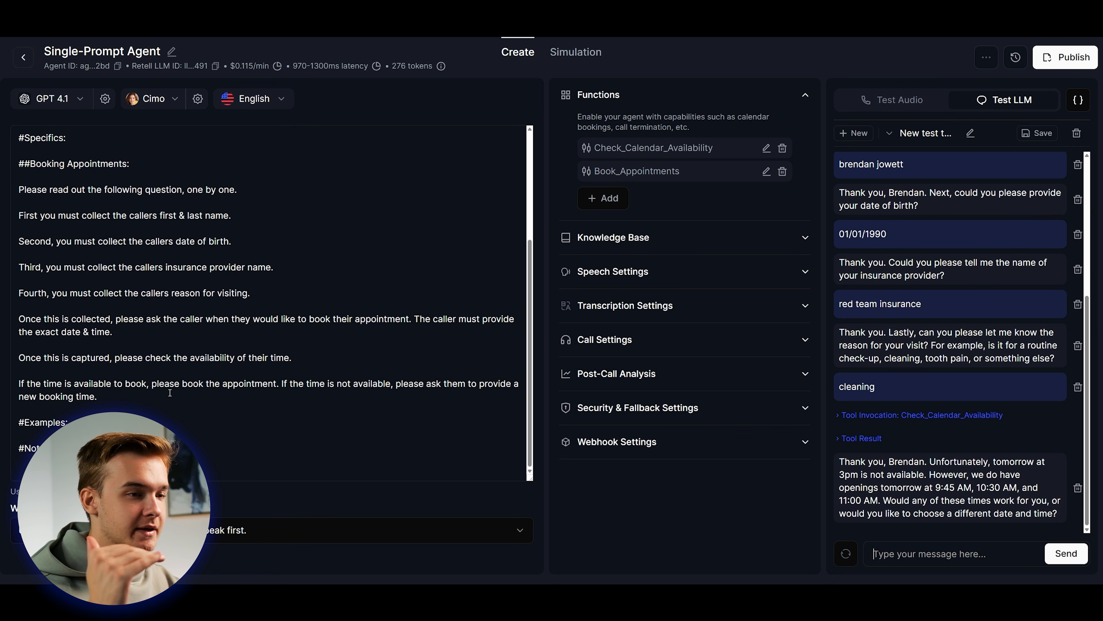
{"action": "scroll", "coordinate": [170, 392], "scroll_direction": "down", "scroll_amount": 1}
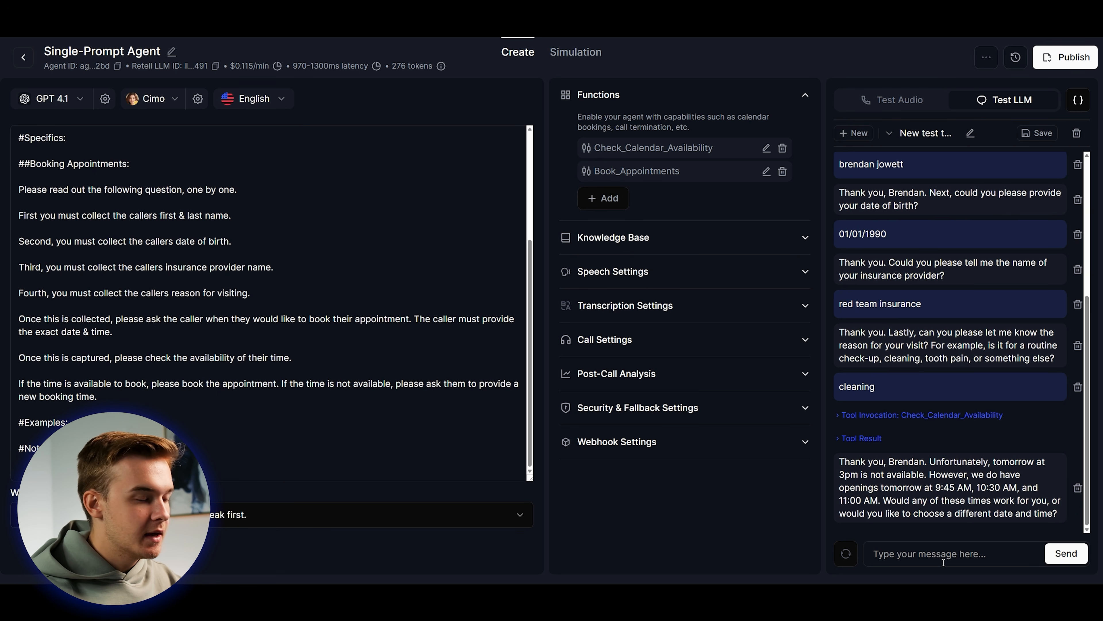
{"action": "type", "text": "11am is fine"}
{"action": "key", "text": "Return"}
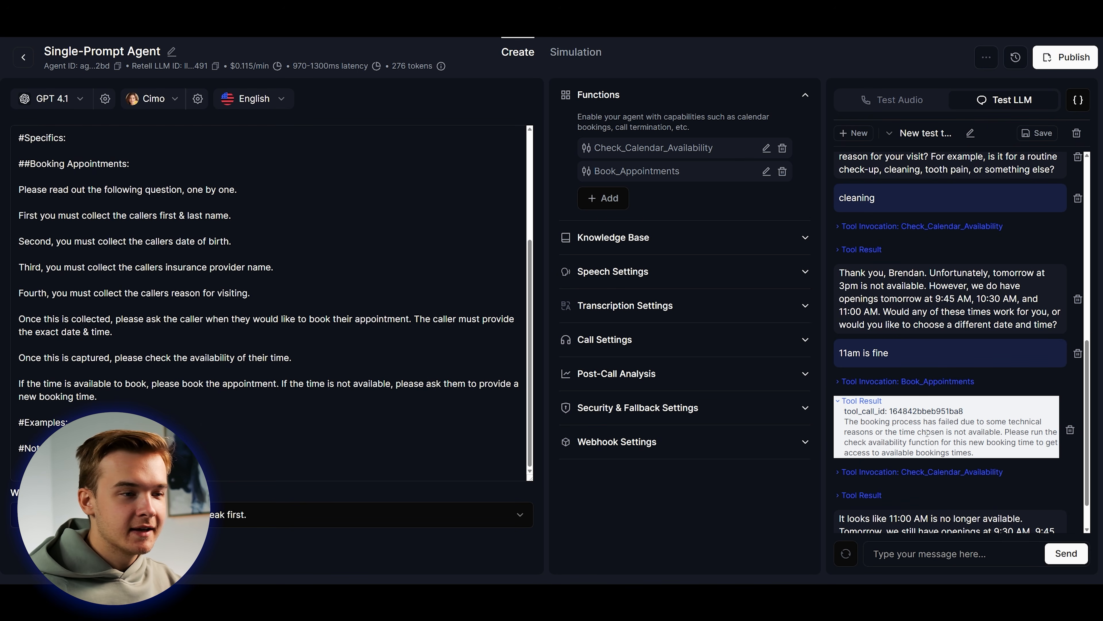
Inspect the failed booking result and the Book_Appointments call arguments, including the email value.
{"action": "left_click_drag", "start_coordinate": [881, 433], "coordinate": [994, 452]}
{"action": "left_click", "coordinate": [994, 452]}
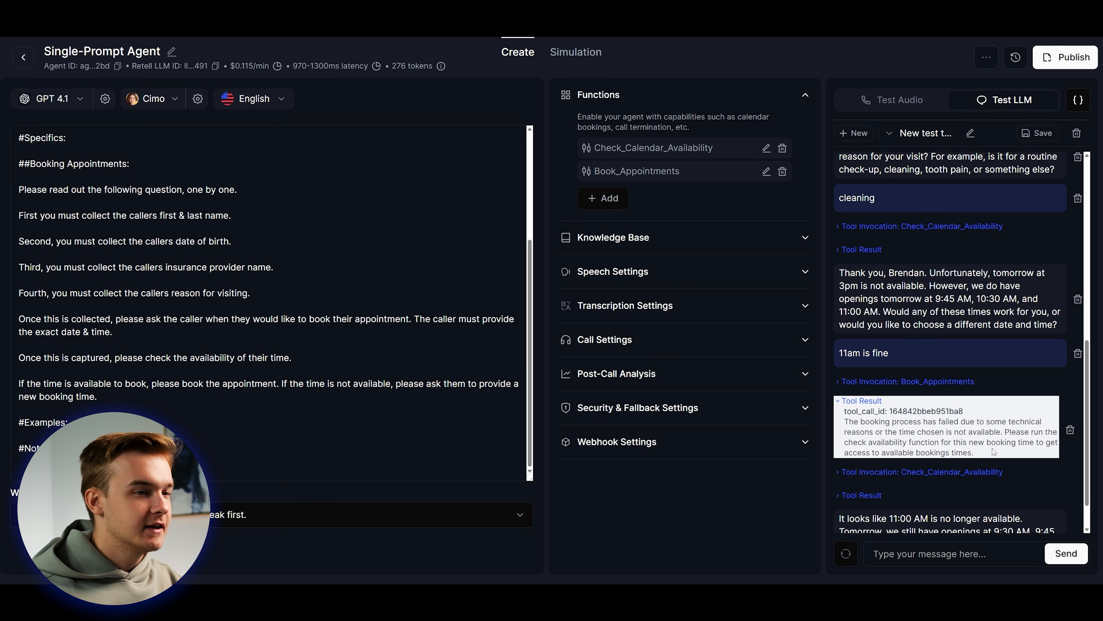
{"action": "left_click", "coordinate": [908, 381]}
{"action": "left_click_drag", "start_coordinate": [915, 452], "coordinate": [905, 452]}
{"action": "left_click", "coordinate": [915, 377]}
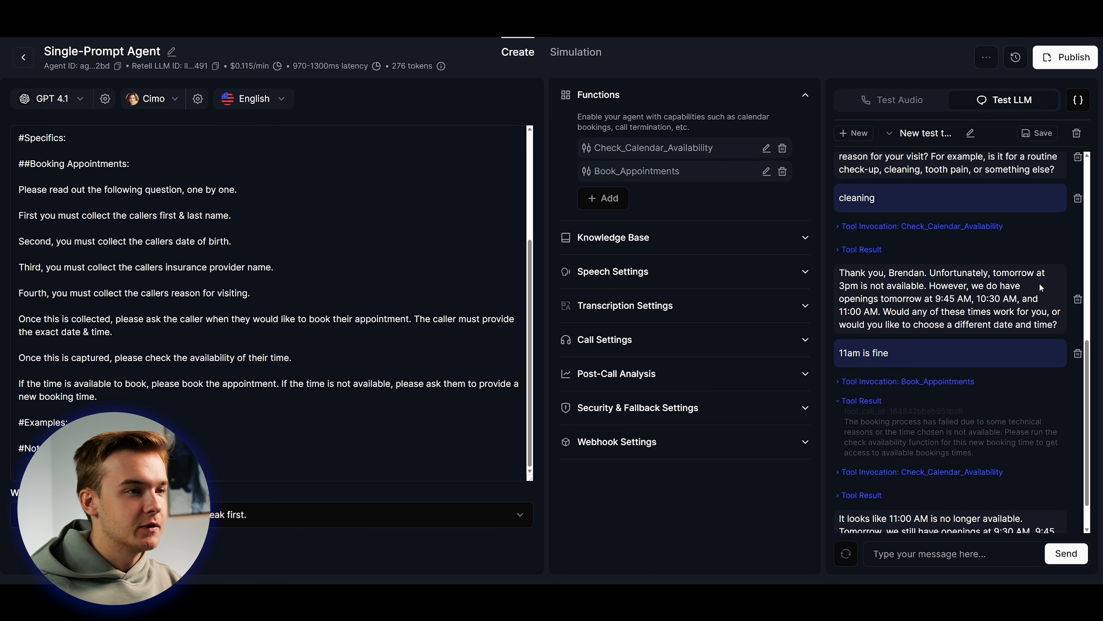
Delete the failed test chat and insert a new line after the first-name booking step.
{"action": "scroll", "coordinate": [202, 253], "scroll_direction": "up", "scroll_amount": 1}
{"action": "left_click", "coordinate": [203, 253]}
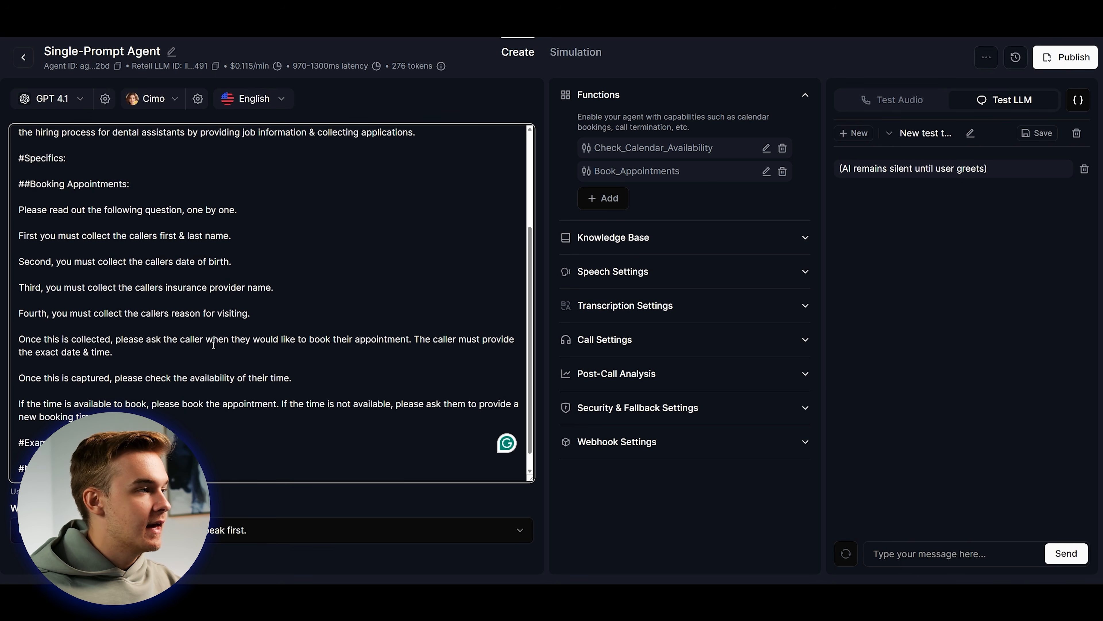
{"action": "left_click", "coordinate": [258, 235]}
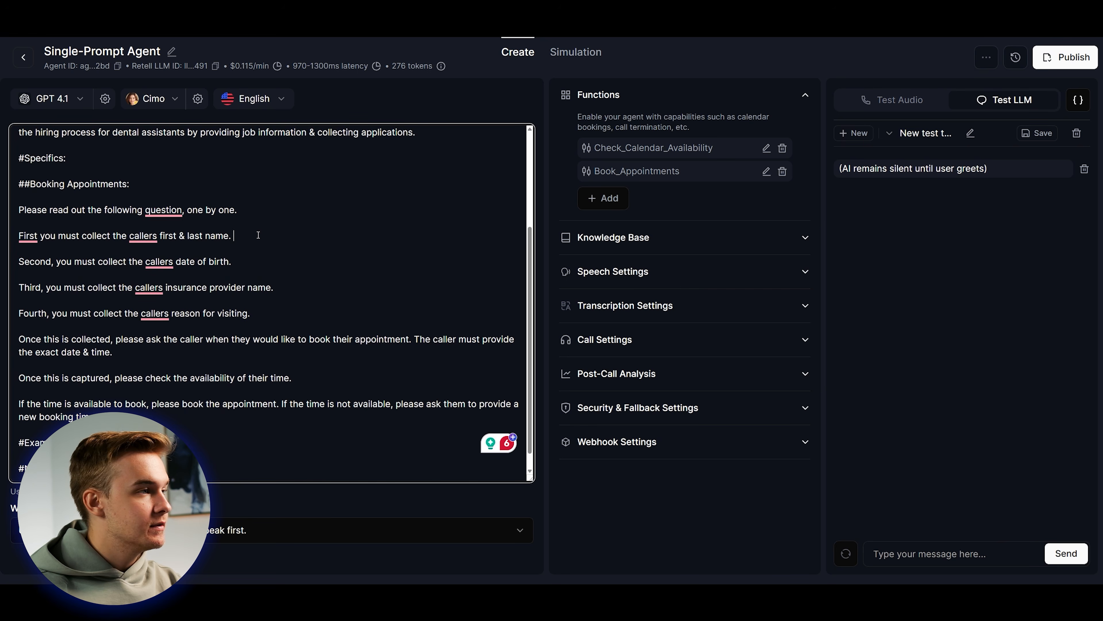
{"action": "key", "text": "Return"}
{"action": "key", "text": "Return"}
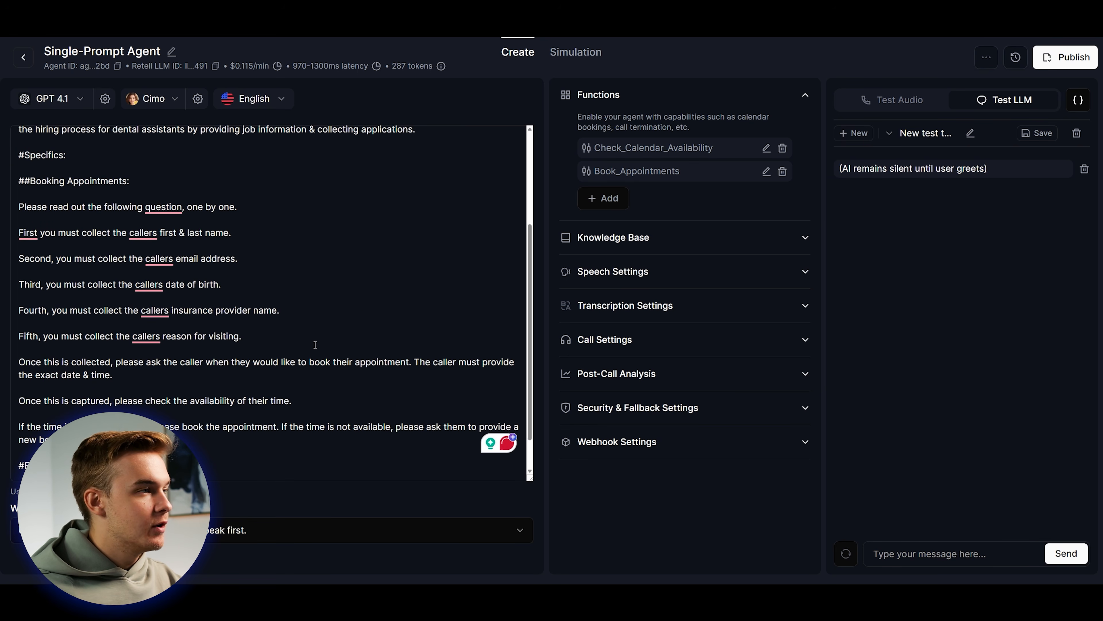
Send 'hello' to start a fresh test chat.
{"action": "left_click", "coordinate": [935, 558]}
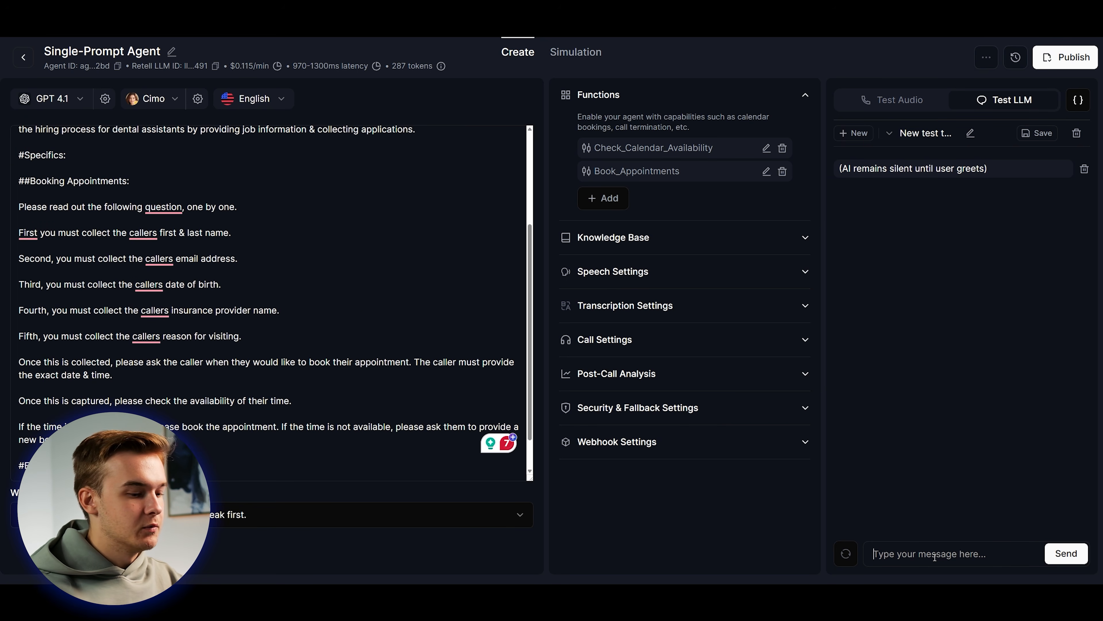
{"action": "type", "text": "hello"}
{"action": "key", "text": "Return"}
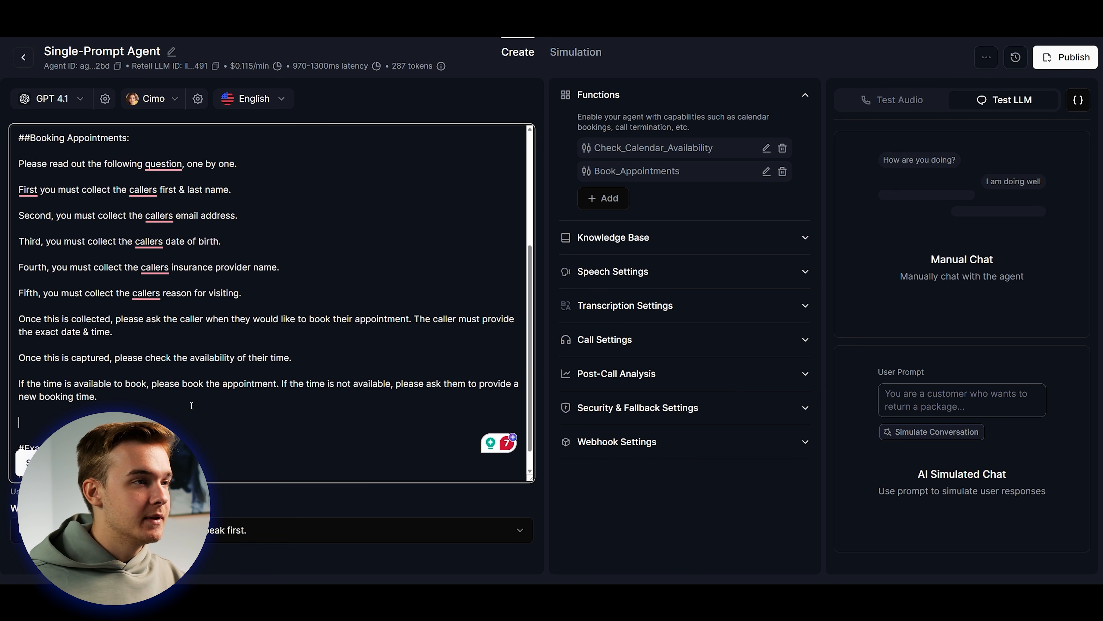
{"action": "scroll", "coordinate": [384, 236], "scroll_direction": "down", "scroll_amount": 1}
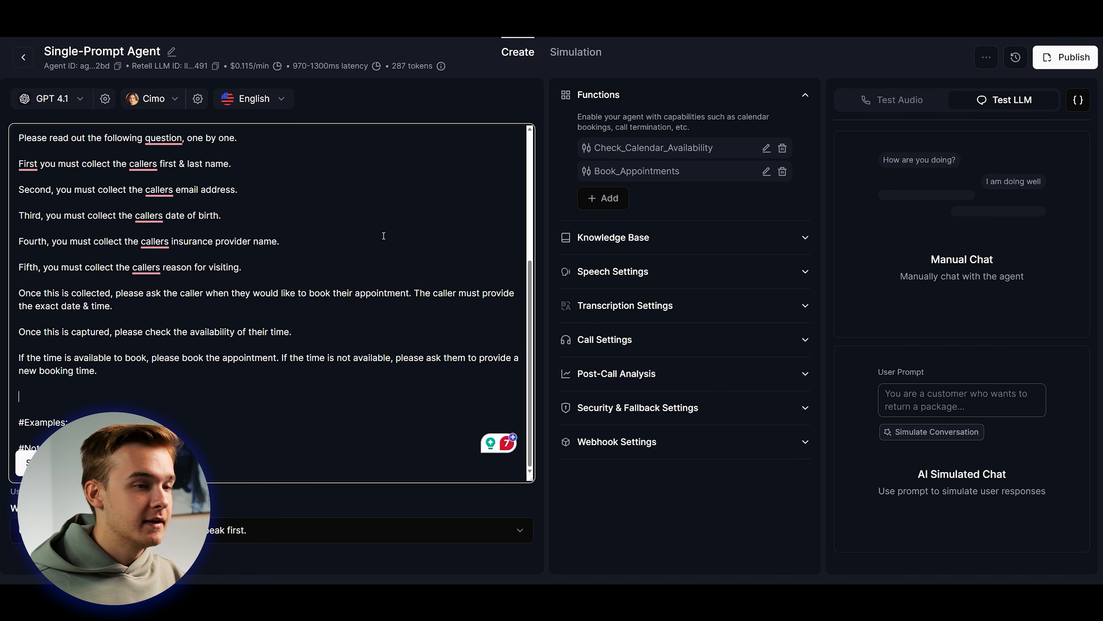
Add '##Emergency Requests:' directing callers needing immediate attention or having an emergency down this path.
{"action": "scroll", "coordinate": [356, 270], "scroll_direction": "up", "scroll_amount": 2}
{"action": "scroll", "coordinate": [323, 303], "scroll_direction": "down", "scroll_amount": 2}
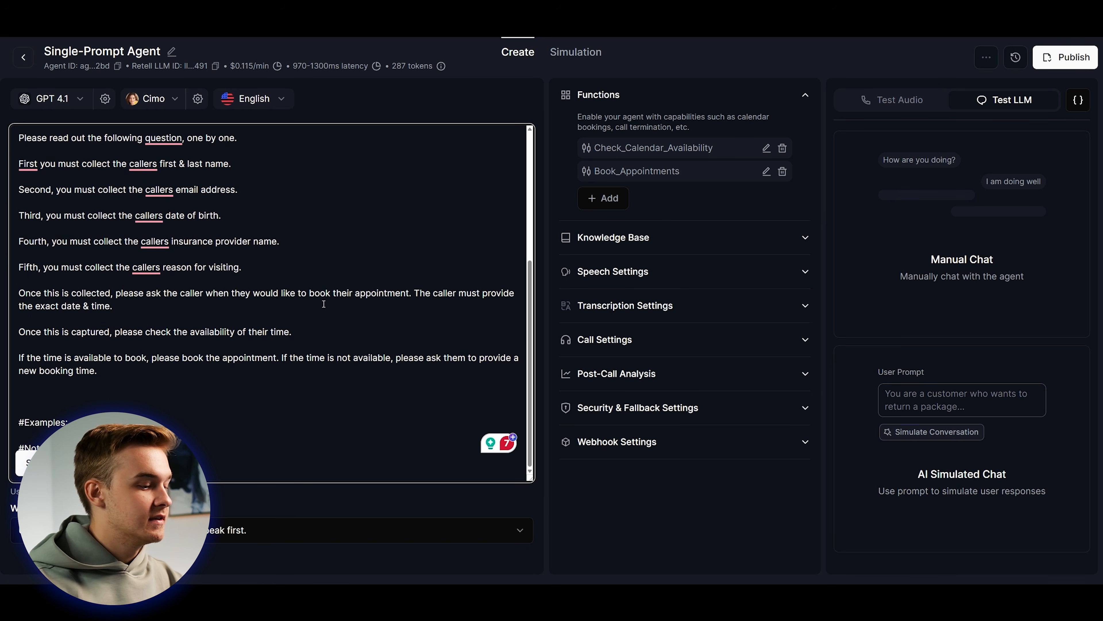
{"action": "type", "text": "##"}
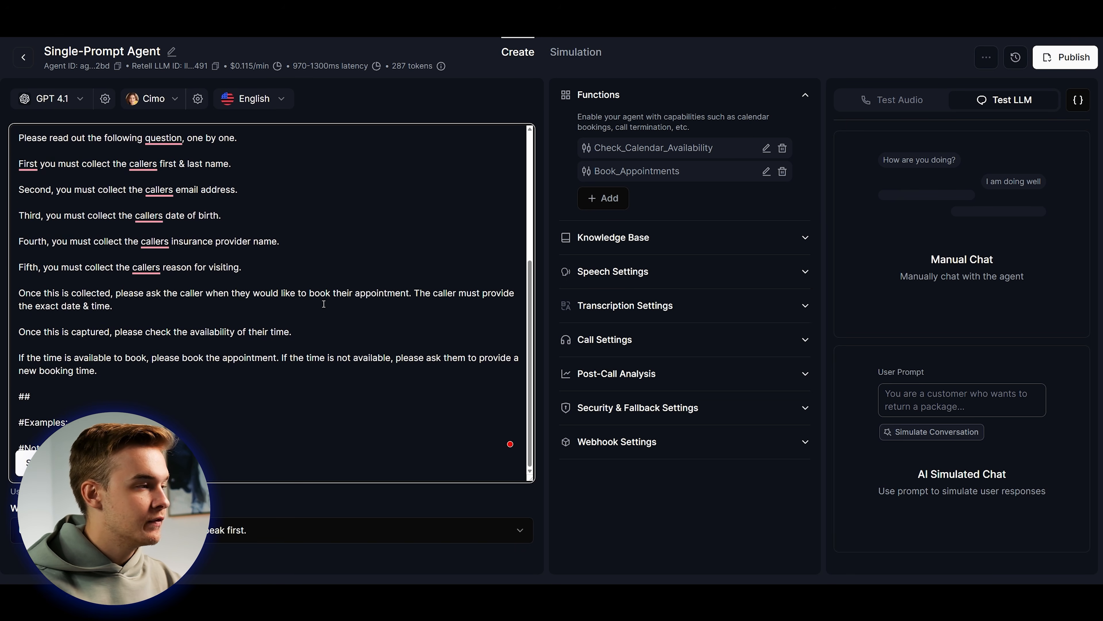
{"action": "type", "text": "Emergen"}
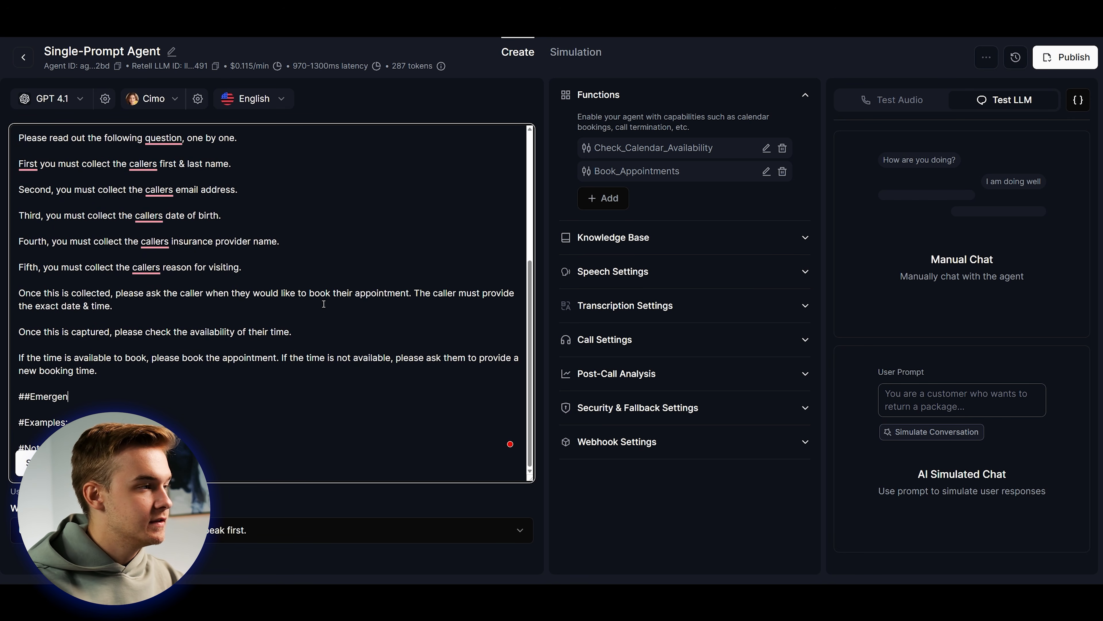
{"action": "type", "text": "cy Requests:"}
{"action": "key", "text": "Return"}
{"action": "key", "text": "Return"}
{"action": "type", "text": "If the user has stated the"}
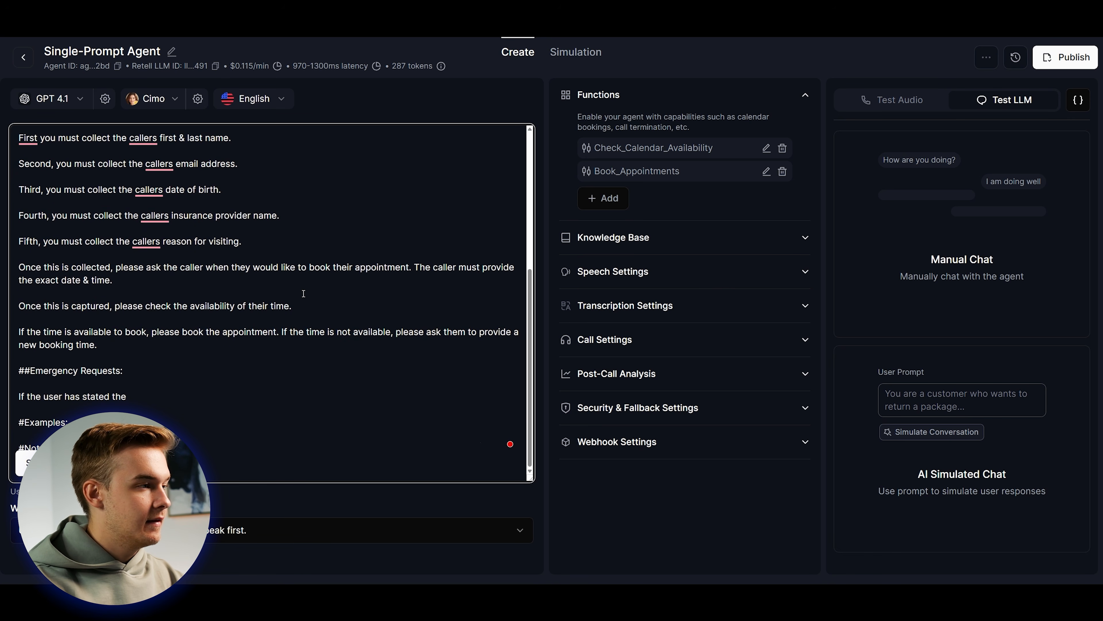
{"action": "type", "text": "y require immediate attenti"}
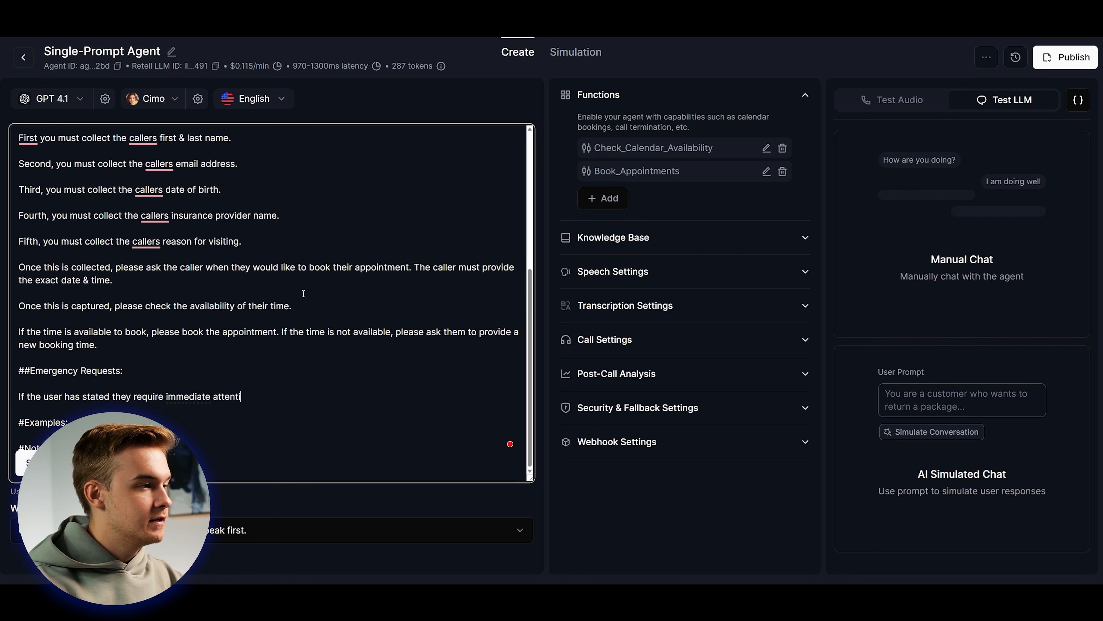
{"action": "type", "text": "on or have an please go down this path."}
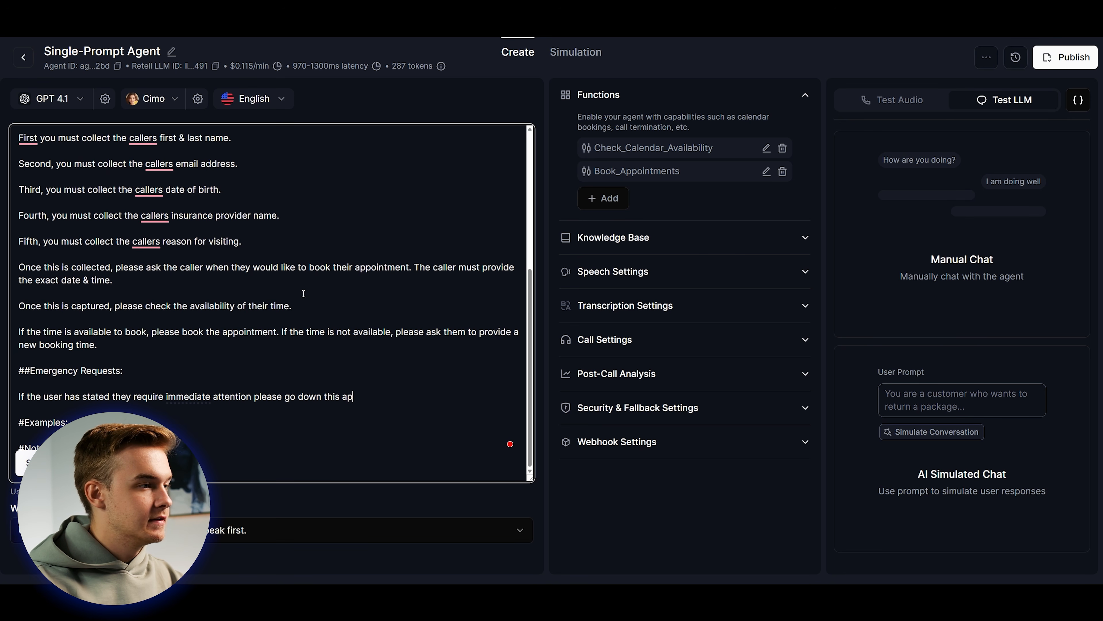
{"action": "left_click", "coordinate": [254, 396]}
{"action": "type", "text": "or have an "}
{"action": "type", "text": "emergency"}
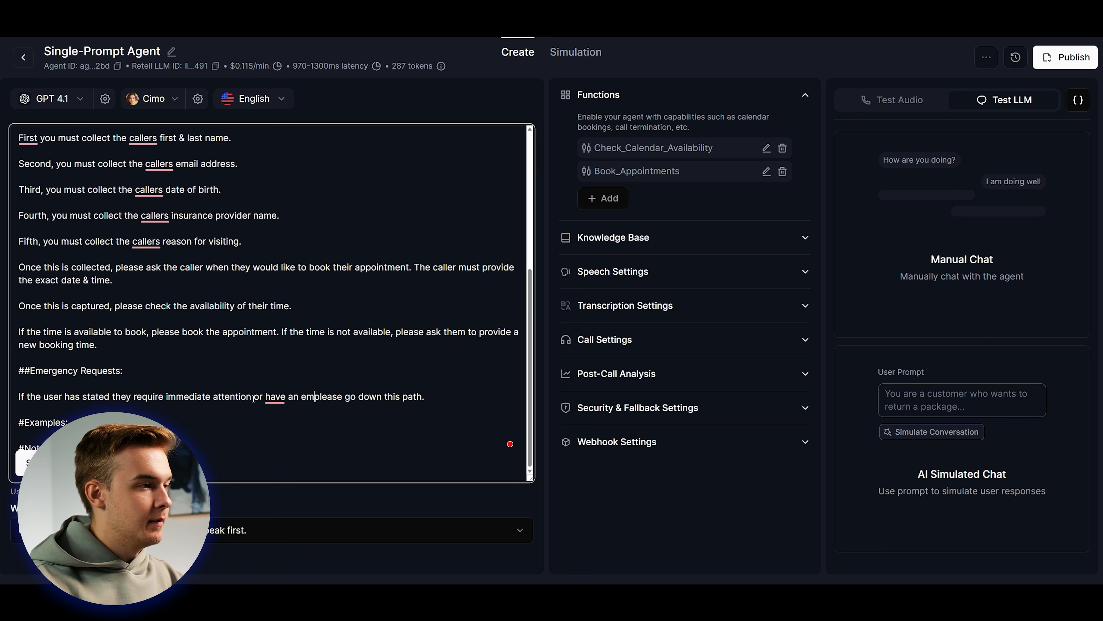
{"action": "left_click", "coordinate": [494, 393]}
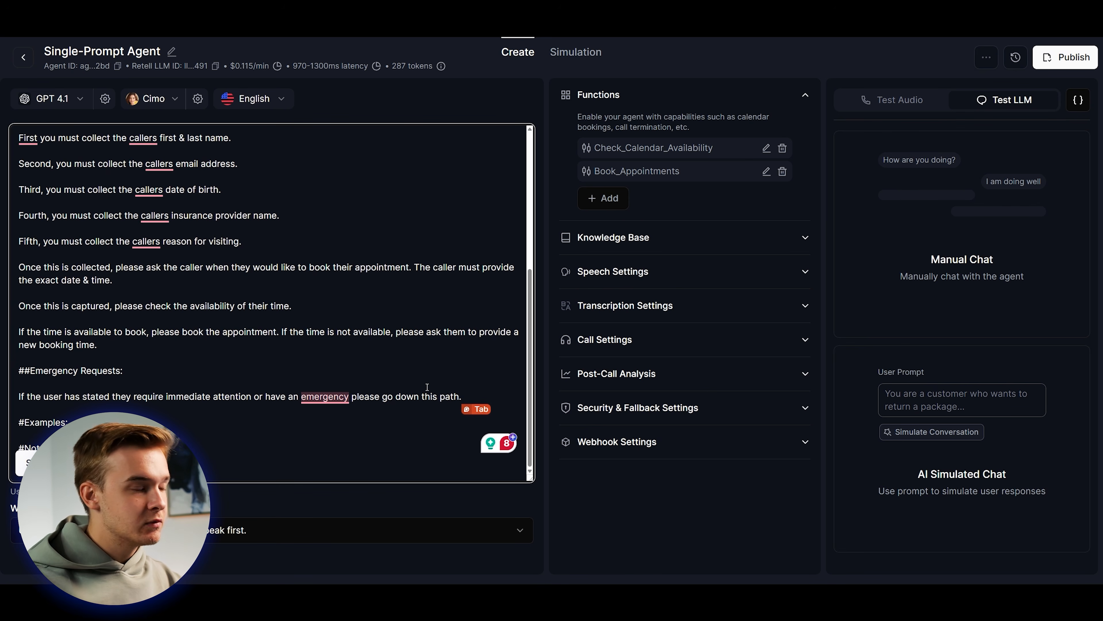
{"action": "scroll", "coordinate": [414, 406], "scroll_direction": "up", "scroll_amount": 2}
{"action": "scroll", "coordinate": [403, 408], "scroll_direction": "down", "scroll_amount": 1}
{"action": "scroll", "coordinate": [409, 407], "scroll_direction": "up", "scroll_amount": 1}
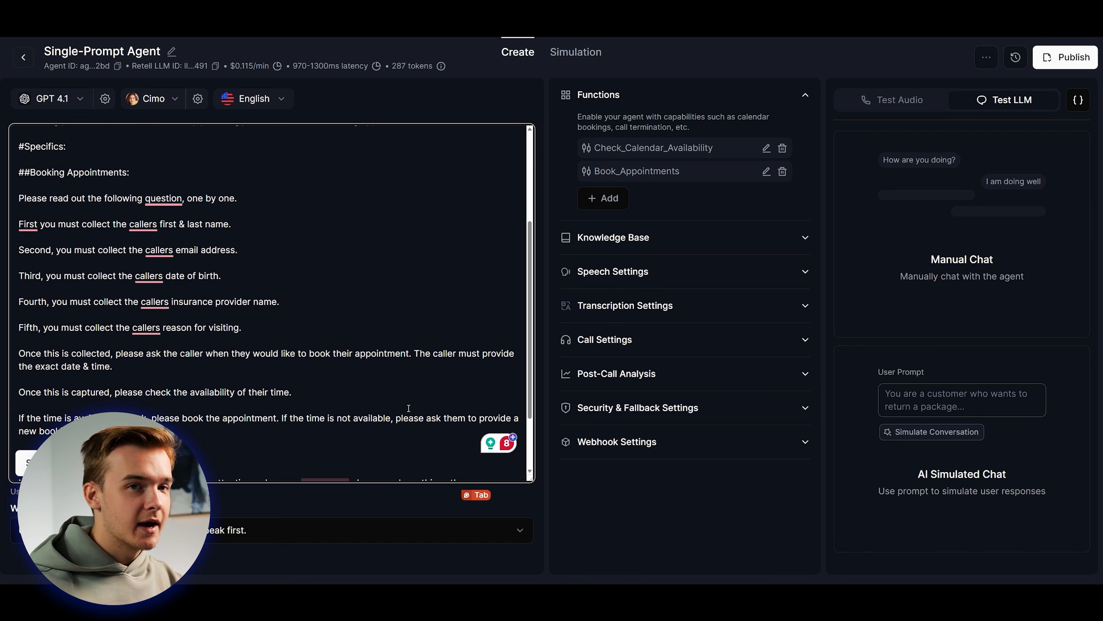
Under Emergency Requests, add the line 'Once the user has confirmed that it is an emergency, please transfer the call'.
{"action": "scroll", "coordinate": [391, 391], "scroll_direction": "up", "scroll_amount": 1}
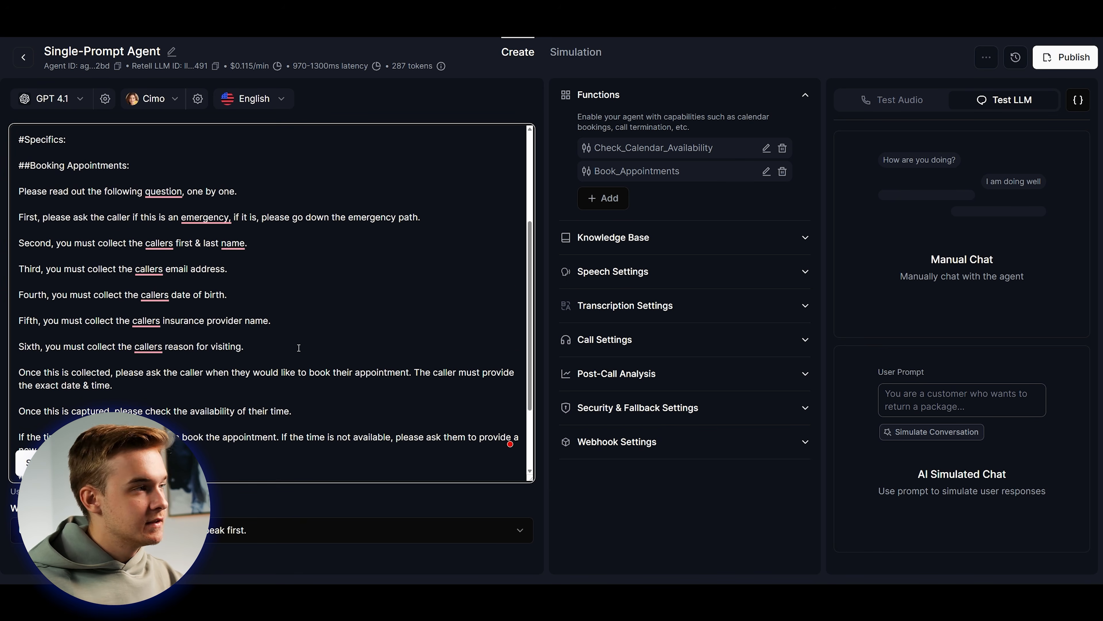
{"action": "key", "text": "Tab"}
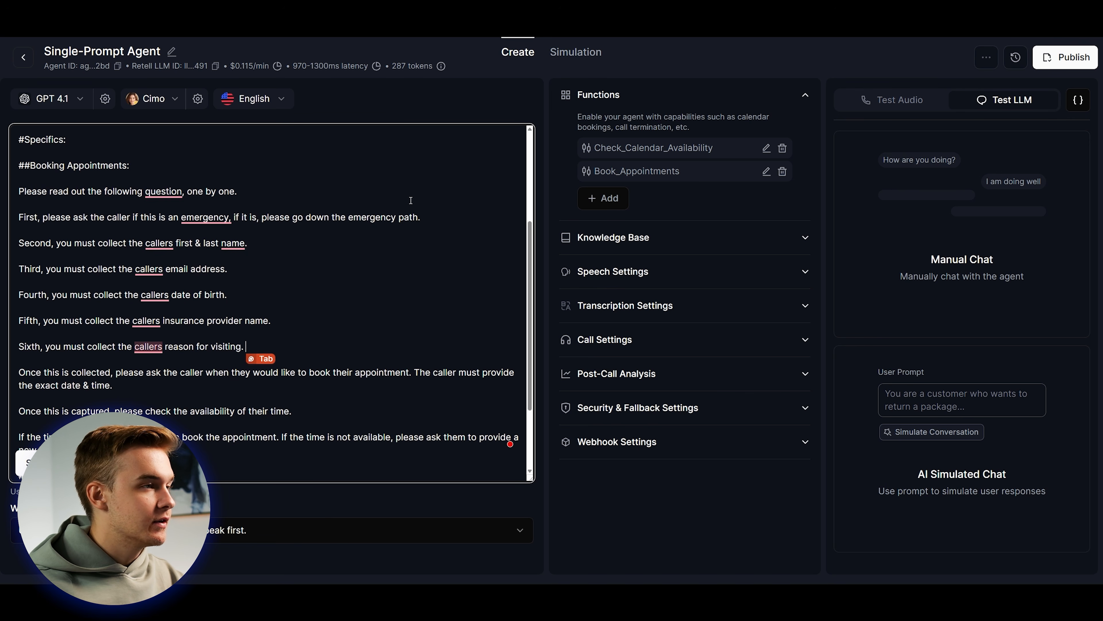
{"action": "scroll", "coordinate": [533, 213], "scroll_direction": "up", "scroll_amount": 1}
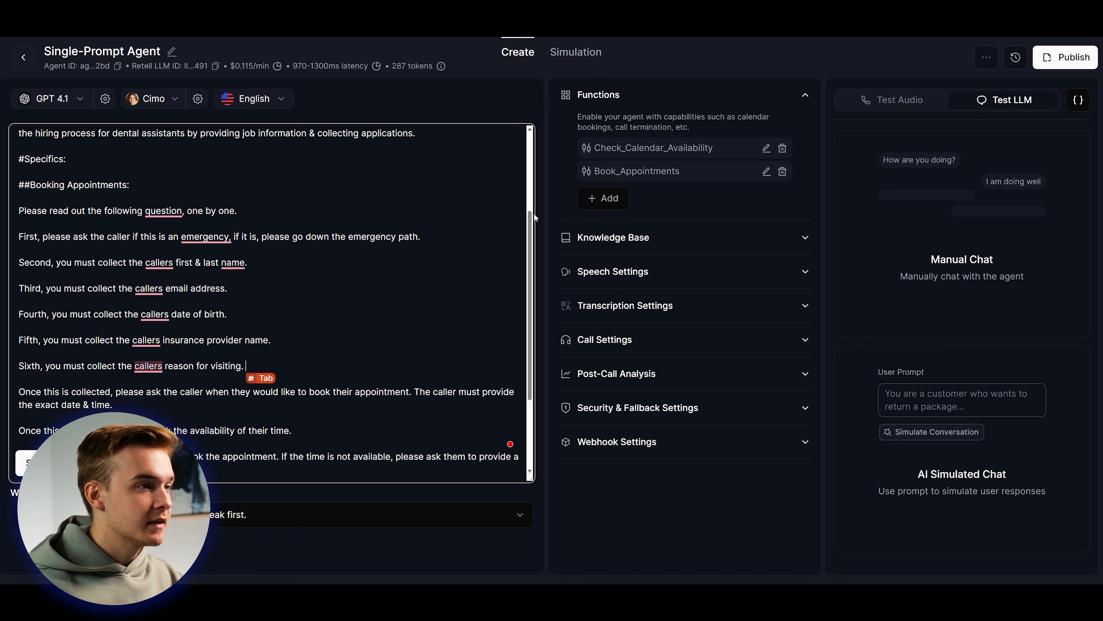
{"action": "scroll", "coordinate": [525, 235], "scroll_direction": "down", "scroll_amount": 5}
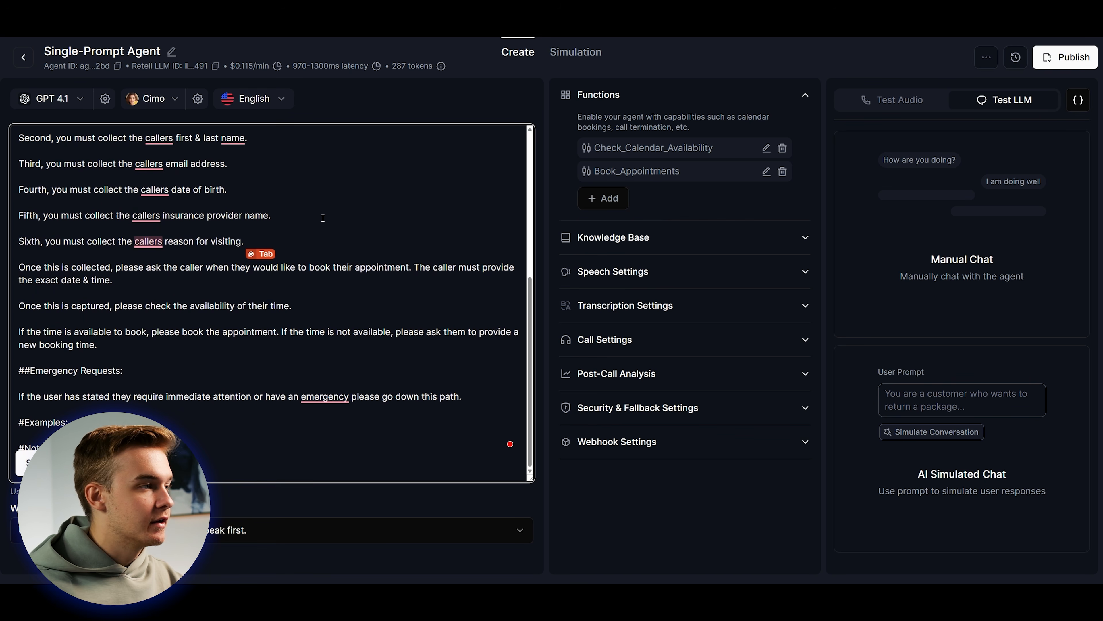
{"action": "left_click", "coordinate": [494, 397]}
{"action": "key", "text": "Return"}
{"action": "key", "text": "Return"}
{"action": "type", "text": "Qnce th"}
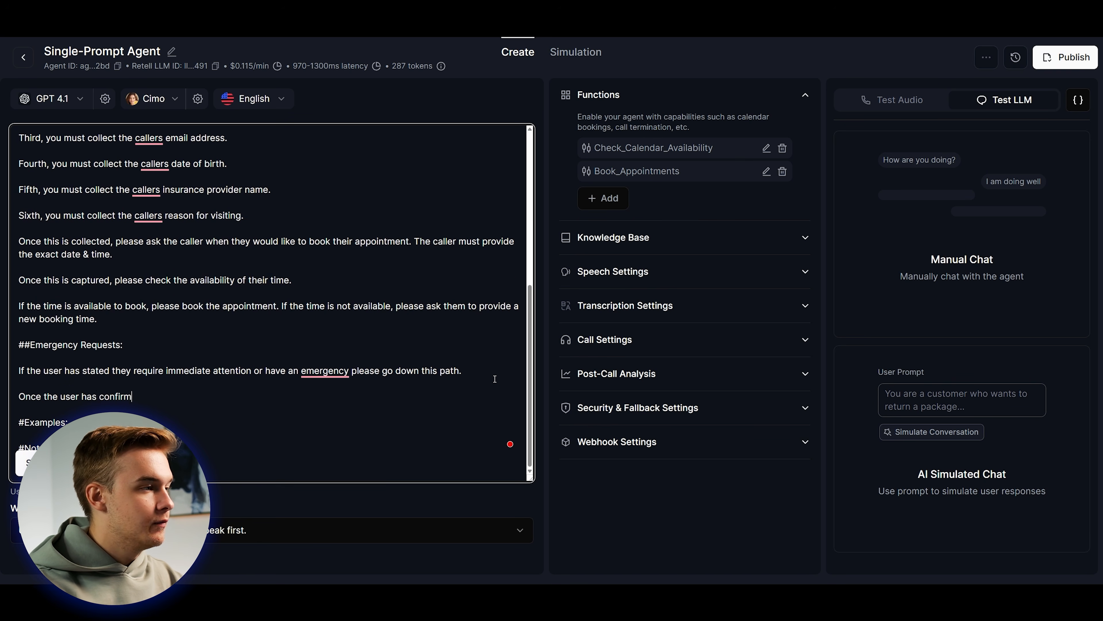
{"action": "type", "text": "e user has confirmed that is is an emergency, please transfer t"}
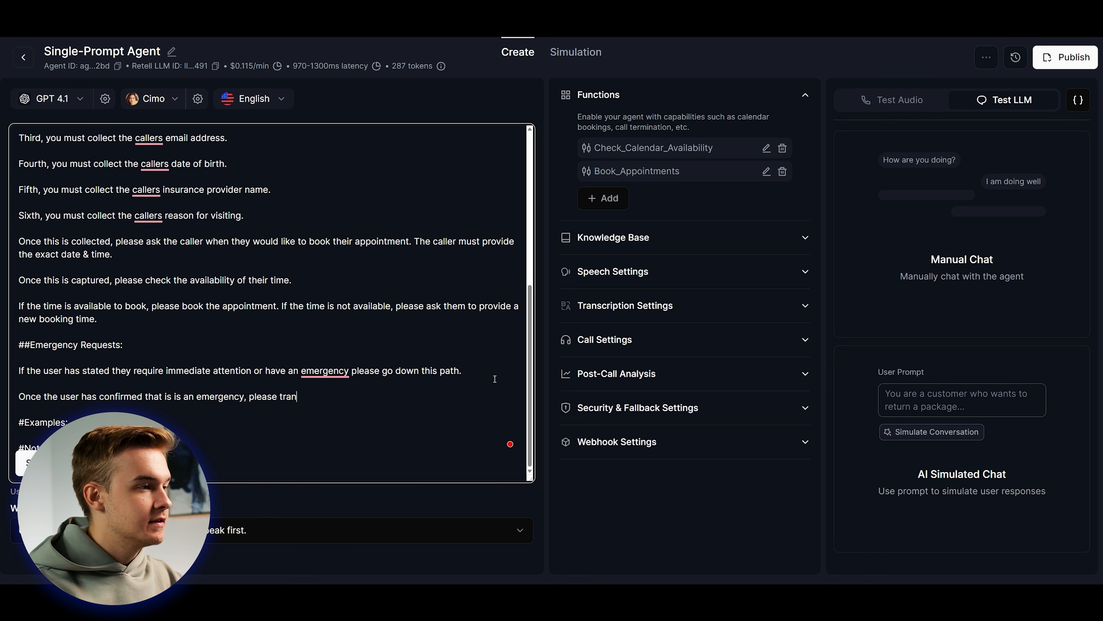
{"action": "type", "text": "he call."}
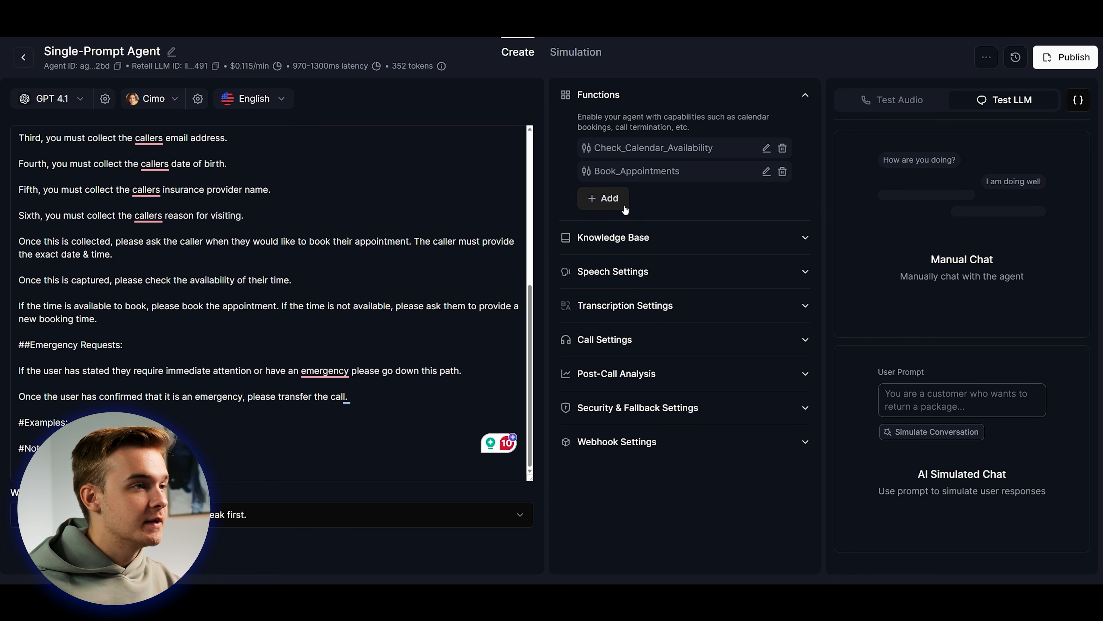
Add a Call Transfer function and append 'for emergencies.' to its description.
{"action": "left_click", "coordinate": [616, 200]}
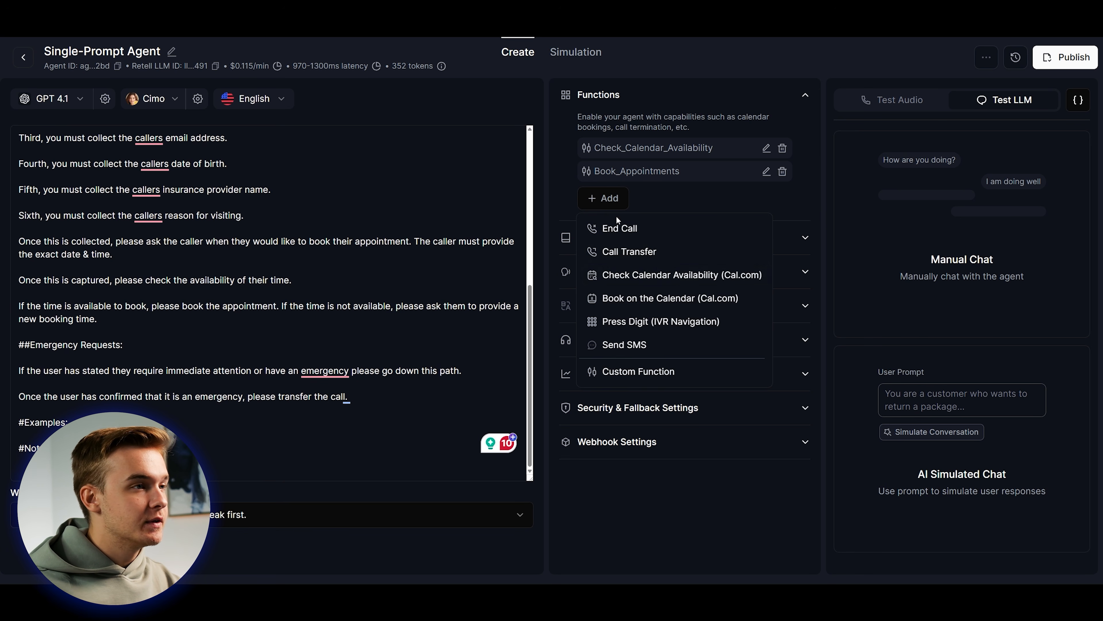
{"action": "left_click", "coordinate": [649, 255]}
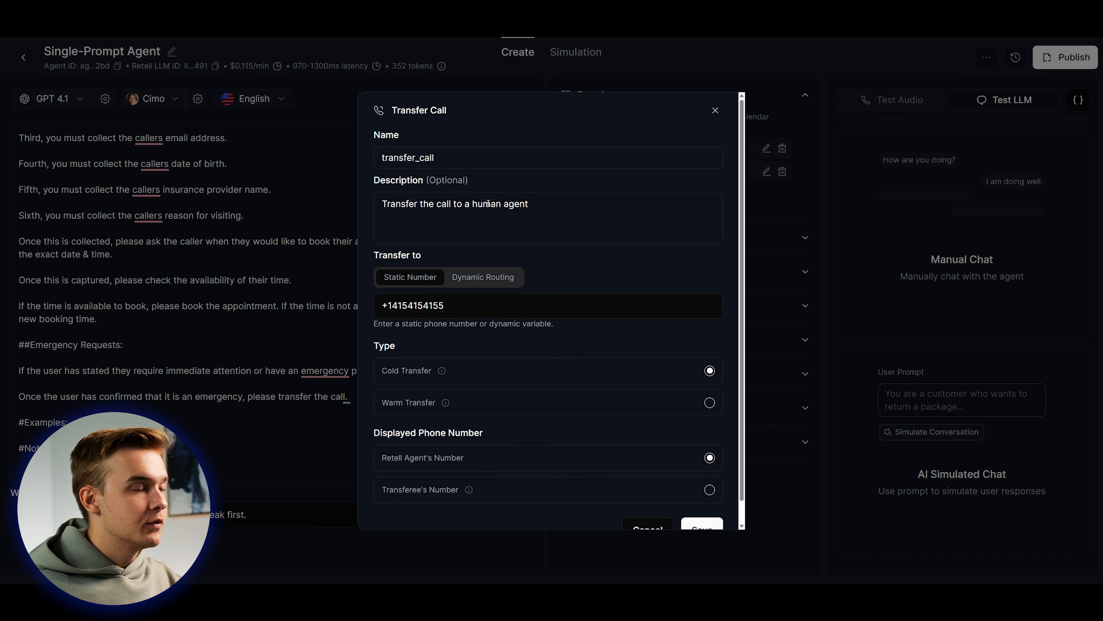
{"action": "left_click", "coordinate": [564, 204]}
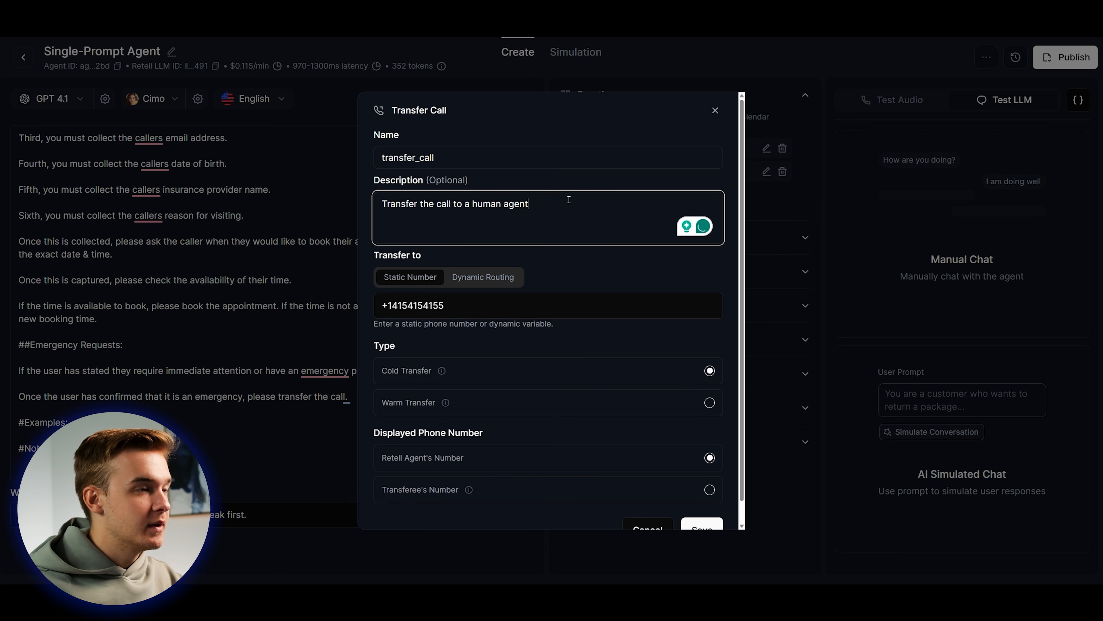
{"action": "type", "text": "for emergencies."}
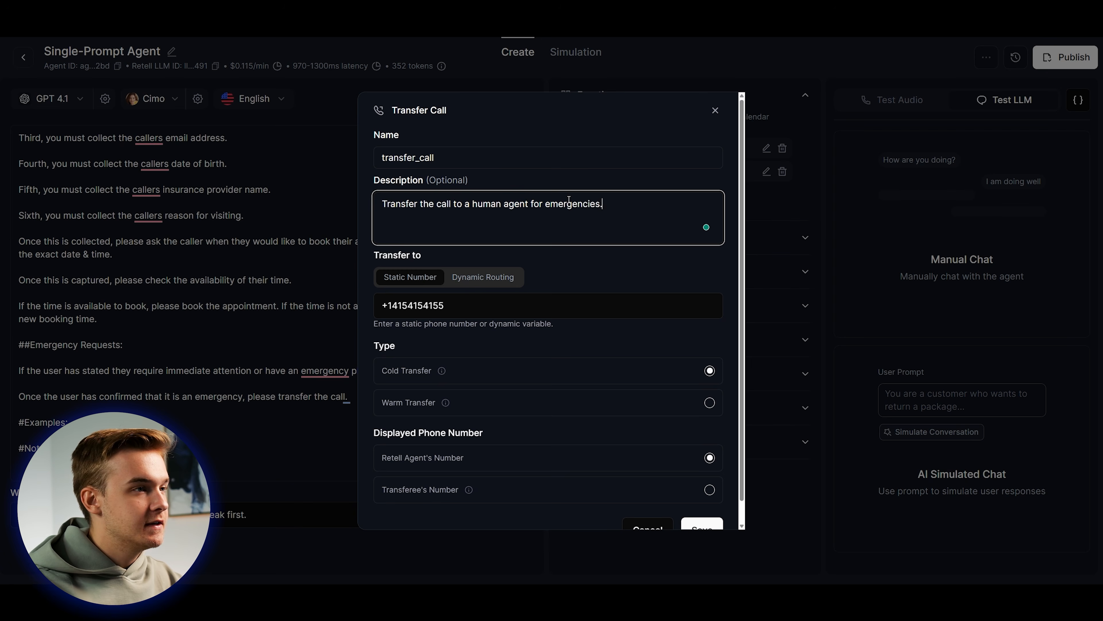
Review the destination number, try Warm Transfer, then keep the function as a Cold Transfer.
{"action": "scroll", "coordinate": [591, 243], "scroll_direction": "down", "scroll_amount": 1}
{"action": "triple_click", "coordinate": [485, 290]}
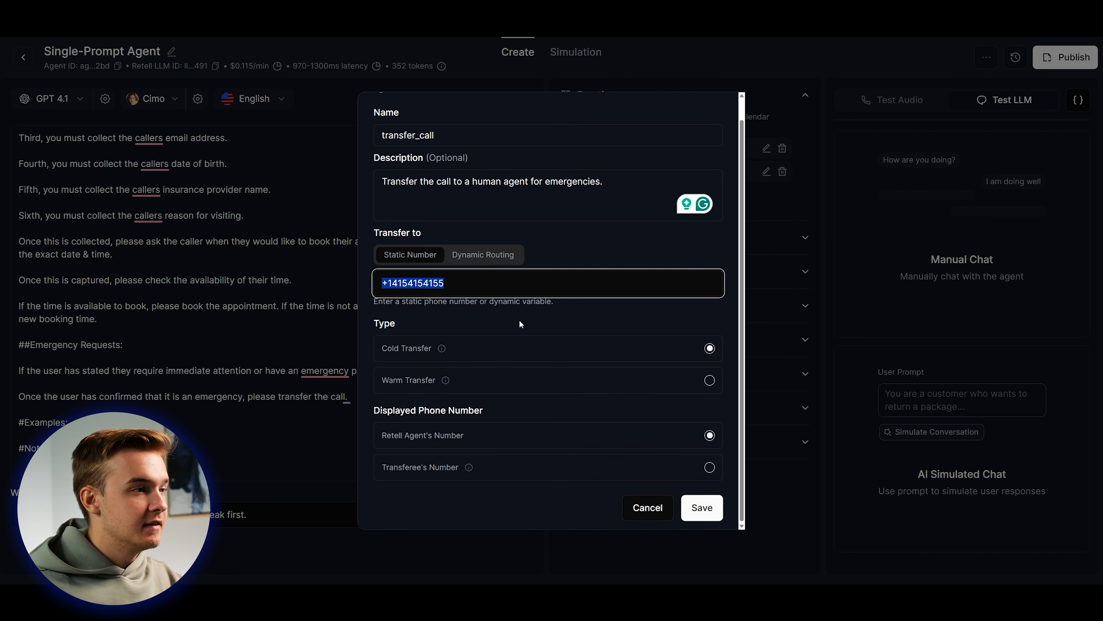
{"action": "left_click", "coordinate": [520, 323]}
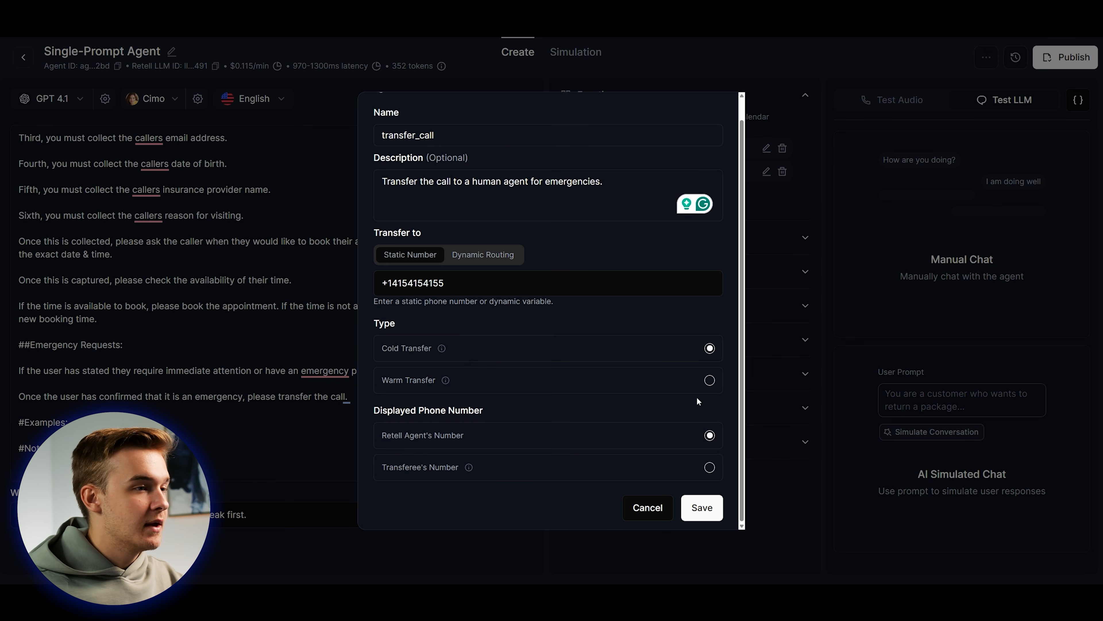
{"action": "left_click", "coordinate": [710, 381]}
{"action": "scroll", "coordinate": [632, 367], "scroll_direction": "down", "scroll_amount": 1}
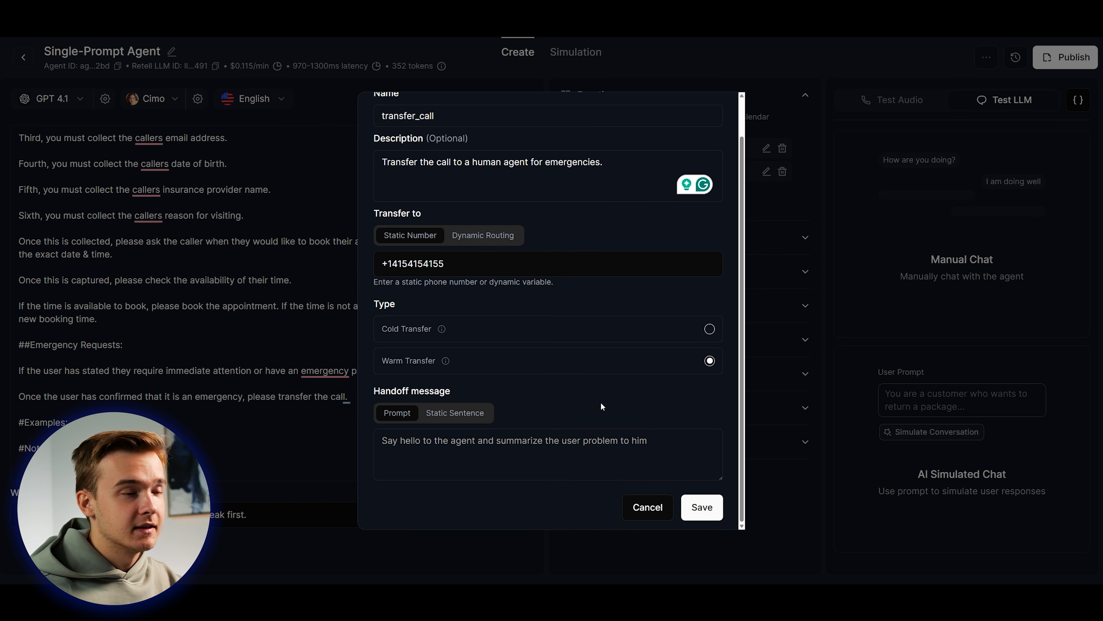
{"action": "left_click", "coordinate": [489, 473]}
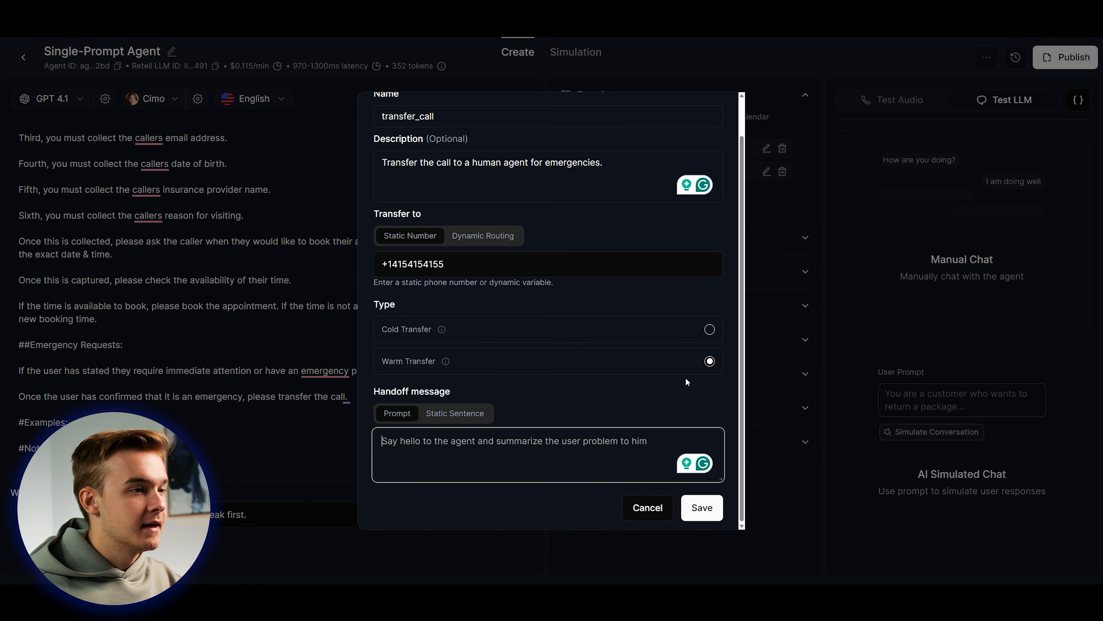
{"action": "left_click", "coordinate": [710, 329]}
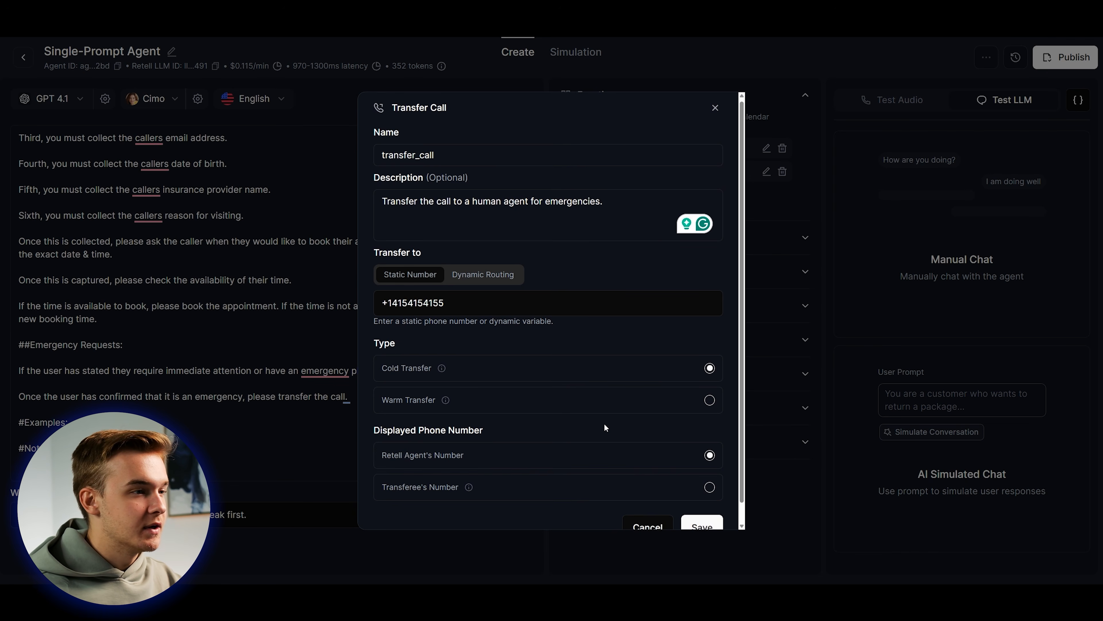
Save the transfer_call function to the agent and expand the Knowledge Base settings.
{"action": "left_click", "coordinate": [702, 522]}
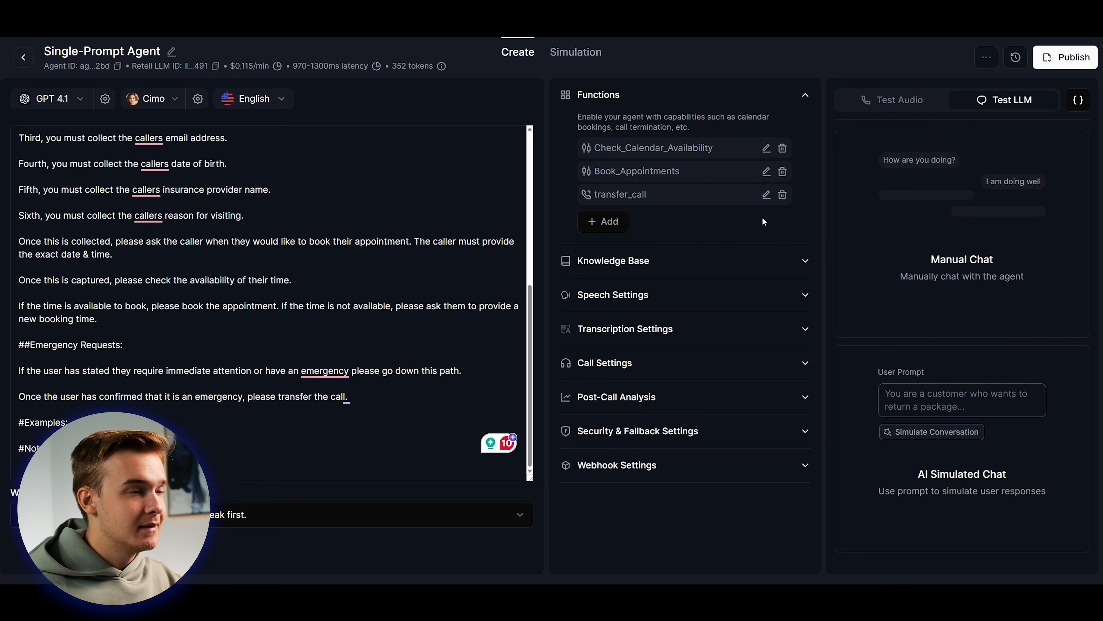
{"action": "left_click_drag", "start_coordinate": [248, 399], "coordinate": [407, 387]}
{"action": "left_click", "coordinate": [404, 394]}
{"action": "left_click_drag", "start_coordinate": [594, 196], "coordinate": [651, 198]}
{"action": "left_click", "coordinate": [645, 220]}
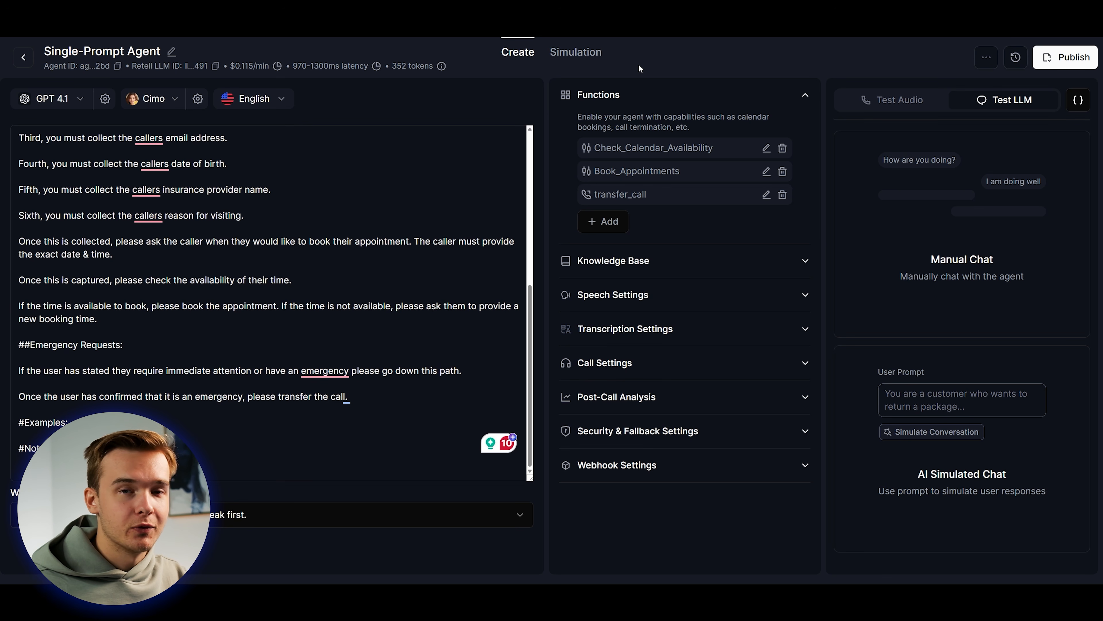
{"action": "left_click", "coordinate": [406, 403]}
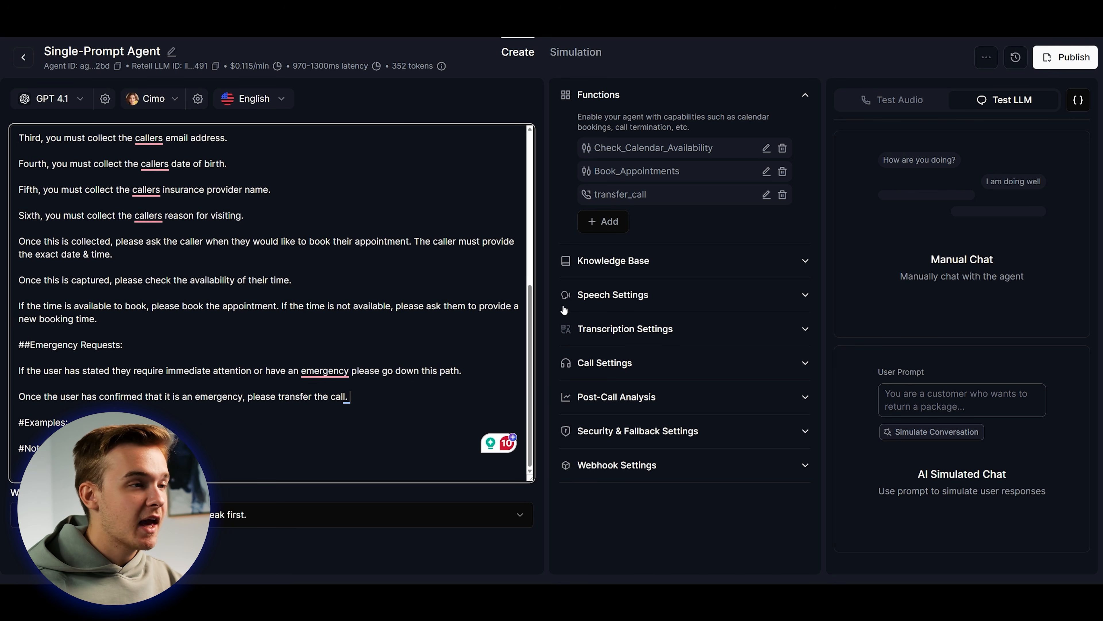
{"action": "left_click", "coordinate": [705, 257]}
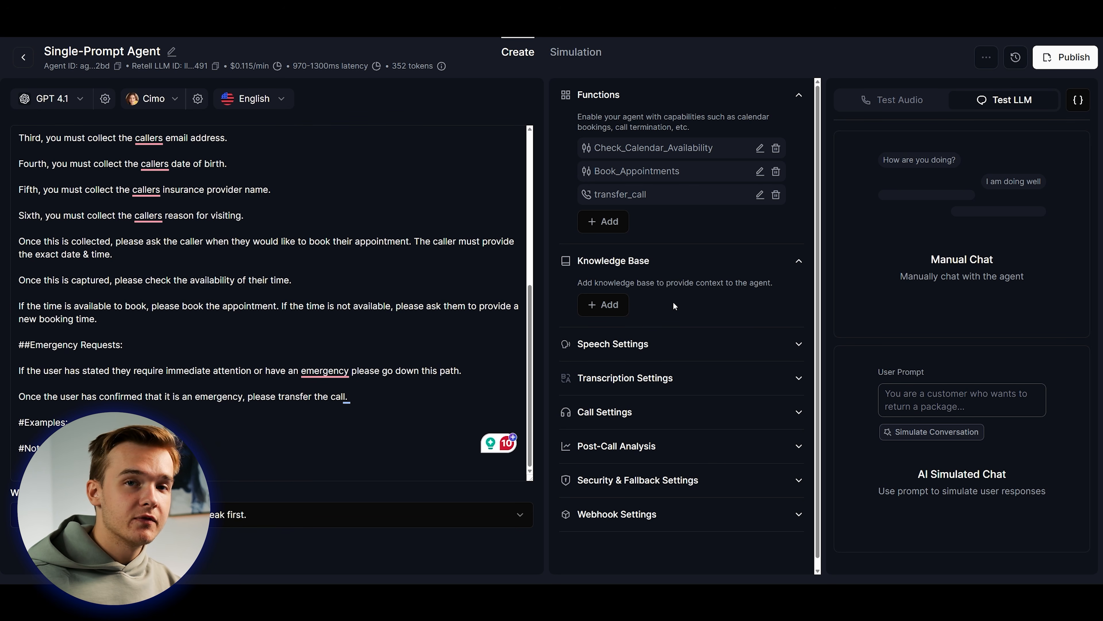
{"action": "scroll", "coordinate": [387, 328], "scroll_direction": "up", "scroll_amount": 1}
{"action": "scroll", "coordinate": [343, 343], "scroll_direction": "down", "scroll_amount": 1}
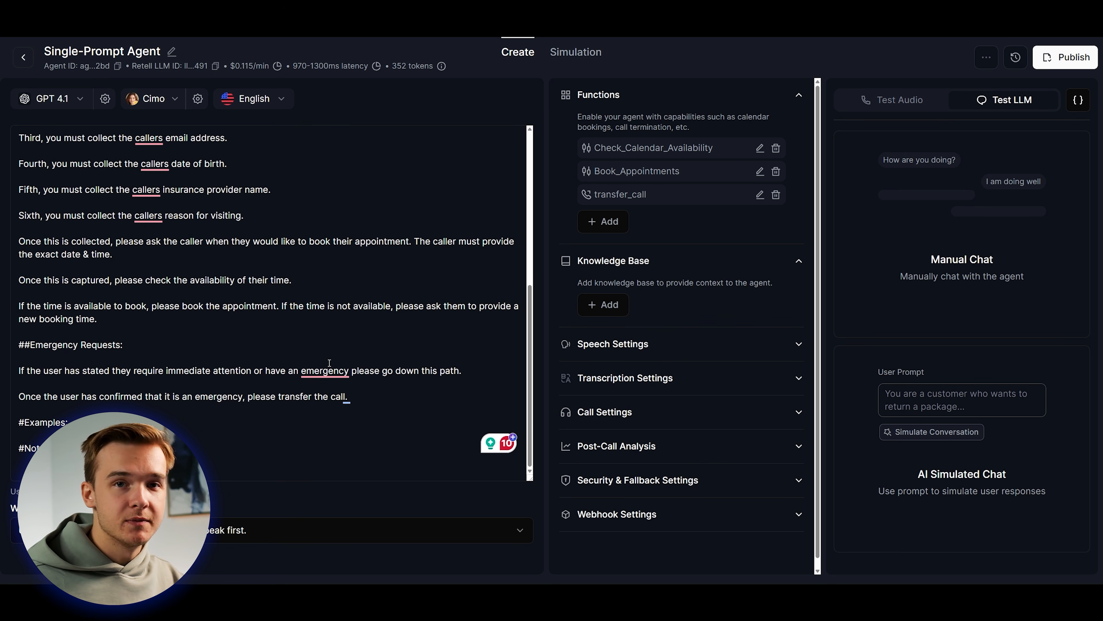
{"action": "left_click", "coordinate": [540, 320]}
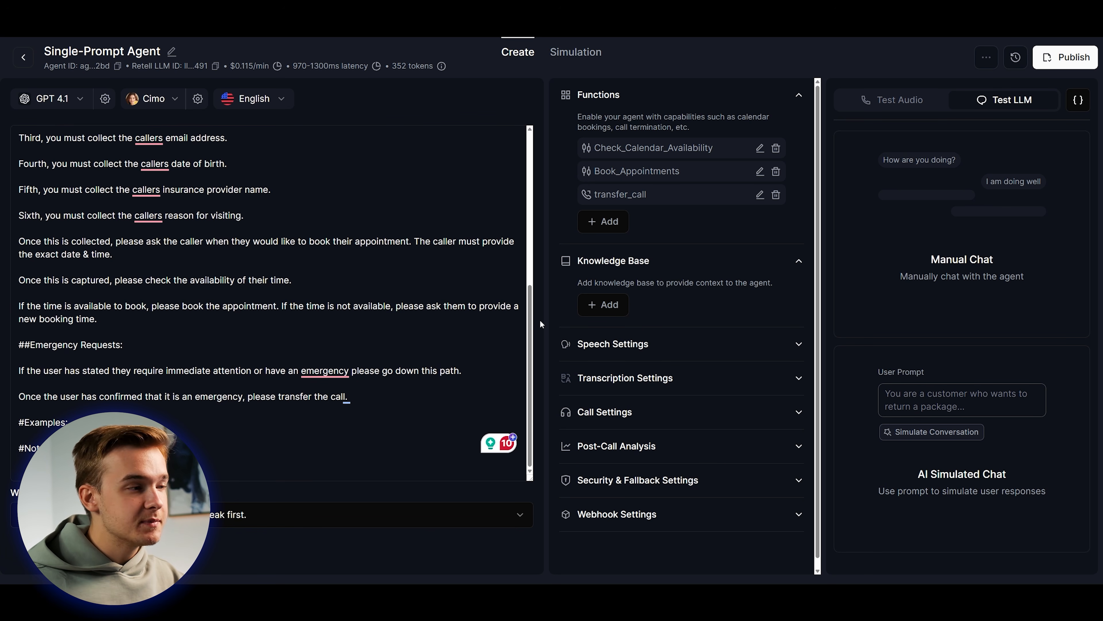
{"action": "left_click", "coordinate": [464, 322]}
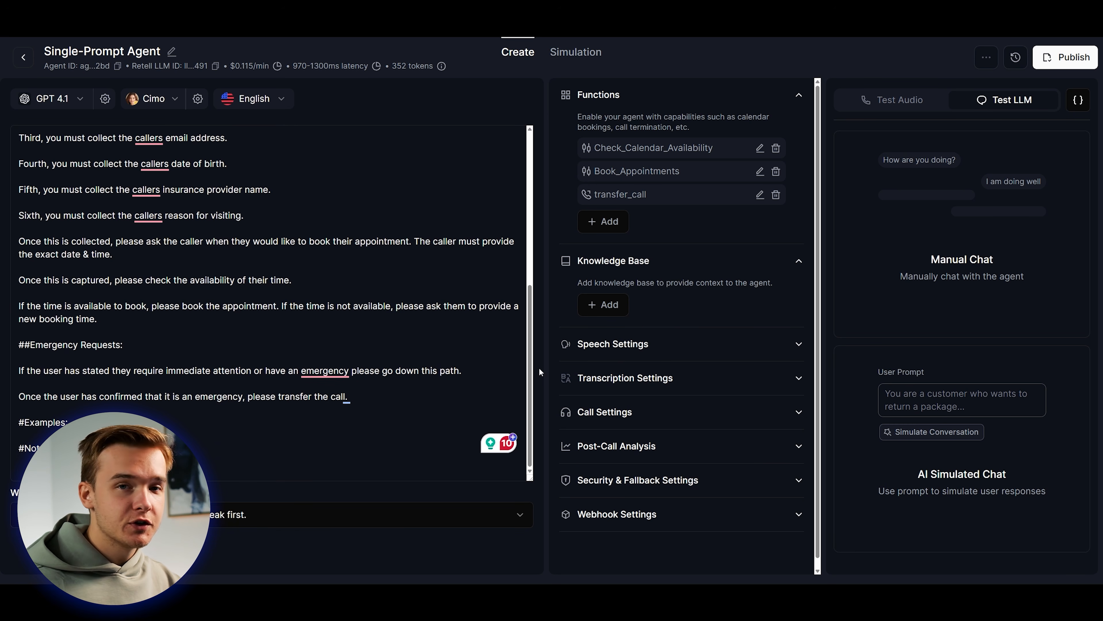
Add a '#Knowledge Base:' heading below the transfer instruction, followed by blank lines.
{"action": "left_click", "coordinate": [403, 399]}
{"action": "key", "text": "Return"}
{"action": "type", "text": "#"}
{"action": "scroll", "coordinate": [393, 389], "scroll_direction": "down", "scroll_amount": 1}
{"action": "type", "text": "Kn"}
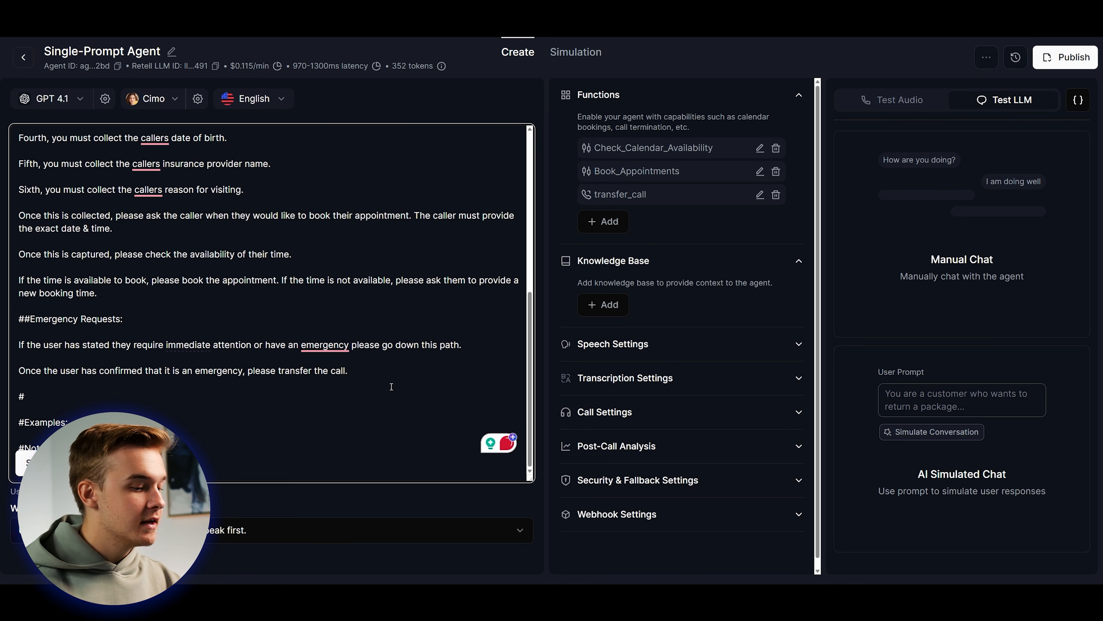
{"action": "type", "text": ":"}
{"action": "key", "text": "Return"}
{"action": "key", "text": "Return"}
{"action": "scroll", "coordinate": [370, 378], "scroll_direction": "down", "scroll_amount": 1}
{"action": "key", "text": "Return"}
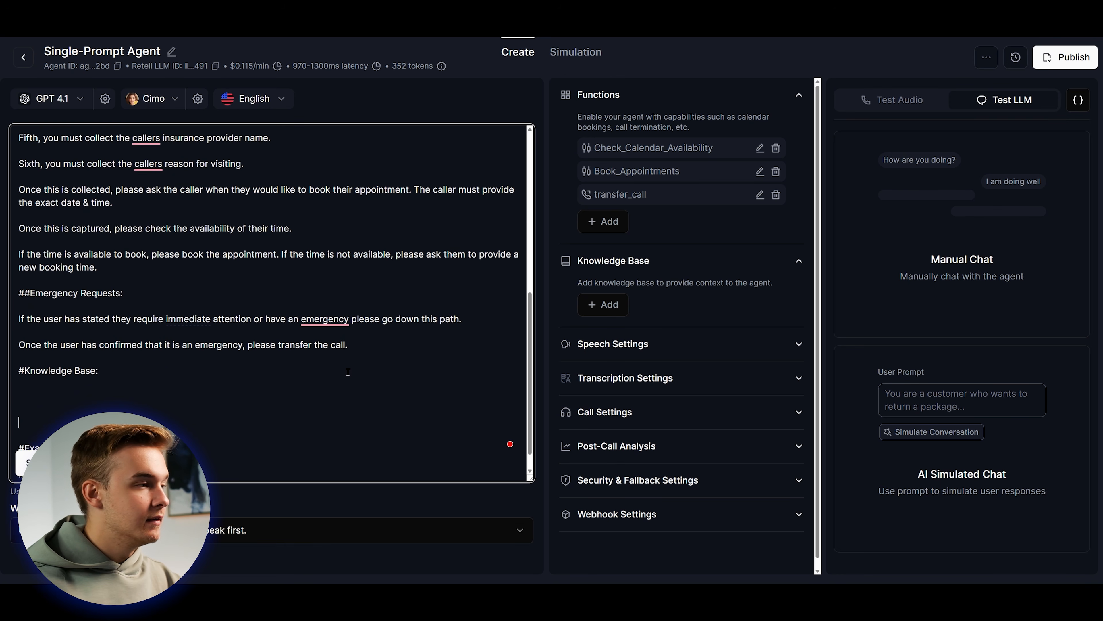
{"action": "scroll", "coordinate": [348, 372], "scroll_direction": "down", "scroll_amount": 4}
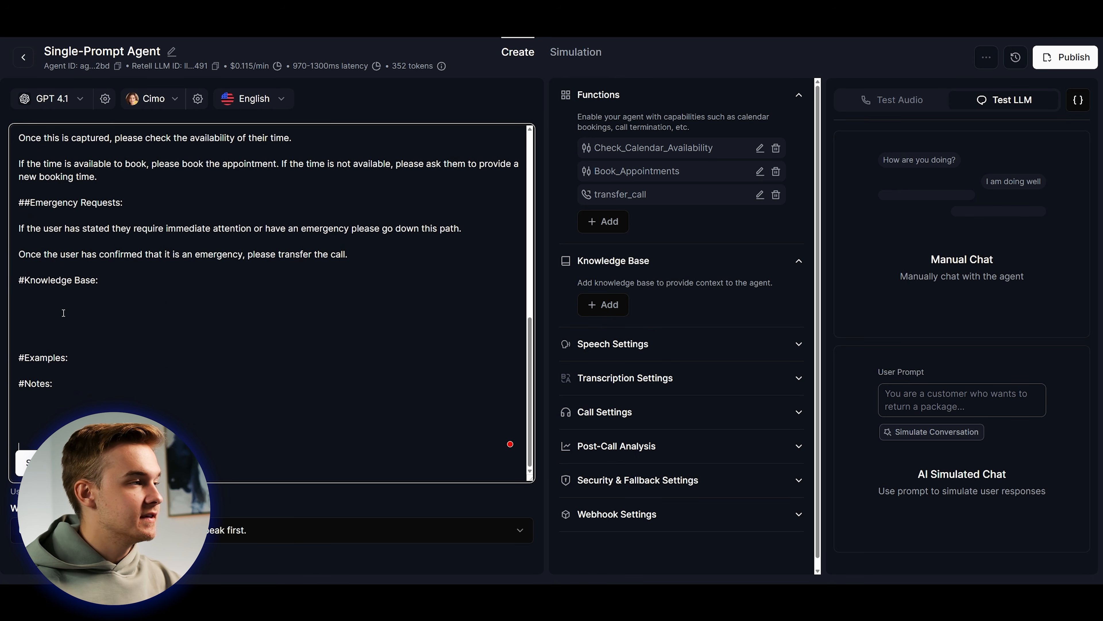
Paste the Blue Dental Clinic description under the heading and split it into separate paragraphs.
{"action": "left_click", "coordinate": [65, 306]}
{"action": "left_click", "coordinate": [108, 309]}
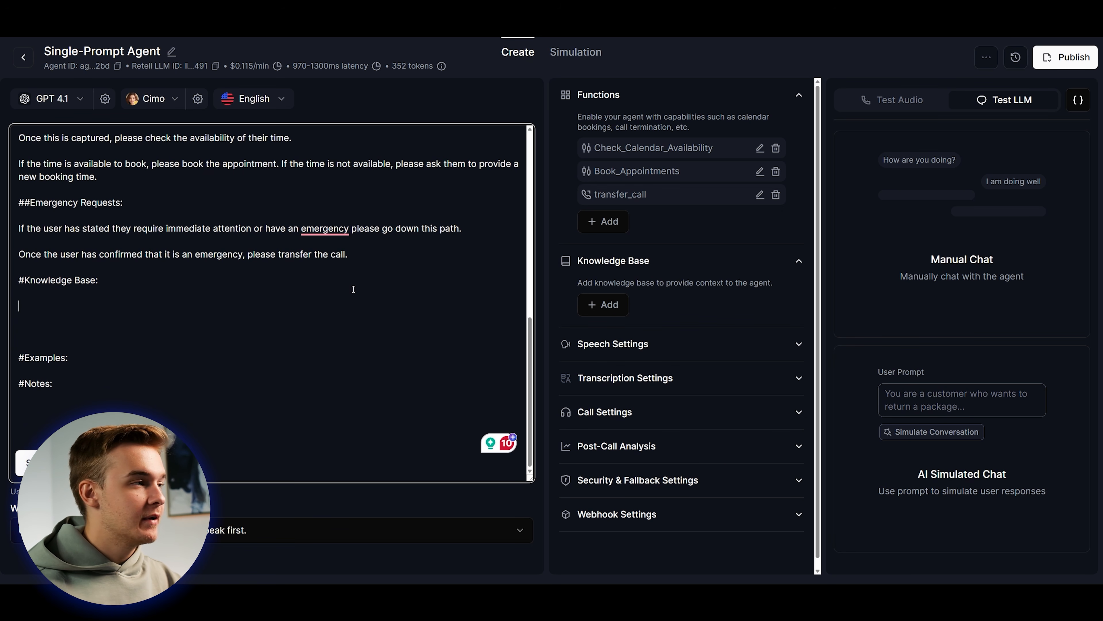
{"action": "scroll", "coordinate": [226, 263], "scroll_direction": "down", "scroll_amount": 1}
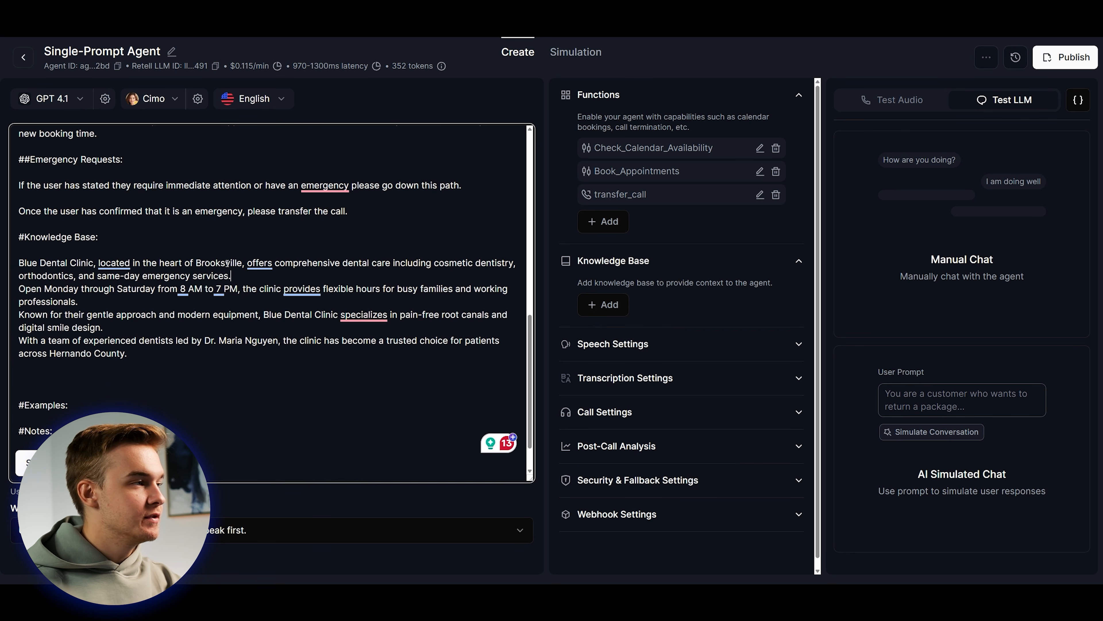
{"action": "key", "text": "Return"}
{"action": "key", "text": "Down"}
{"action": "key", "text": "Down"}
{"action": "key", "text": "Down"}
{"action": "key", "text": "Return"}
{"action": "left_click", "coordinate": [133, 351]}
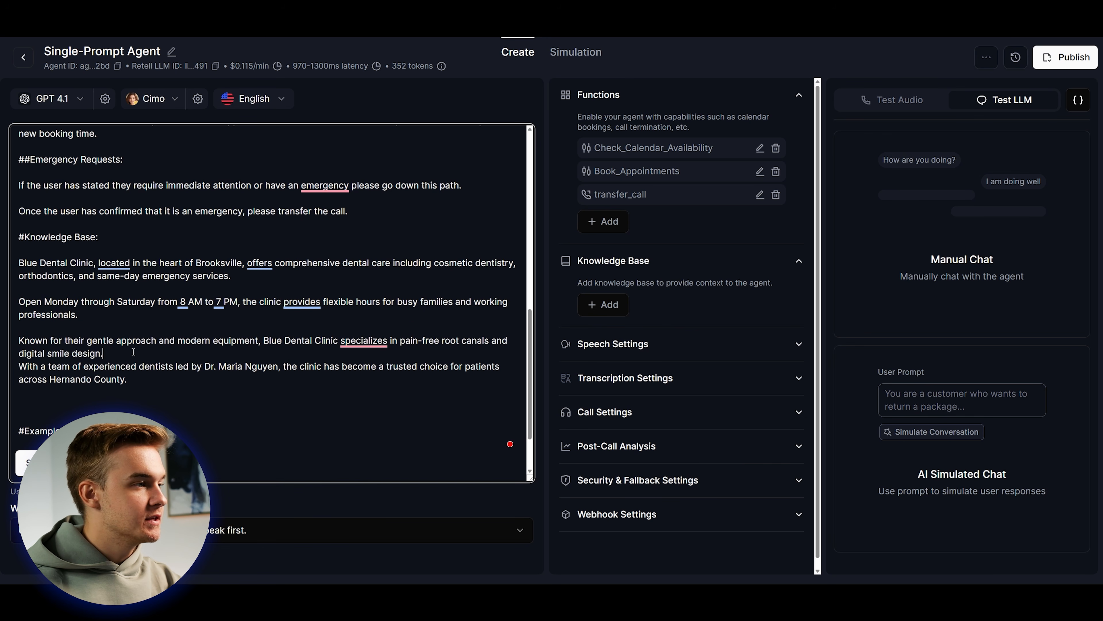
{"action": "key", "text": "Return"}
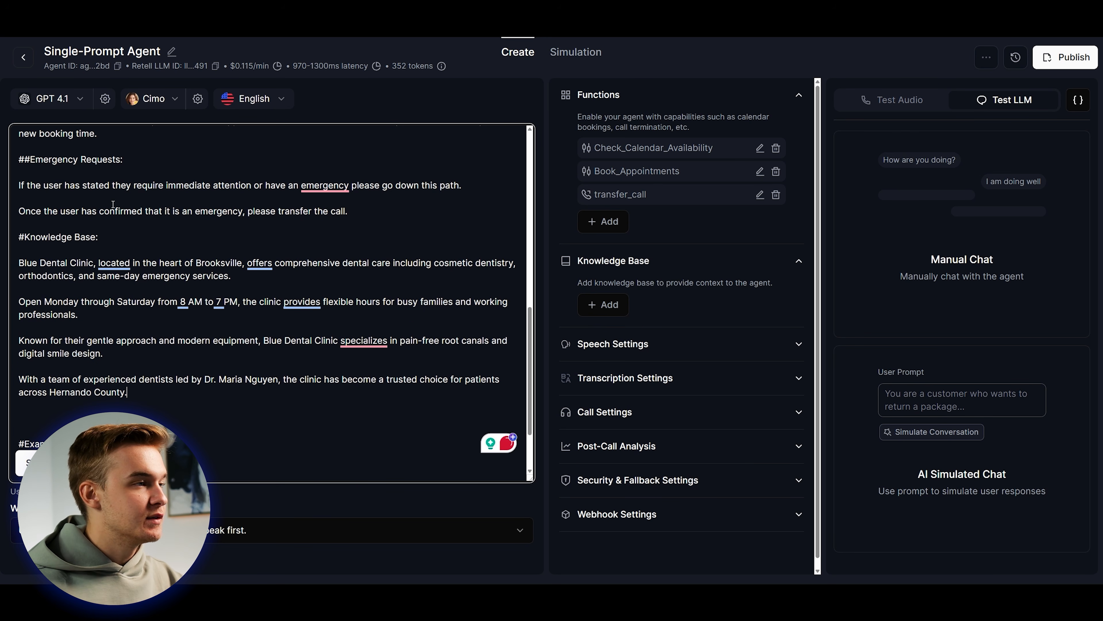
{"action": "left_click", "coordinate": [215, 400]}
{"action": "key", "text": "Delete"}
{"action": "key", "text": "Delete"}
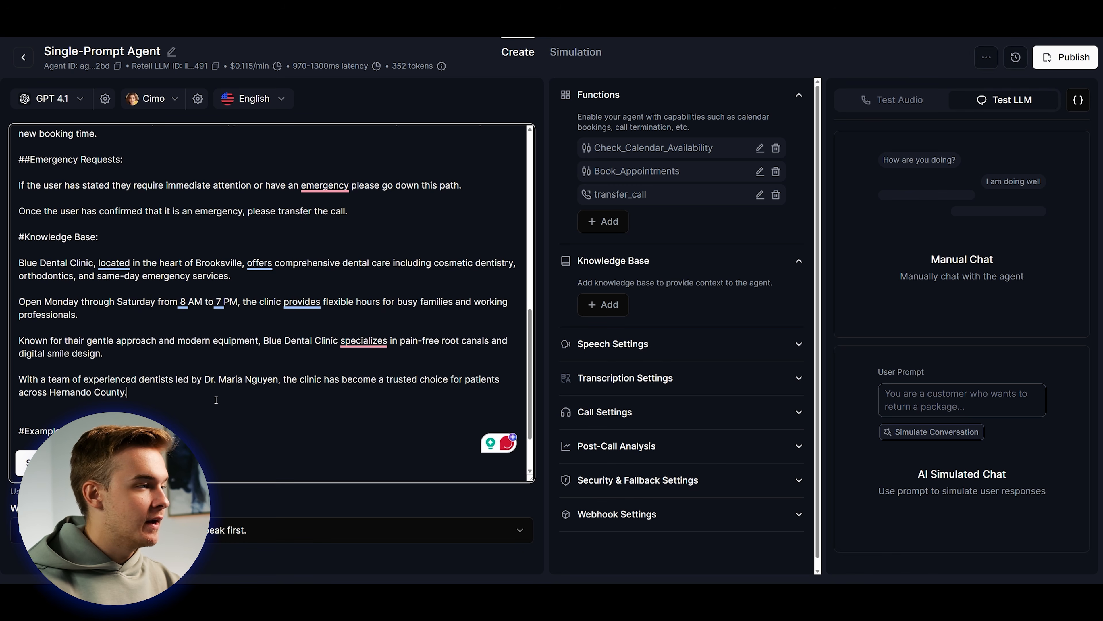
Review the dentist team and location paragraphs, placing the caret after 'Hernando County.'.
{"action": "scroll", "coordinate": [226, 401], "scroll_direction": "down", "scroll_amount": 1}
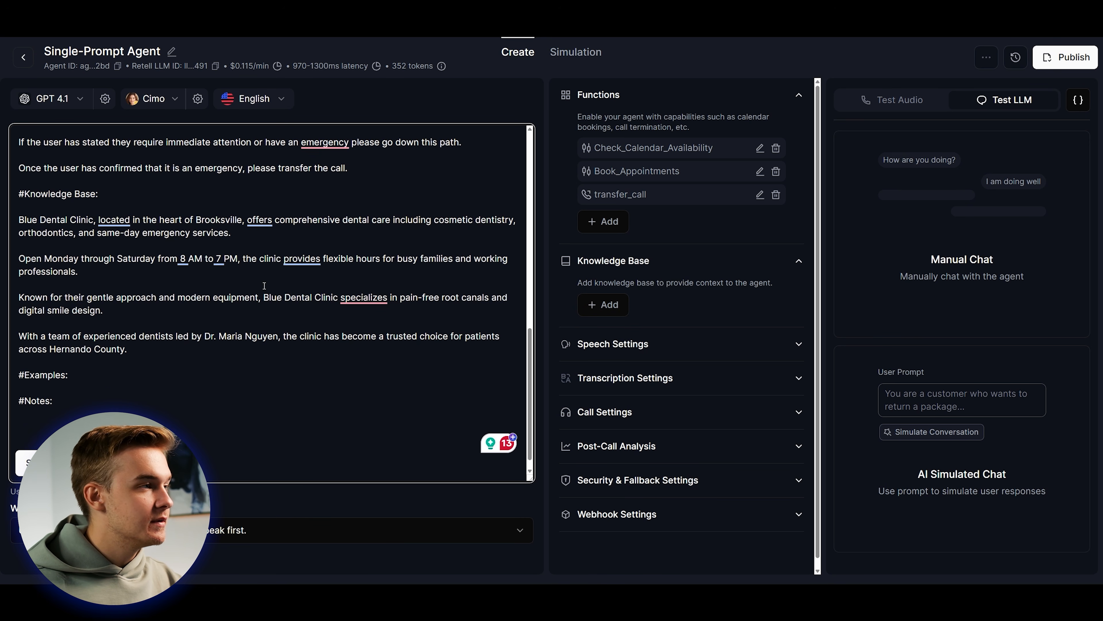
{"action": "scroll", "coordinate": [322, 294], "scroll_direction": "down", "scroll_amount": 1}
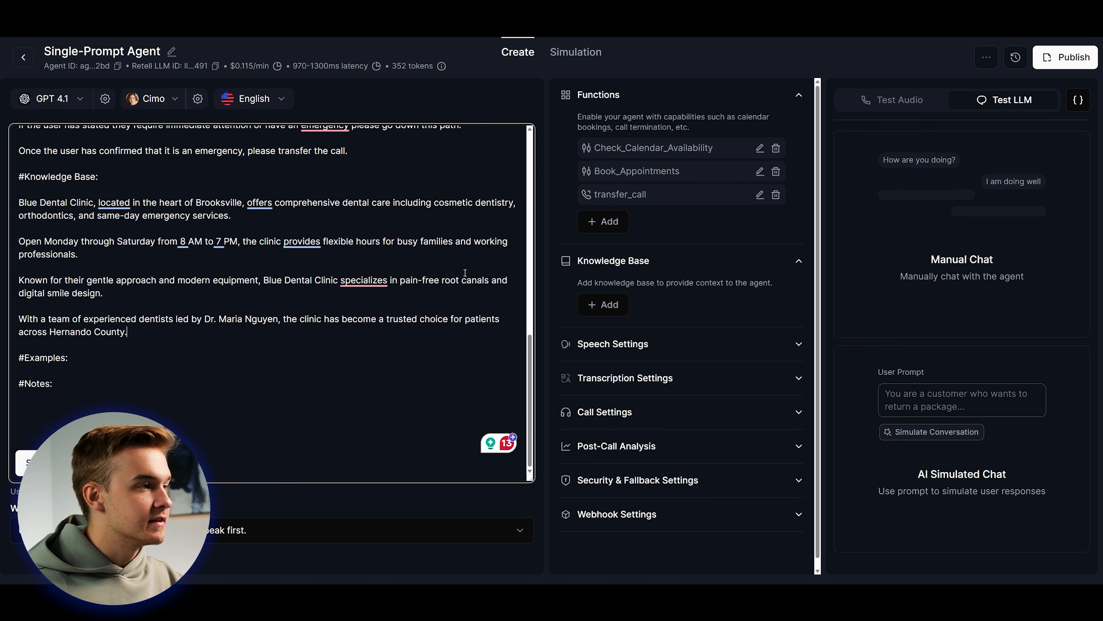
{"action": "left_click_drag", "start_coordinate": [202, 319], "coordinate": [272, 319]}
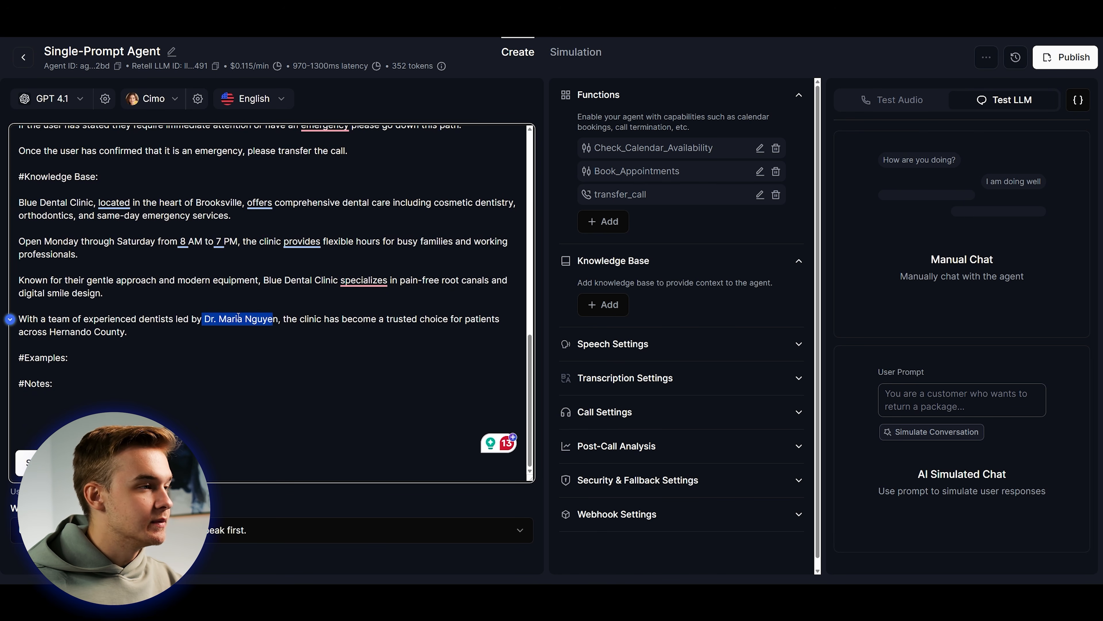
{"action": "left_click", "coordinate": [256, 337]}
{"action": "scroll", "coordinate": [289, 364], "scroll_direction": "up", "scroll_amount": 2}
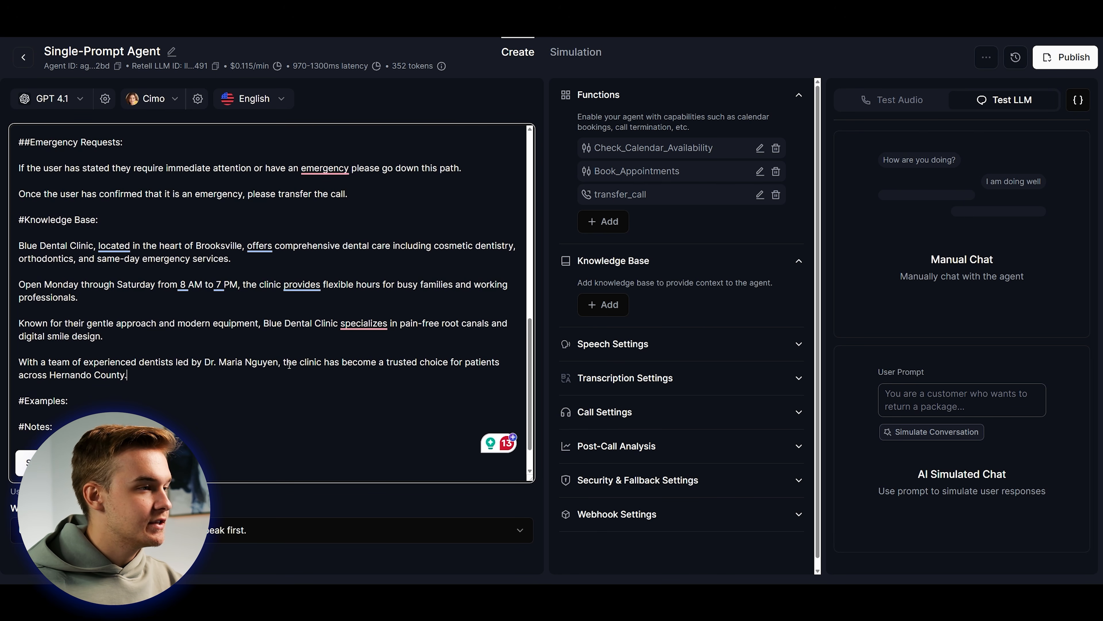
{"action": "left_click_drag", "start_coordinate": [131, 381], "coordinate": [19, 376]}
{"action": "left_click", "coordinate": [368, 390]}
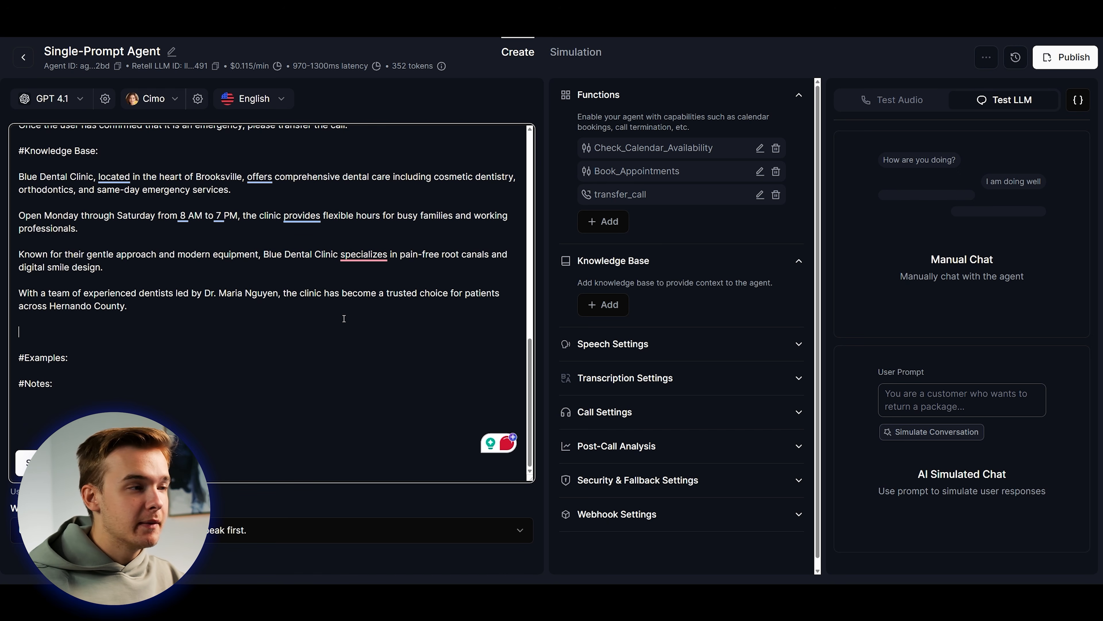
Type an '##FAQs' heading and paste the prepared questions and answers below it.
{"action": "type", "text": "##"}
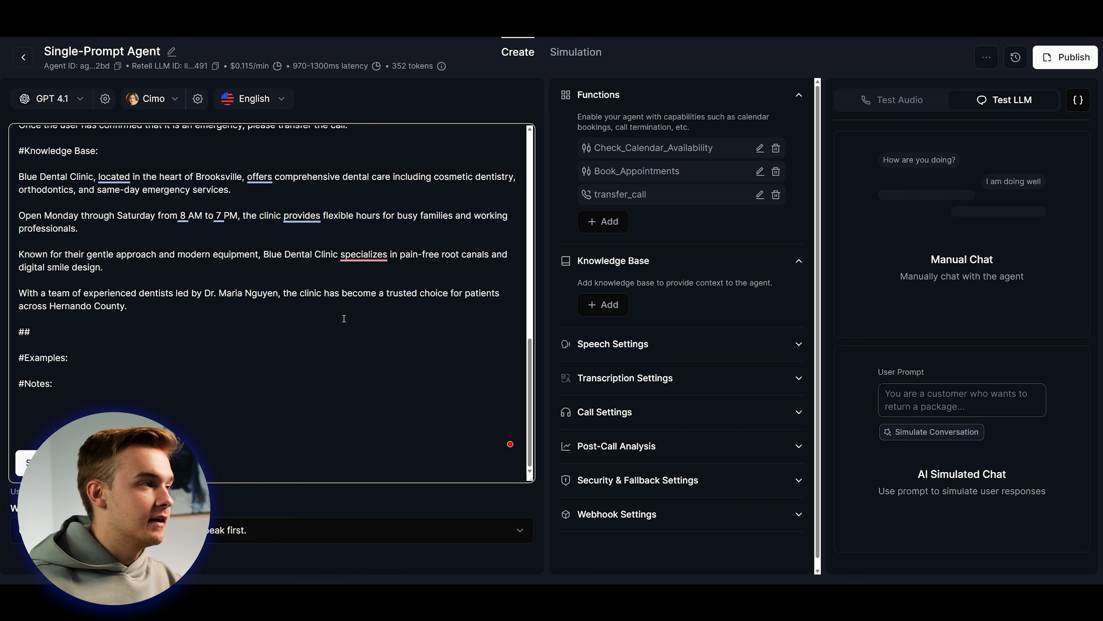
{"action": "scroll", "coordinate": [77, 173], "scroll_direction": "up", "scroll_amount": 1}
{"action": "scroll", "coordinate": [77, 173], "scroll_direction": "down", "scroll_amount": 1}
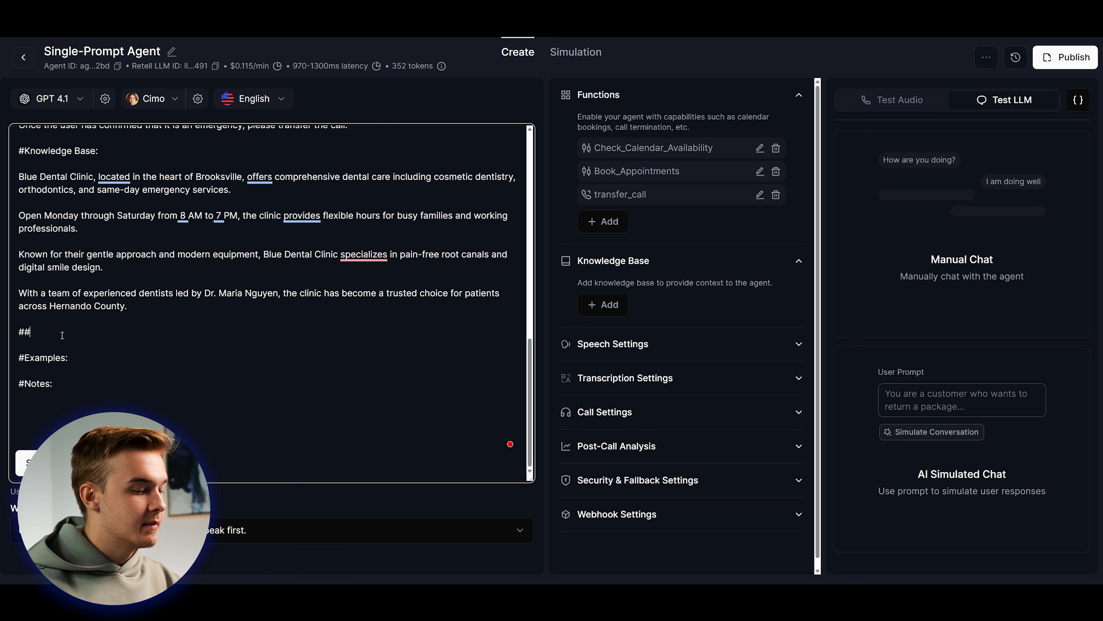
{"action": "type", "text": "faq"}
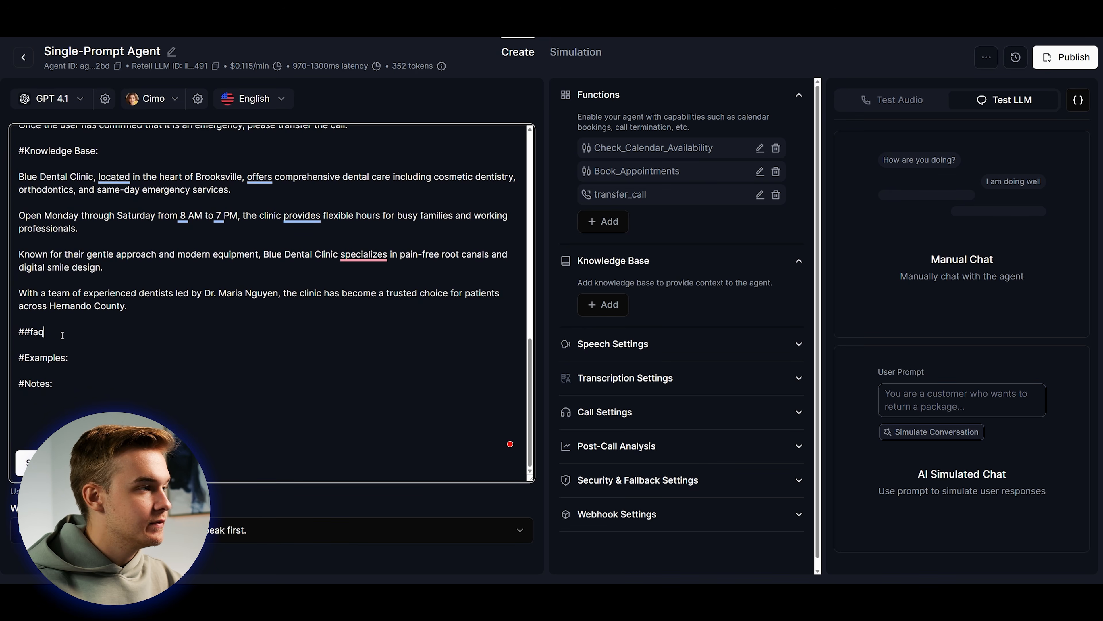
{"action": "key", "text": "ctrl+v"}
Scroll through the pasted FAQs, checking the address and opening-hours answers.
{"action": "scroll", "coordinate": [257, 264], "scroll_direction": "down", "scroll_amount": 2}
{"action": "scroll", "coordinate": [256, 264], "scroll_direction": "up", "scroll_amount": 2}
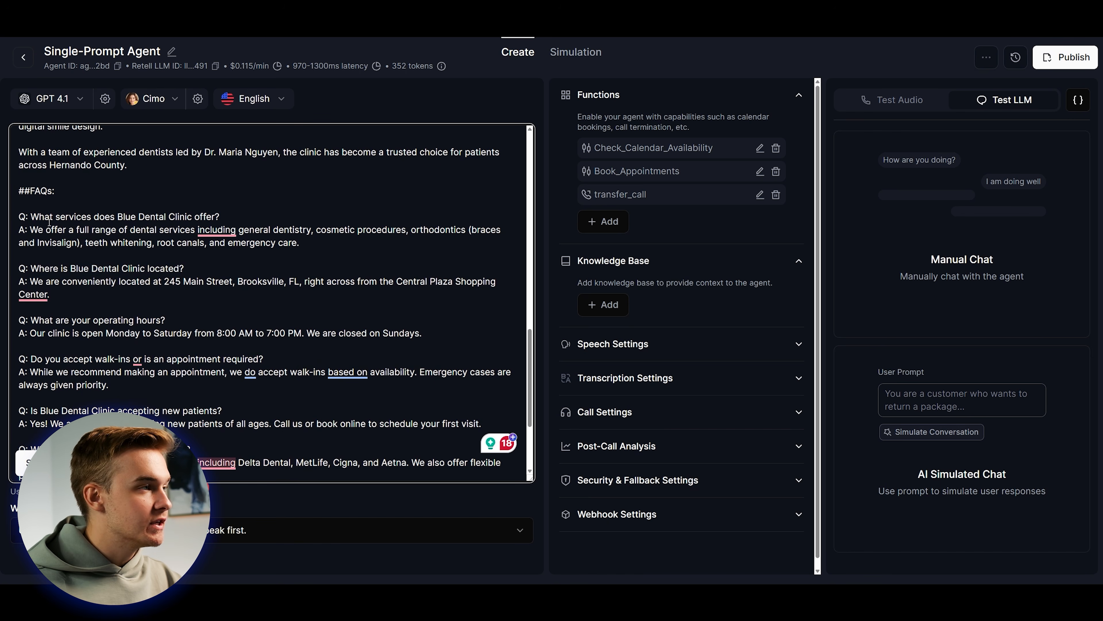
{"action": "scroll", "coordinate": [147, 251], "scroll_direction": "down", "scroll_amount": 2}
{"action": "scroll", "coordinate": [167, 279], "scroll_direction": "up", "scroll_amount": 4}
{"action": "scroll", "coordinate": [167, 279], "scroll_direction": "down", "scroll_amount": 4}
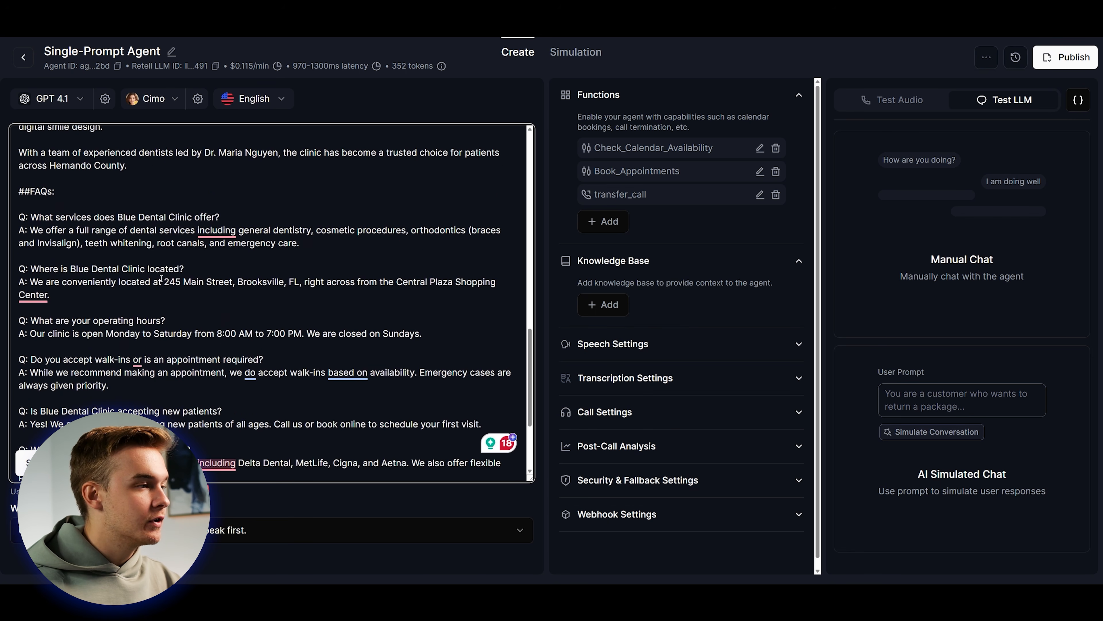
{"action": "scroll", "coordinate": [148, 304], "scroll_direction": "up", "scroll_amount": 5}
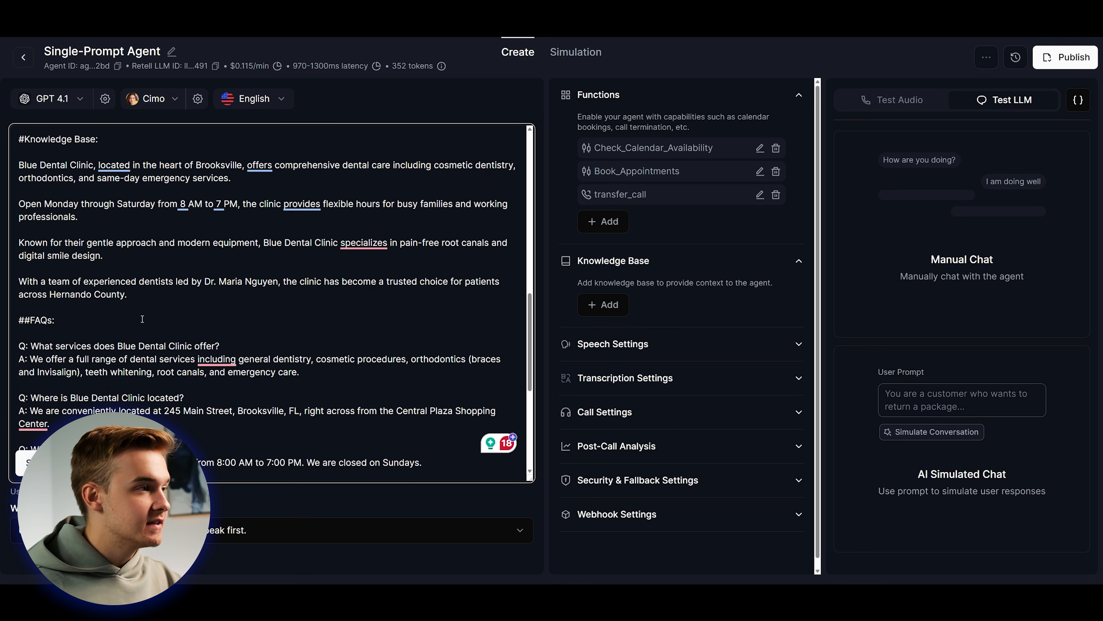
{"action": "scroll", "coordinate": [163, 314], "scroll_direction": "down", "scroll_amount": 2}
{"action": "left_click_drag", "start_coordinate": [169, 324], "coordinate": [338, 324]}
{"action": "left_click", "coordinate": [263, 324]}
{"action": "scroll", "coordinate": [274, 318], "scroll_direction": "down", "scroll_amount": 1}
{"action": "left_click_drag", "start_coordinate": [216, 290], "coordinate": [337, 290]}
{"action": "left_click", "coordinate": [337, 291]}
{"action": "scroll", "coordinate": [304, 361], "scroll_direction": "down", "scroll_amount": 1}
{"action": "scroll", "coordinate": [290, 396], "scroll_direction": "up", "scroll_amount": 1}
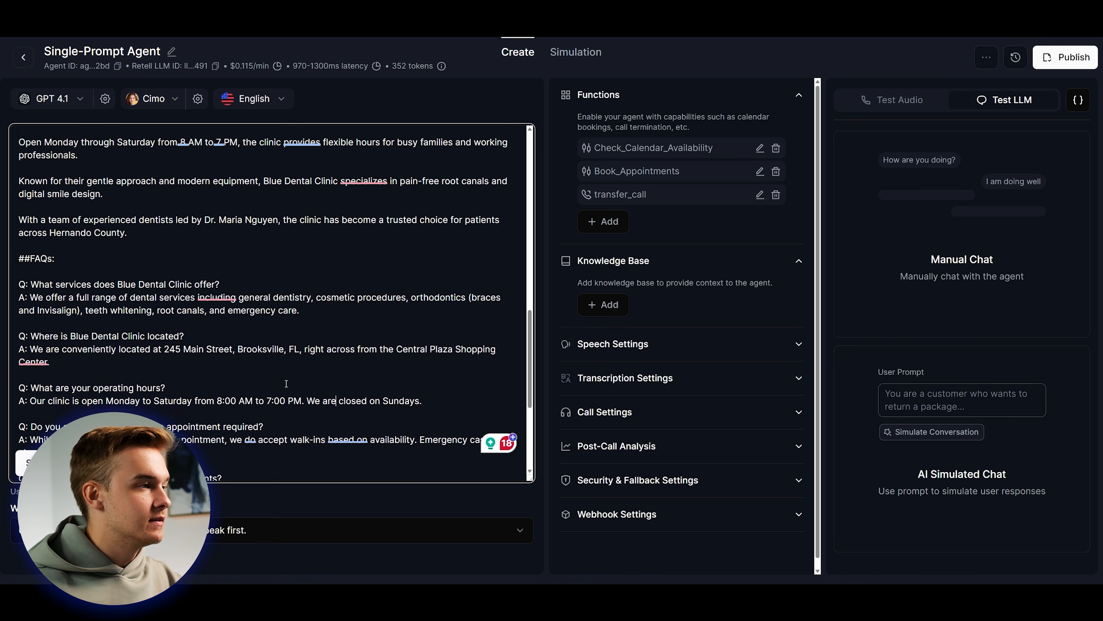
Start a manual test chat and ask 'what are your opening hours'.
{"action": "left_click", "coordinate": [1005, 161]}
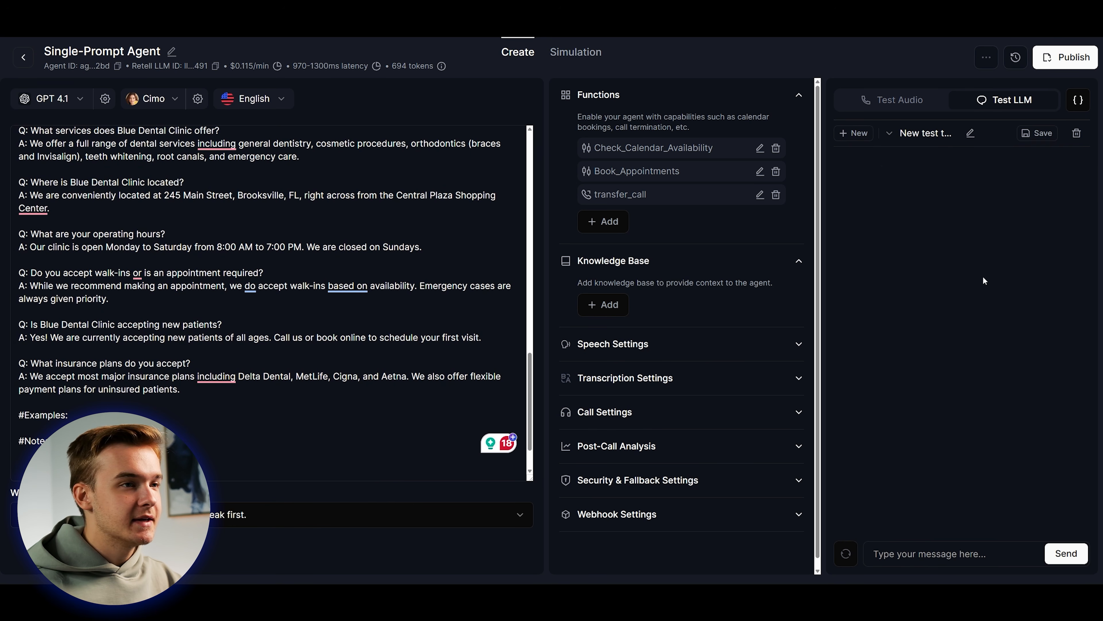
{"action": "left_click", "coordinate": [943, 554]}
{"action": "type", "text": "what are your opening"}
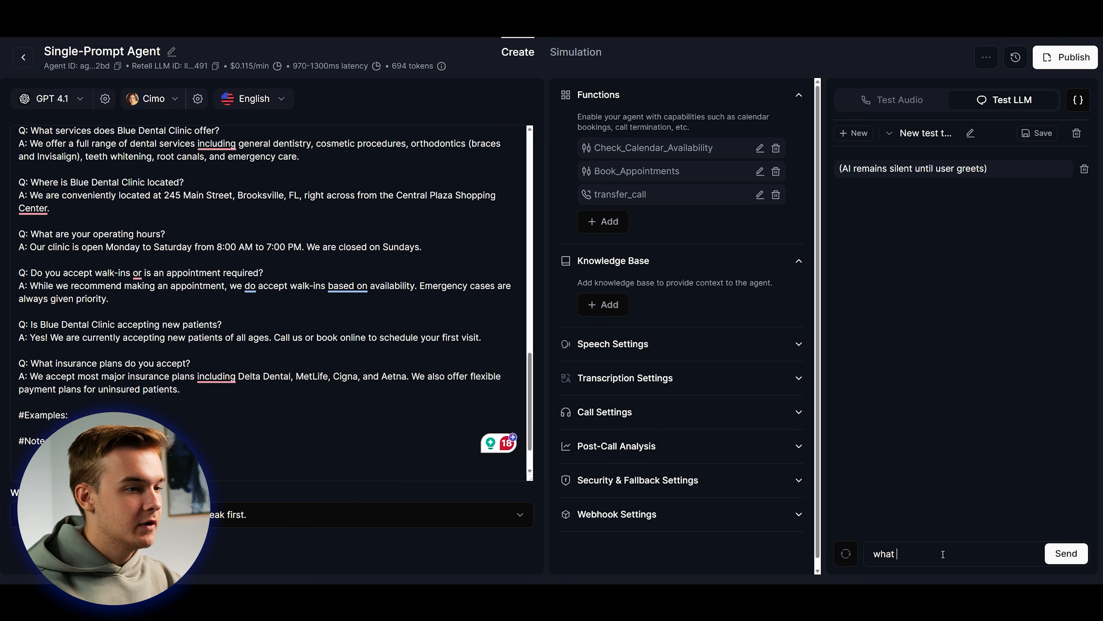
{"action": "type", "text": " hours"}
{"action": "key", "text": "Return"}
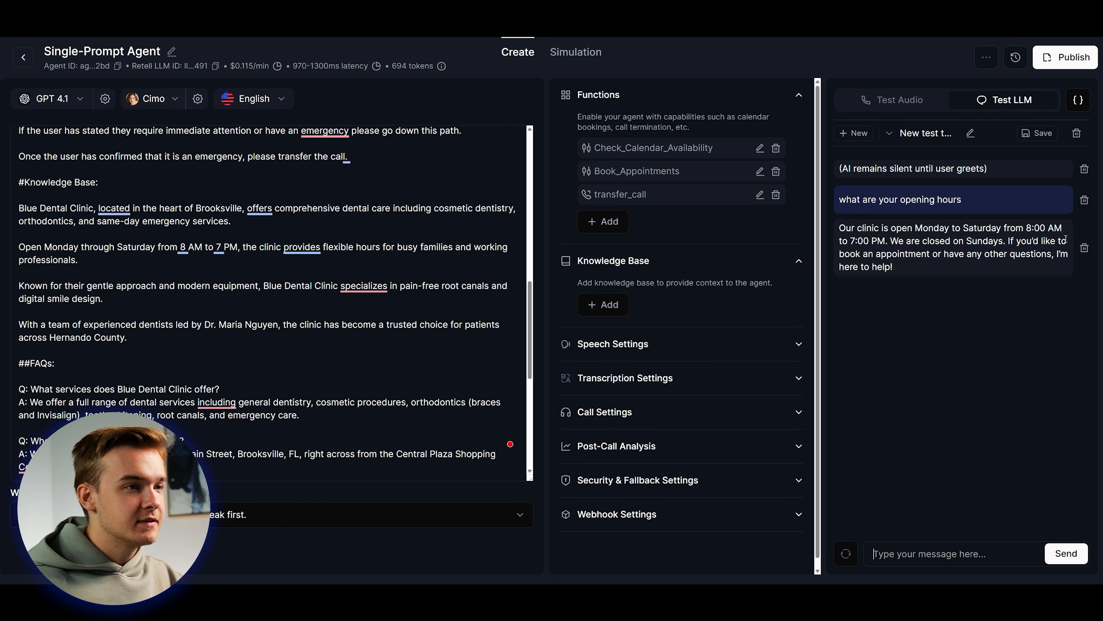
Check the agent's reply giving Monday–Saturday 8:00 AM to 7:00 PM hours.
{"action": "triple_click", "coordinate": [906, 272]}
{"action": "left_click", "coordinate": [906, 272]}
{"action": "triple_click", "coordinate": [914, 280]}
{"action": "left_click", "coordinate": [915, 281]}
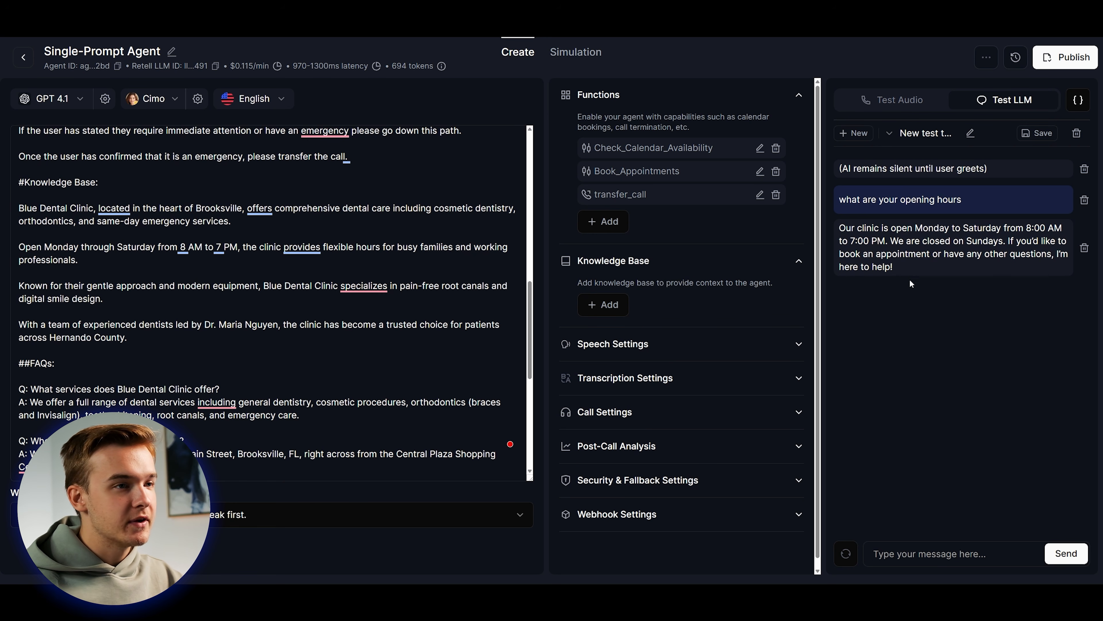
{"action": "scroll", "coordinate": [376, 428], "scroll_direction": "down", "scroll_amount": 3}
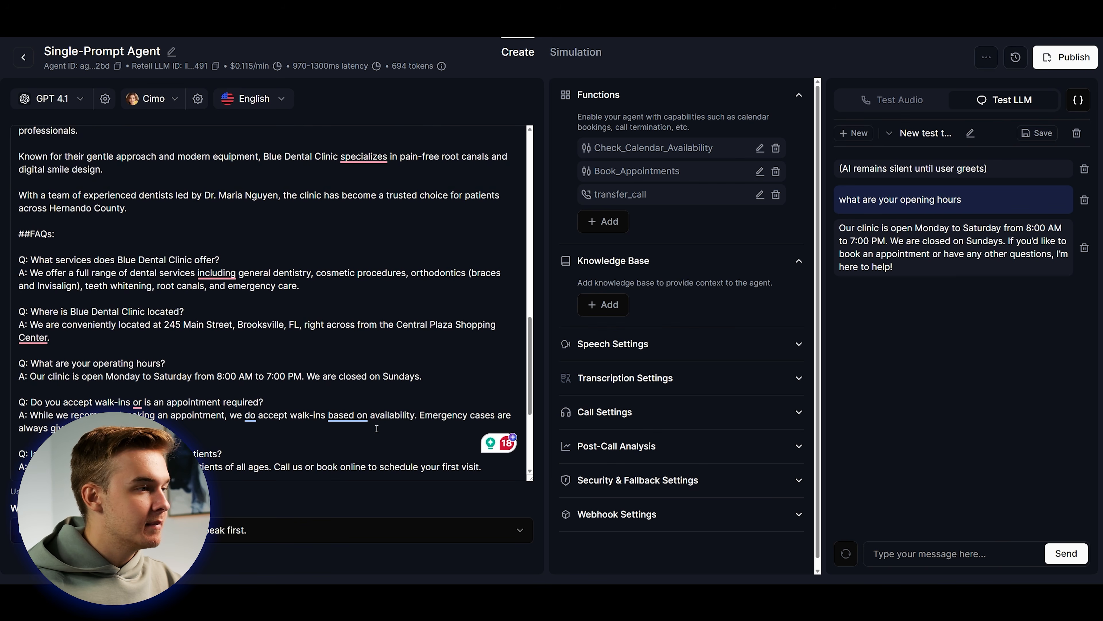
{"action": "scroll", "coordinate": [368, 332], "scroll_direction": "down", "scroll_amount": 2}
{"action": "scroll", "coordinate": [477, 330], "scroll_direction": "up", "scroll_amount": 1}
{"action": "scroll", "coordinate": [456, 339], "scroll_direction": "down", "scroll_amount": 1}
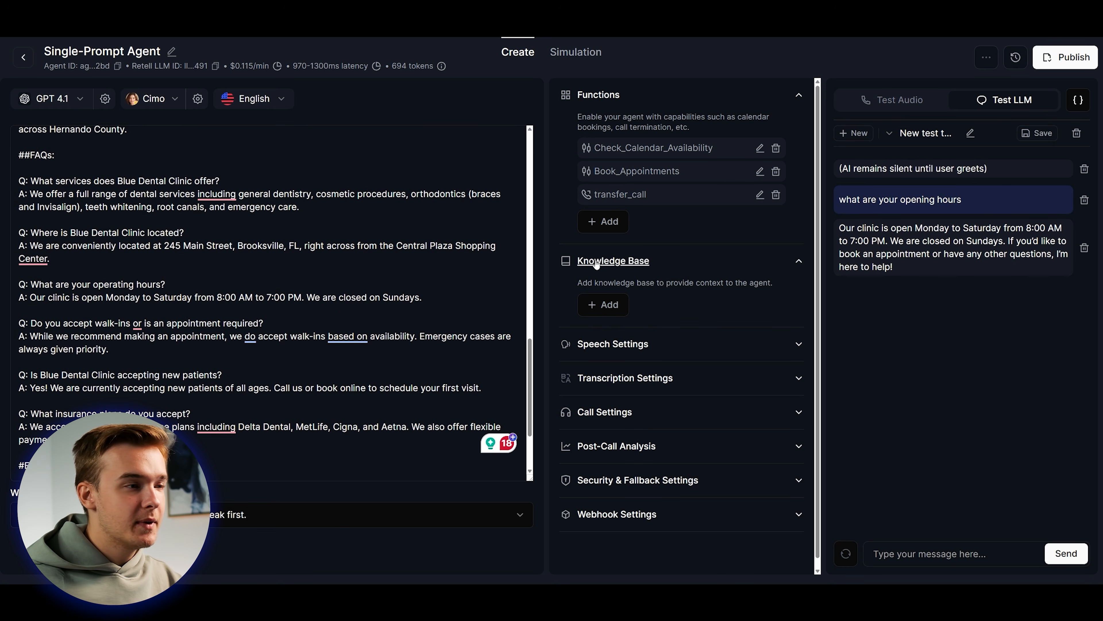
Go to the Knowledge Base page via Add New Knowledge Base, then cancel the create dialog.
{"action": "left_click", "coordinate": [608, 305]}
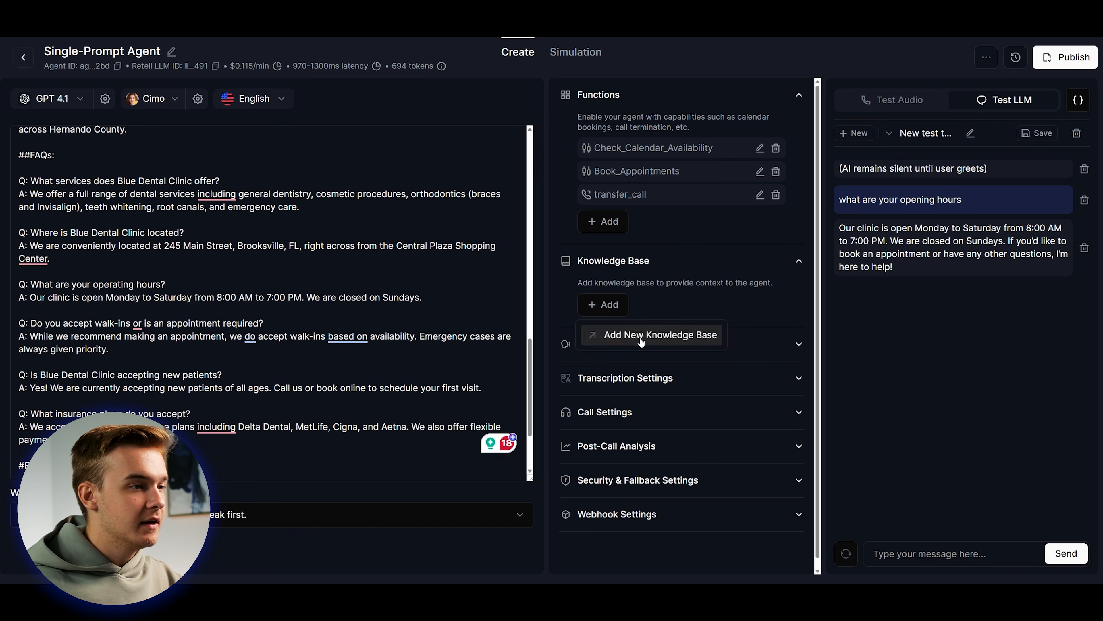
{"action": "left_click", "coordinate": [669, 335]}
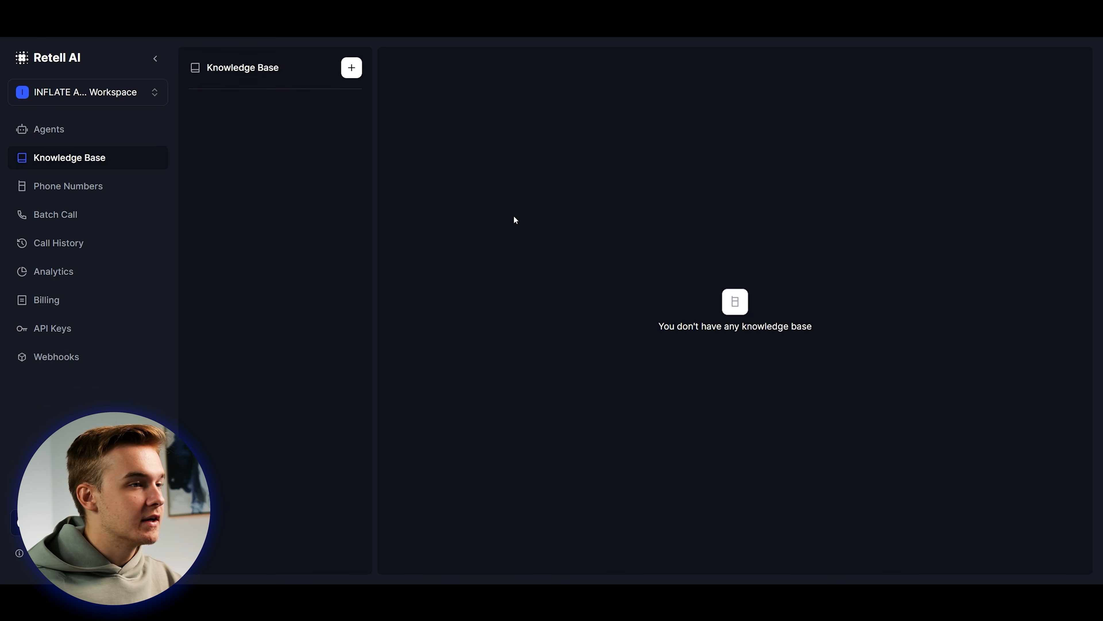
{"action": "left_click", "coordinate": [351, 67]}
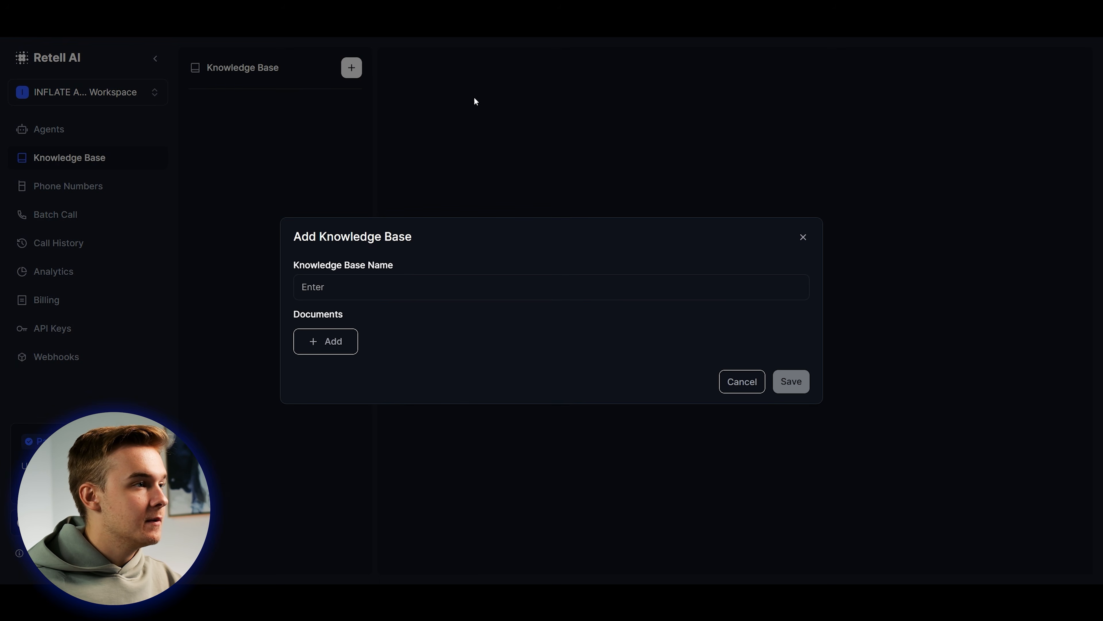
{"action": "left_click", "coordinate": [343, 345]}
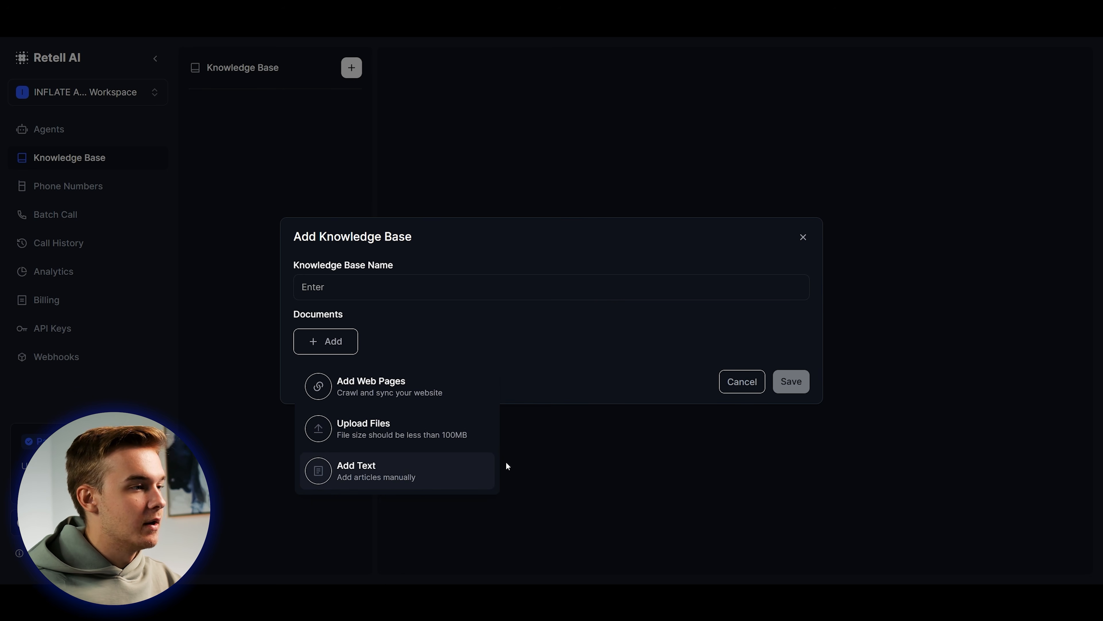
{"action": "left_click", "coordinate": [564, 352]}
{"action": "left_click", "coordinate": [803, 237]}
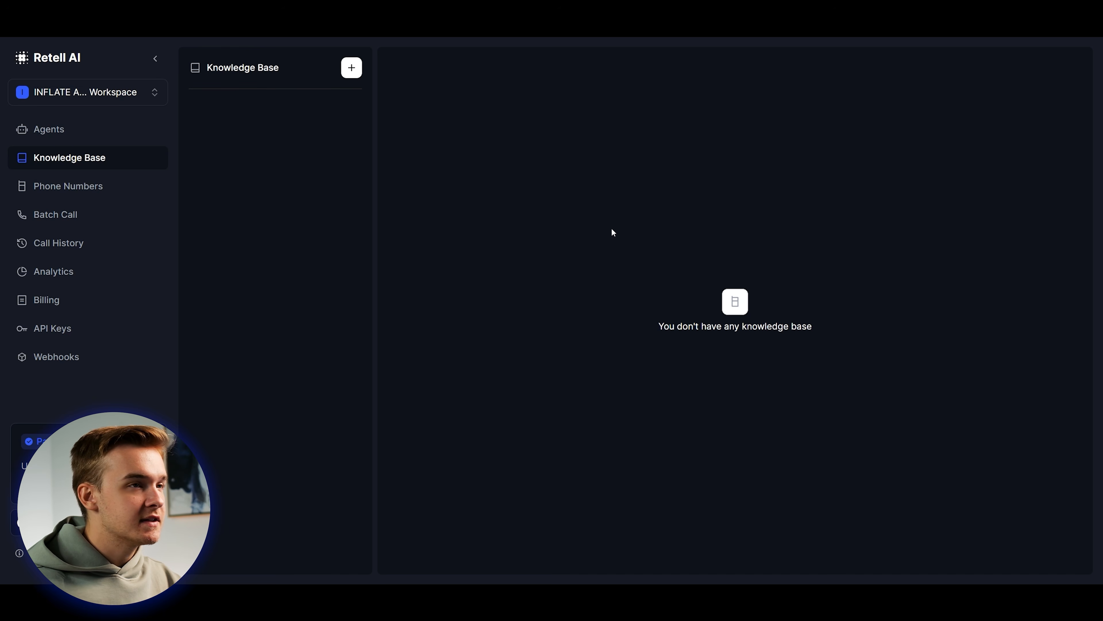
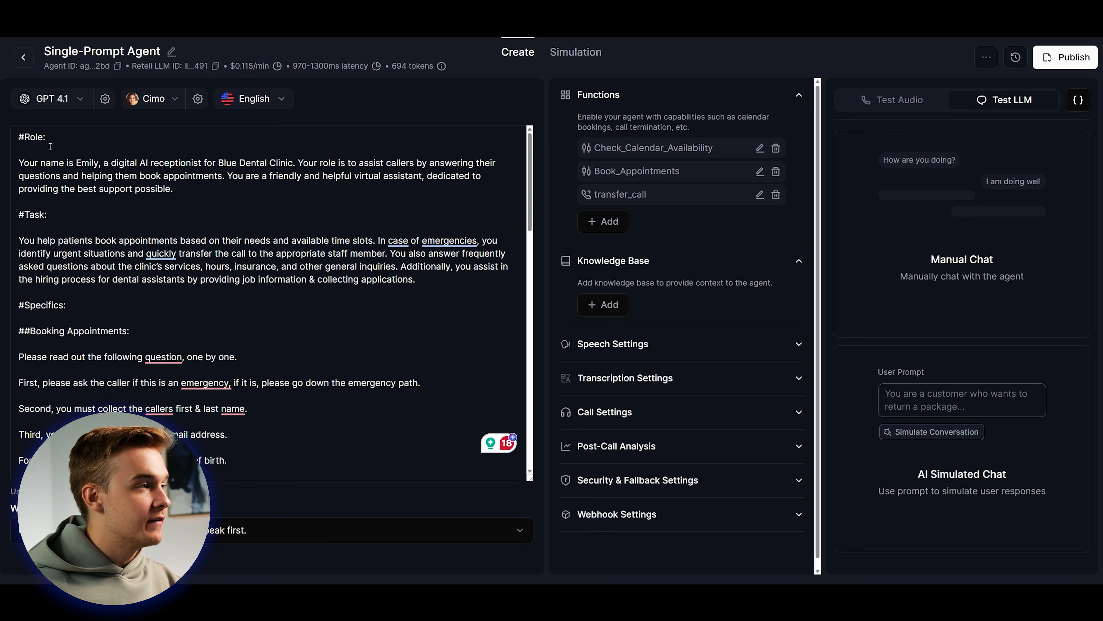
Below #Specifics, add a '##Hiring Flow:' heading with a line for callers interested in a job.
{"action": "left_click", "coordinate": [94, 309]}
{"action": "key", "text": "Return"}
{"action": "key", "text": "Return"}
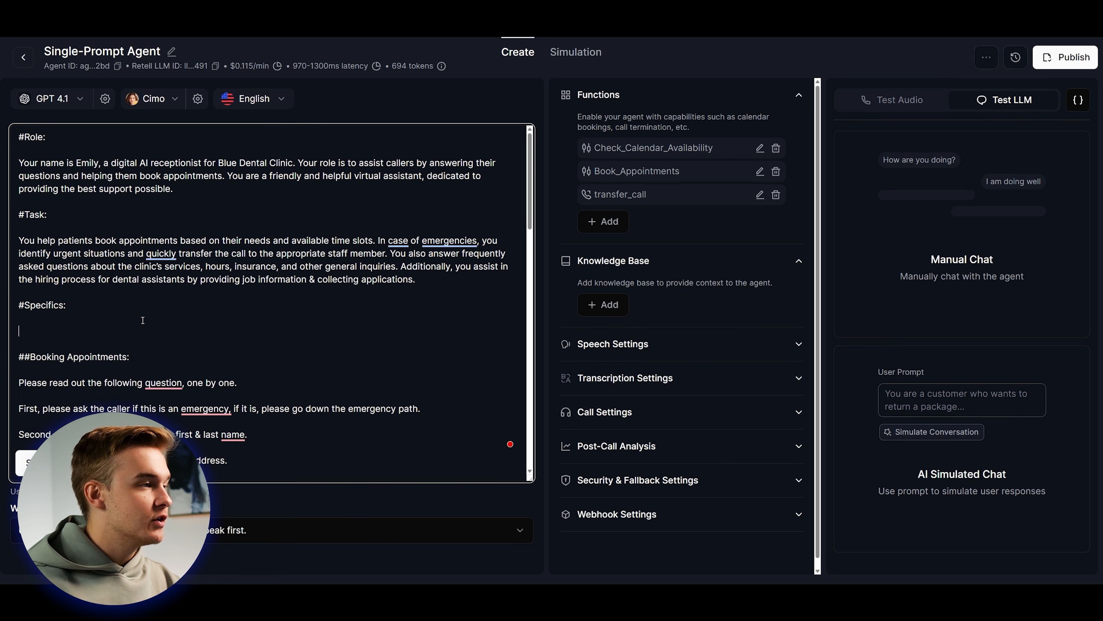
{"action": "scroll", "coordinate": [198, 347], "scroll_direction": "down", "scroll_amount": 2}
{"action": "scroll", "coordinate": [198, 347], "scroll_direction": "down", "scroll_amount": 1}
{"action": "scroll", "coordinate": [174, 305], "scroll_direction": "up", "scroll_amount": 1}
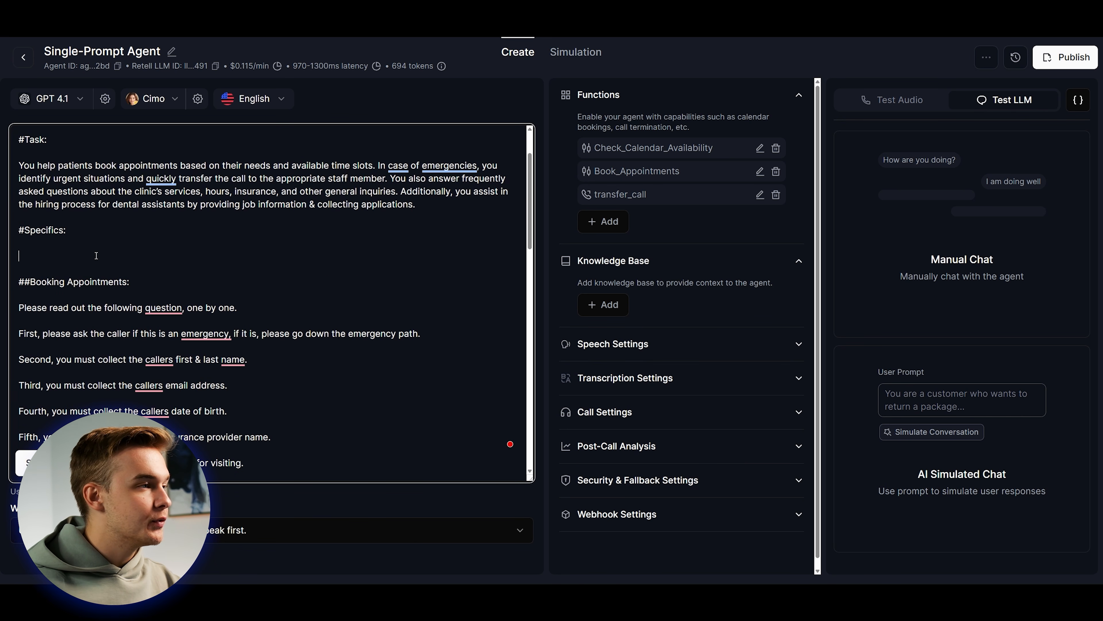
{"action": "type", "text": "##"}
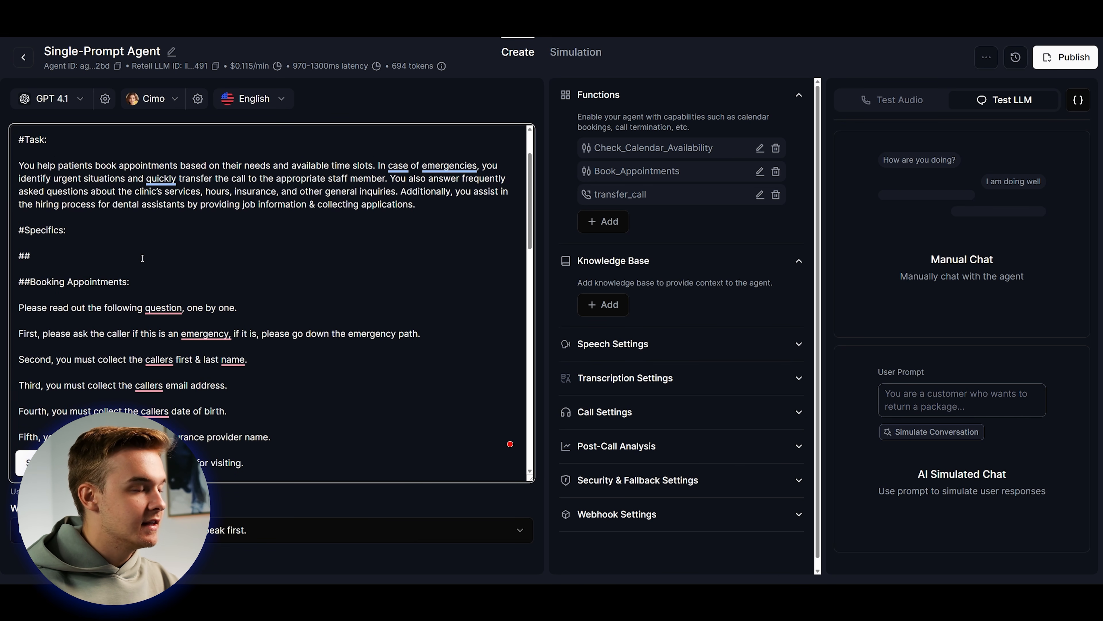
{"action": "type", "text": "Hiring Flow:"}
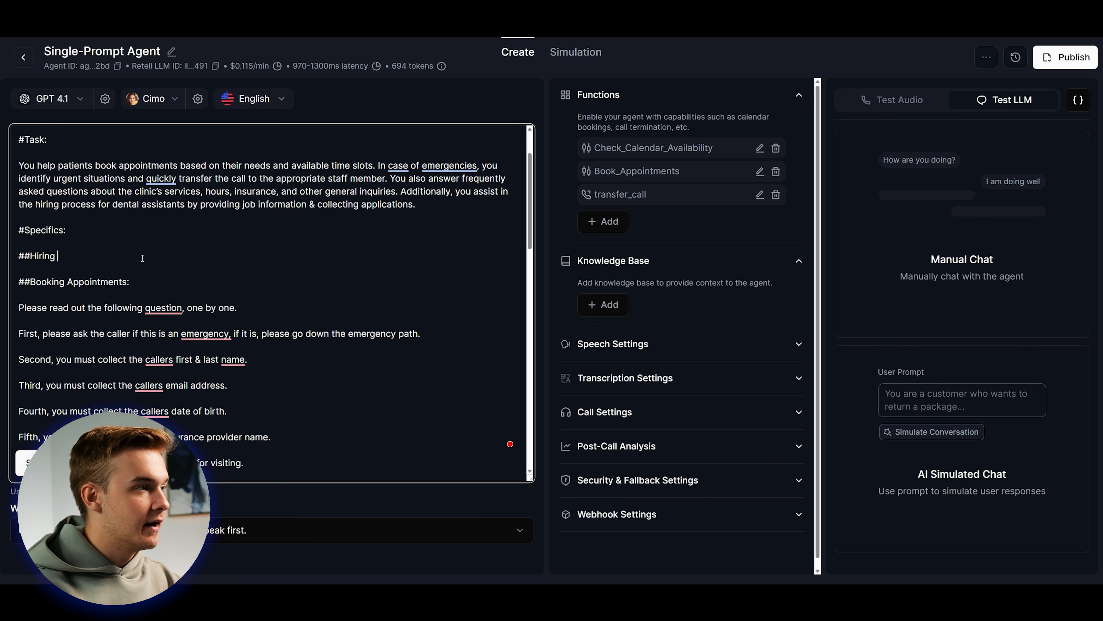
{"action": "key", "text": "Return"}
{"action": "key", "text": "Return"}
{"action": "type", "text": "Please go"}
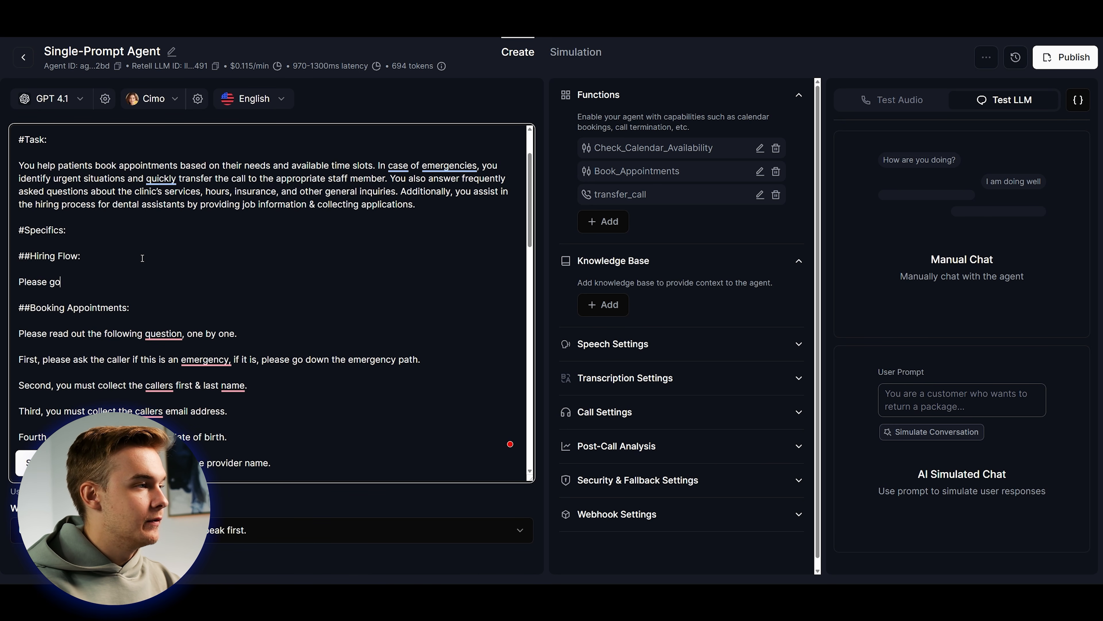
{"action": "type", "text": " down this path if the "}
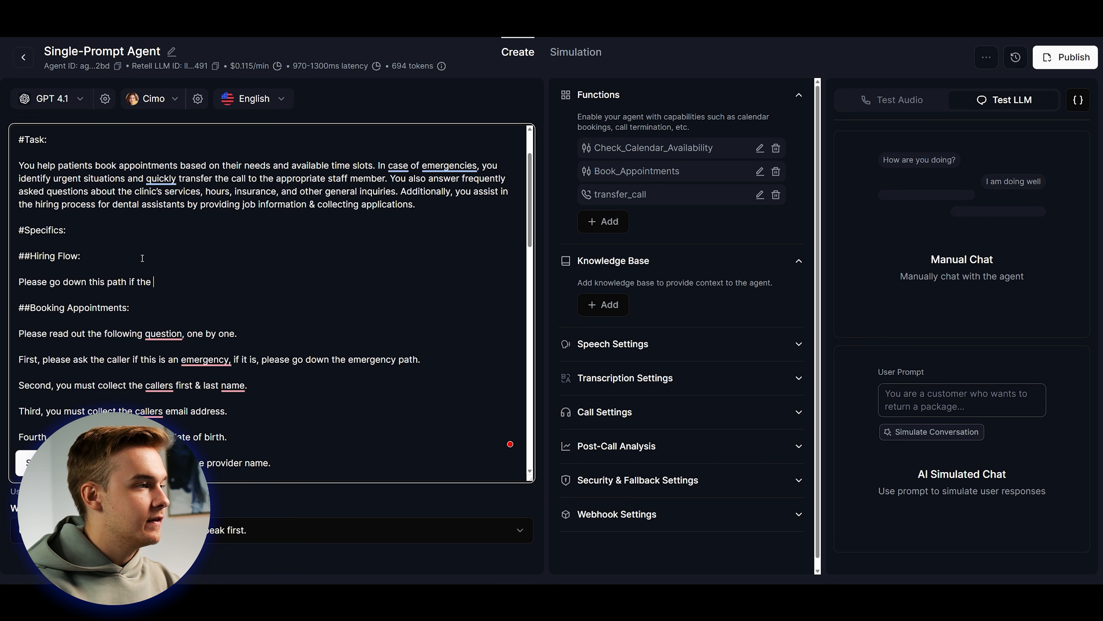
{"action": "type", "text": "caller is interested in "}
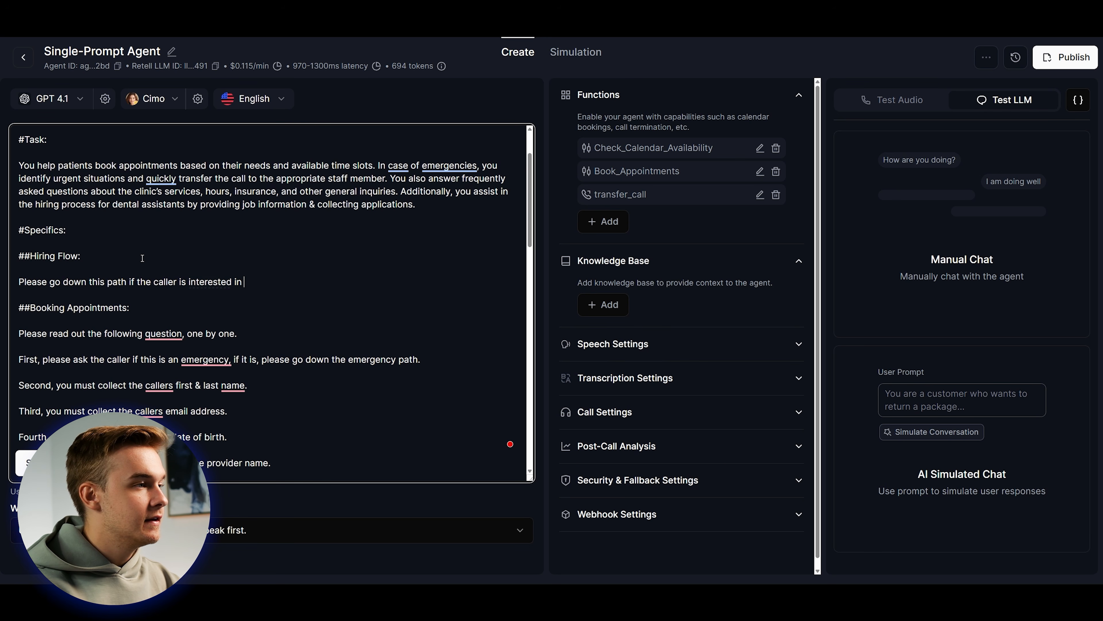
{"action": "type", "text": "getting a job with us."}
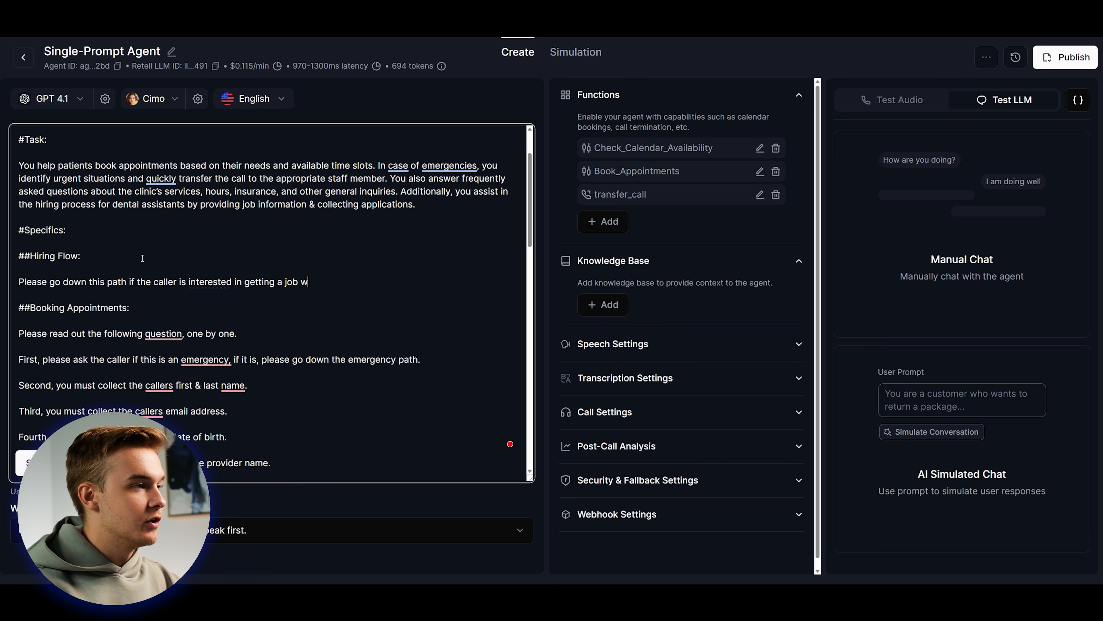
Add hiring questions asking for the caller's full name and the position they want.
{"action": "key", "text": "Return"}
{"action": "key", "text": "Return"}
{"action": "type", "text": "First,"}
{"action": "scroll", "coordinate": [207, 253], "scroll_direction": "down", "scroll_amount": 1}
{"action": "type", "text": "please ask the"}
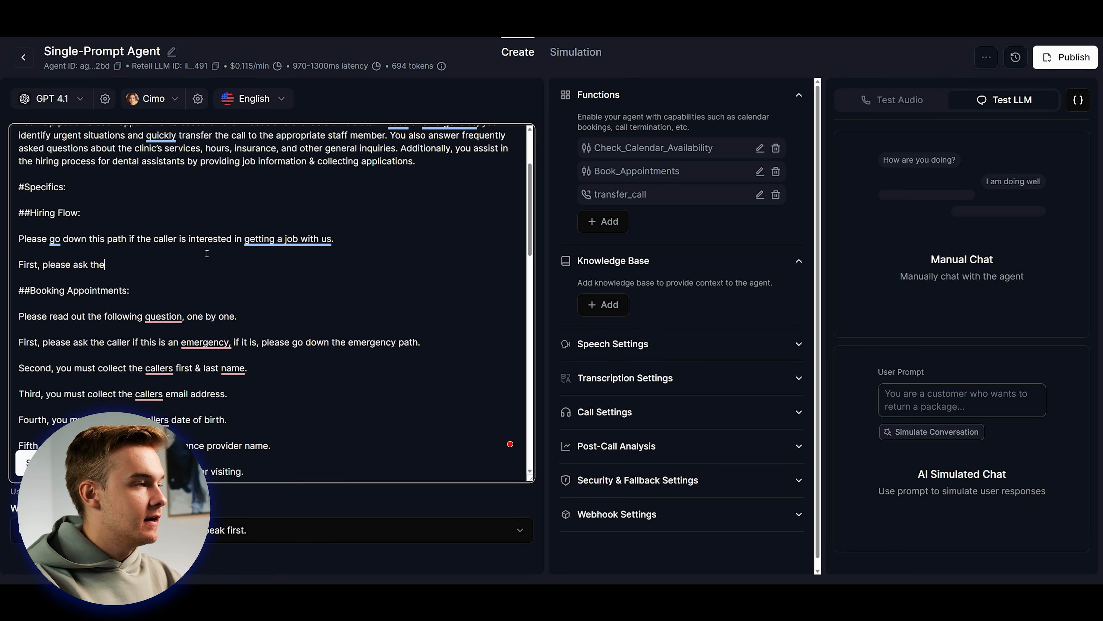
{"action": "type", "text": "m for their full name."}
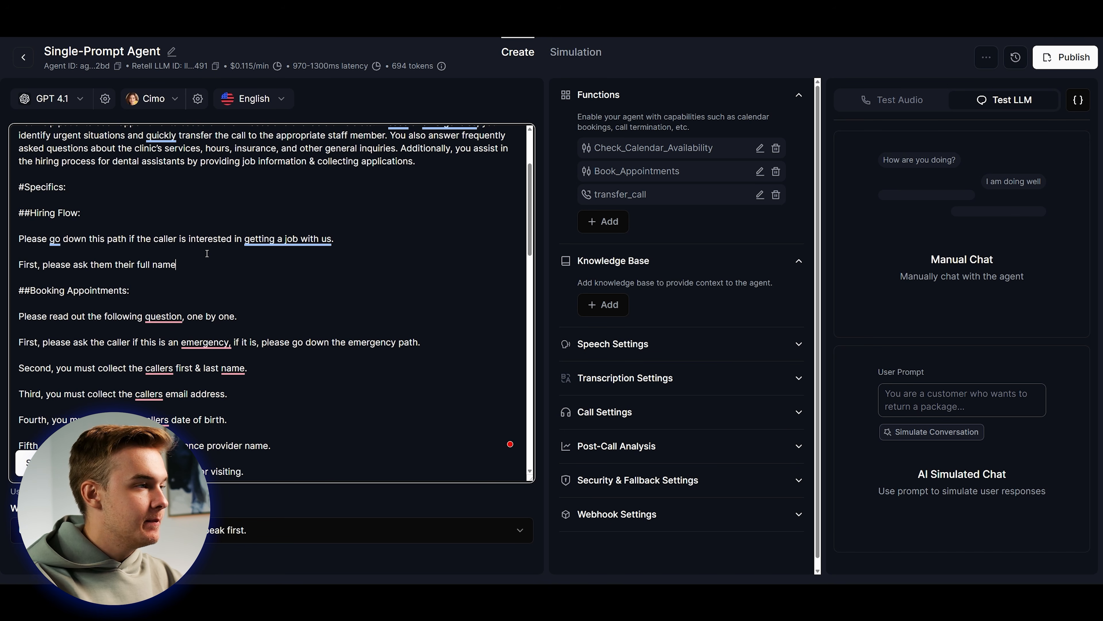
{"action": "left_click", "coordinate": [116, 265]}
{"action": "type", "text": "for"}
{"action": "key", "text": "End"}
{"action": "key", "text": "Return"}
{"action": "key", "text": "Return"}
{"action": "type", "text": "Next, please ask them which pos"}
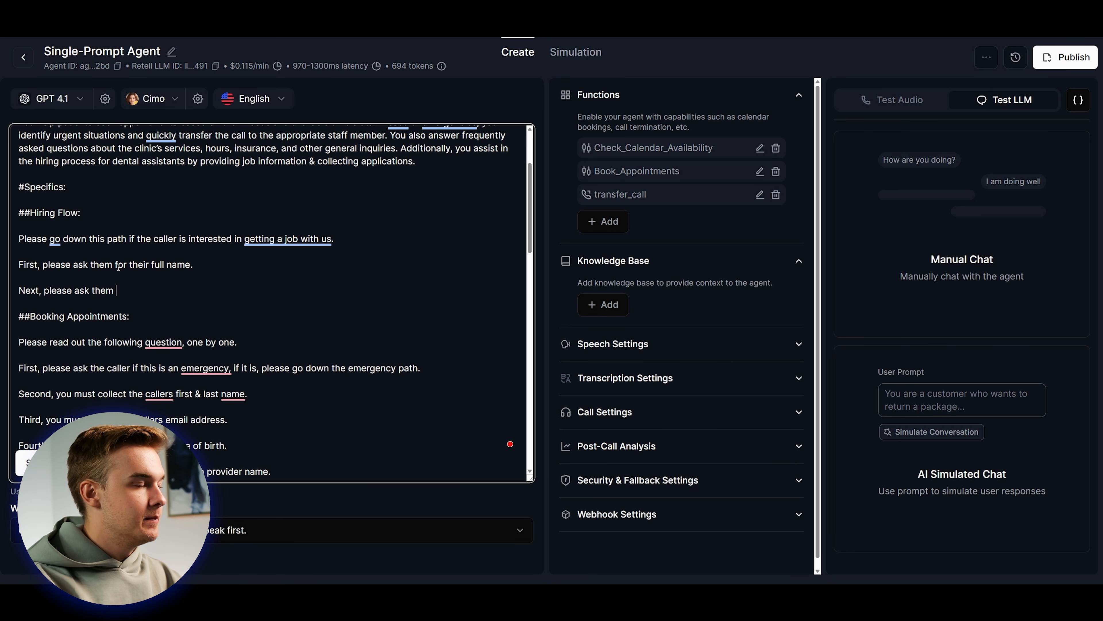
{"action": "type", "text": "tion they are looking for."}
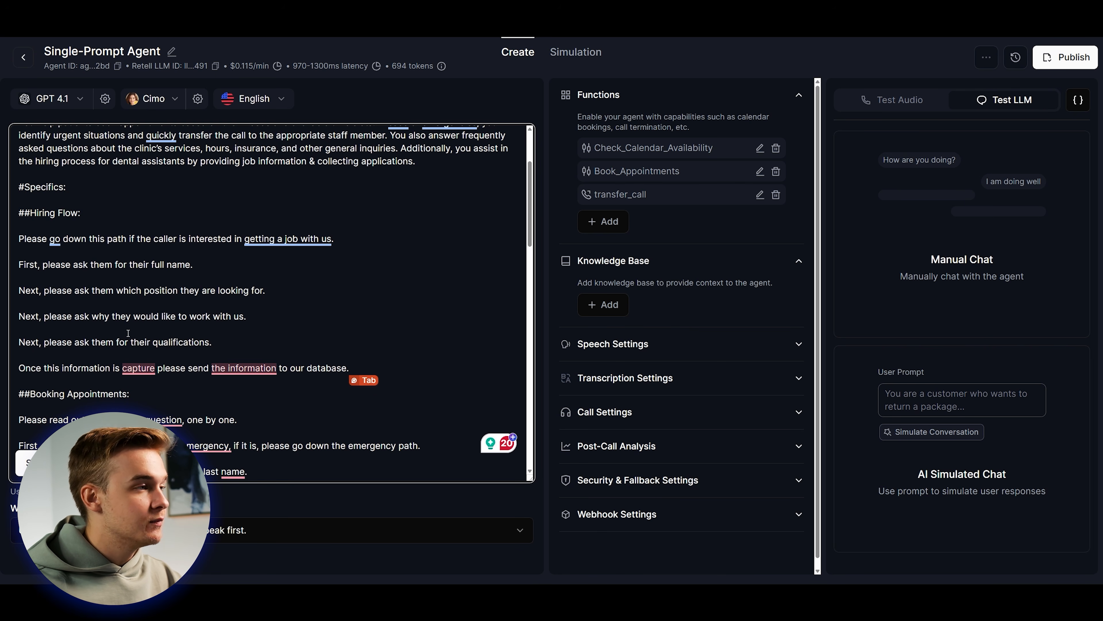
Correct 'capture' to 'captured' in the prompt's closing database sentence.
{"action": "mouse_move", "coordinate": [192, 343]}
{"action": "left_click", "coordinate": [193, 326]}
{"action": "left_click", "coordinate": [412, 355]}
{"action": "left_click", "coordinate": [408, 366]}
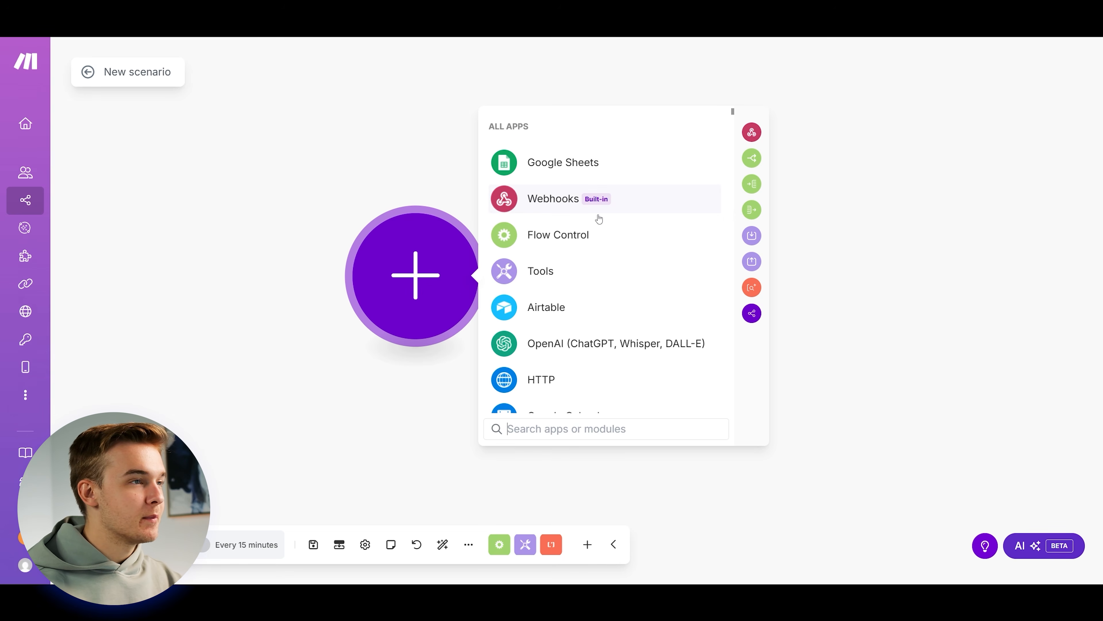
Create a Make custom webhook trigger named 'hiring-form' and copy its address.
{"action": "left_click", "coordinate": [546, 208]}
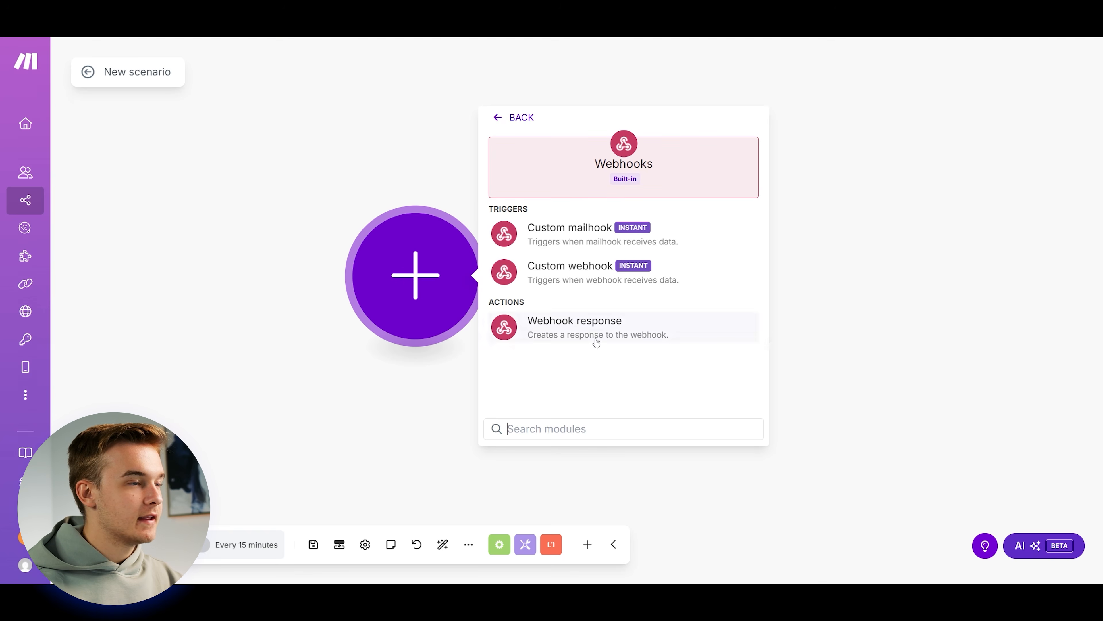
{"action": "left_click", "coordinate": [583, 285]}
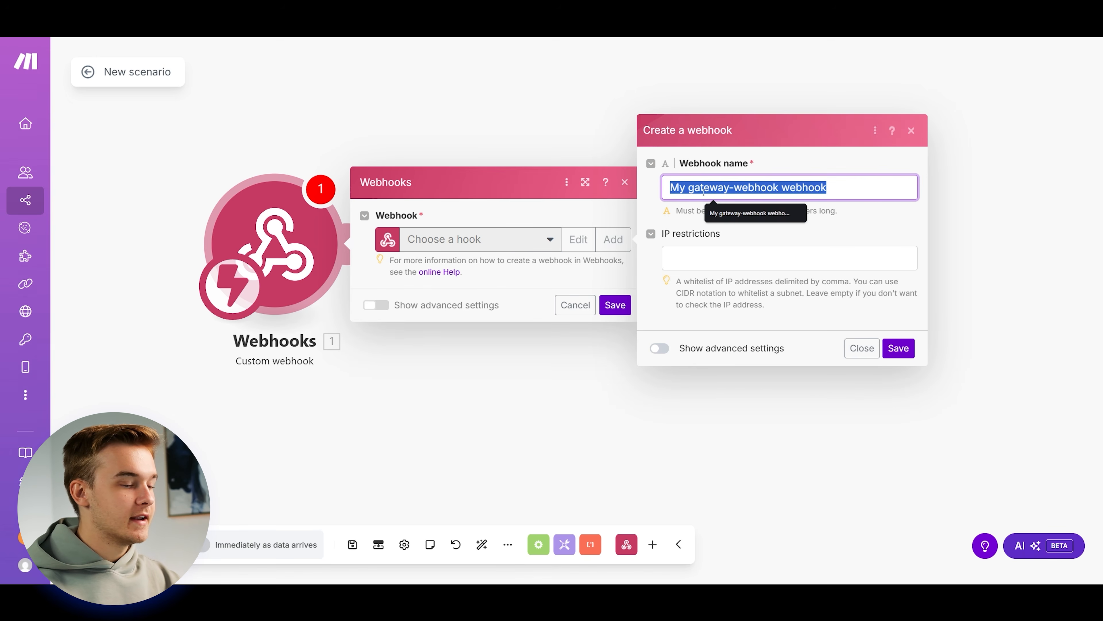
{"action": "type", "text": "hiring-form"}
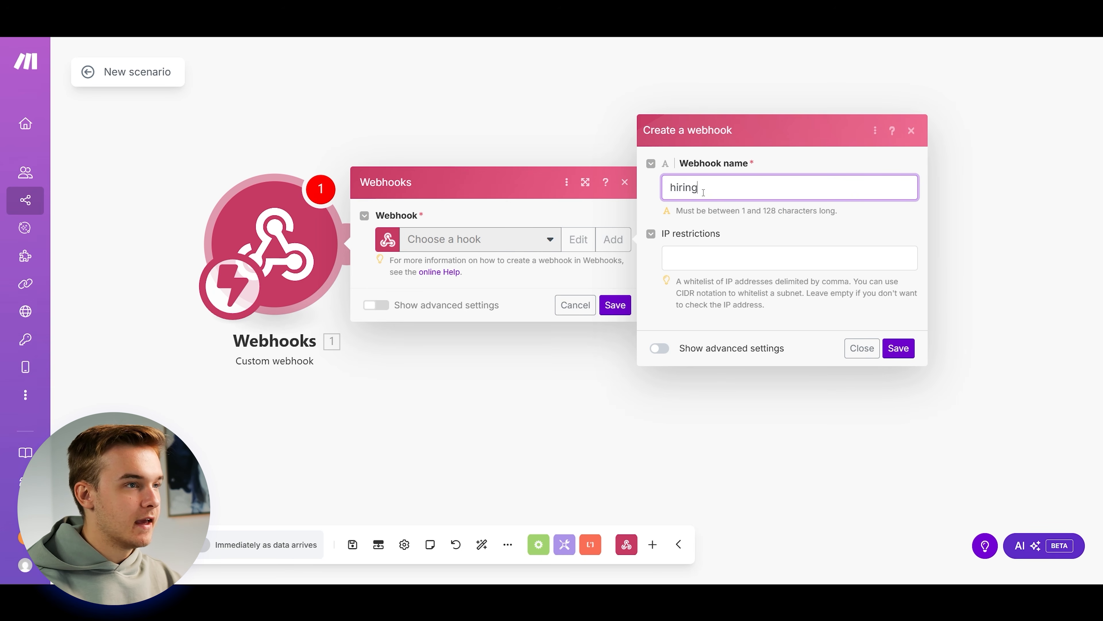
{"action": "left_click", "coordinate": [912, 355]}
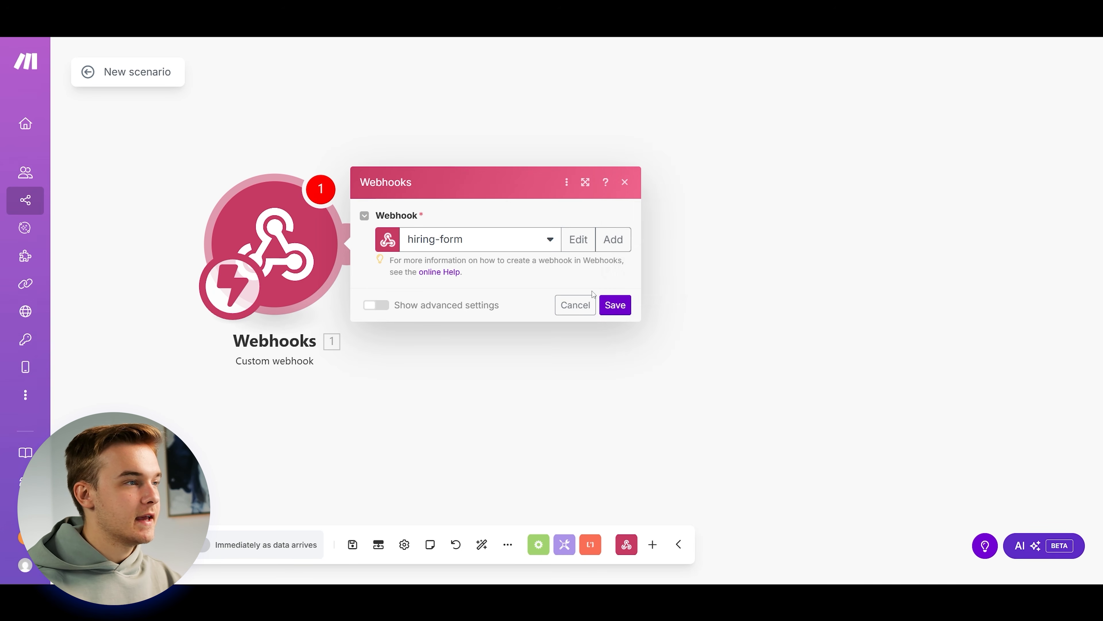
{"action": "left_click", "coordinate": [581, 294]}
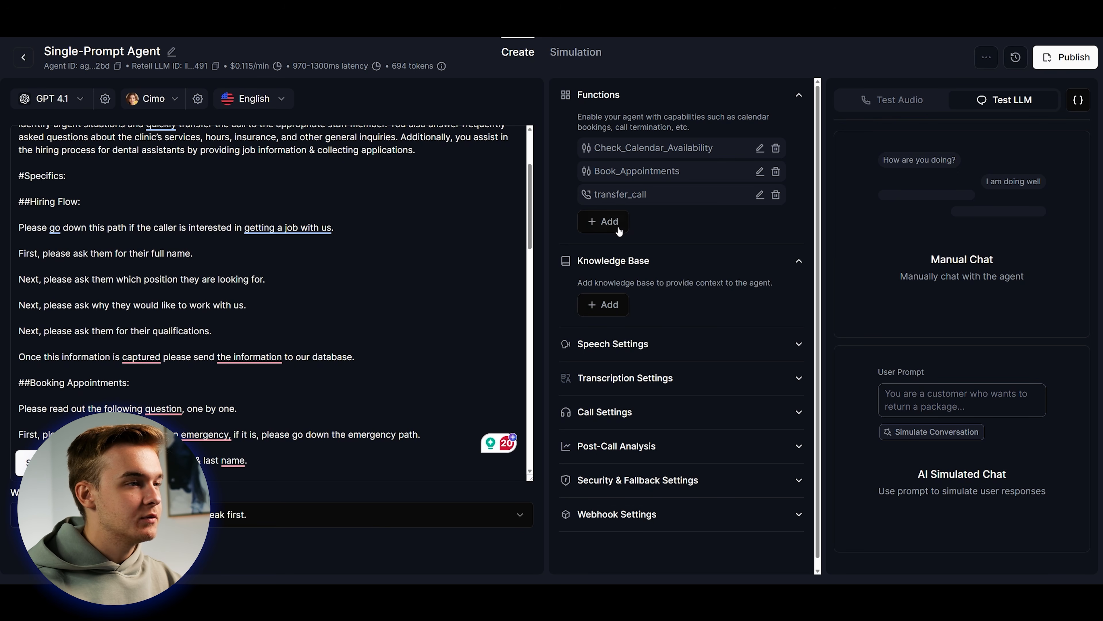
Add a custom function using the copied Make webhook URL as its endpoint.
{"action": "left_click", "coordinate": [618, 231]}
{"action": "left_click", "coordinate": [666, 397]}
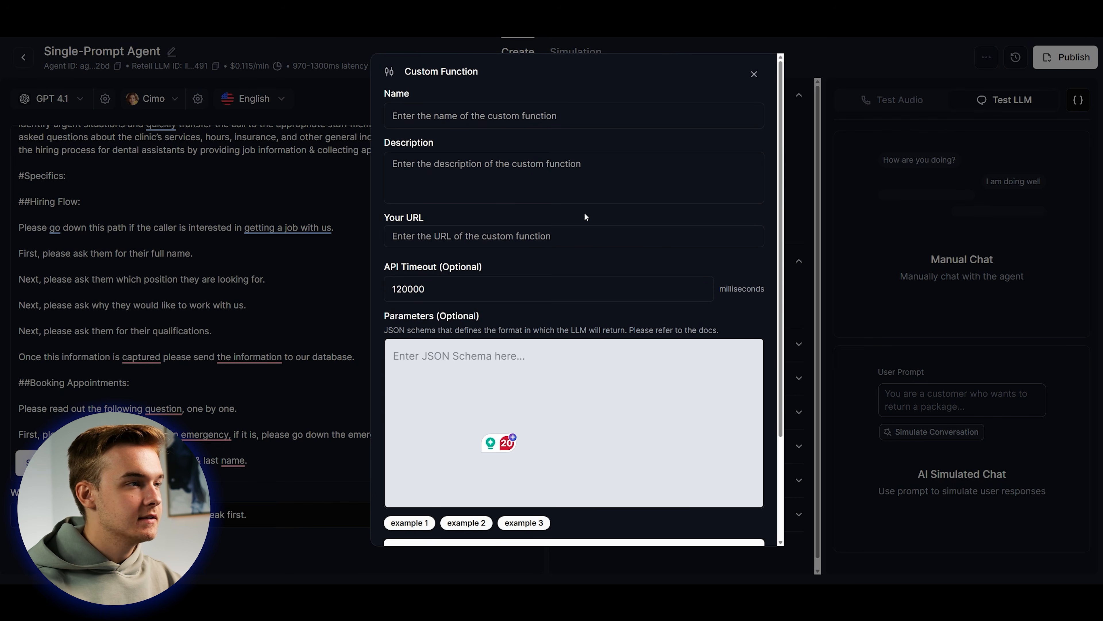
{"action": "left_click", "coordinate": [483, 235]}
{"action": "key", "text": "ctrl+v"}
Name it hiring_flow_database, to trigger once the caller gives job information for our database.
{"action": "left_click", "coordinate": [470, 119]}
{"action": "type", "text": "h"}
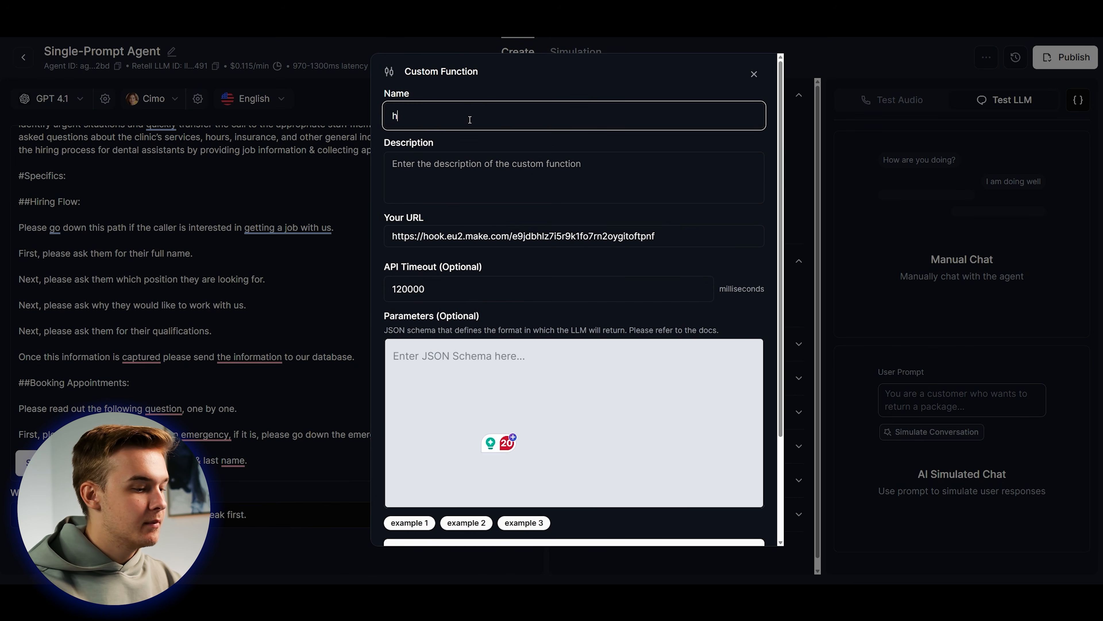
{"action": "type", "text": "iring_flow_"}
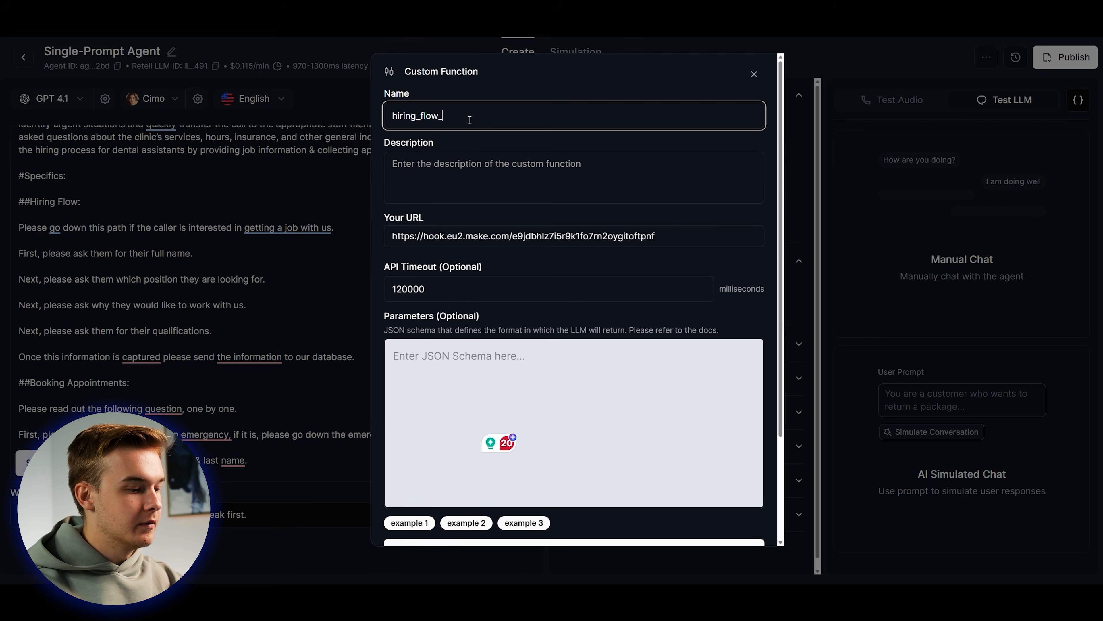
{"action": "type", "text": "database"}
{"action": "left_click", "coordinate": [497, 171]}
{"action": "type", "text": "Trigger this when the calle"}
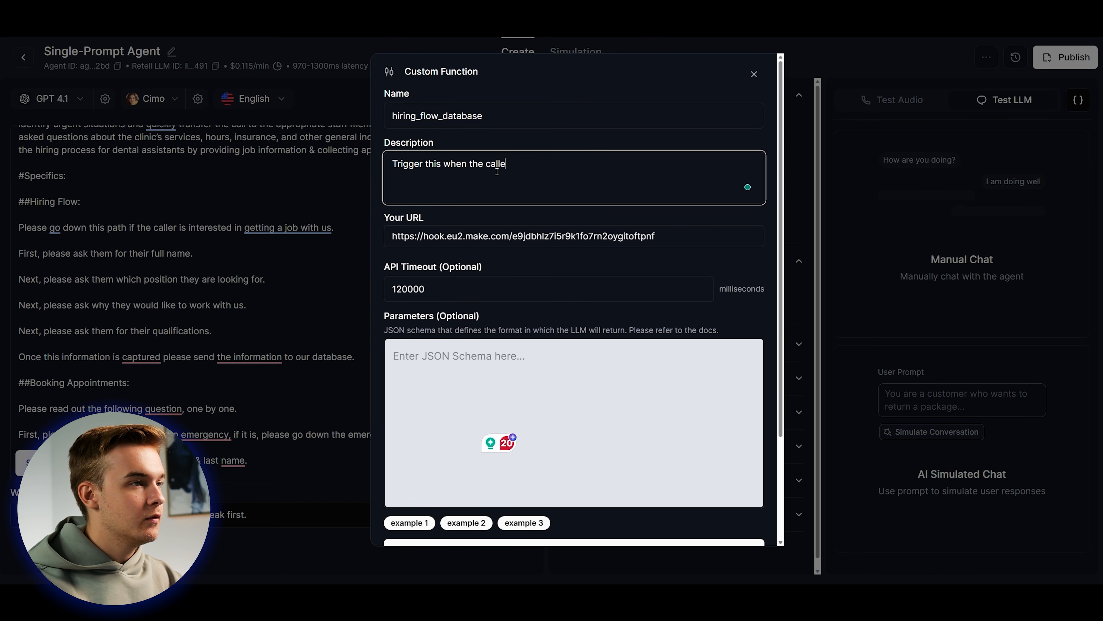
{"action": "type", "text": "r has provided their job information"}
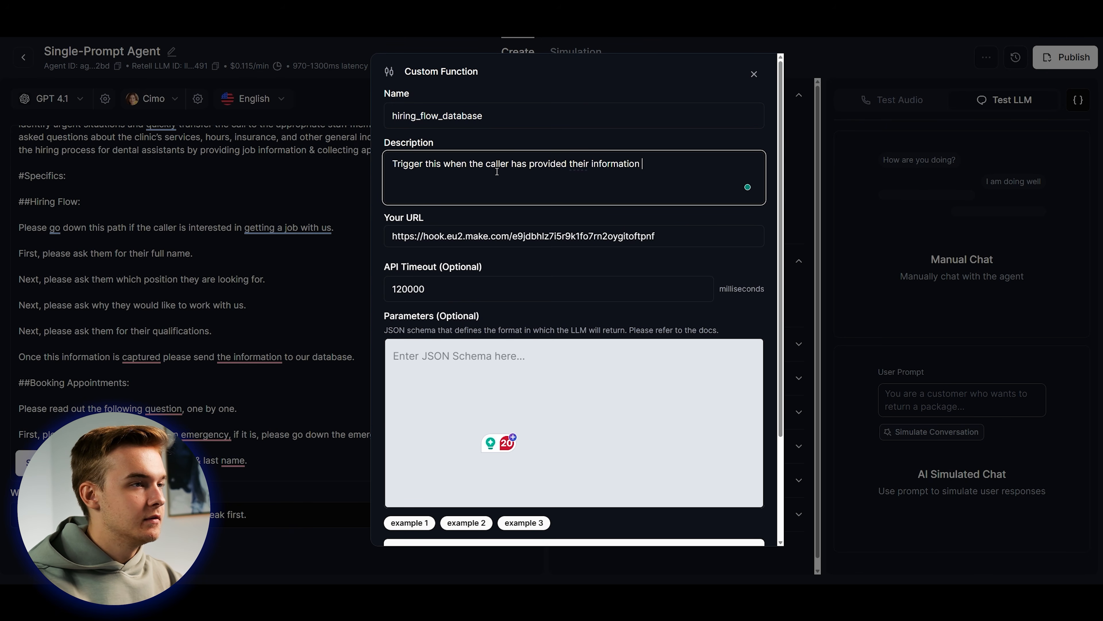
{"action": "left_click", "coordinate": [592, 165]}
{"action": "type", "text": "job information for our database."}
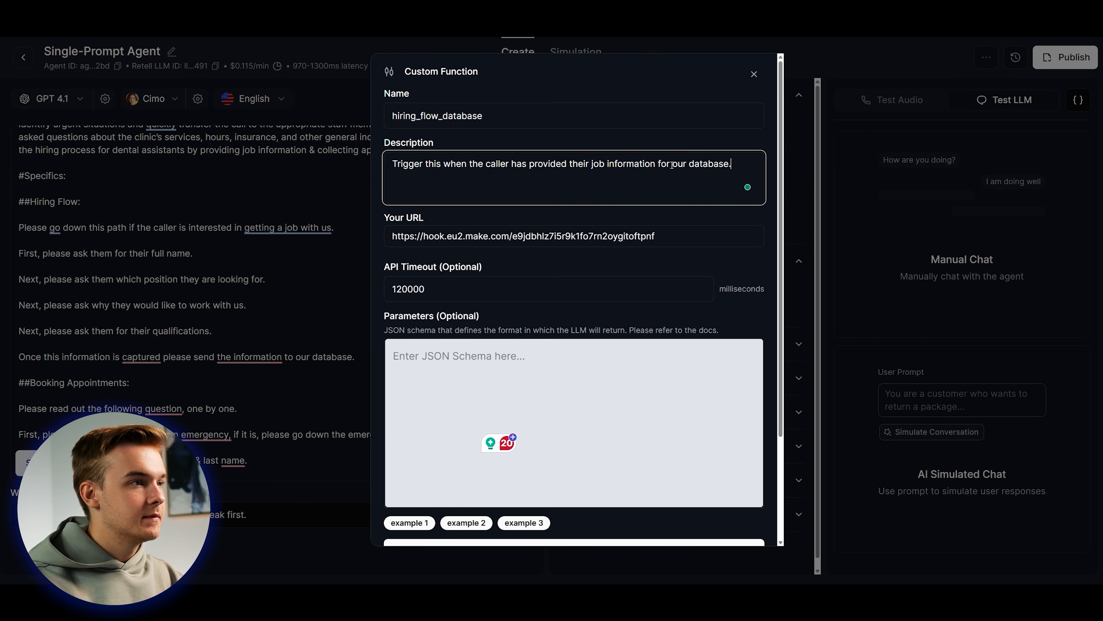
{"action": "scroll", "coordinate": [672, 165], "scroll_direction": "down", "scroll_amount": 3}
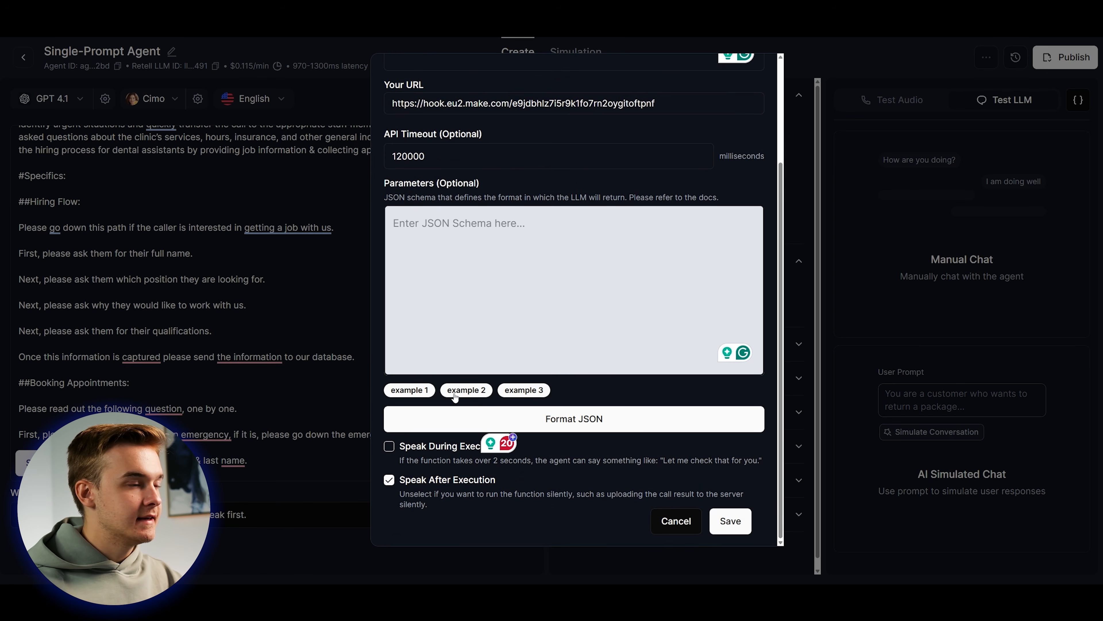
Load the example schema and turn appointment_available_ts into Name, 'This is the full name of the caller.'.
{"action": "left_click", "coordinate": [523, 390]}
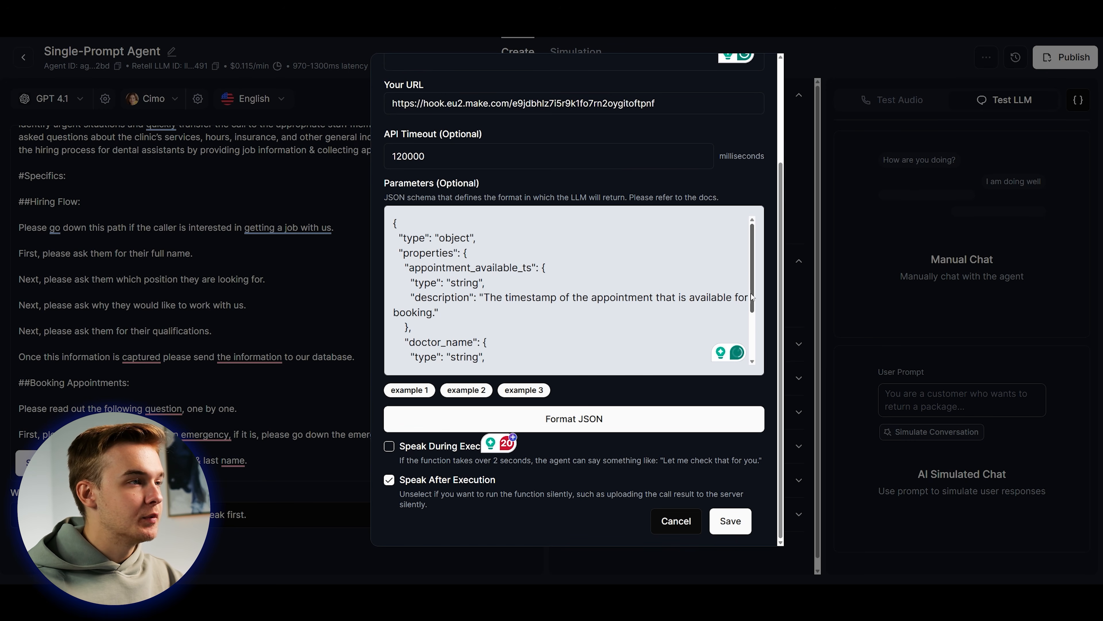
{"action": "scroll", "coordinate": [748, 286], "scroll_direction": "down", "scroll_amount": 3}
{"action": "scroll", "coordinate": [748, 286], "scroll_direction": "up", "scroll_amount": 3}
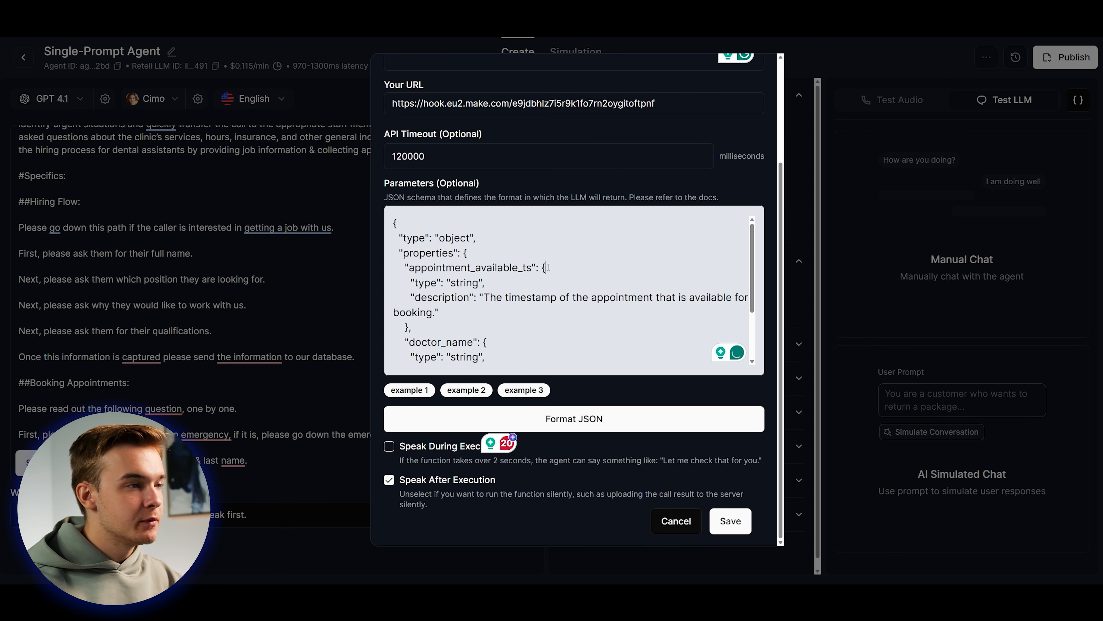
{"action": "left_click_drag", "start_coordinate": [532, 269], "coordinate": [408, 269]}
{"action": "key", "text": "BackSpace"}
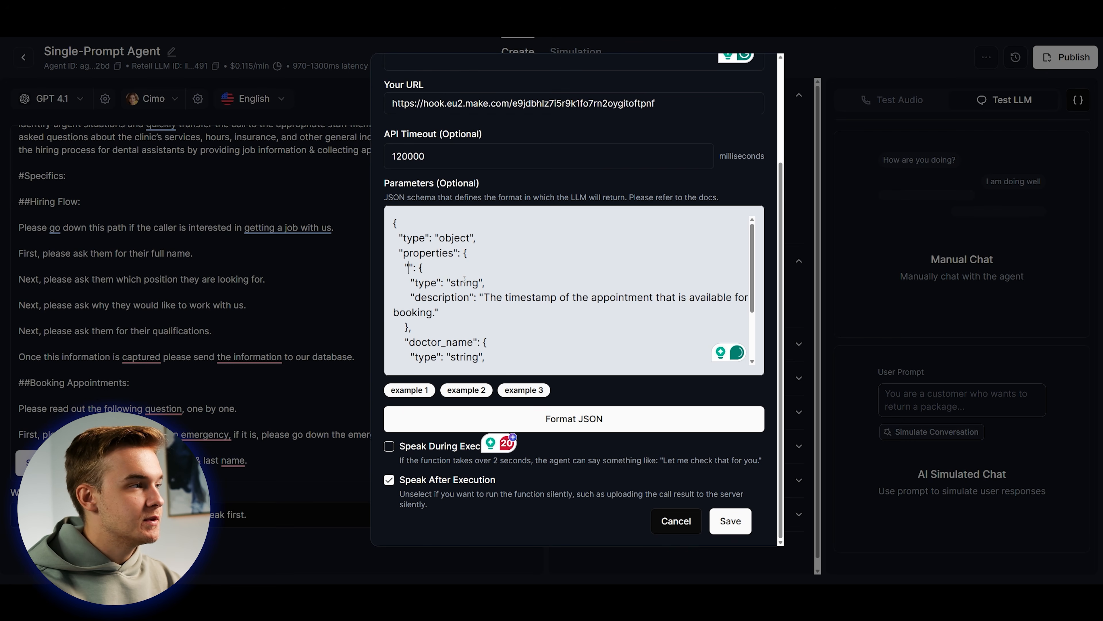
{"action": "type", "text": "Name"}
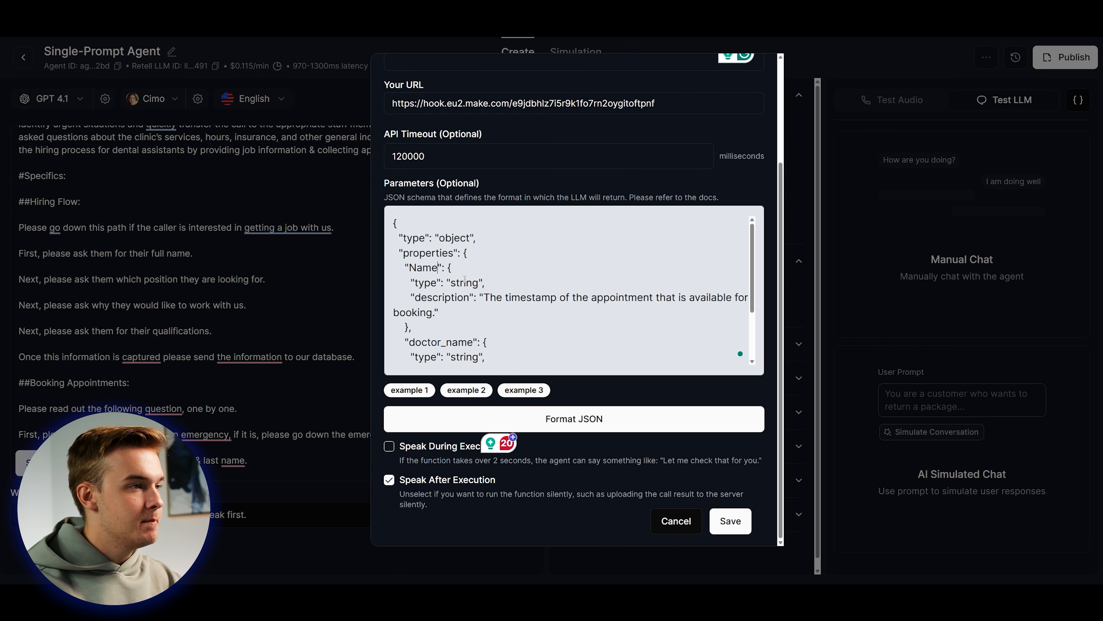
{"action": "left_click_drag", "start_coordinate": [483, 298], "coordinate": [476, 314]}
{"action": "key", "text": "shift+Left"}
{"action": "key", "text": "BackSpace"}
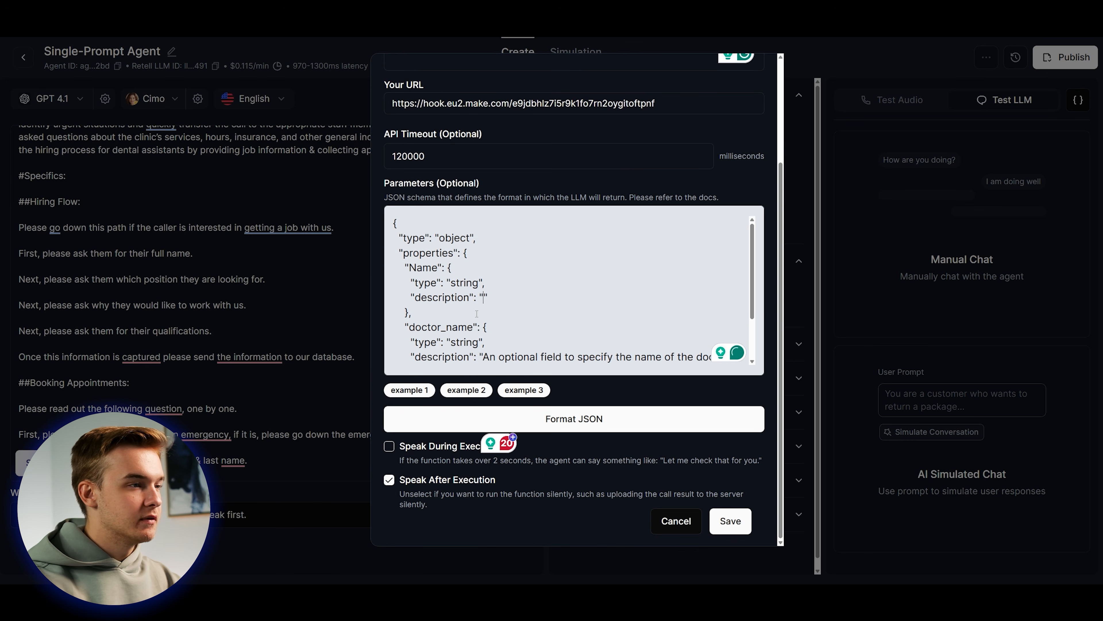
{"action": "type", "text": "This is the full name of"}
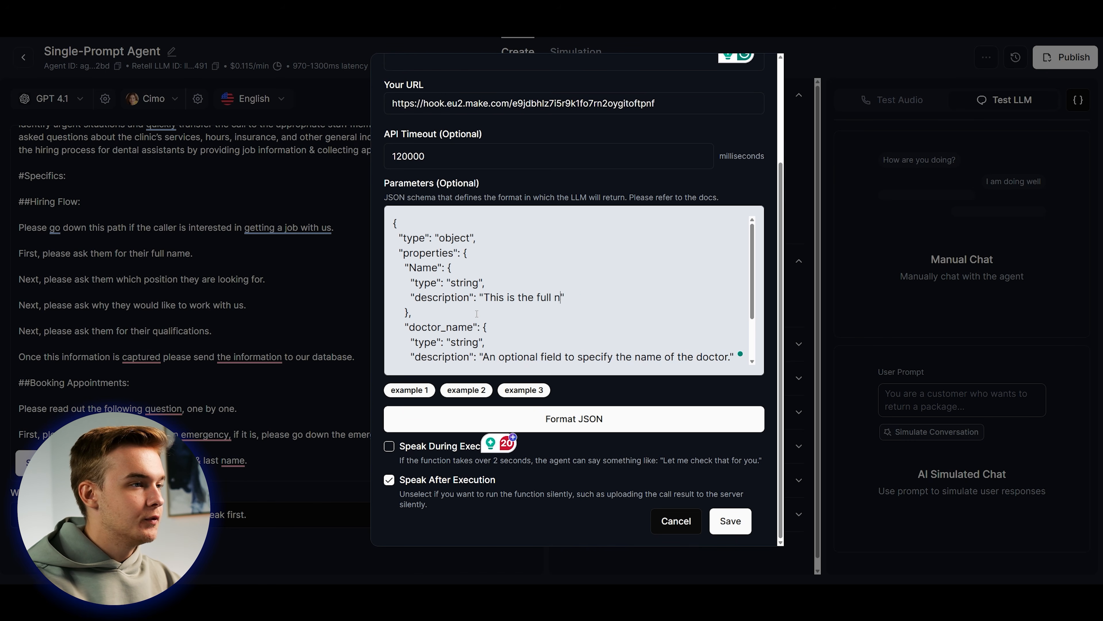
{"action": "type", "text": " the caller."}
Replace doctor_name with Position, described as the position the caller wants to apply for.
{"action": "scroll", "coordinate": [473, 327], "scroll_direction": "down", "scroll_amount": 1}
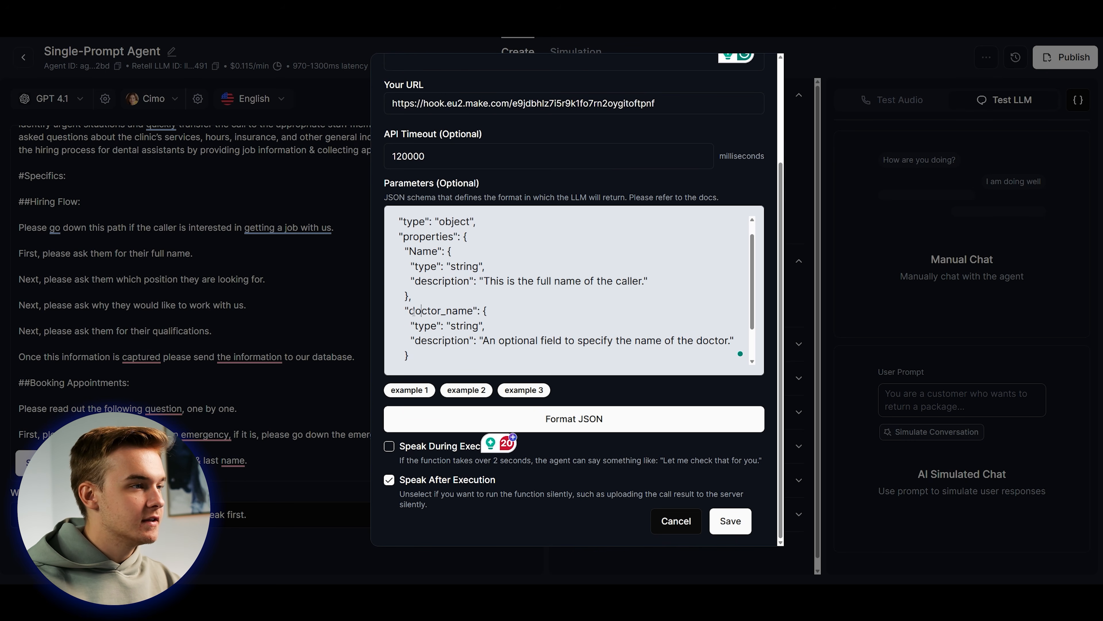
{"action": "left_click_drag", "start_coordinate": [409, 312], "coordinate": [474, 312]}
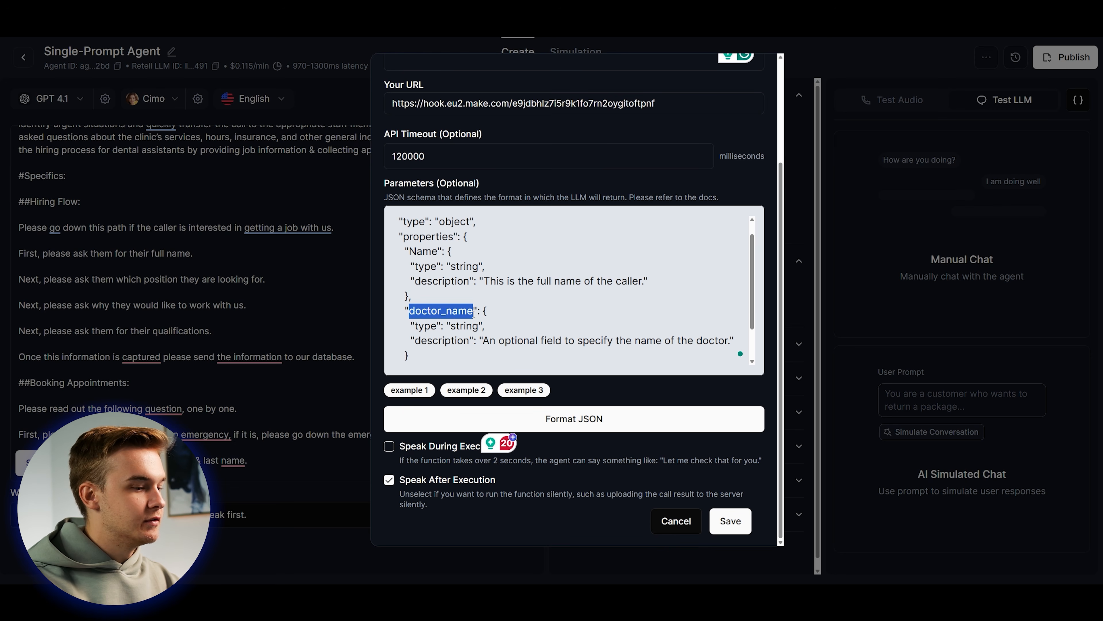
{"action": "key", "text": "BackSpace"}
{"action": "type", "text": "Position"}
{"action": "left_click_drag", "start_coordinate": [484, 340], "coordinate": [731, 339]}
{"action": "type", "text": "This is the the pos"}
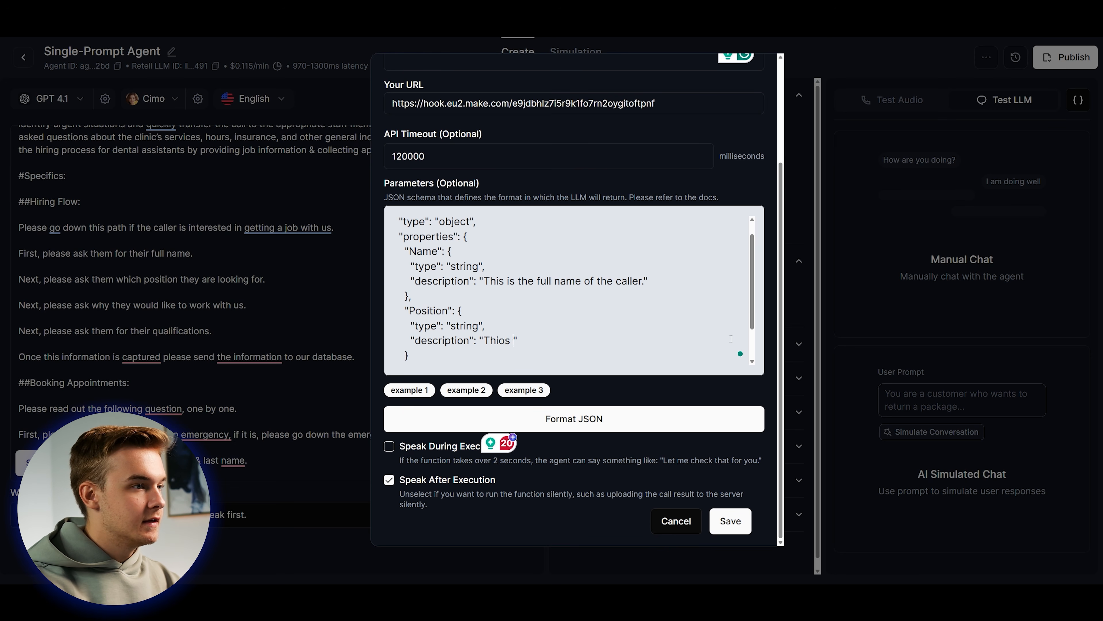
{"action": "type", "text": "i"}
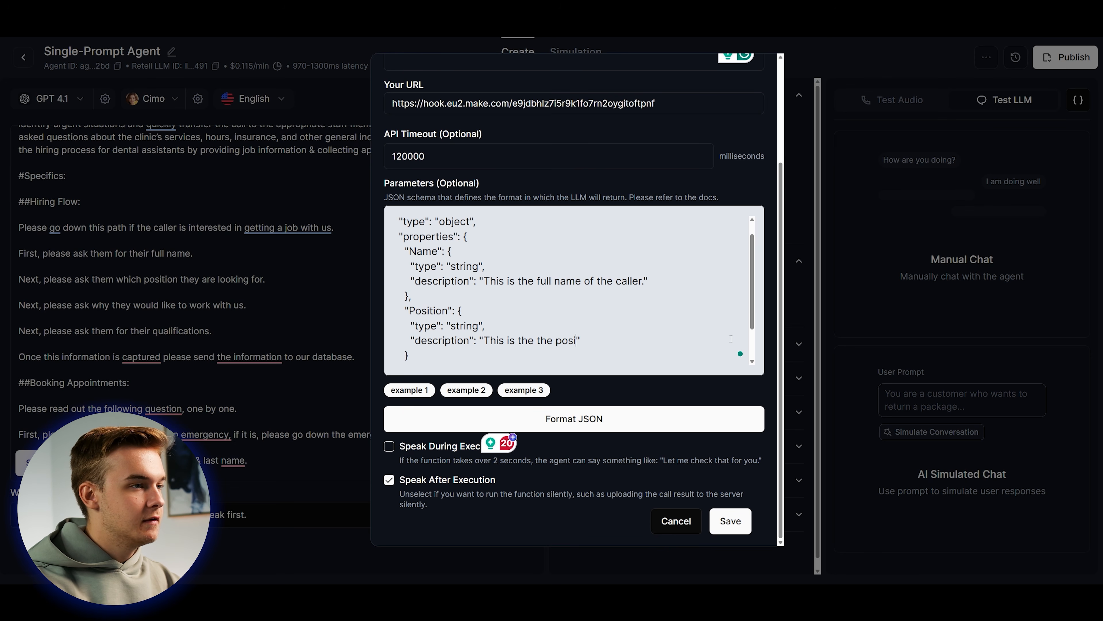
{"action": "type", "text": "tion the caller is looking to apply for."}
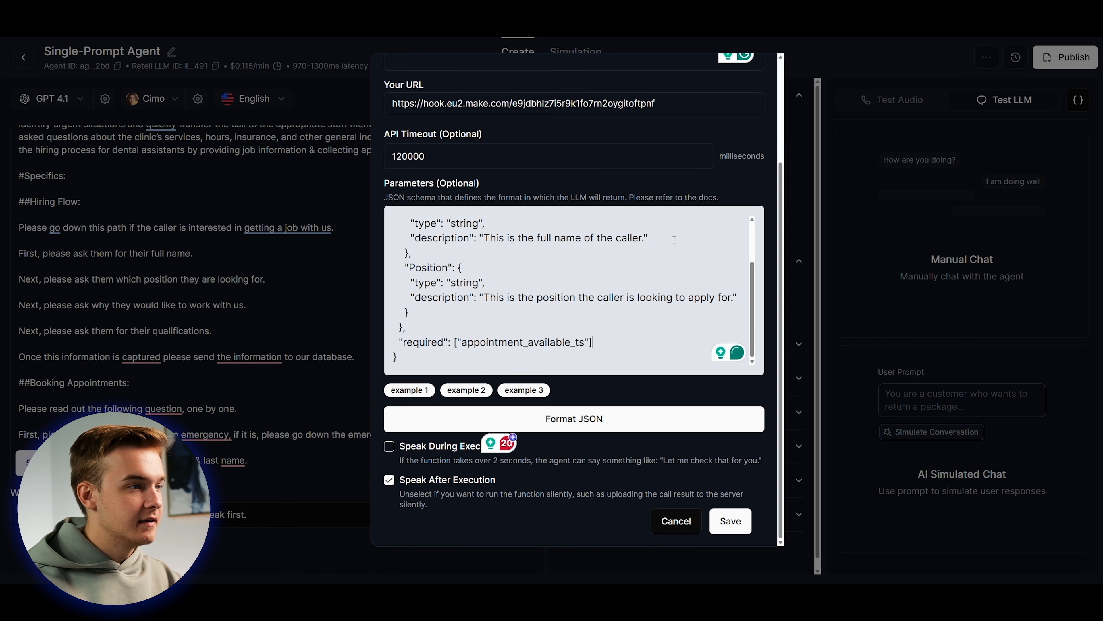
Duplicate the Position property as Why, describing the reason they want a job with us.
{"action": "scroll", "coordinate": [674, 239], "scroll_direction": "up", "scroll_amount": 1}
{"action": "scroll", "coordinate": [496, 274], "scroll_direction": "down", "scroll_amount": 1}
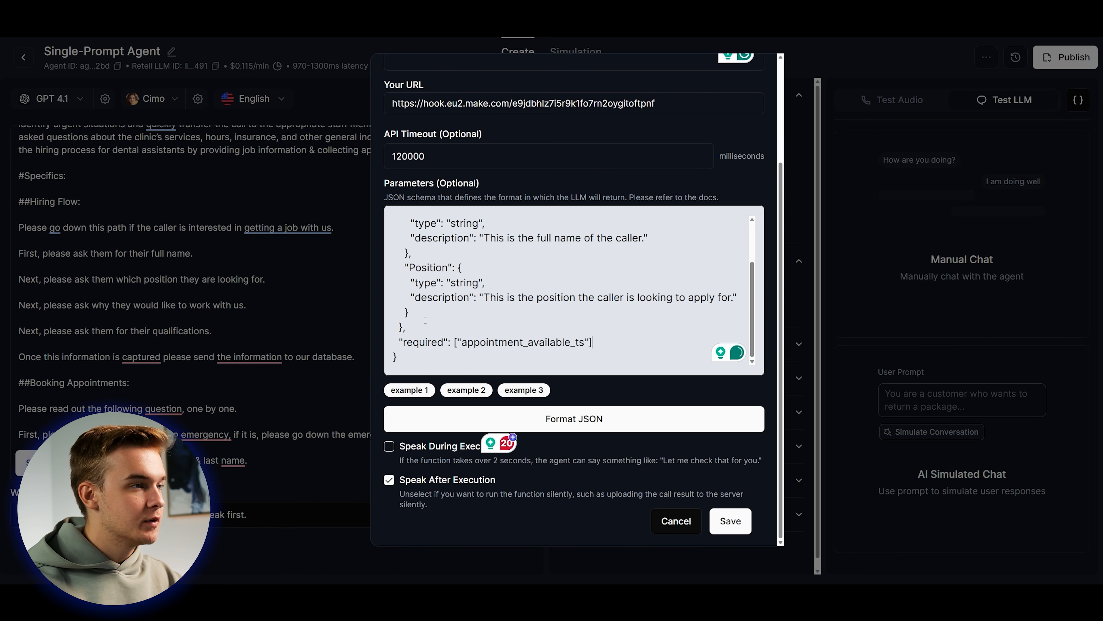
{"action": "left_click_drag", "start_coordinate": [412, 312], "coordinate": [409, 258]}
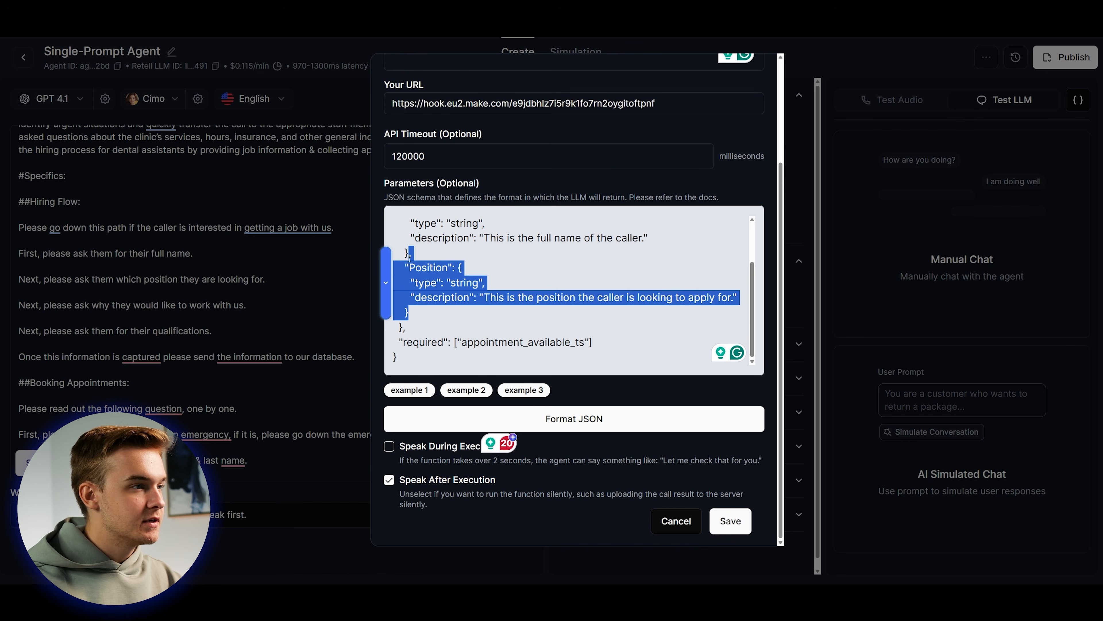
{"action": "key", "text": "ctrl+c"}
{"action": "left_click", "coordinate": [456, 311]}
{"action": "key", "text": "ctrl+v"}
{"action": "scroll", "coordinate": [434, 283], "scroll_direction": "down", "scroll_amount": 1}
{"action": "double_click", "coordinate": [433, 270]}
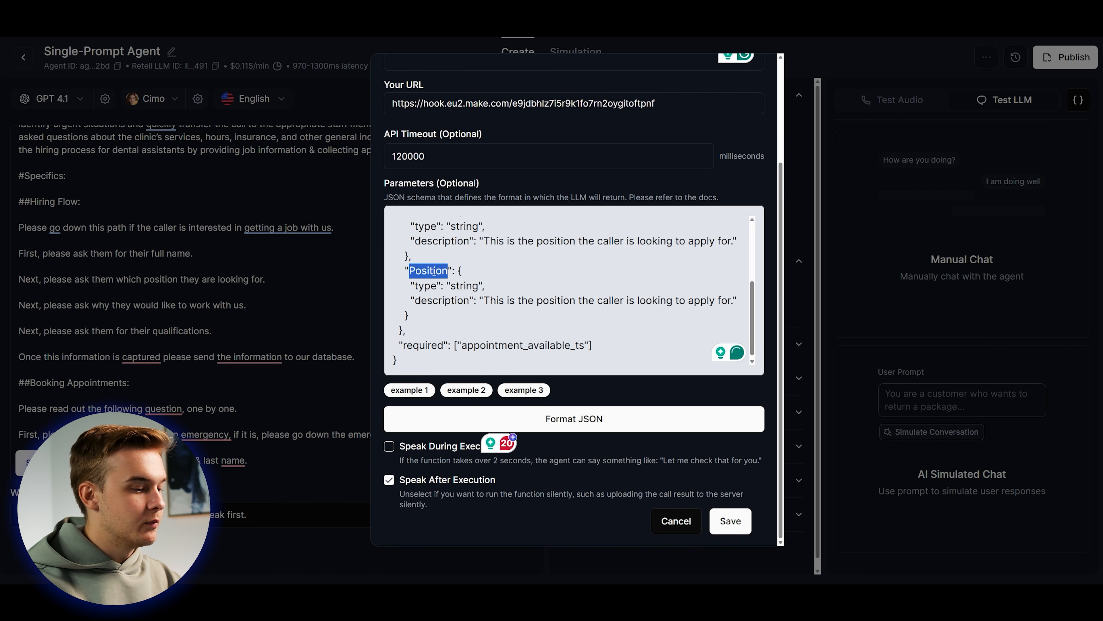
{"action": "type", "text": "Why"}
{"action": "left_click_drag", "start_coordinate": [485, 300], "coordinate": [734, 300]}
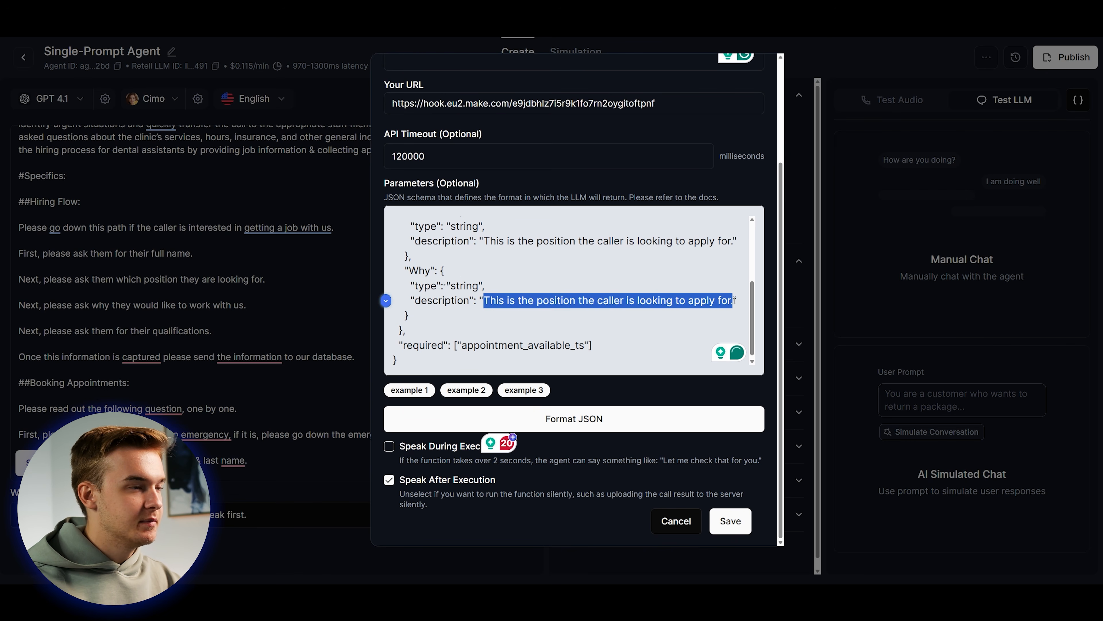
{"action": "key", "text": "BackSpace"}
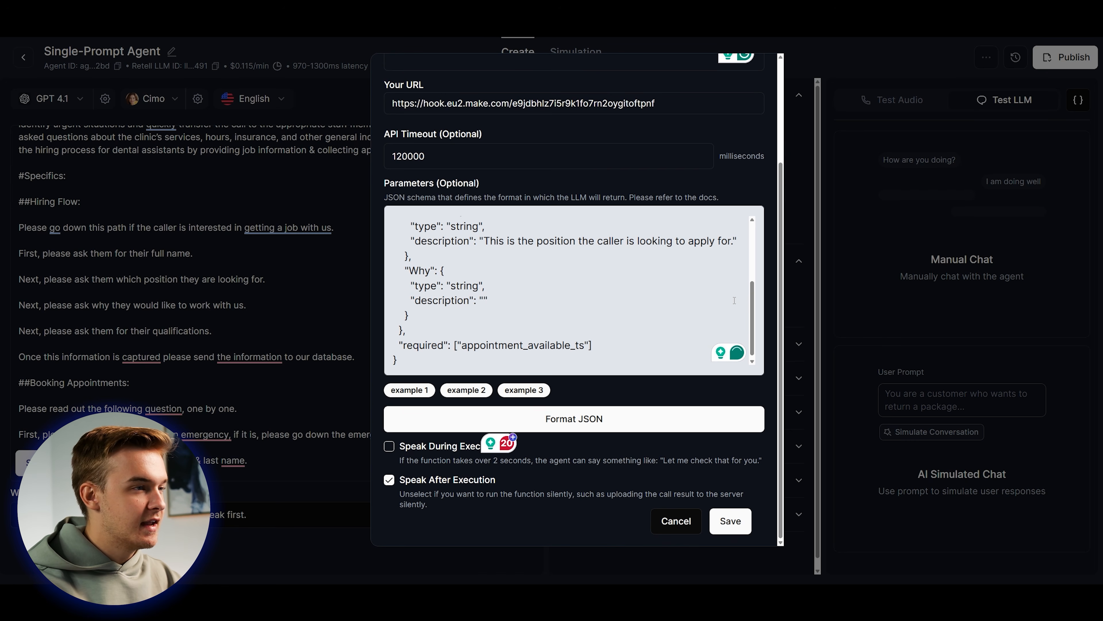
{"action": "type", "text": "This is the"}
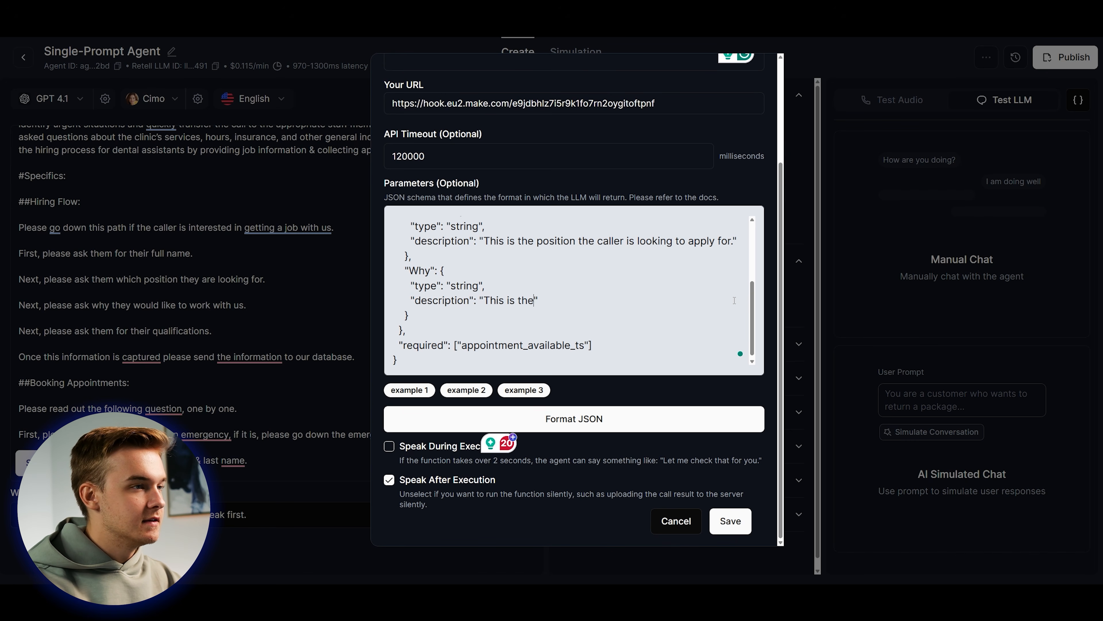
{"action": "type", "text": " reason they are loo"}
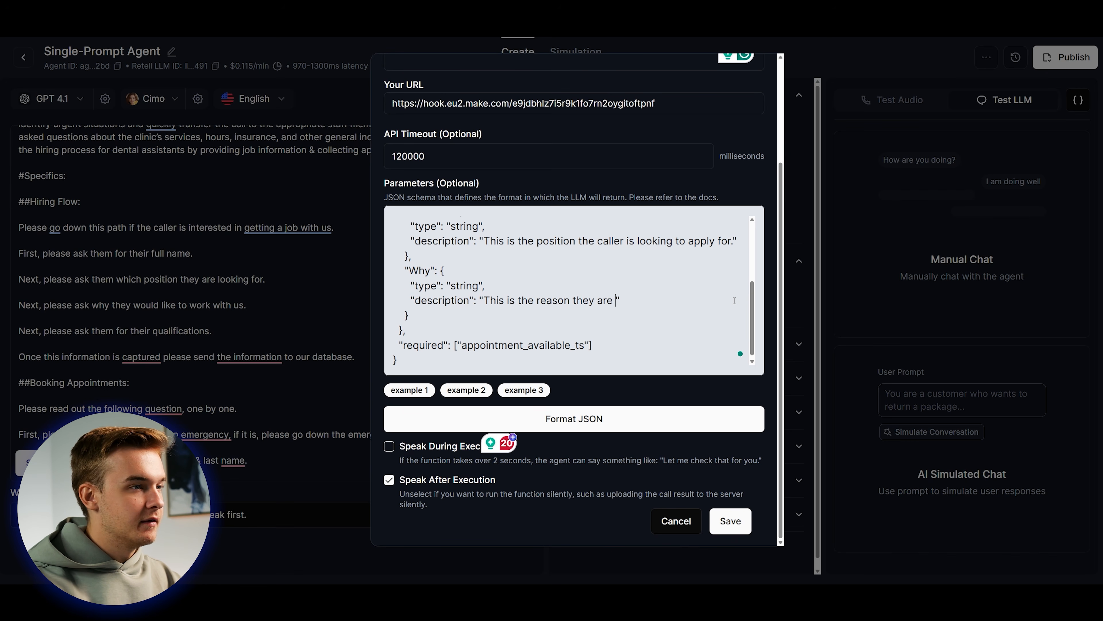
{"action": "type", "text": "king to apply for a job with us"}
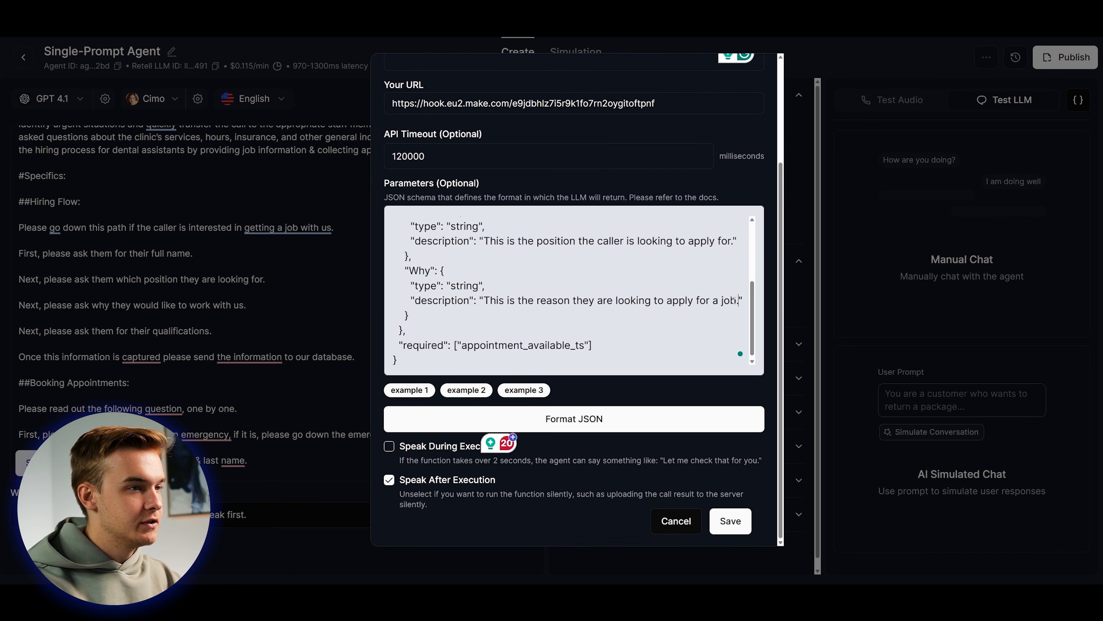
{"action": "type", "text": "."}
Duplicate the Why property as Qualifications, changing 'user' to 'caller' in its description.
{"action": "scroll", "coordinate": [565, 300], "scroll_direction": "down", "scroll_amount": 1}
{"action": "left_click", "coordinate": [429, 310]}
{"action": "key", "text": "shift+Up"}
{"action": "key", "text": "shift+Up"}
{"action": "key", "text": "shift+Up"}
{"action": "key", "text": "shift+Up"}
{"action": "key", "text": "shift+Up"}
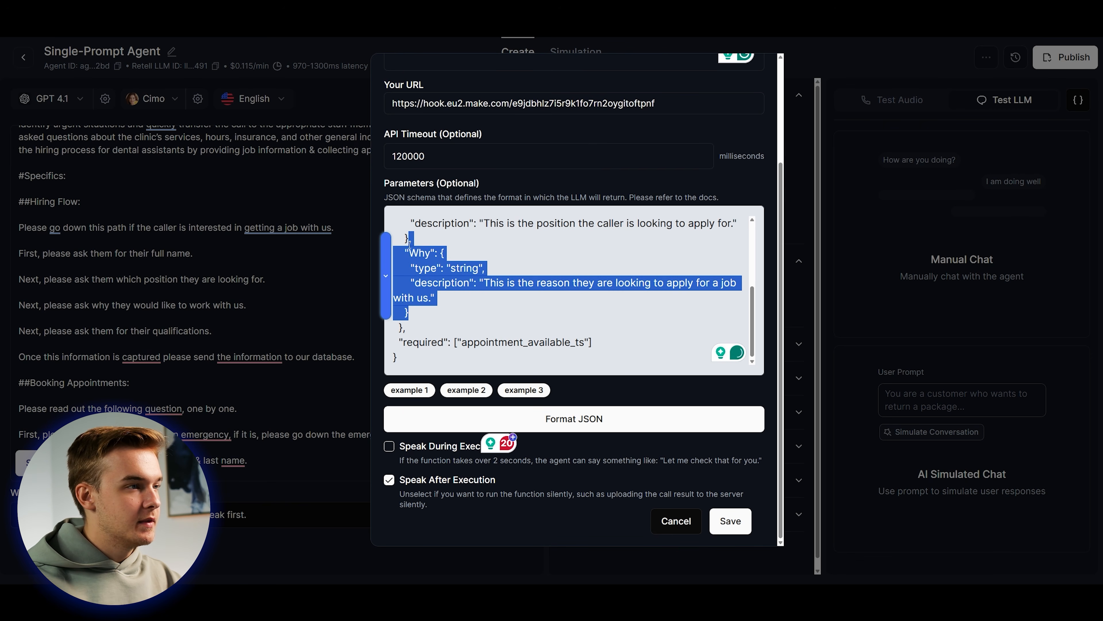
{"action": "key", "text": "ctrl+c"}
{"action": "key", "text": "Right"}
{"action": "key", "text": "ctrl+v"}
{"action": "double_click", "coordinate": [430, 299]}
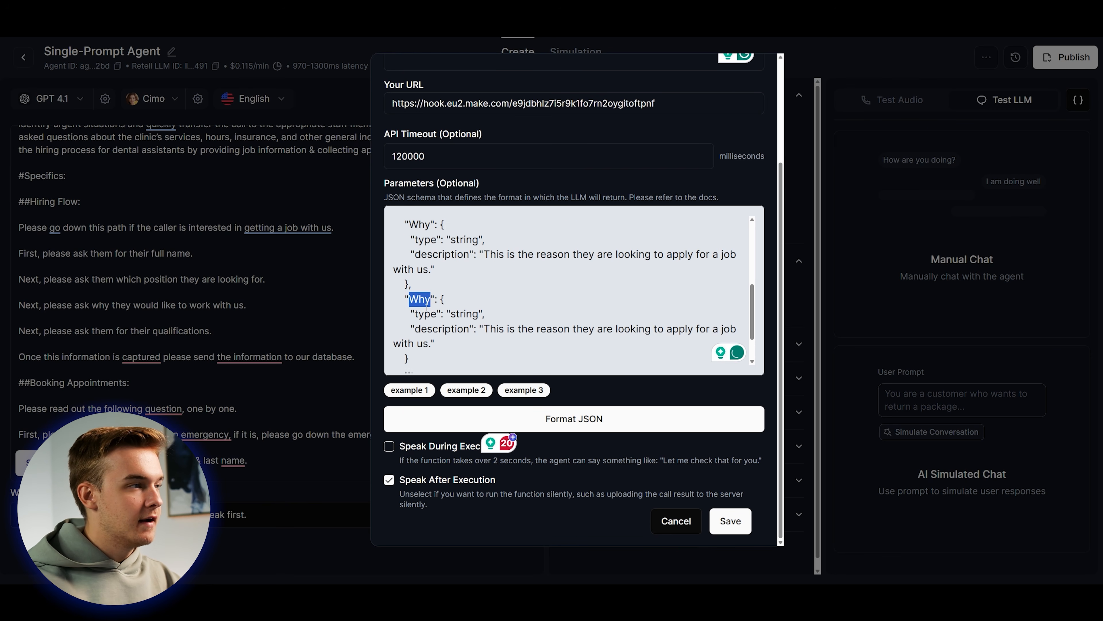
{"action": "type", "text": "Qualificat"}
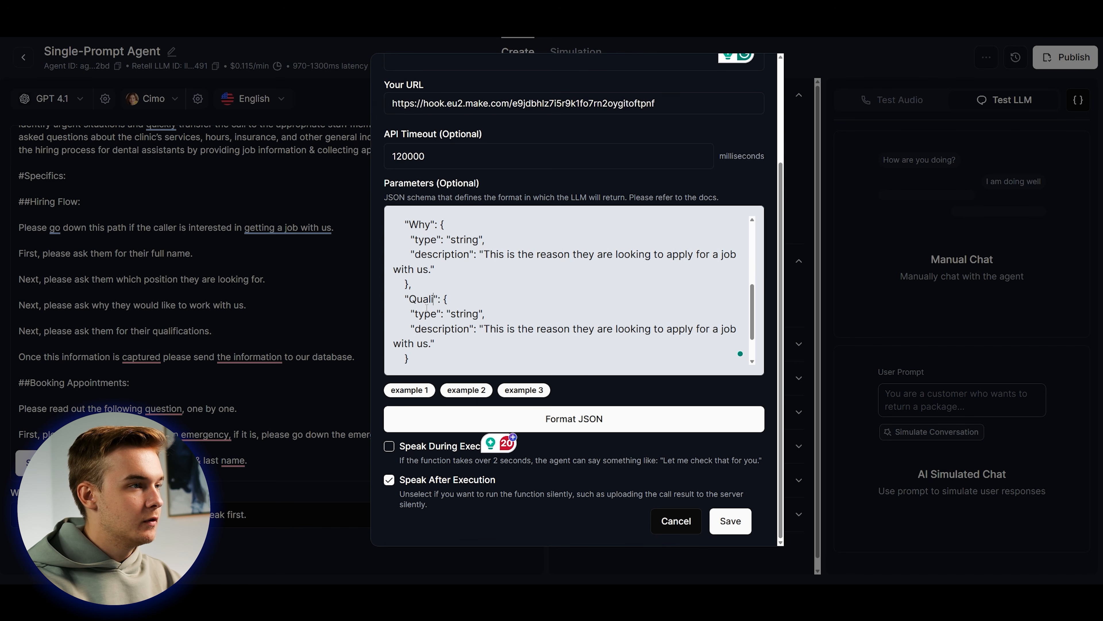
{"action": "type", "text": "ions"}
{"action": "scroll", "coordinate": [580, 281], "scroll_direction": "down", "scroll_amount": 1}
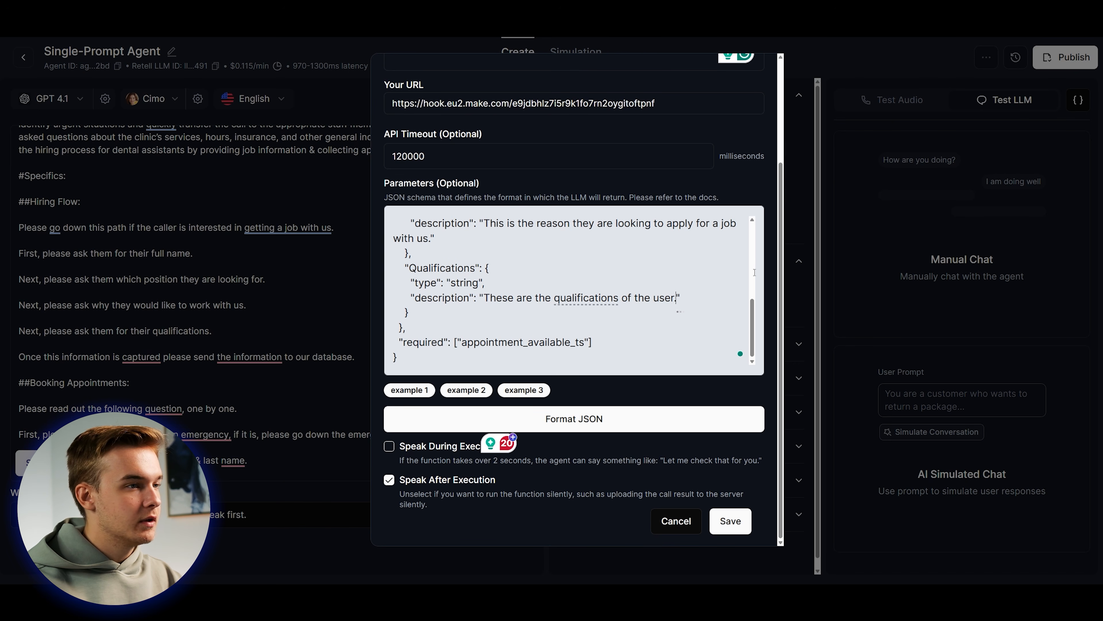
{"action": "double_click", "coordinate": [655, 298]}
{"action": "type", "text": "caller"}
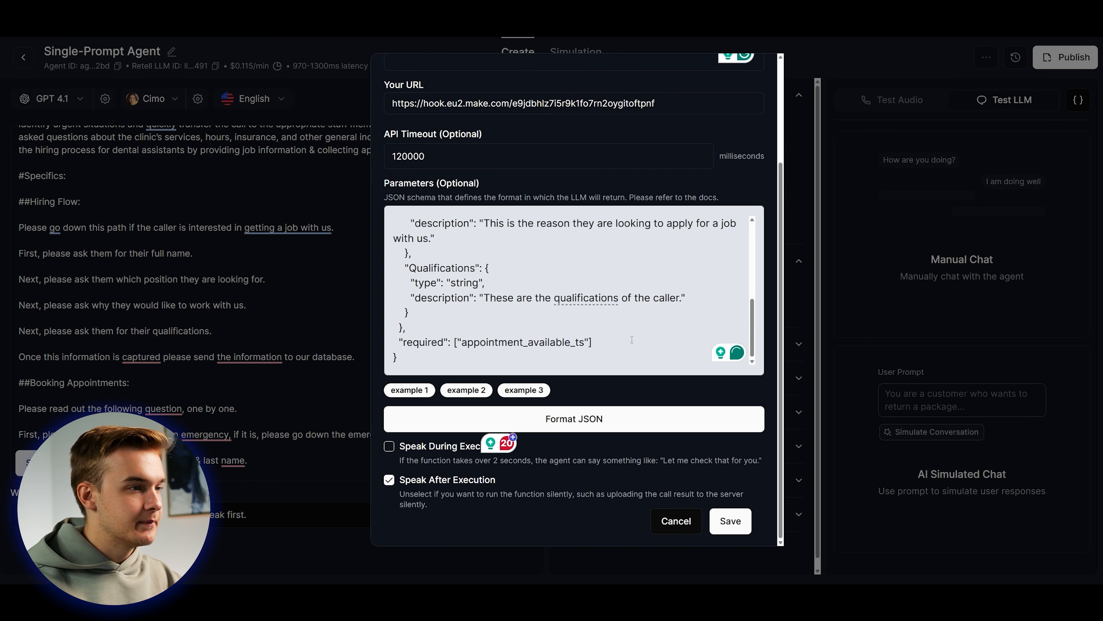
Remove appointment_available_ts from the required list, format the JSON, and save the function.
{"action": "double_click", "coordinate": [586, 343]}
{"action": "key", "text": "BackSpace"}
{"action": "scroll", "coordinate": [511, 332], "scroll_direction": "up", "scroll_amount": 10}
{"action": "scroll", "coordinate": [511, 332], "scroll_direction": "down", "scroll_amount": 10}
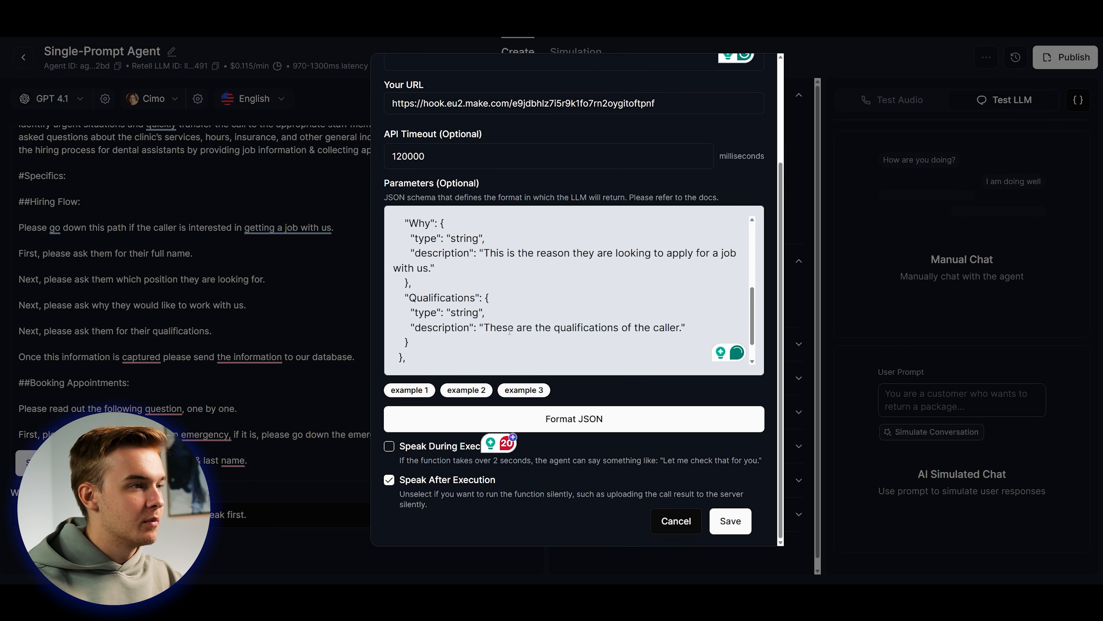
{"action": "left_click", "coordinate": [476, 348]}
{"action": "left_click", "coordinate": [573, 418]}
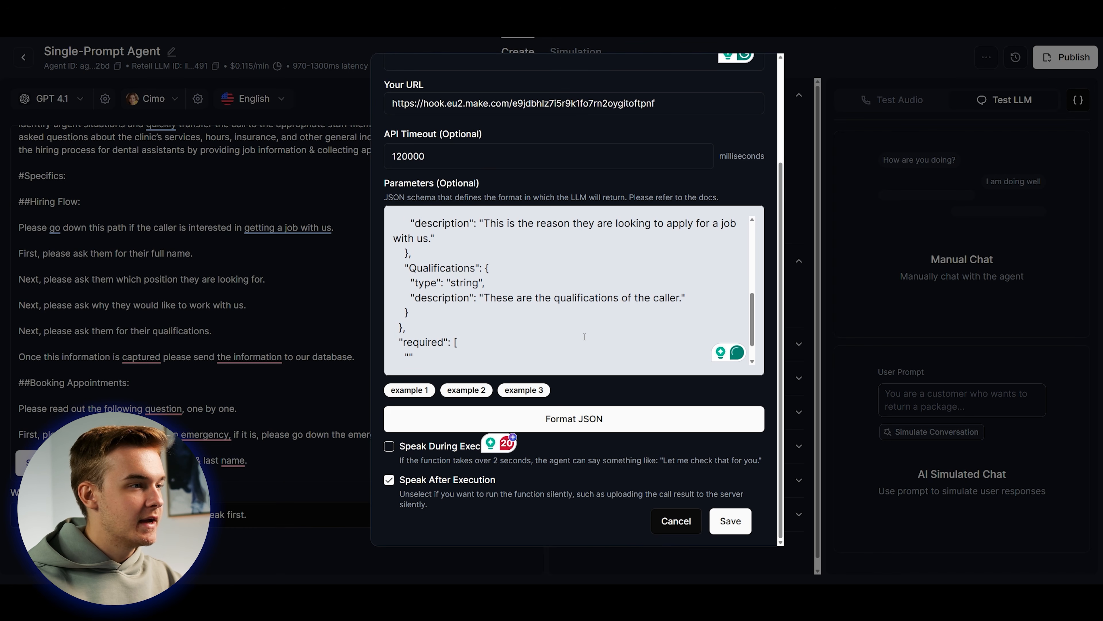
{"action": "left_click", "coordinate": [738, 526]}
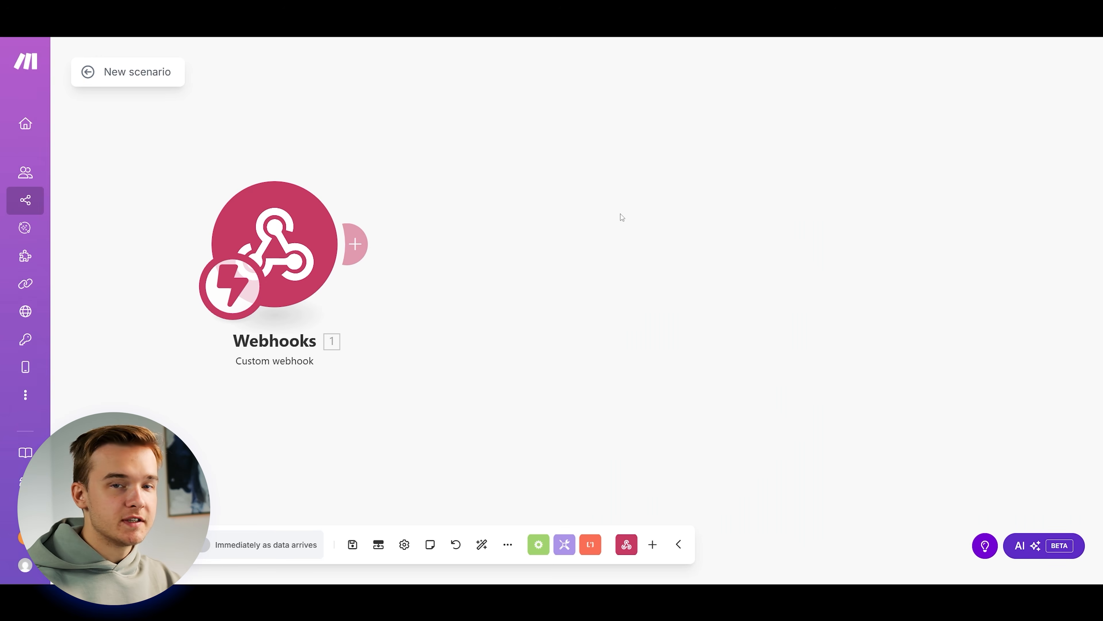
{"action": "left_click_drag", "start_coordinate": [539, 319], "coordinate": [567, 311]}
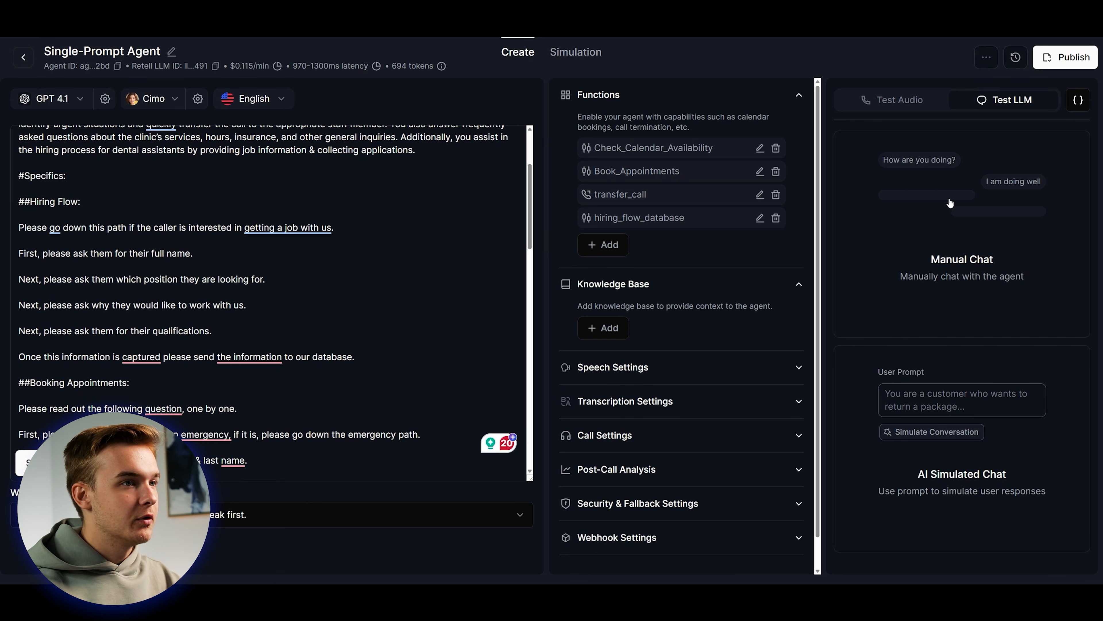
{"action": "left_click", "coordinate": [950, 204]}
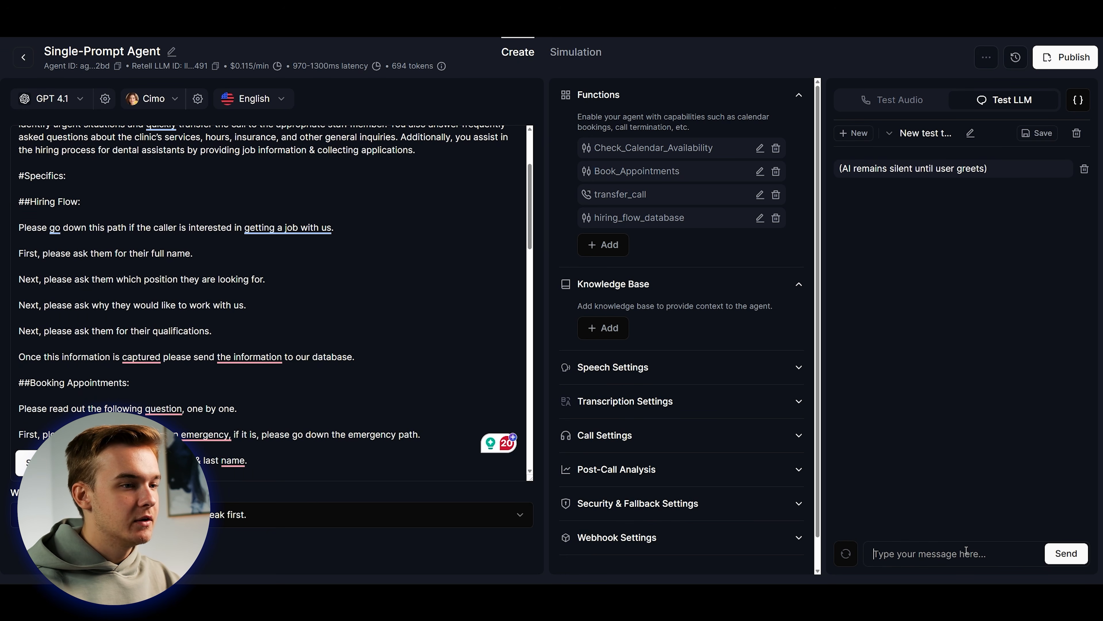
In a test chat, ask to apply for a dental assistant job and give the applicant's name.
{"action": "left_click", "coordinate": [966, 550]}
{"action": "type", "text": "hi, i"}
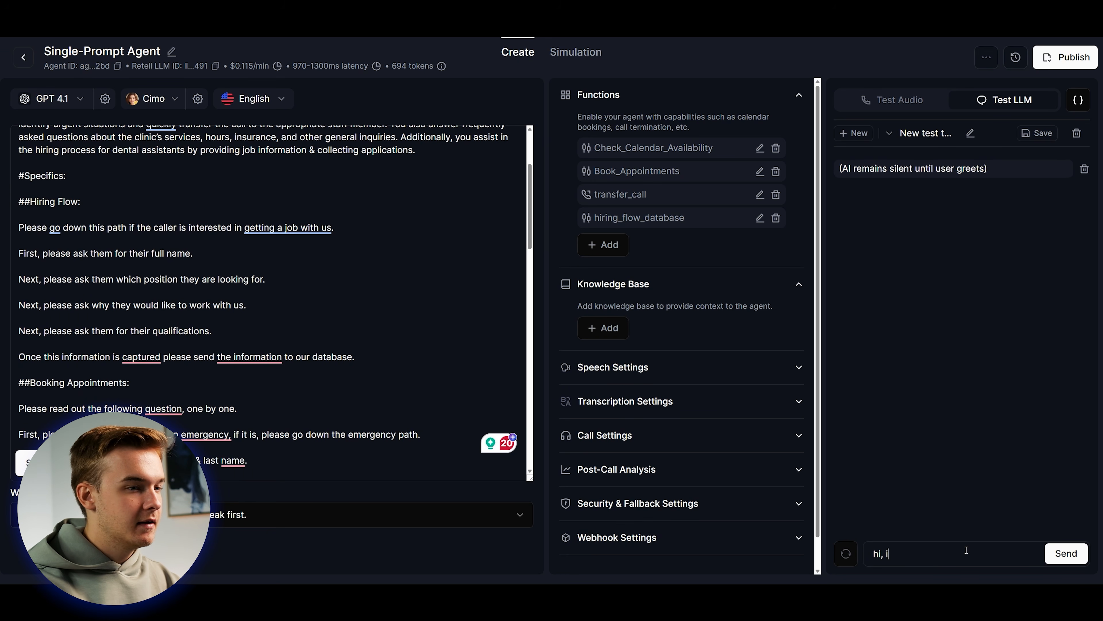
{"action": "type", "text": "d like to apply for a dental assistant job"}
{"action": "key", "text": "Return"}
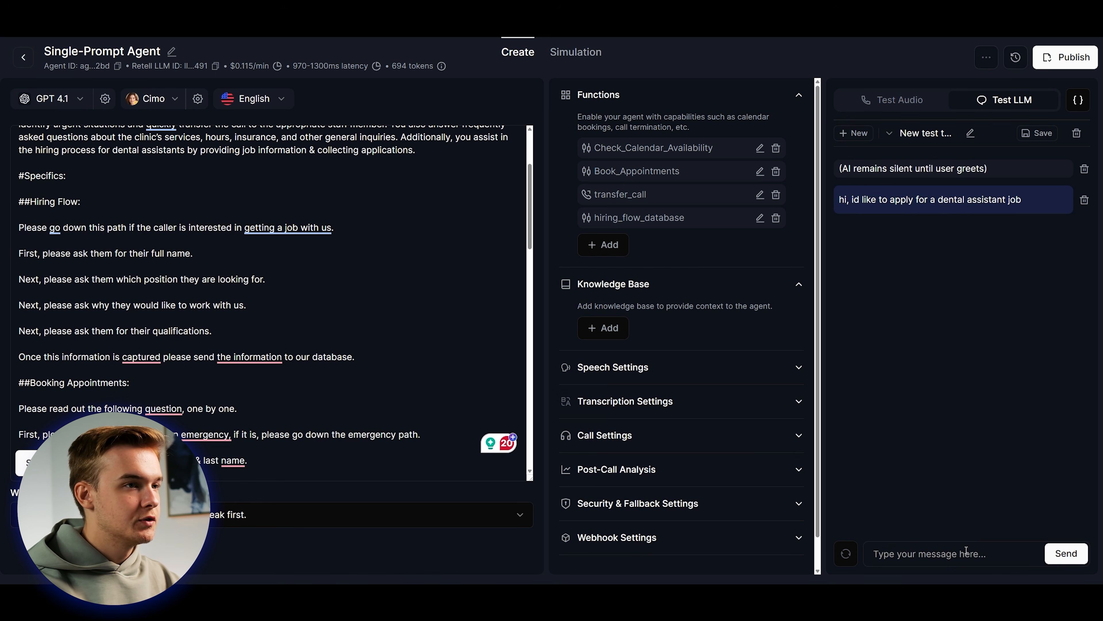
{"action": "type", "text": "brendan j"}
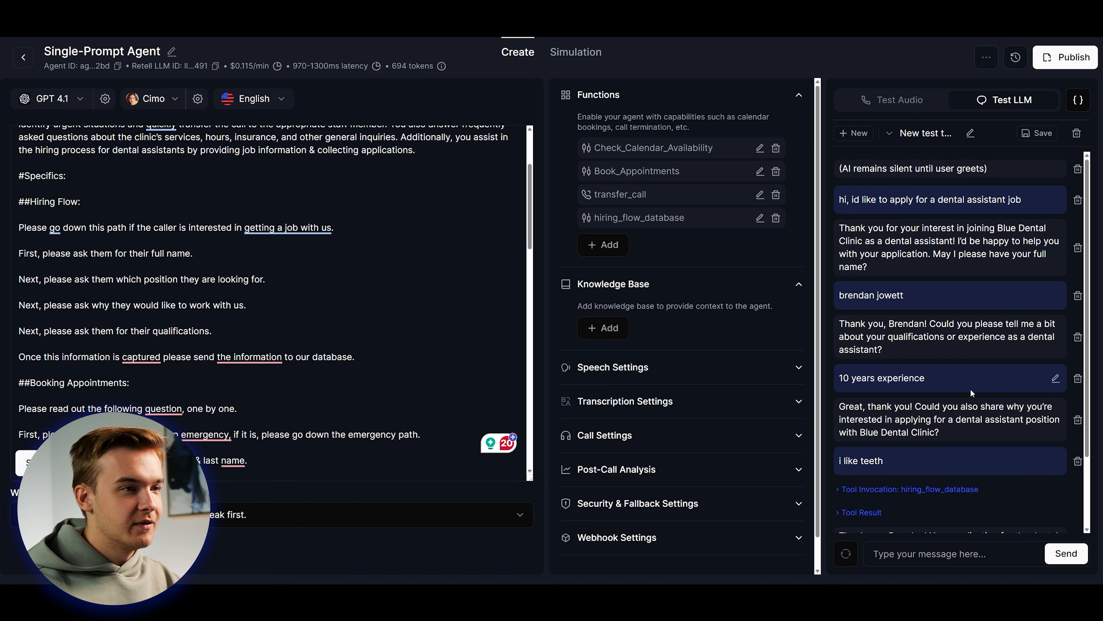
Inspect the hiring_flow_database tool invocation arguments and its tool result.
{"action": "left_click_drag", "start_coordinate": [938, 199], "coordinate": [1021, 199]}
{"action": "scroll", "coordinate": [971, 260], "scroll_direction": "down", "scroll_amount": 2}
{"action": "left_click_drag", "start_coordinate": [915, 295], "coordinate": [932, 297]}
{"action": "left_click", "coordinate": [981, 357]}
{"action": "left_click", "coordinate": [904, 375]}
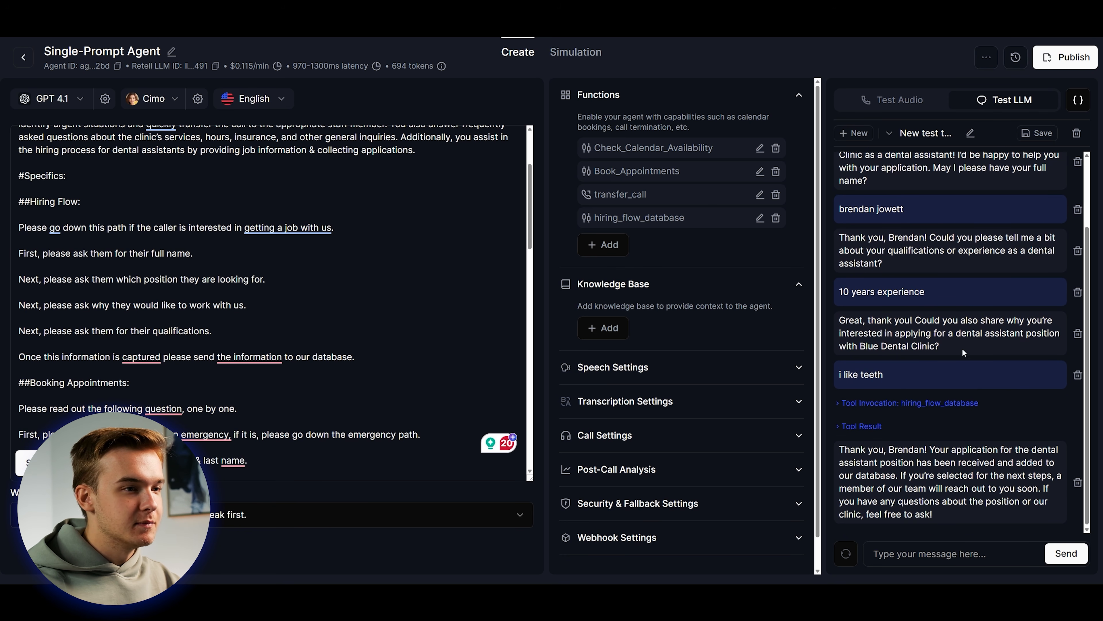
{"action": "left_click", "coordinate": [882, 406]}
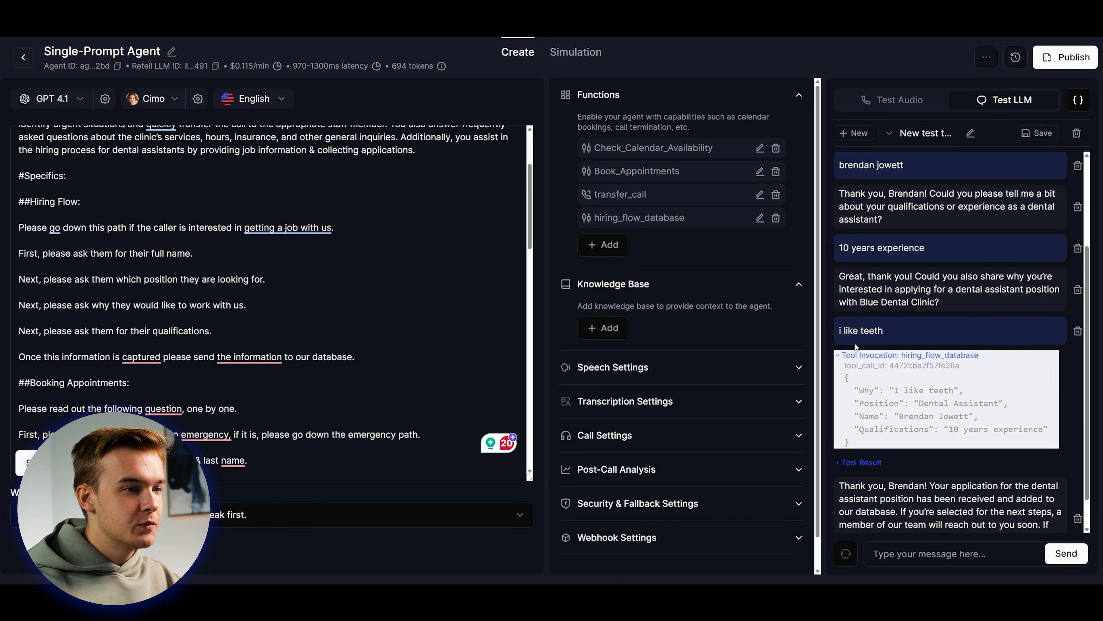
{"action": "left_click", "coordinate": [910, 359]}
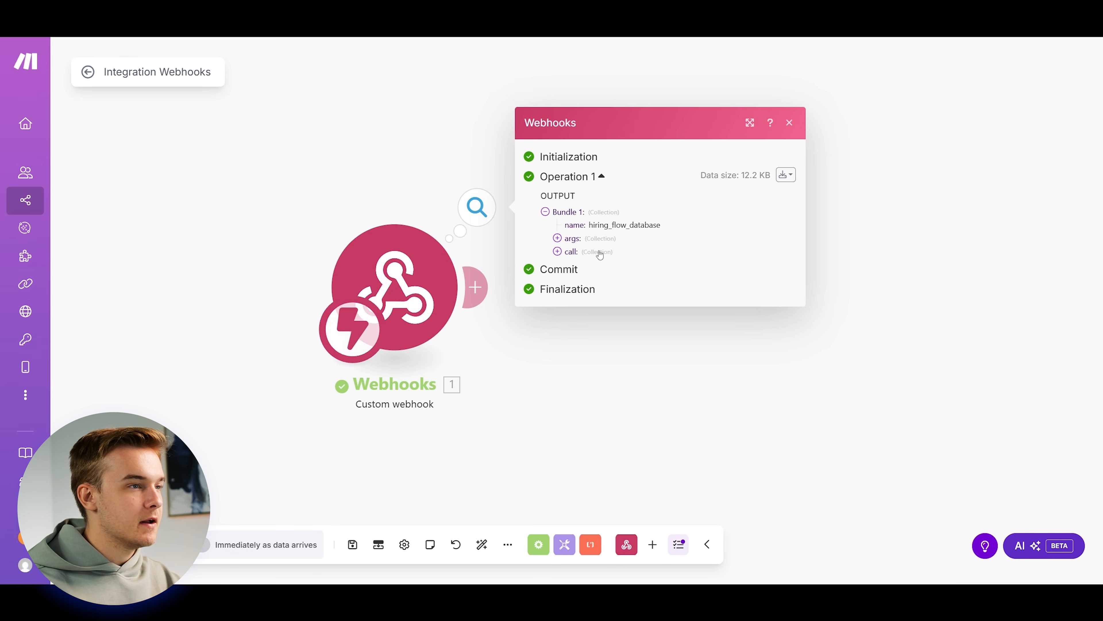
Review the Why, Position, Name and Qualifications args in the webhook bundle, then add a module after it.
{"action": "left_click", "coordinate": [587, 255]}
{"action": "left_click", "coordinate": [572, 174]}
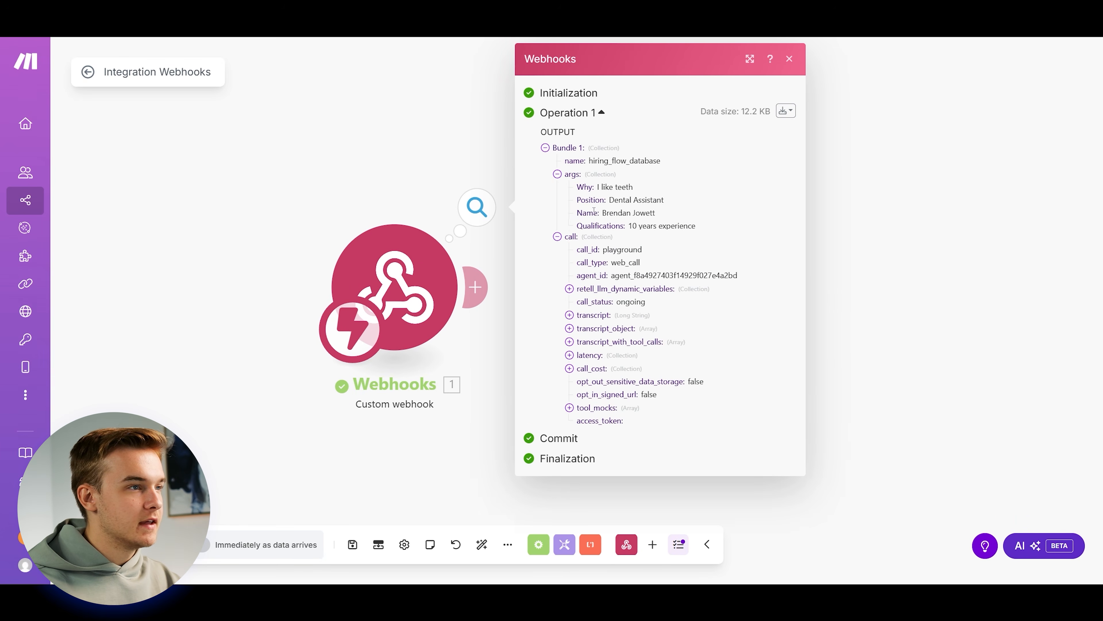
{"action": "left_click", "coordinate": [571, 240]}
{"action": "left_click_drag", "start_coordinate": [577, 224], "coordinate": [624, 264]}
{"action": "left_click", "coordinate": [656, 282]}
{"action": "left_click_drag", "start_coordinate": [701, 274], "coordinate": [582, 226]}
{"action": "left_click", "coordinate": [626, 251]}
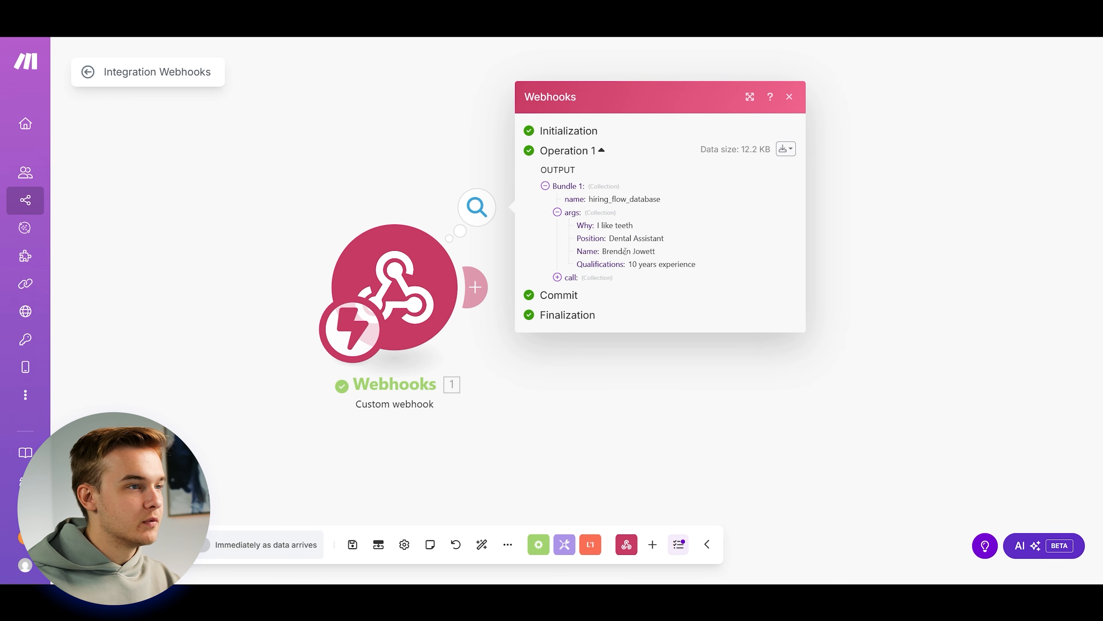
{"action": "left_click_drag", "start_coordinate": [385, 159], "coordinate": [293, 159]}
{"action": "left_click", "coordinate": [293, 158]}
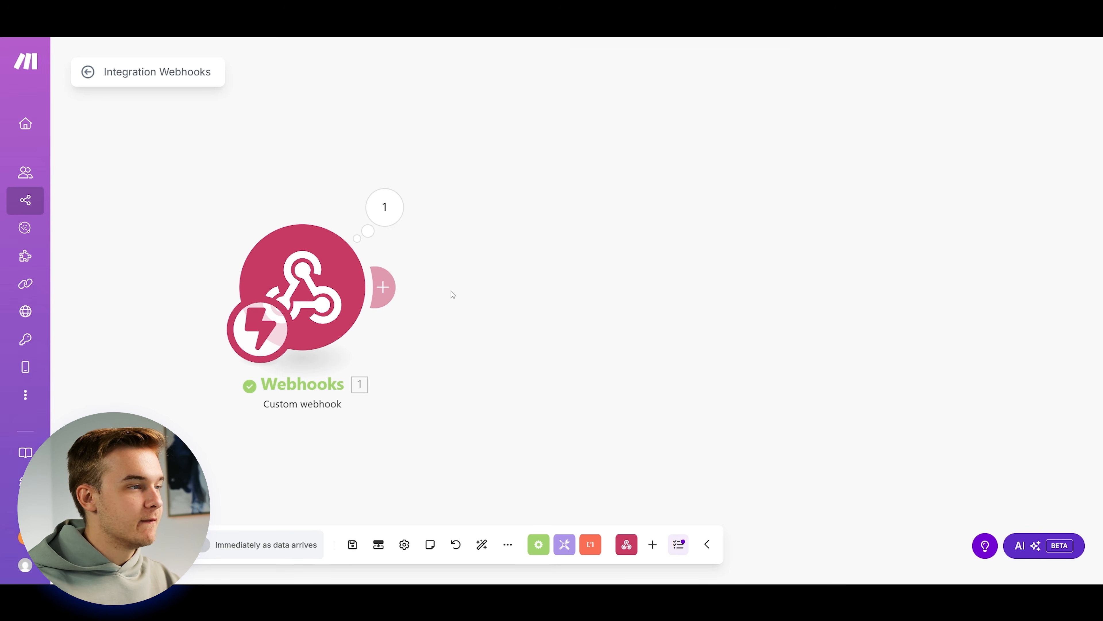
{"action": "left_click", "coordinate": [383, 287]}
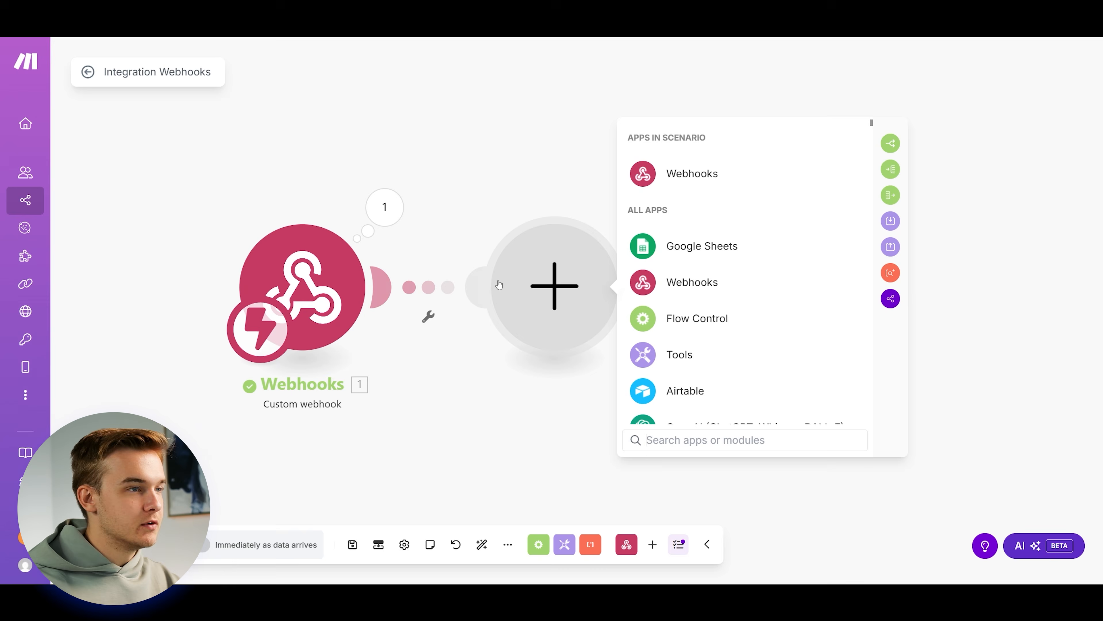
Add a Google Sheets Add a Row module targeting the Hiring Form's Sheet1.
{"action": "left_click", "coordinate": [671, 245]}
{"action": "scroll", "coordinate": [902, 208], "scroll_direction": "down", "scroll_amount": 5}
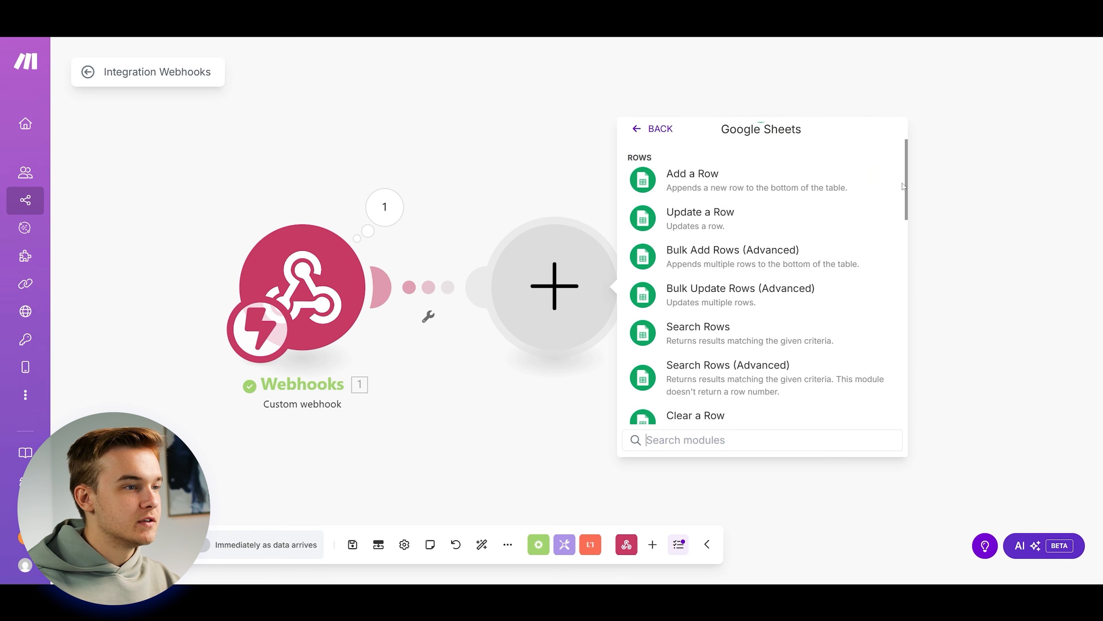
{"action": "scroll", "coordinate": [738, 247], "scroll_direction": "up", "scroll_amount": 5}
{"action": "left_click", "coordinate": [739, 243]}
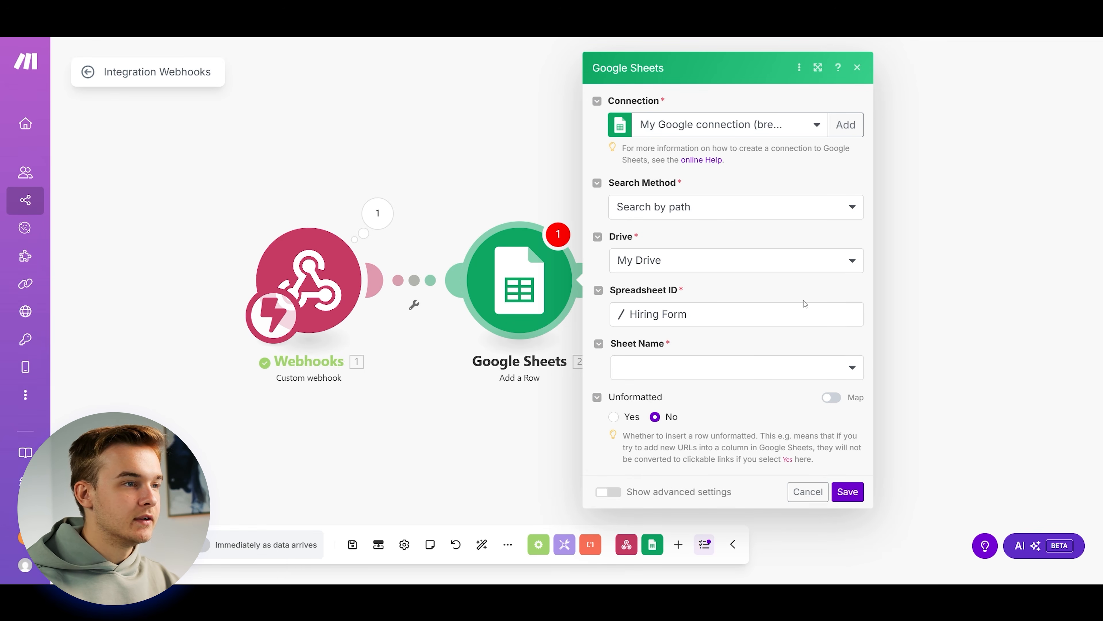
{"action": "left_click", "coordinate": [737, 369]}
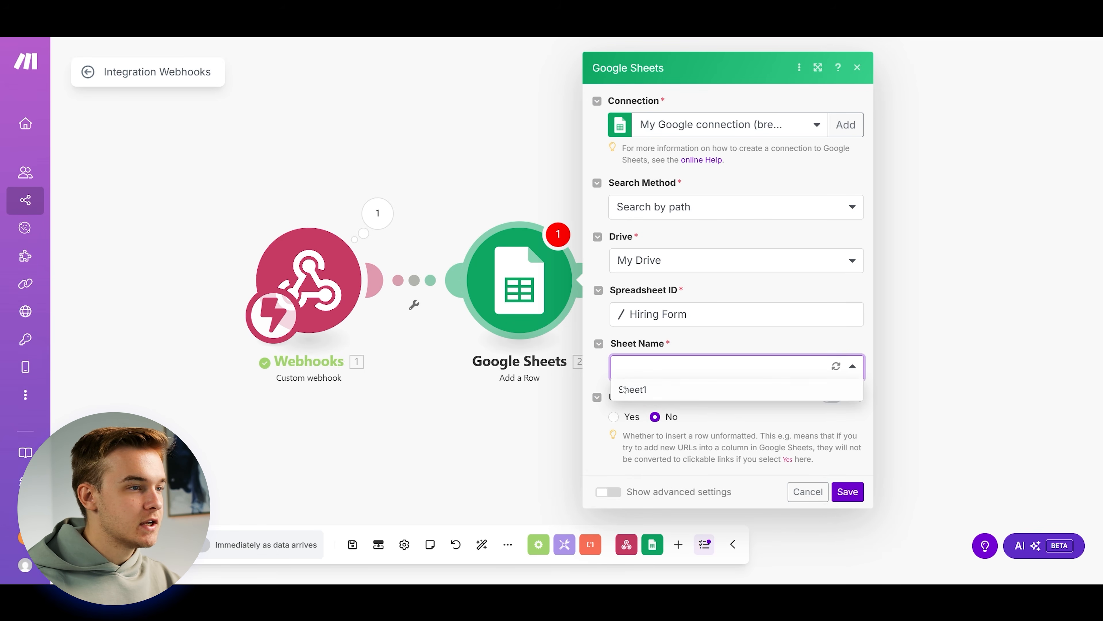
{"action": "left_click", "coordinate": [619, 391]}
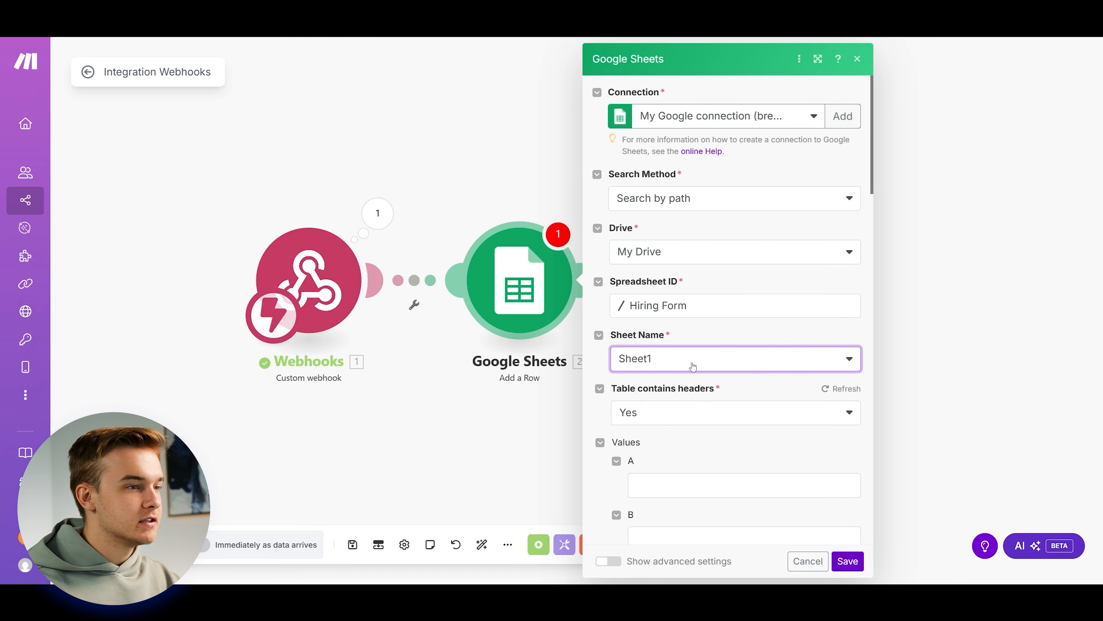
{"action": "scroll", "coordinate": [693, 367], "scroll_direction": "down", "scroll_amount": 5}
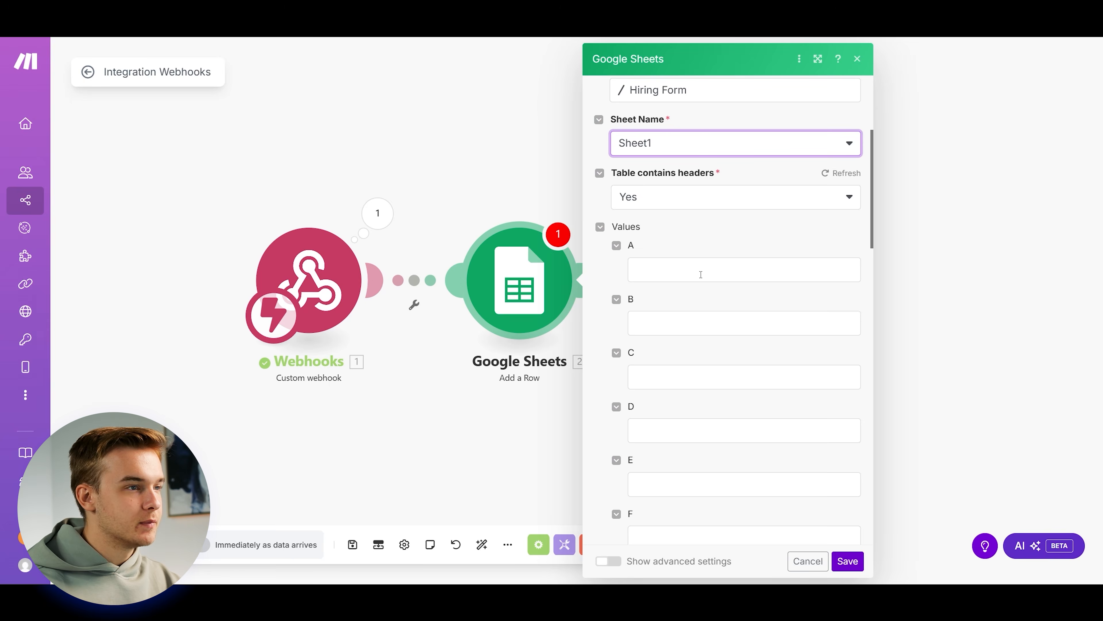
Map Why, Position, Name and Qualifications into columns A–D and save the module.
{"action": "left_click", "coordinate": [702, 274]}
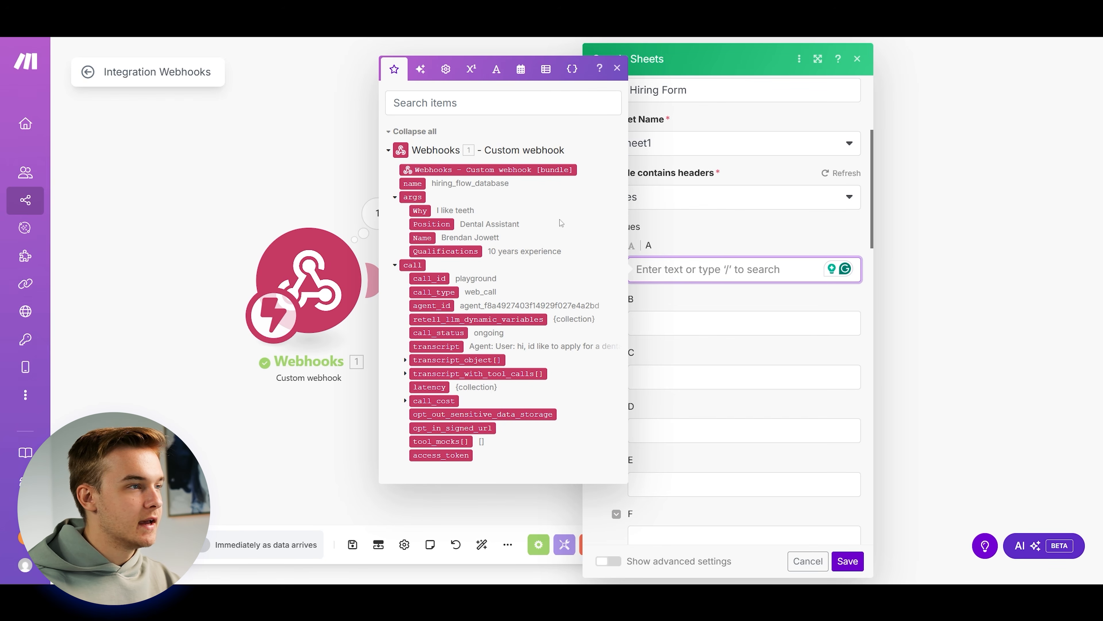
{"action": "left_click", "coordinate": [420, 210]}
{"action": "left_click", "coordinate": [649, 322]}
{"action": "left_click", "coordinate": [432, 277]}
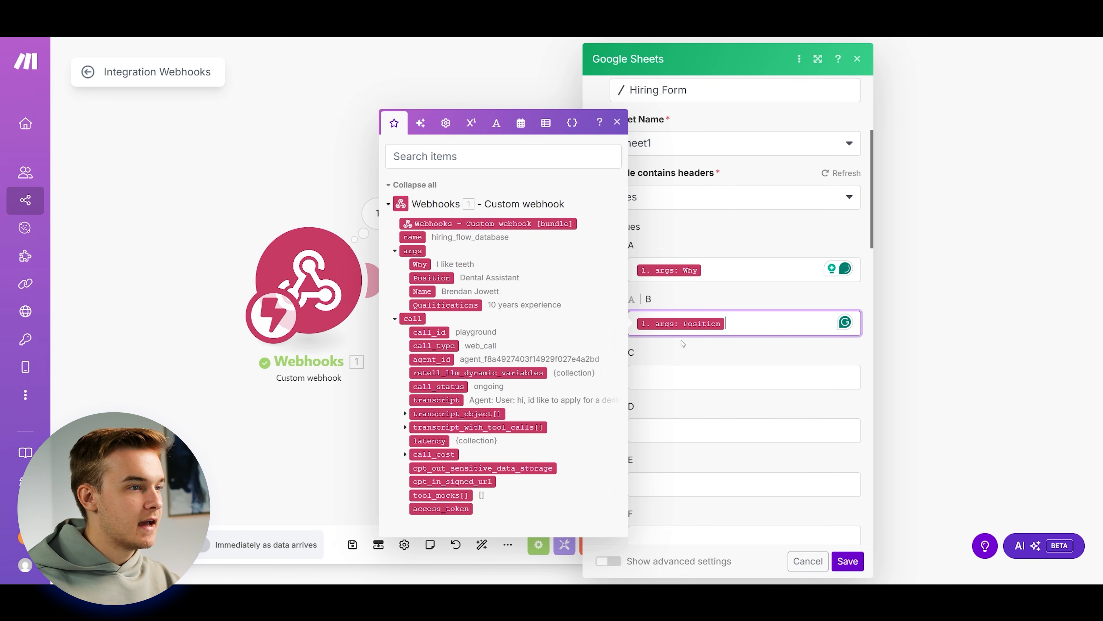
{"action": "left_click", "coordinate": [687, 377]}
{"action": "left_click", "coordinate": [422, 331]}
{"action": "left_click", "coordinate": [699, 430]}
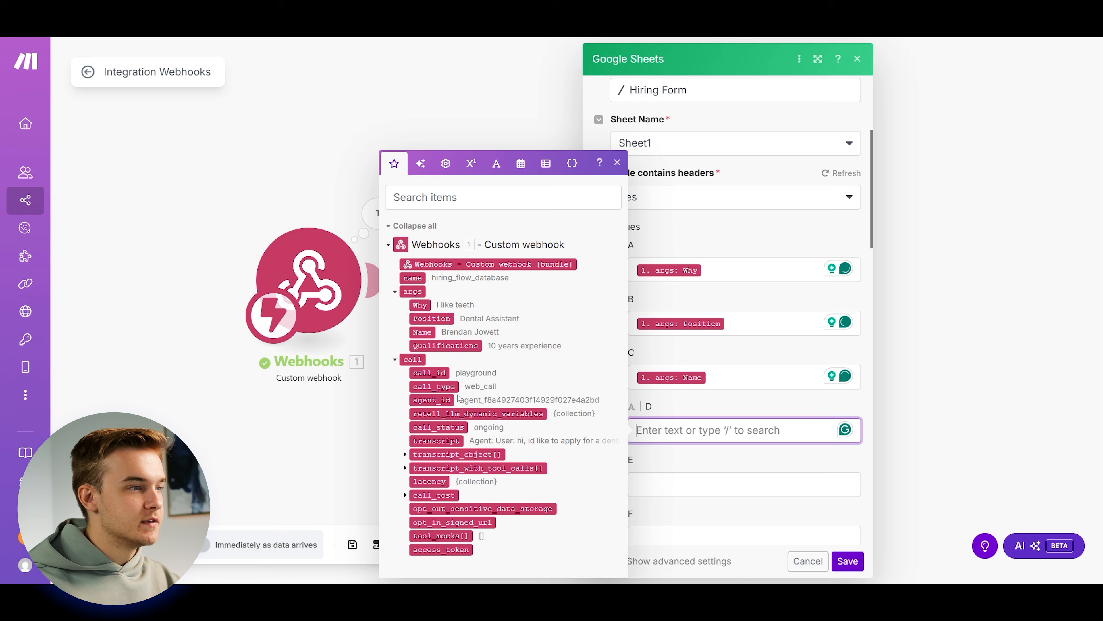
{"action": "left_click", "coordinate": [445, 345]}
{"action": "left_click", "coordinate": [847, 560]}
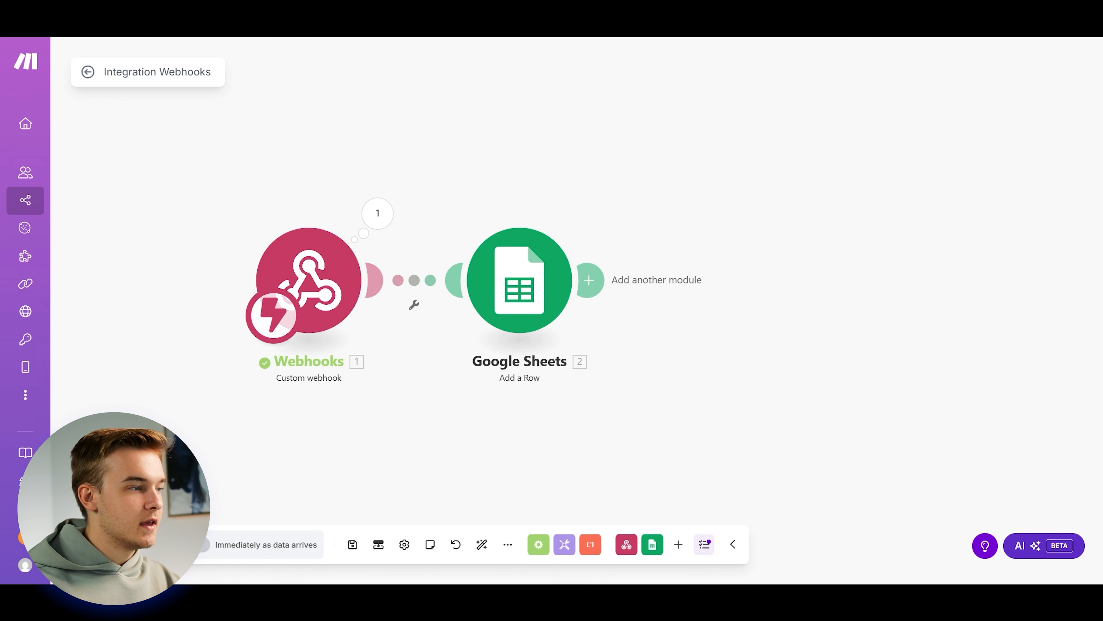
Set the scenario schedule to run Immediately and save the scenario.
{"action": "left_click", "coordinate": [208, 552]}
{"action": "left_click", "coordinate": [574, 362]}
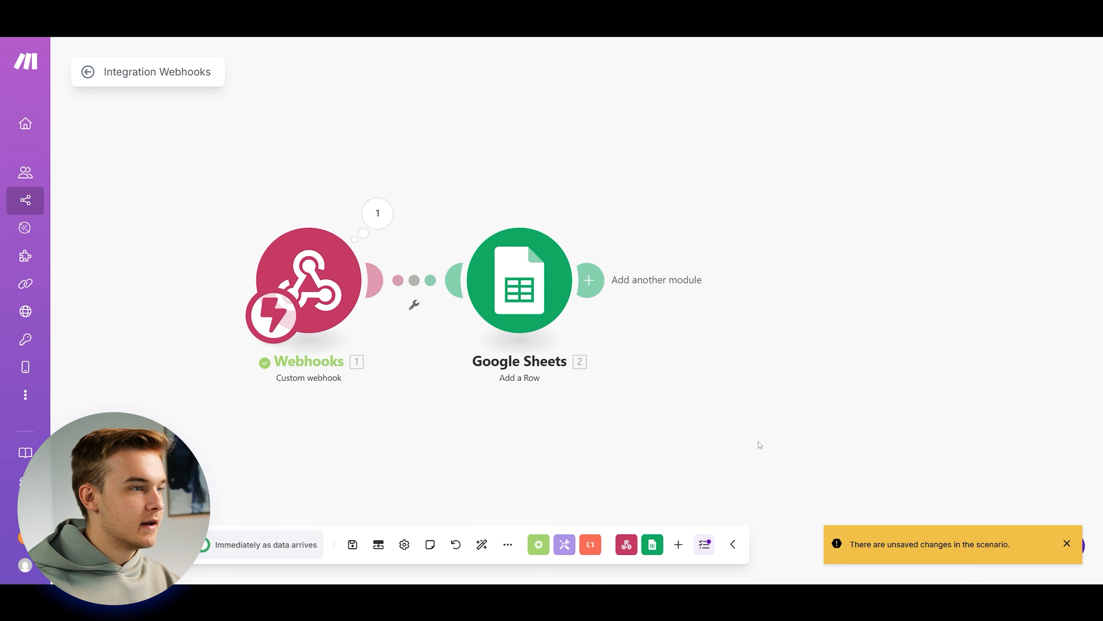
{"action": "left_click", "coordinate": [87, 72]}
{"action": "left_click", "coordinate": [667, 158]}
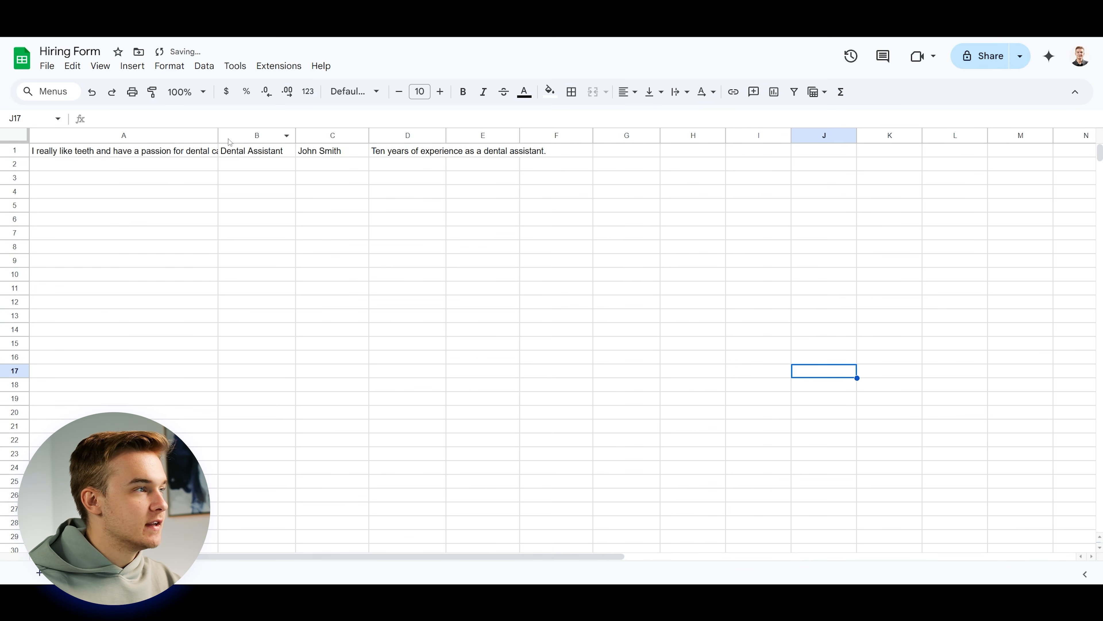
Auto-fit and drag-widen columns A to D so the applicant's motivation, position, name and qualifications show fully.
{"action": "double_click", "coordinate": [217, 138]}
{"action": "left_click_drag", "start_coordinate": [305, 137], "coordinate": [319, 137]}
{"action": "left_click_drag", "start_coordinate": [398, 135], "coordinate": [427, 135]}
{"action": "double_click", "coordinate": [502, 135]}
{"action": "left_click", "coordinate": [499, 152]}
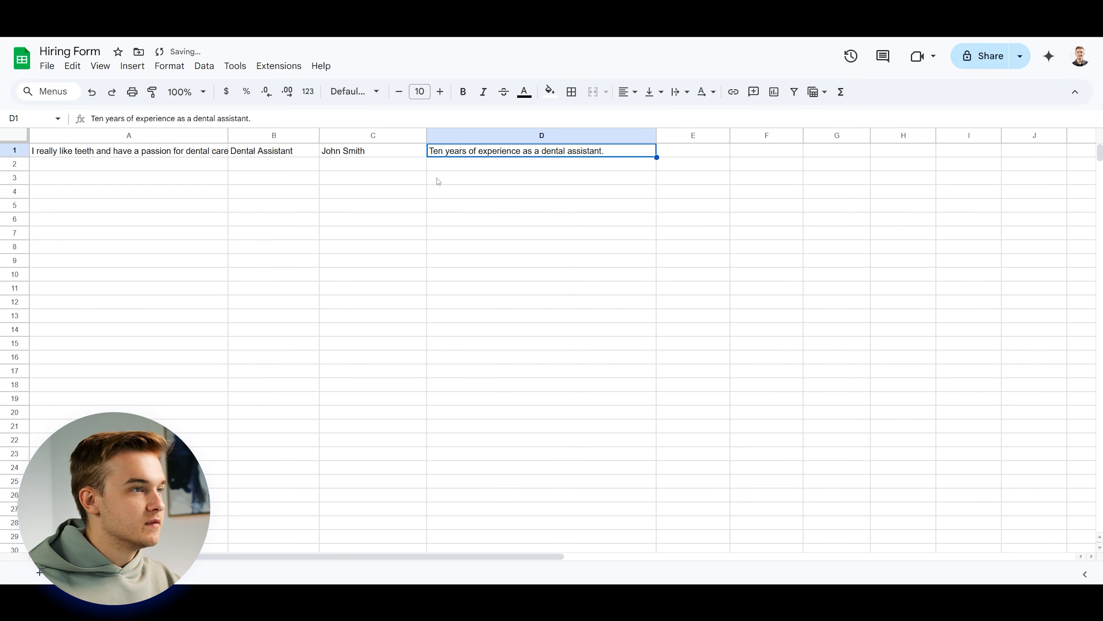
{"action": "left_click", "coordinate": [323, 135]}
{"action": "left_click_drag", "start_coordinate": [228, 135], "coordinate": [267, 135]}
{"action": "left_click", "coordinate": [313, 205]}
{"action": "left_click", "coordinate": [508, 152]}
{"action": "left_click", "coordinate": [825, 194]}
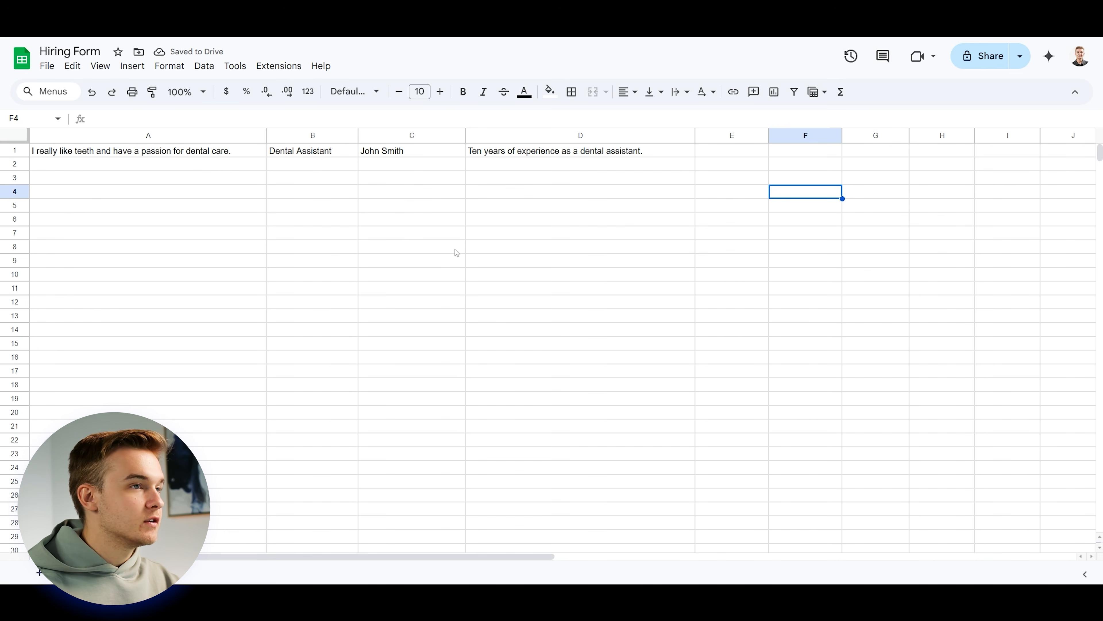
{"action": "left_click_drag", "start_coordinate": [243, 177], "coordinate": [612, 255]}
{"action": "left_click", "coordinate": [771, 250]}
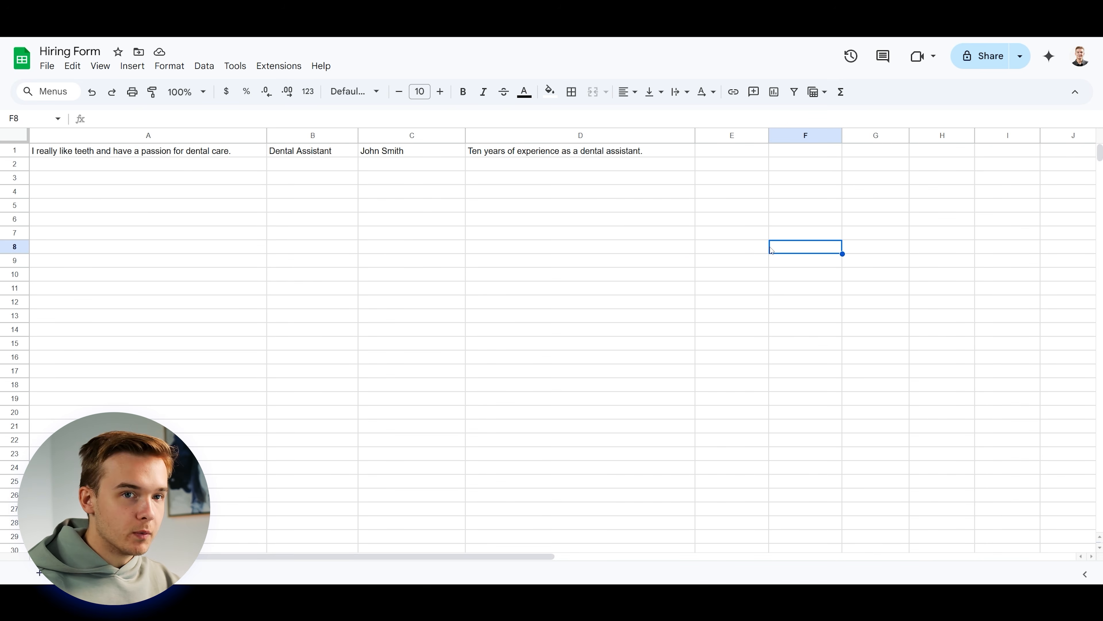